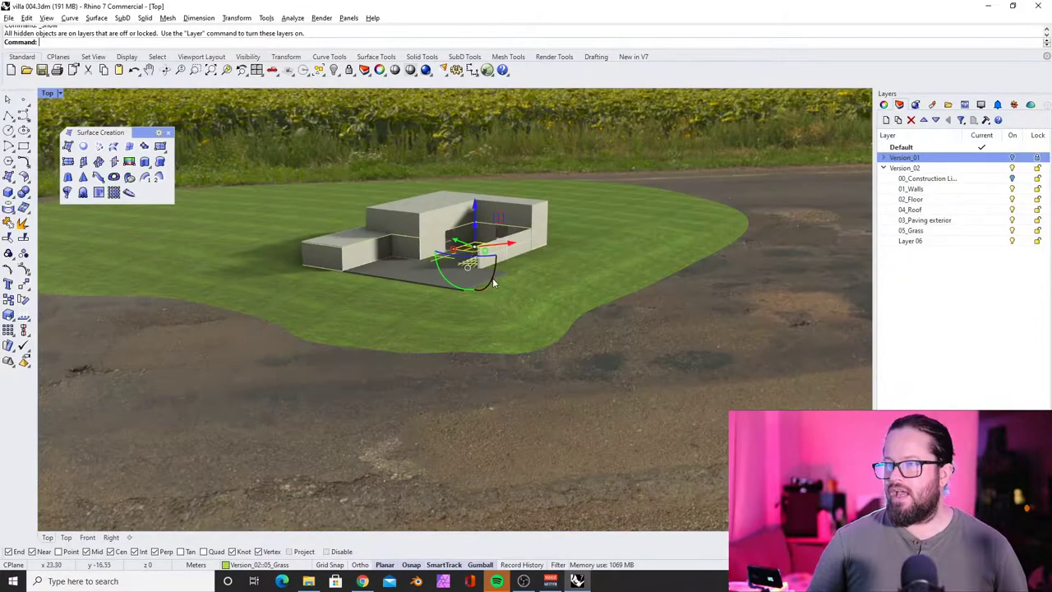
# - Open the model file villa 005.3dm in place of the current villa model
pyautogui.scroll(5, 493, 283)
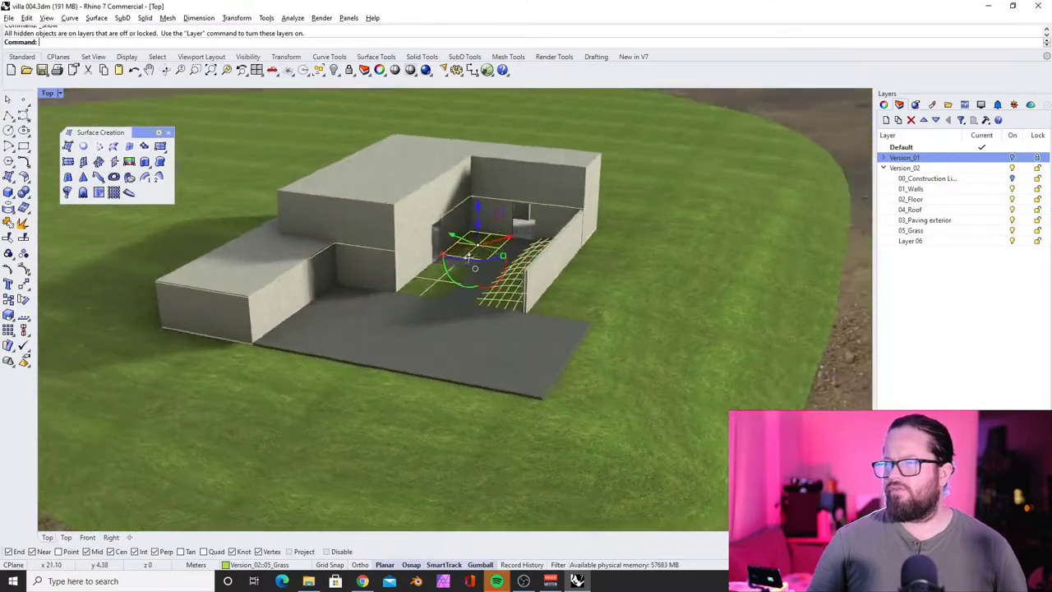
pyautogui.moveTo(467, 258); pyautogui.dragTo(497, 236, button='right')
pyautogui.click(9, 17)
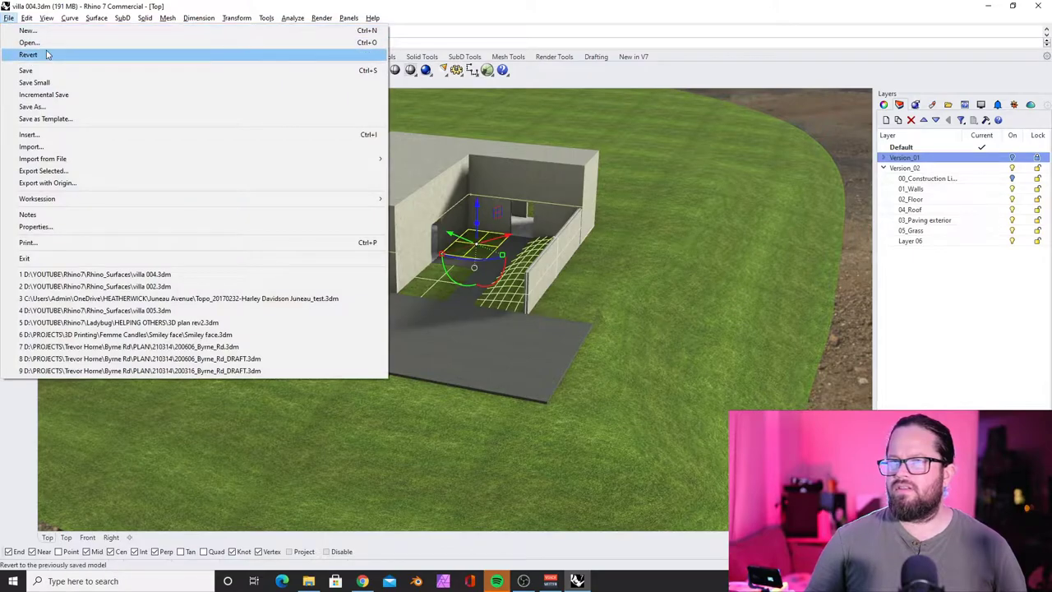
pyautogui.click(37, 53)
pyautogui.click(962, 499)
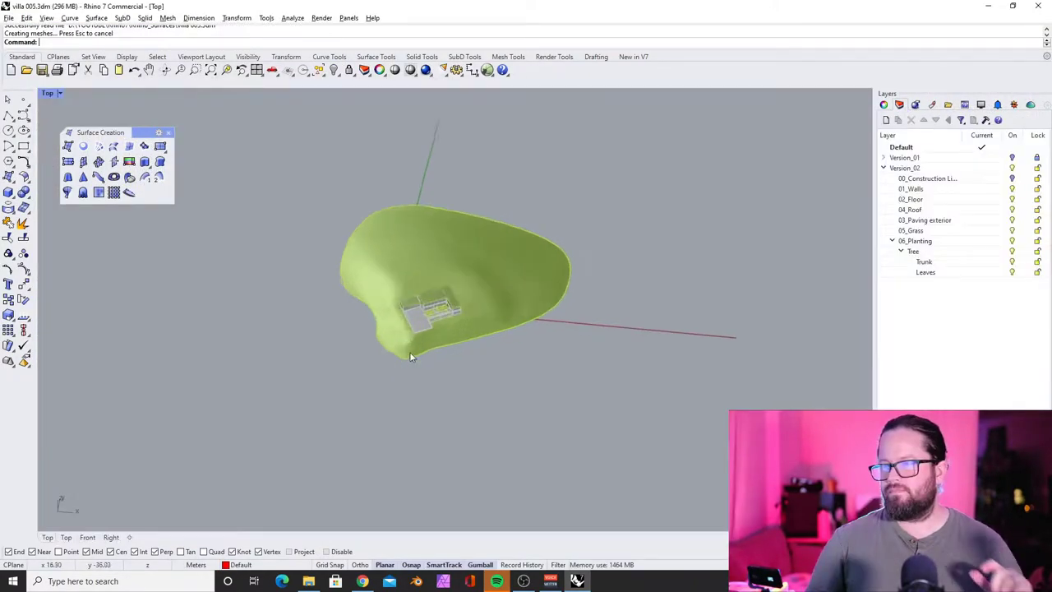
# - Show all hidden objects and display the villa viewport in Rendered mode
pyautogui.scroll(8, 440, 280)
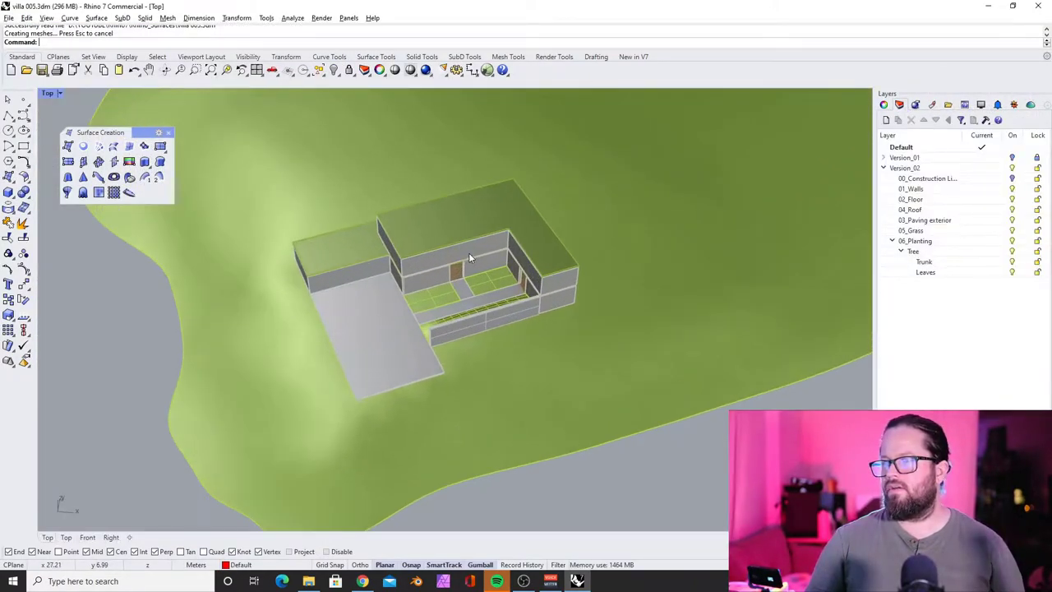
pyautogui.scroll(-6, 436, 293)
pyautogui.scroll(4, 492, 231)
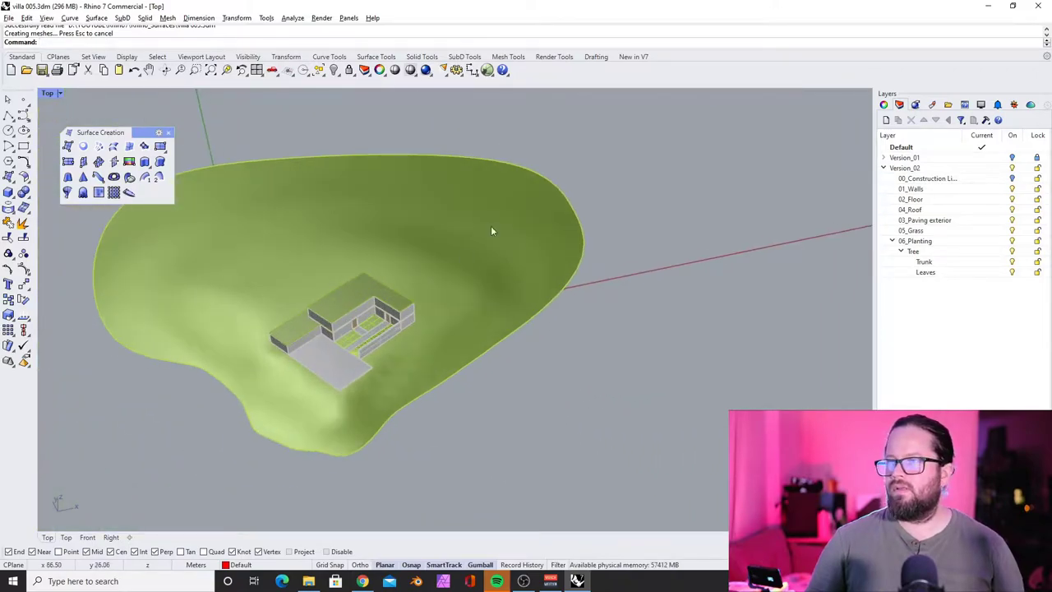
pyautogui.click(49, 94)
pyautogui.click(142, 170)
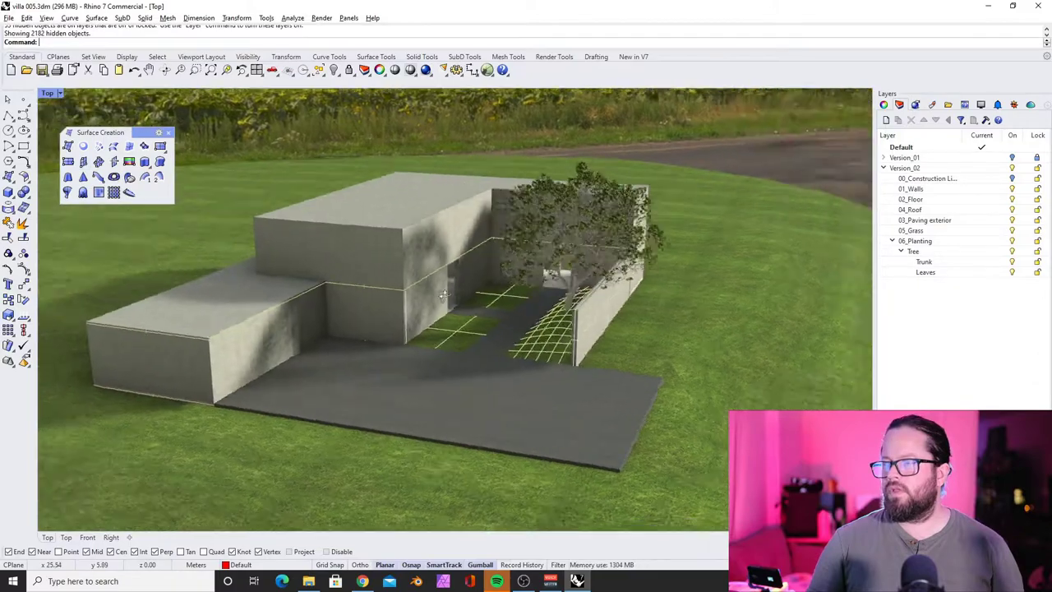
pyautogui.moveTo(452, 289); pyautogui.dragTo(424, 289, button='right')
pyautogui.scroll(3, 493, 267)
pyautogui.moveTo(496, 266); pyautogui.dragTo(559, 261, button='right')
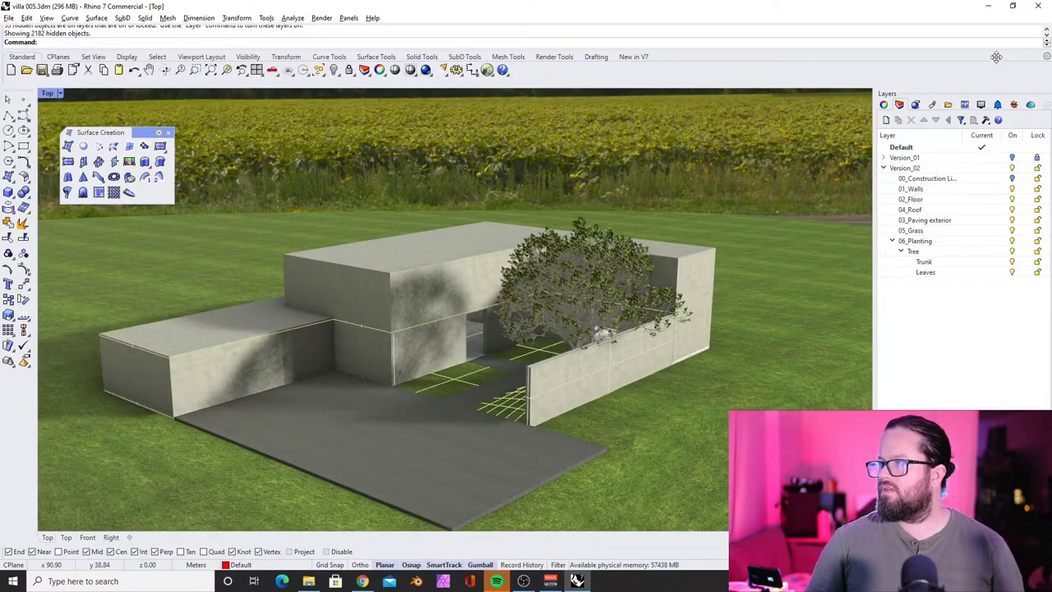
# - Set the Rendered viewport's background to Use Application Settings and widen the side panel
pyautogui.click(980, 105)
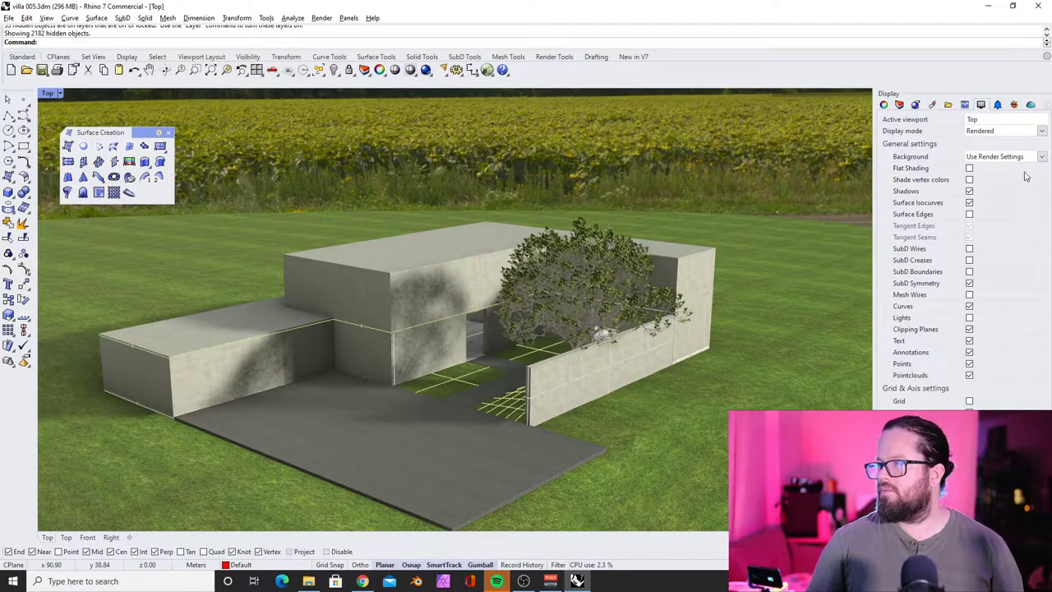
pyautogui.click(1042, 156)
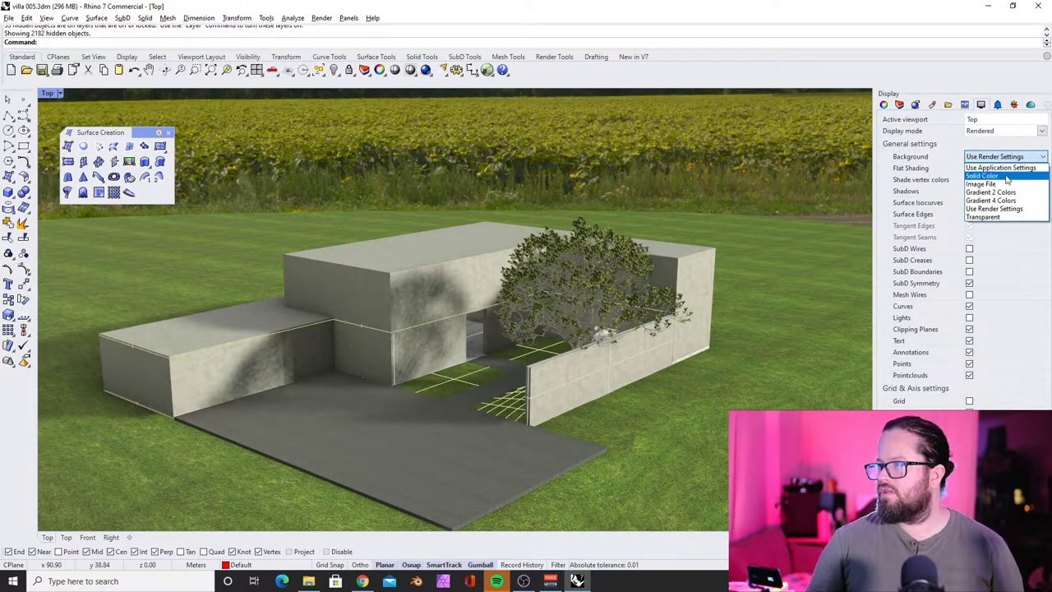
pyautogui.moveTo(501, 312)
pyautogui.mouseDown(button='right')
pyautogui.moveTo(575, 314)
pyautogui.moveTo(522, 316)
pyautogui.mouseUp(button='right')
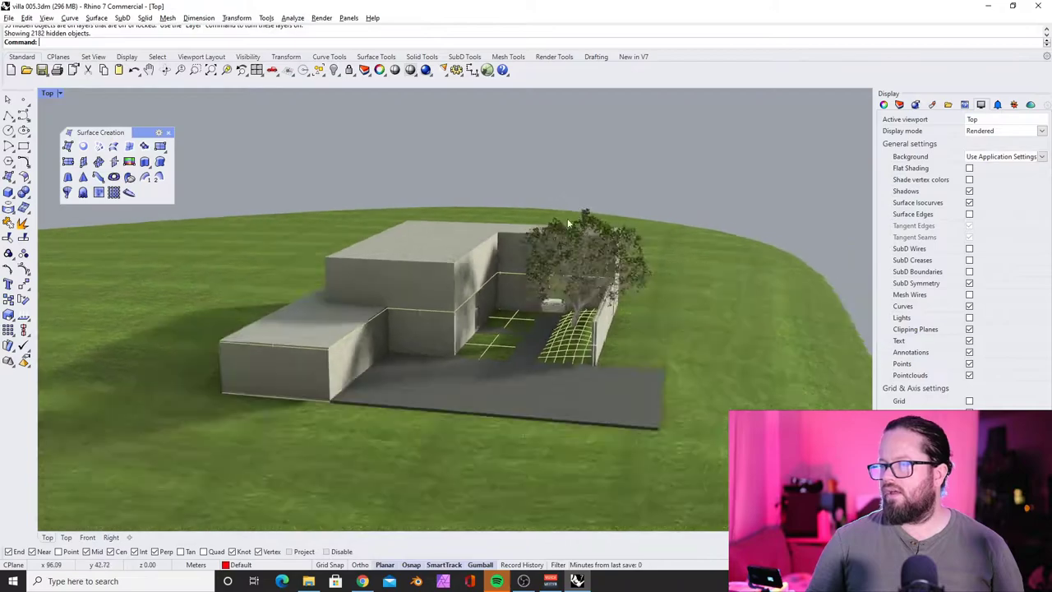
pyautogui.scroll(-3, 575, 314)
pyautogui.scroll(5, 521, 315)
pyautogui.scroll(-3, 447, 319)
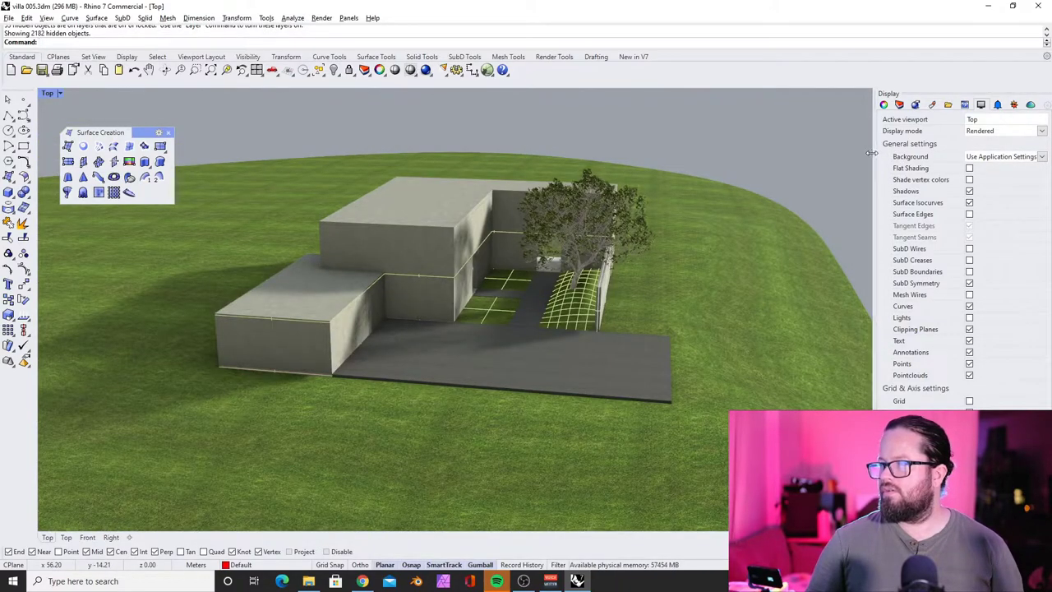
pyautogui.moveTo(873, 153); pyautogui.dragTo(790, 154)
pyautogui.scroll(2, 471, 311)
pyautogui.moveTo(470, 310); pyautogui.dragTo(459, 313, button='right')
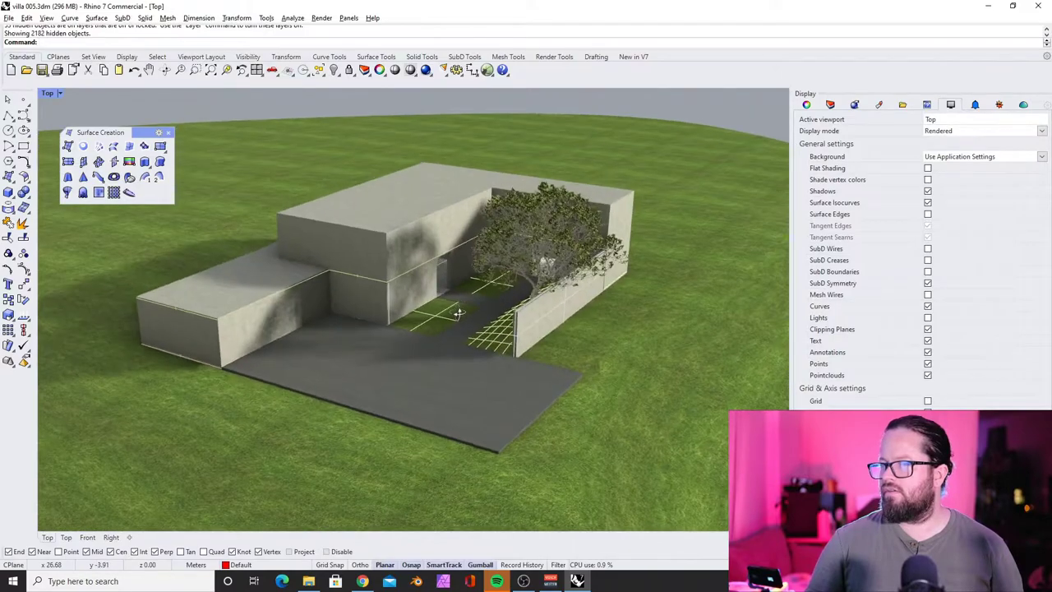
# - Preview the viewport background with Use Render Settings and return it to Use Application Settings
pyautogui.click(47, 94)
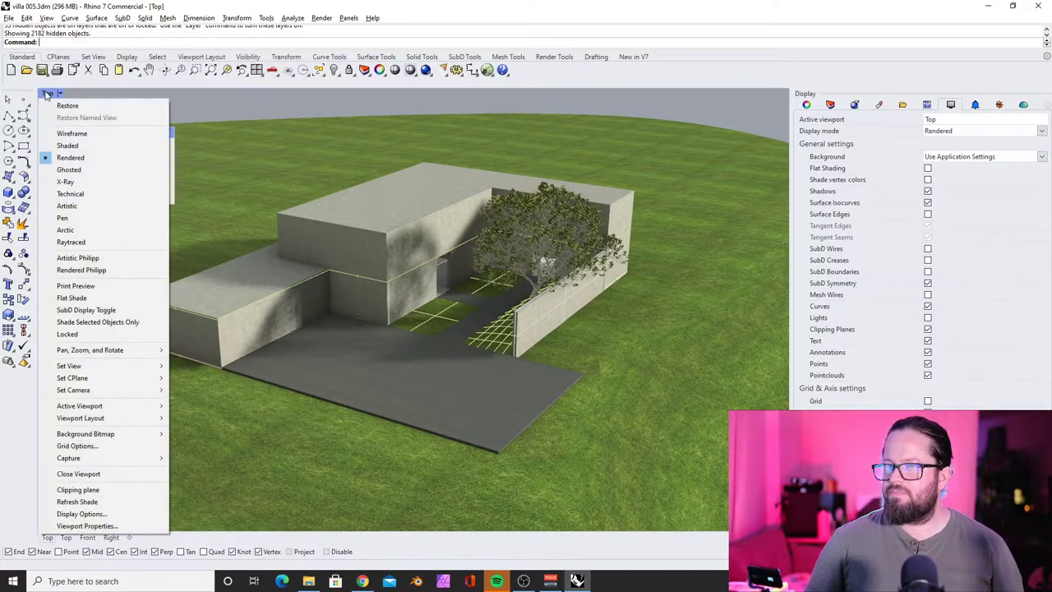
pyautogui.click(70, 158)
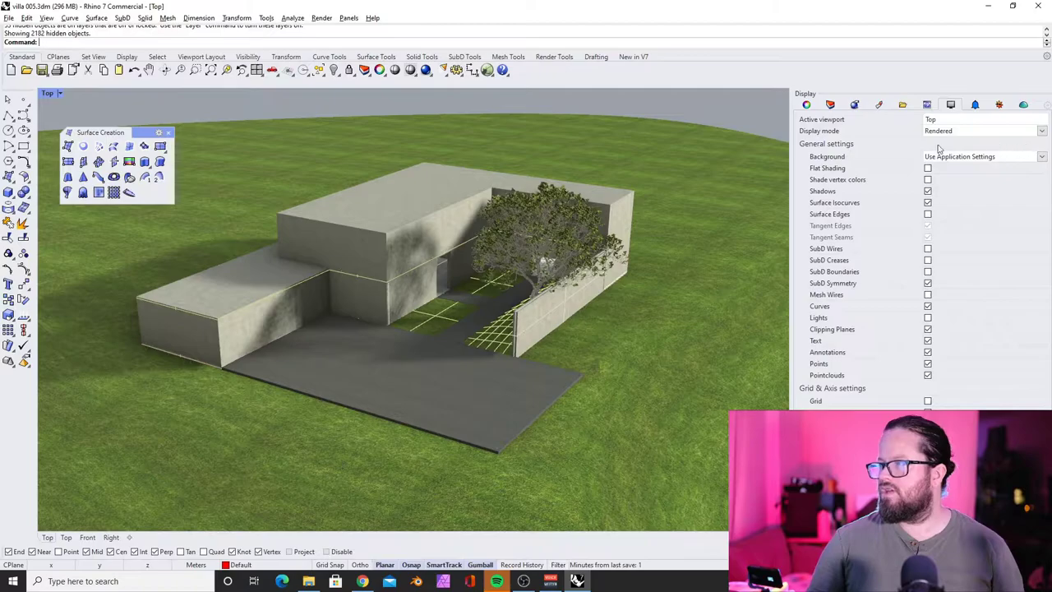
pyautogui.click(1048, 158)
pyautogui.click(991, 214)
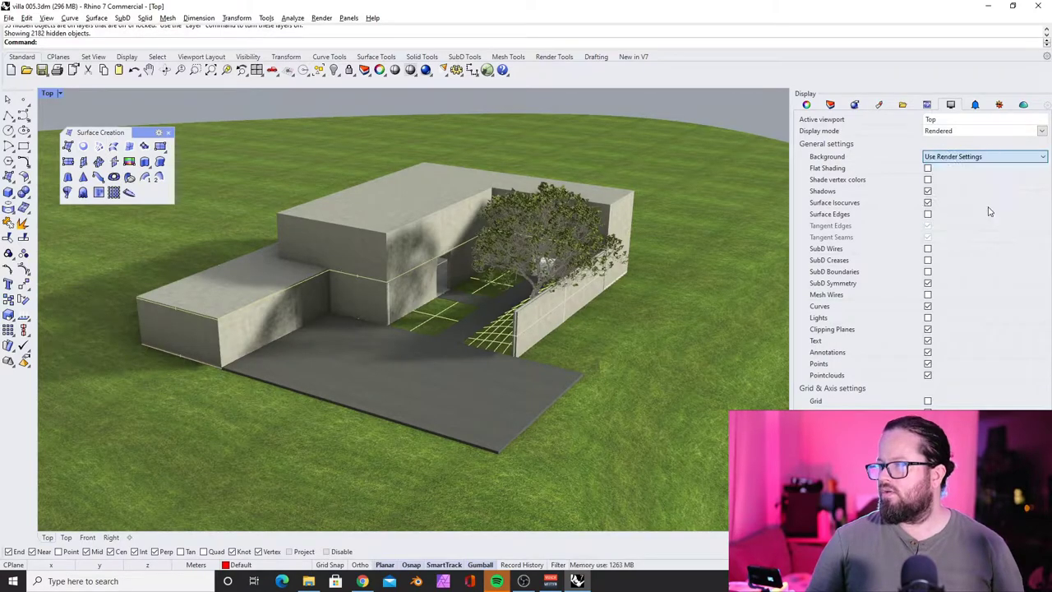
pyautogui.moveTo(585, 194); pyautogui.dragTo(585, 140, button='right')
pyautogui.click(970, 157)
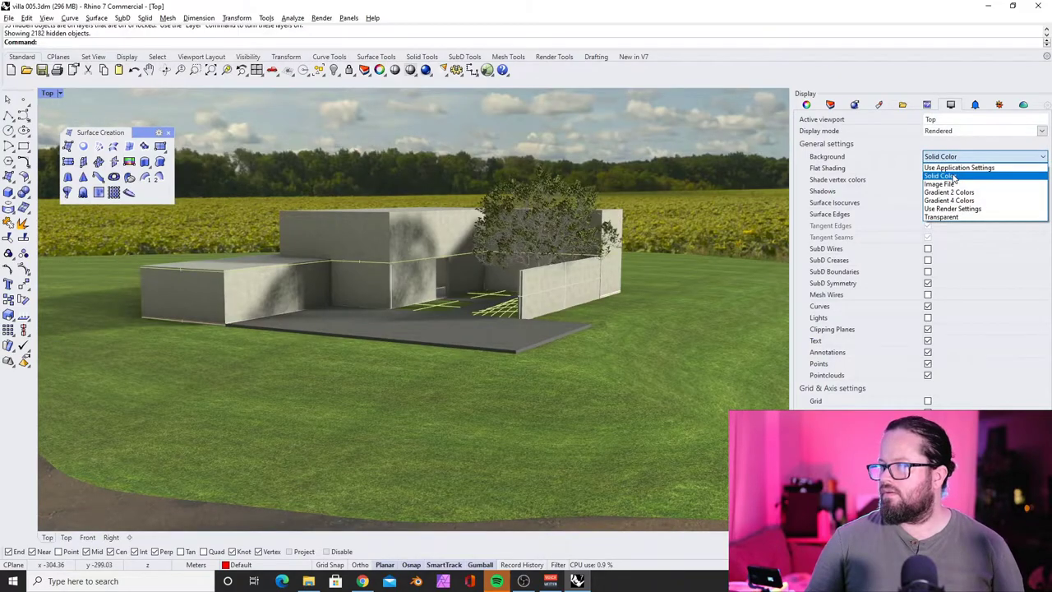
pyautogui.click(959, 169)
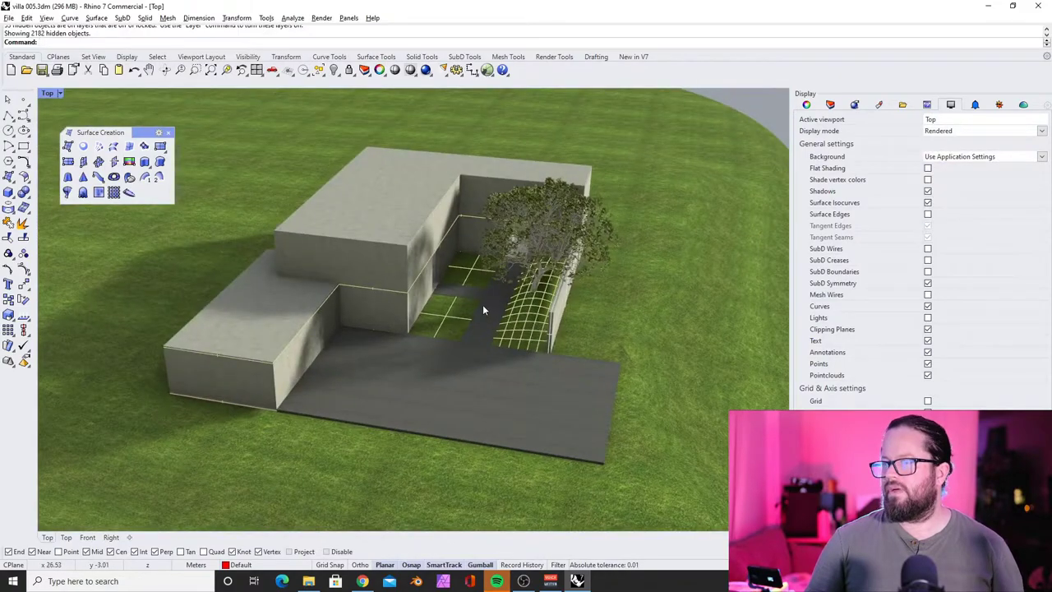
# - Turn off the 06_Planting layer to hide the courtyard tree
pyautogui.scroll(5, 485, 302)
pyautogui.moveTo(491, 270); pyautogui.dragTo(588, 256, button='right')
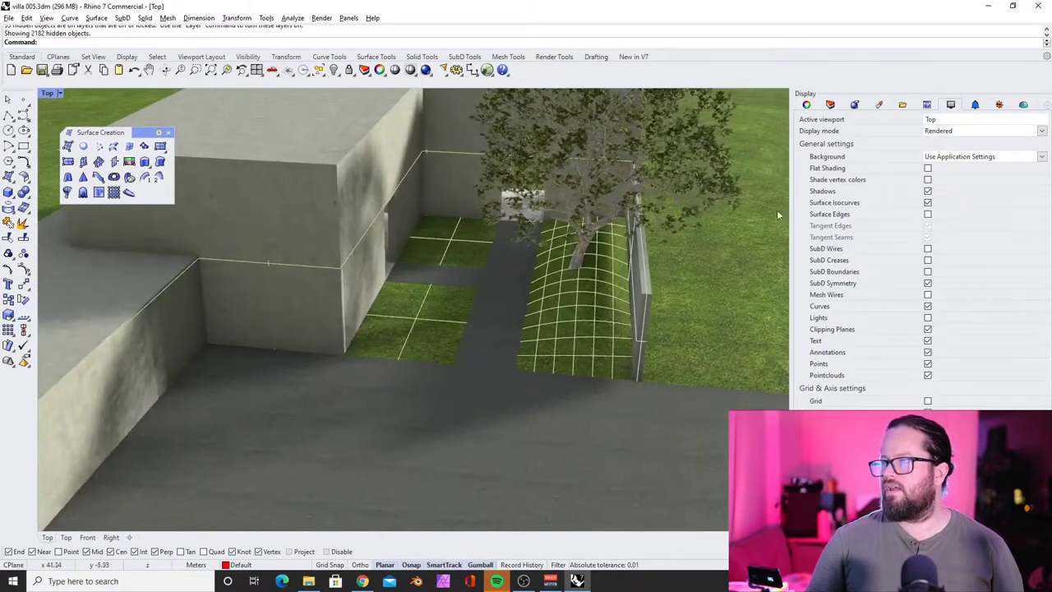
pyautogui.click(830, 105)
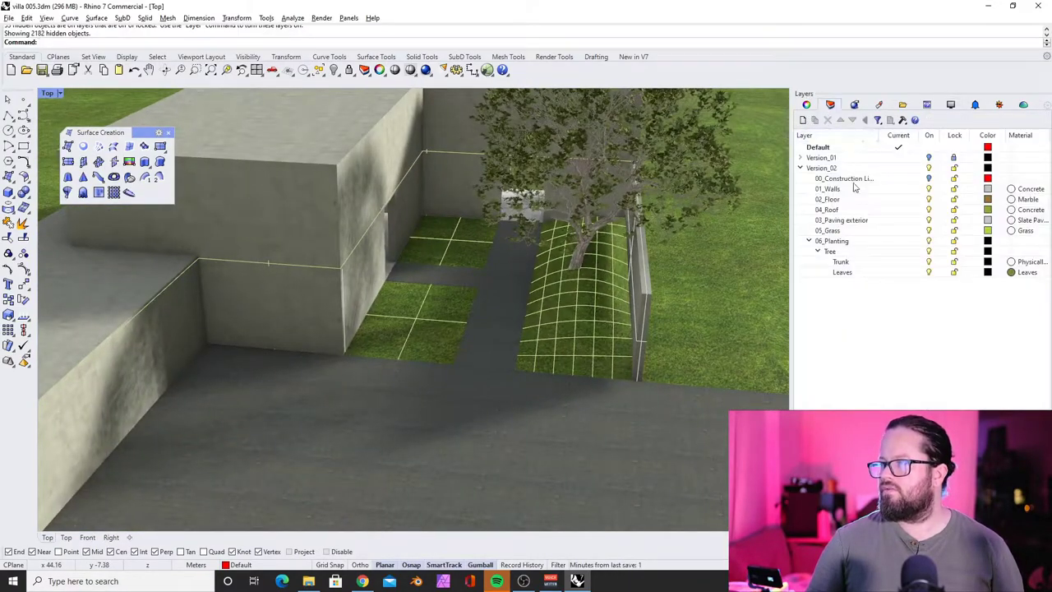
pyautogui.click(929, 241)
pyautogui.scroll(-6, 542, 301)
pyautogui.moveTo(543, 301); pyautogui.dragTo(503, 229, button='right')
pyautogui.scroll(3, 482, 263)
# - Examine the upper roof slab and upper-storey walls by selecting them and viewing the villa from several sides
pyautogui.click(369, 189)
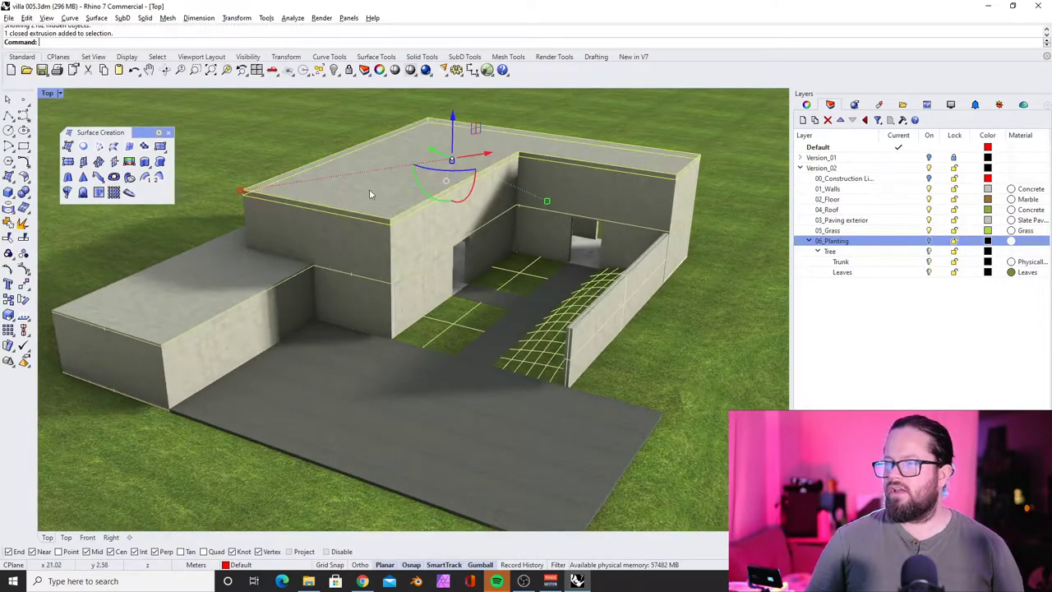
pyautogui.moveTo(403, 234); pyautogui.dragTo(374, 239, button='right')
pyautogui.click(417, 233)
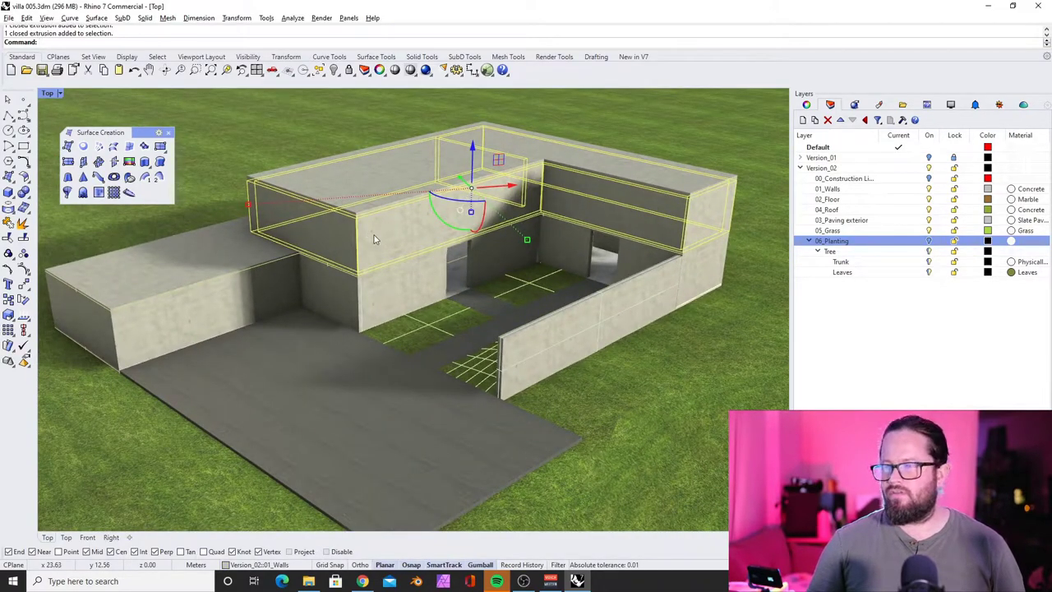
pyautogui.moveTo(431, 226); pyautogui.dragTo(555, 245, button='right')
pyautogui.moveTo(473, 293); pyautogui.dragTo(403, 288, button='right')
pyautogui.scroll(-4, 402, 288)
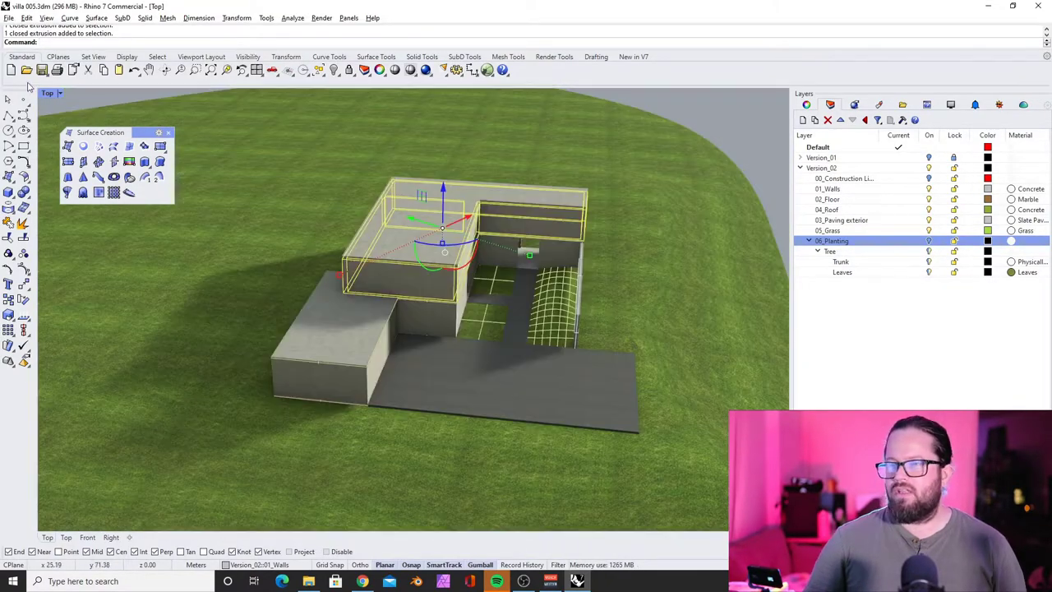
# - Switch the villa viewport to Shaded display mode
pyautogui.click(48, 94)
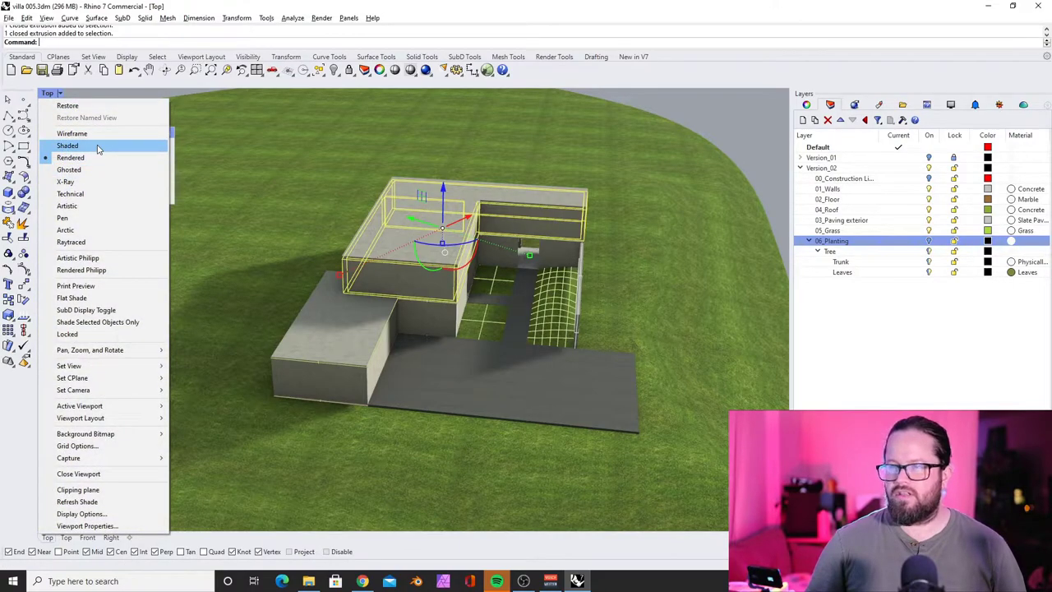
pyautogui.click(97, 147)
pyautogui.scroll(5, 340, 277)
# - Examine the two flat lawns and the curved grass mound in the courtyard by selecting them in turn
pyautogui.click(340, 277)
pyautogui.keyDown('shift'); pyautogui.click(259, 354); pyautogui.keyUp('shift')
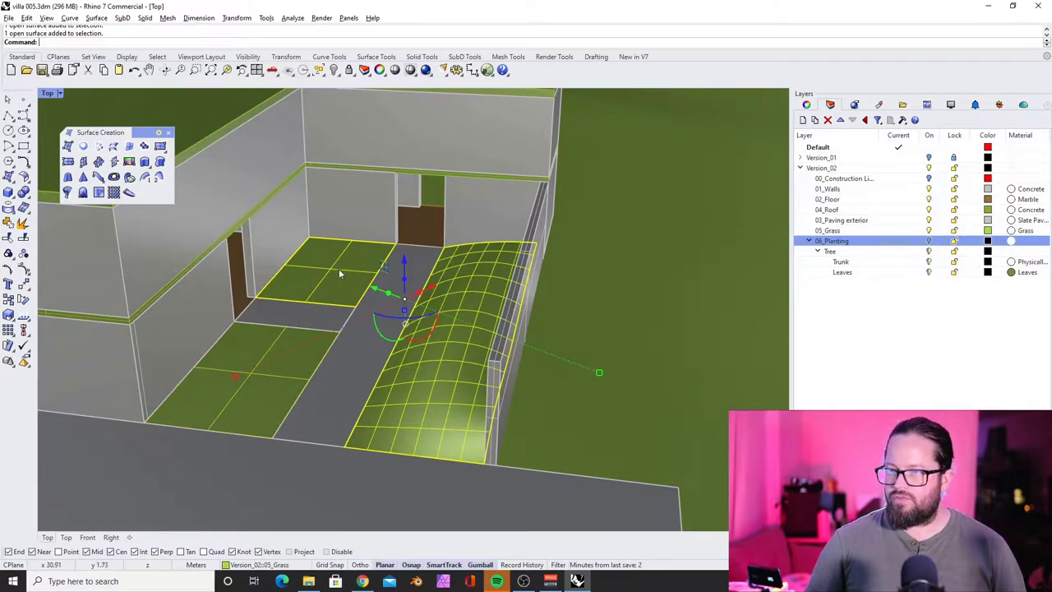
pyautogui.press('Escape')
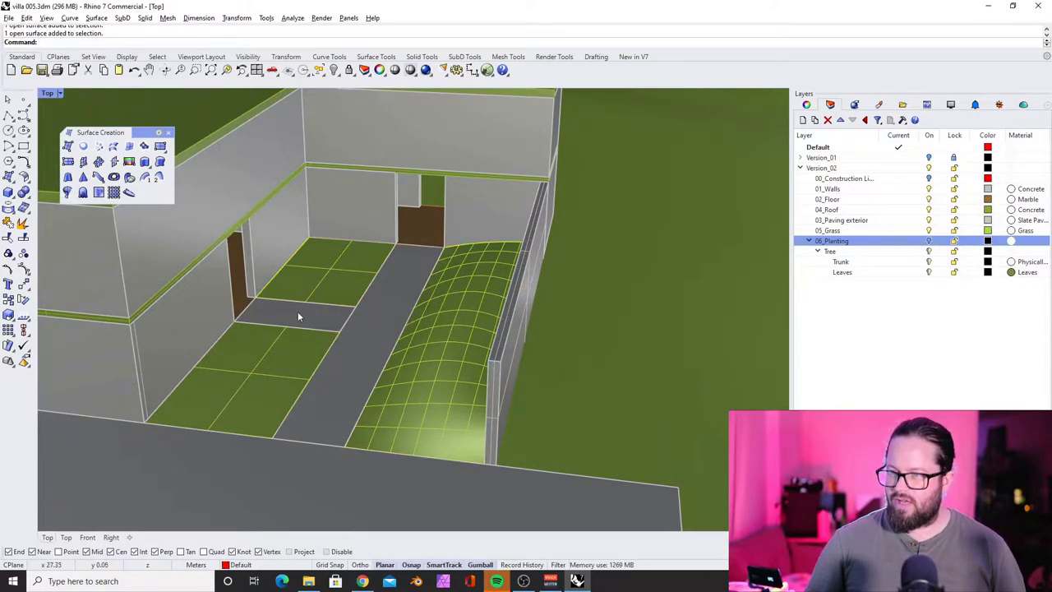
pyautogui.moveTo(389, 389); pyautogui.dragTo(411, 371, button='right')
pyautogui.click(519, 359)
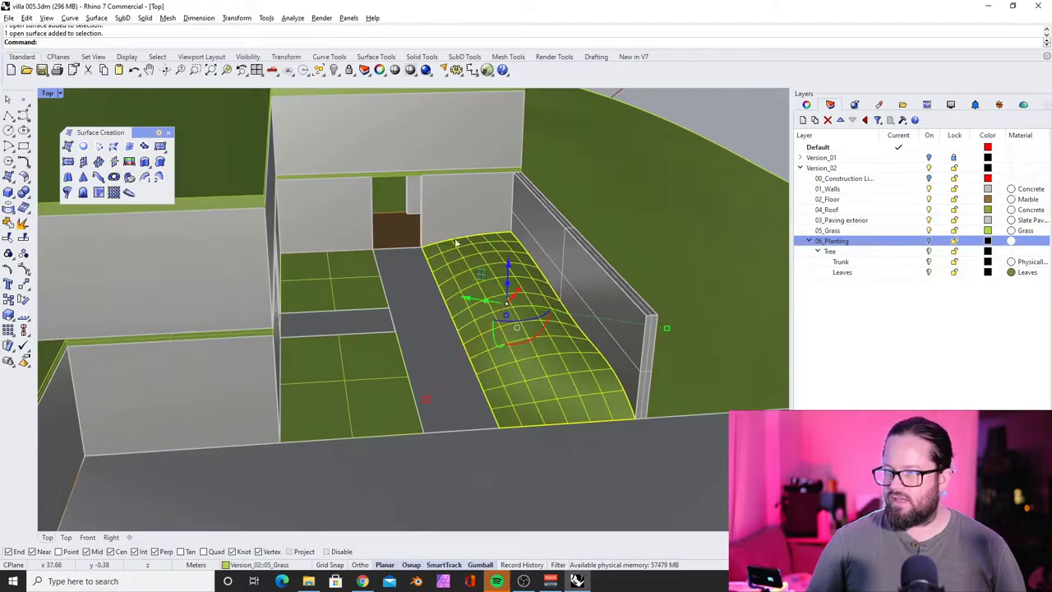
pyautogui.moveTo(586, 400); pyautogui.dragTo(427, 386, button='right')
pyautogui.keyDown('shift'); pyautogui.click(302, 354); pyautogui.keyUp('shift')
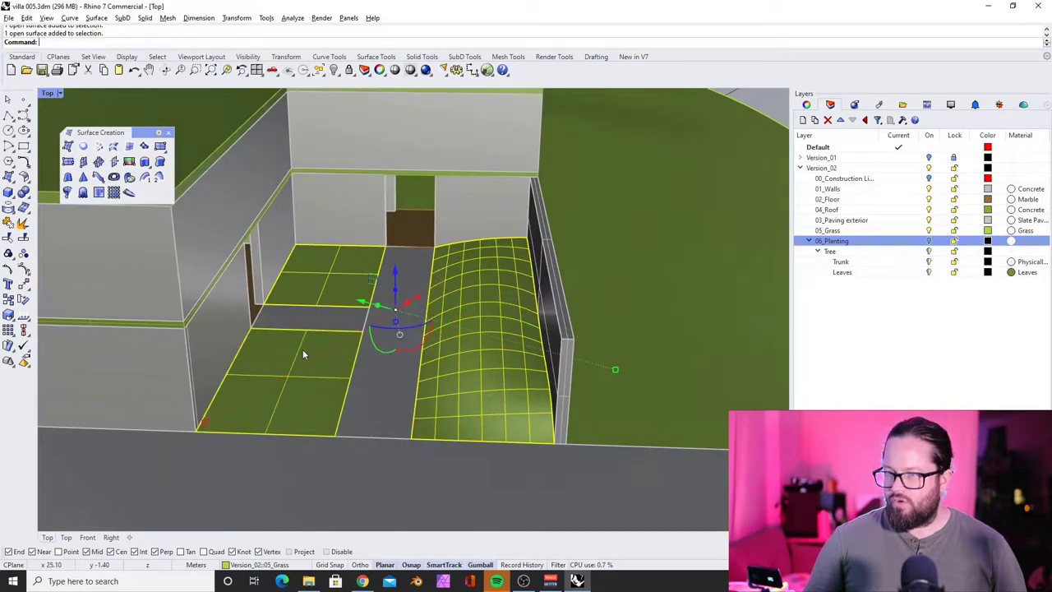
pyautogui.keyDown('ctrl'); pyautogui.click(323, 348); pyautogui.keyUp('ctrl')
pyautogui.click(333, 341)
pyautogui.keyDown('shift'); pyautogui.click(329, 276); pyautogui.keyUp('shift')
pyautogui.moveTo(404, 318); pyautogui.dragTo(450, 313, button='right')
pyautogui.moveTo(544, 318); pyautogui.dragTo(439, 314, button='right')
pyautogui.scroll(-4, 477, 321)
# - Hide the surface isocurves on the two flat lawns and the curved grass mound in the courtyard
pyautogui.click(500, 329)
pyautogui.keyDown('shift'); pyautogui.click(385, 354); pyautogui.keyUp('shift')
pyautogui.keyDown('shift'); pyautogui.click(413, 300); pyautogui.keyUp('shift')
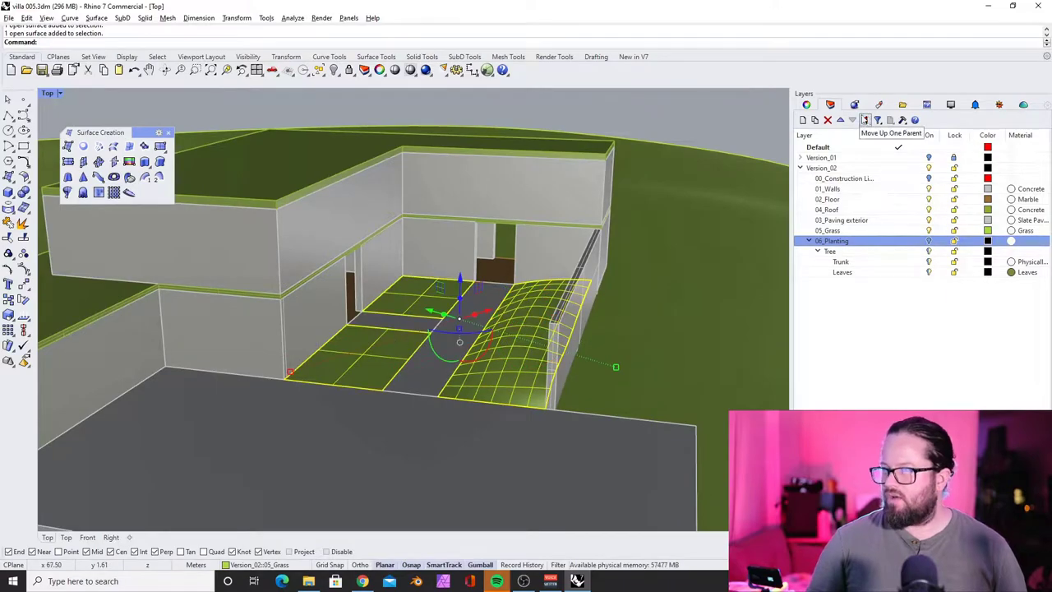
pyautogui.click(807, 105)
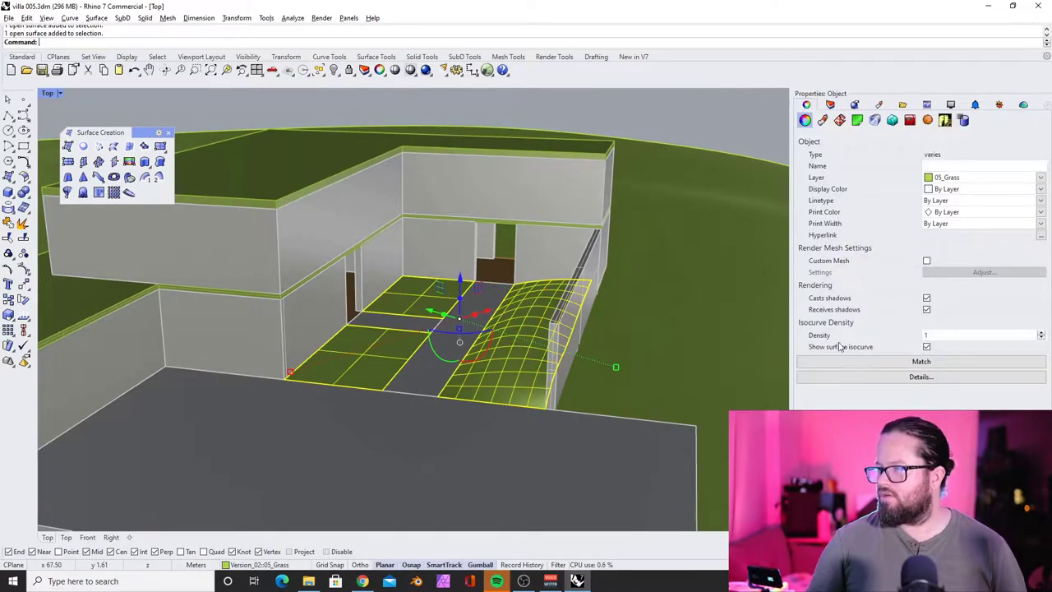
pyautogui.click(416, 302)
pyautogui.keyDown('shift'); pyautogui.click(395, 348); pyautogui.keyUp('shift')
pyautogui.keyDown('shift'); pyautogui.click(523, 332); pyautogui.keyUp('shift')
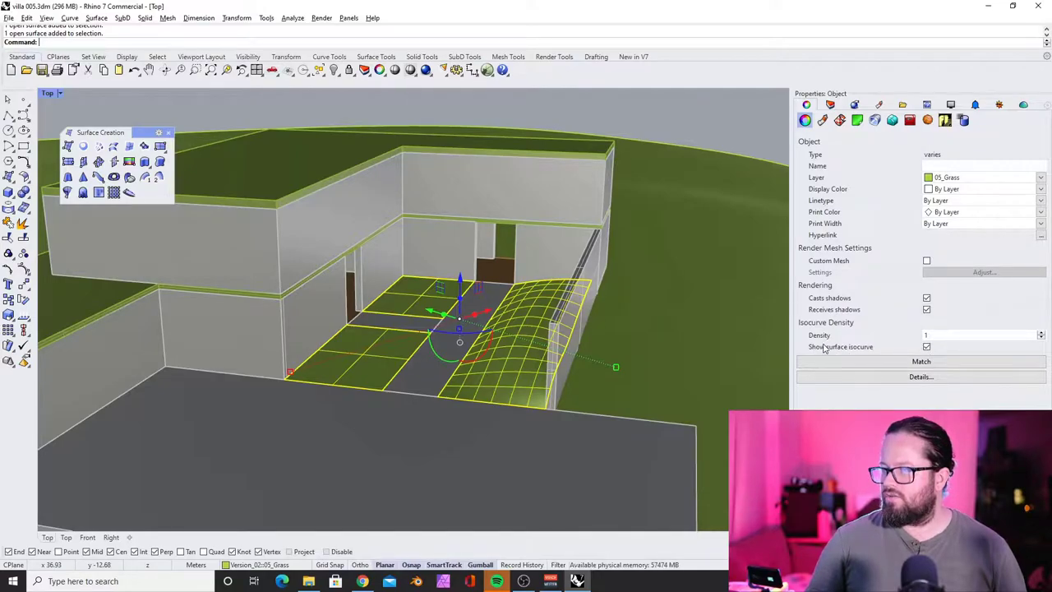
pyautogui.click(927, 347)
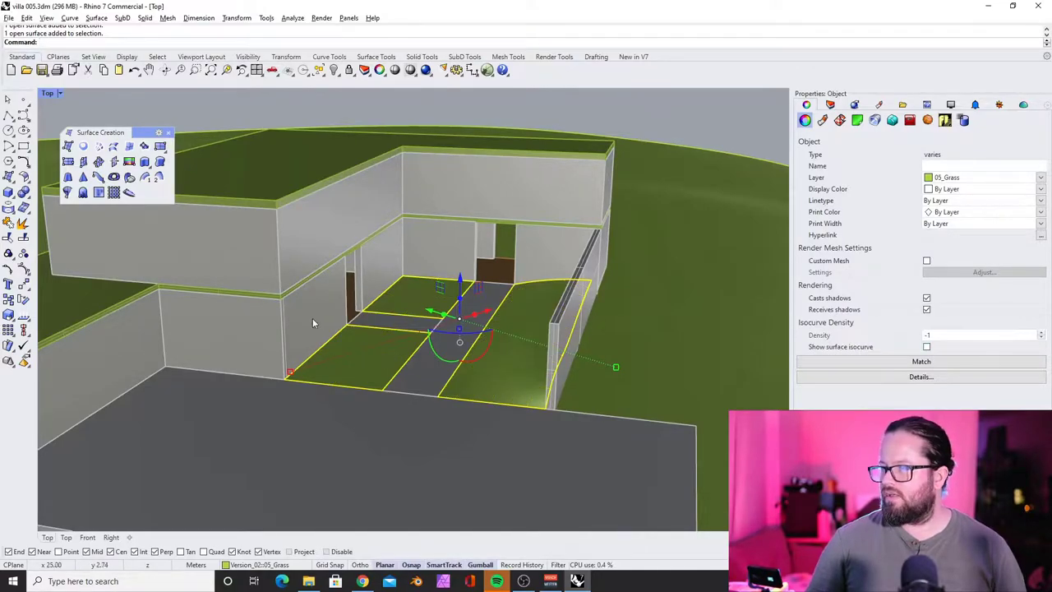
pyautogui.scroll(-6, 345, 327)
pyautogui.moveTo(411, 364); pyautogui.dragTo(411, 374, button='right')
pyautogui.press('Escape')
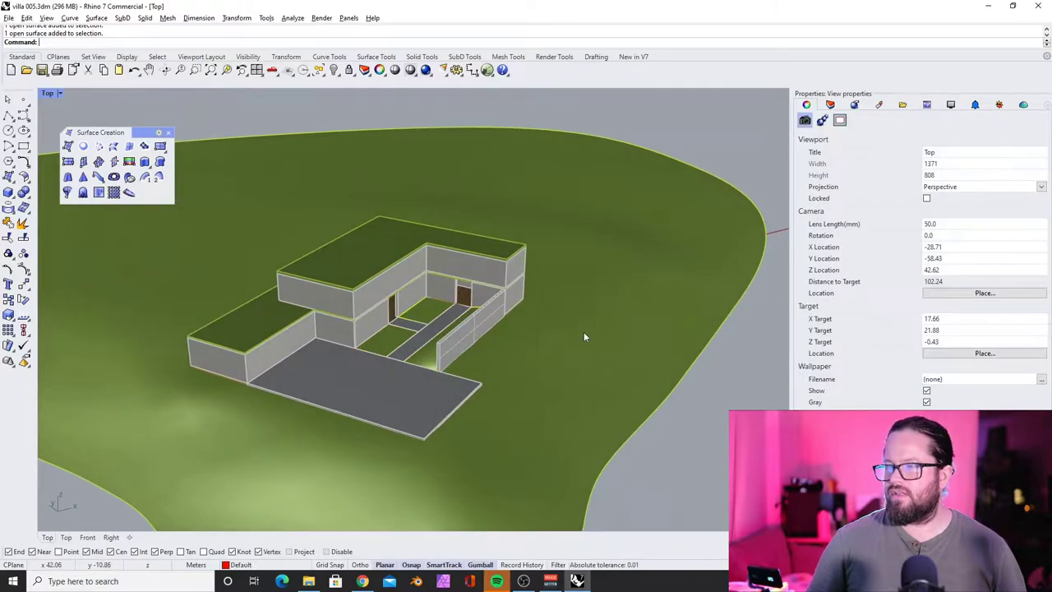
# - Show the surface isocurves on the large terrain surface around the villa
pyautogui.click(584, 333)
pyautogui.click(927, 346)
pyautogui.moveTo(517, 308); pyautogui.dragTo(474, 302, button='right')
pyautogui.press('Escape')
pyautogui.scroll(-8, 539, 300)
pyautogui.scroll(10, 473, 302)
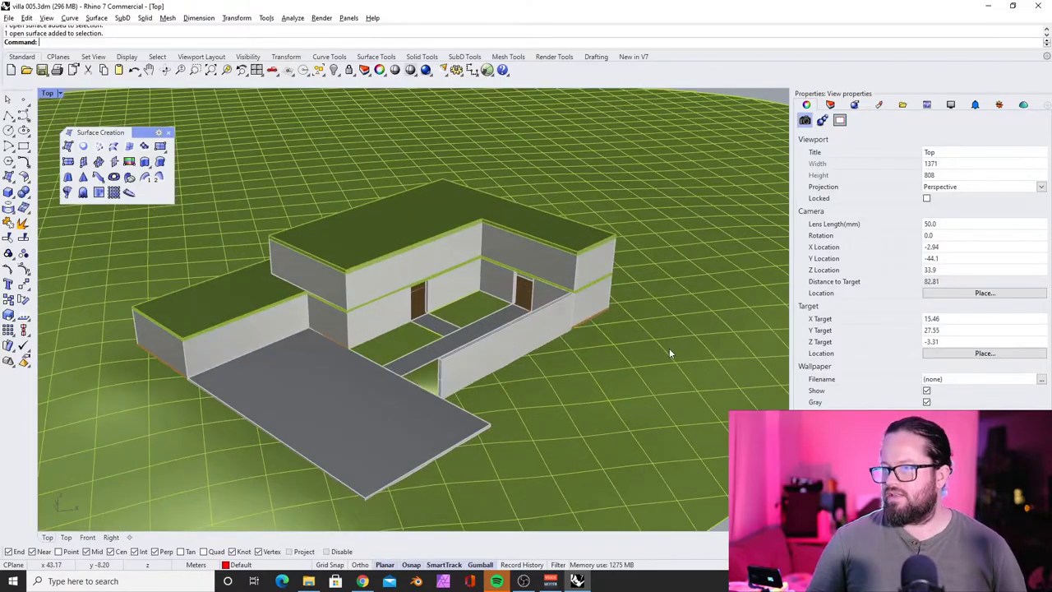
pyautogui.click(669, 353)
pyautogui.scroll(-2, 416, 302)
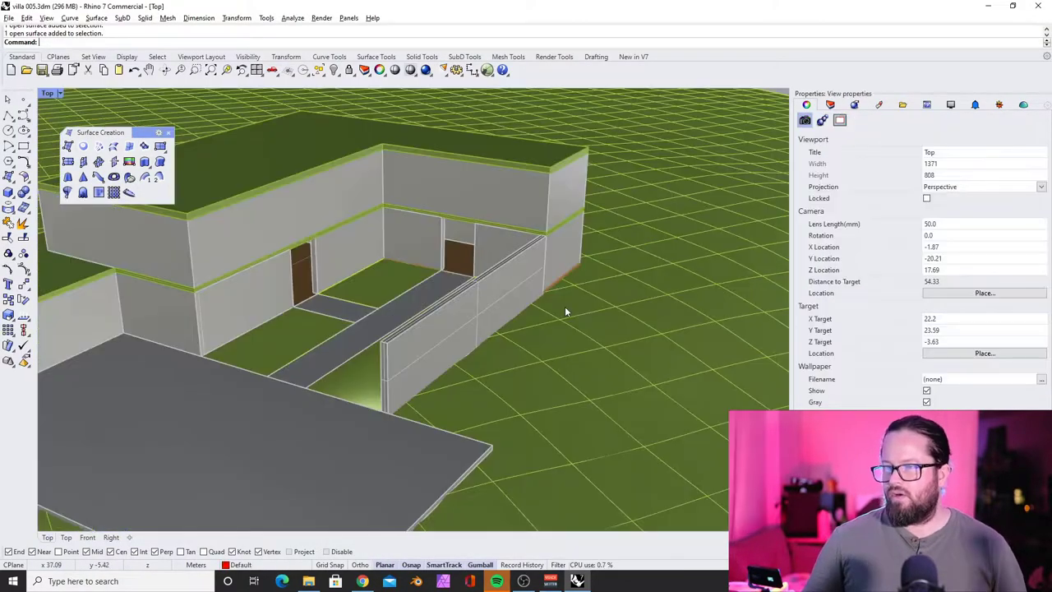
pyautogui.scroll(-2, 565, 306)
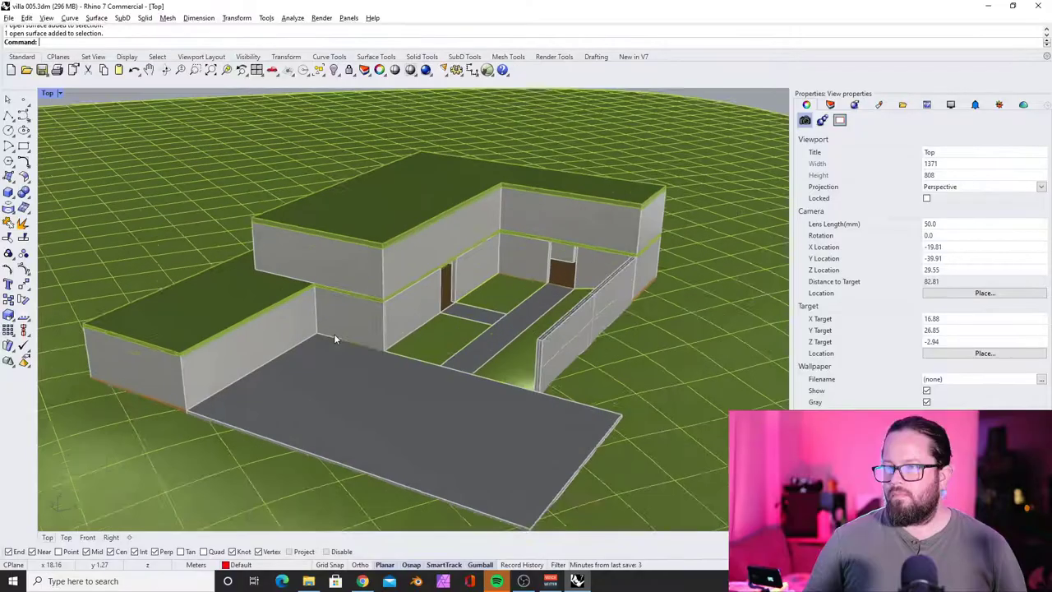
pyautogui.scroll(2, 333, 334)
pyautogui.moveTo(334, 334)
pyautogui.mouseDown(button='right')
pyautogui.moveTo(335, 352)
pyautogui.moveTo(321, 346)
pyautogui.mouseUp(button='right')
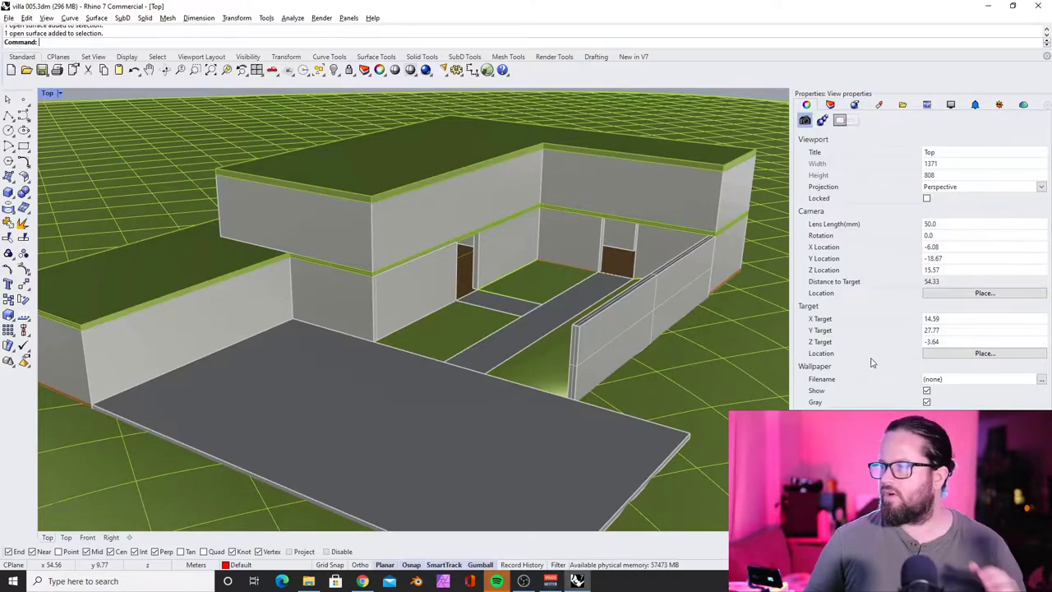
pyautogui.click(14, 184)
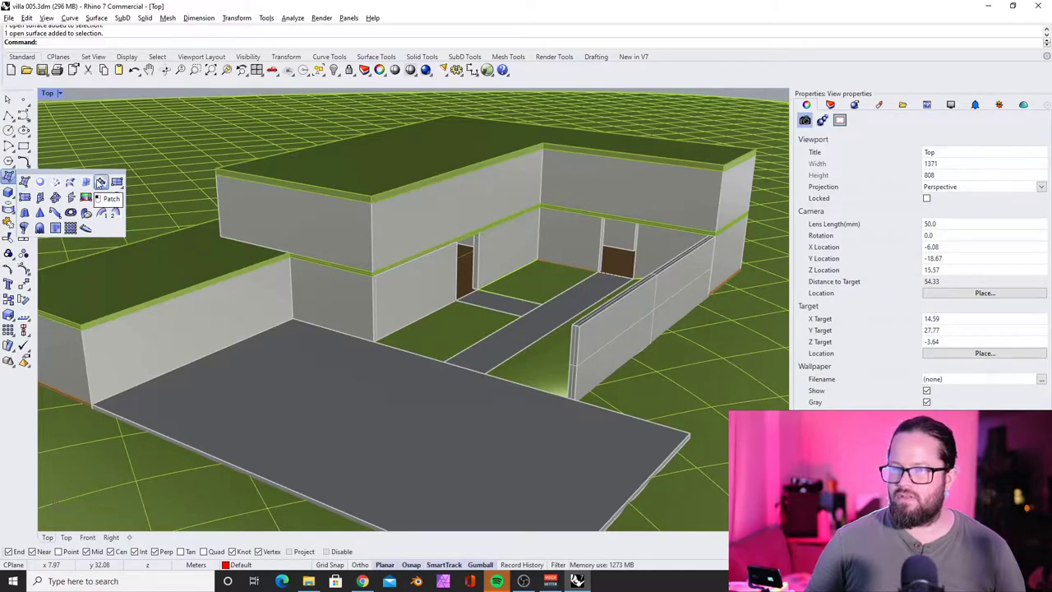
pyautogui.click(202, 145)
pyautogui.scroll(-4, 249, 278)
pyautogui.moveTo(248, 279); pyautogui.dragTo(467, 306, button='right')
pyautogui.press('Escape')
pyautogui.moveTo(323, 326); pyautogui.dragTo(272, 388, button='right')
pyautogui.scroll(8, 259, 308)
pyautogui.scroll(-5, 259, 320)
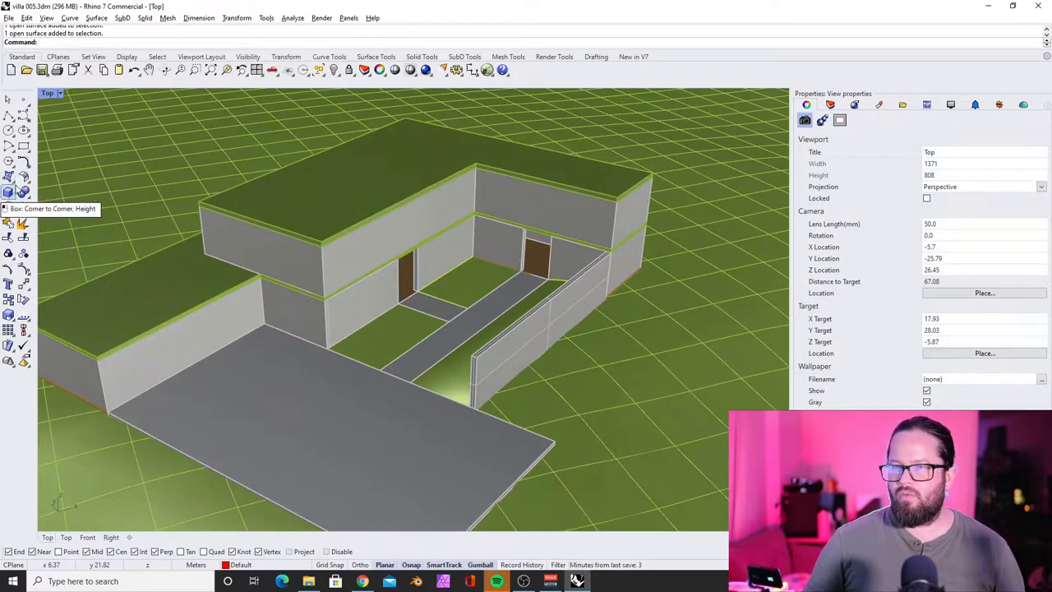
# - Open the Surface Creation toolset as a floating palette over the viewport
pyautogui.click(9, 175)
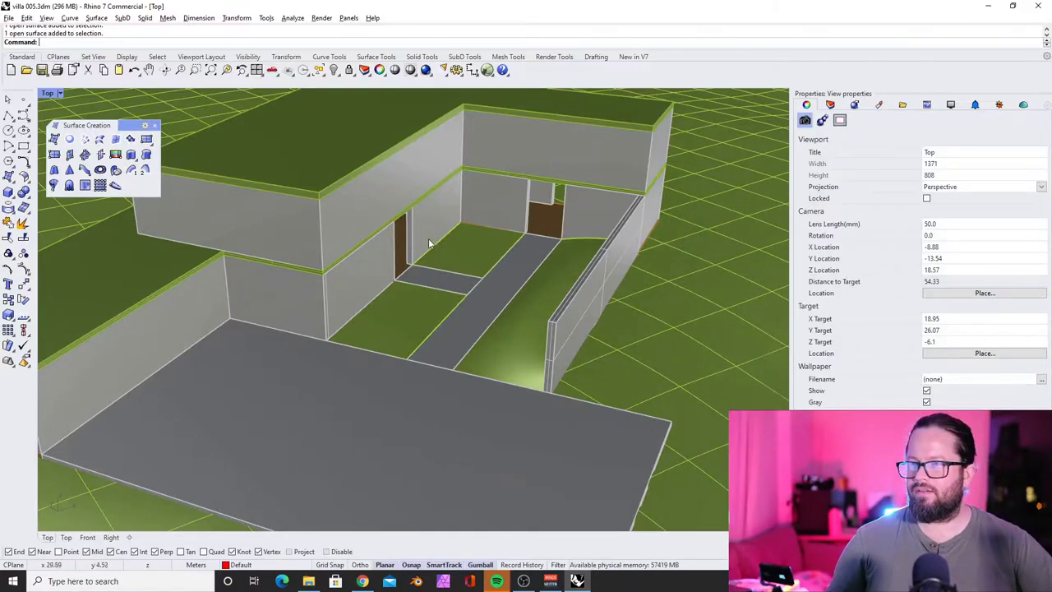
pyautogui.scroll(-2, 429, 242)
pyautogui.moveTo(413, 240); pyautogui.dragTo(398, 249, button='right')
# - Float the Solid Creation toolset beside the Surface Creation palette and close it again
pyautogui.click(12, 195)
pyautogui.moveTo(97, 126); pyautogui.dragTo(100, 111)
pyautogui.moveTo(165, 113); pyautogui.dragTo(123, 109)
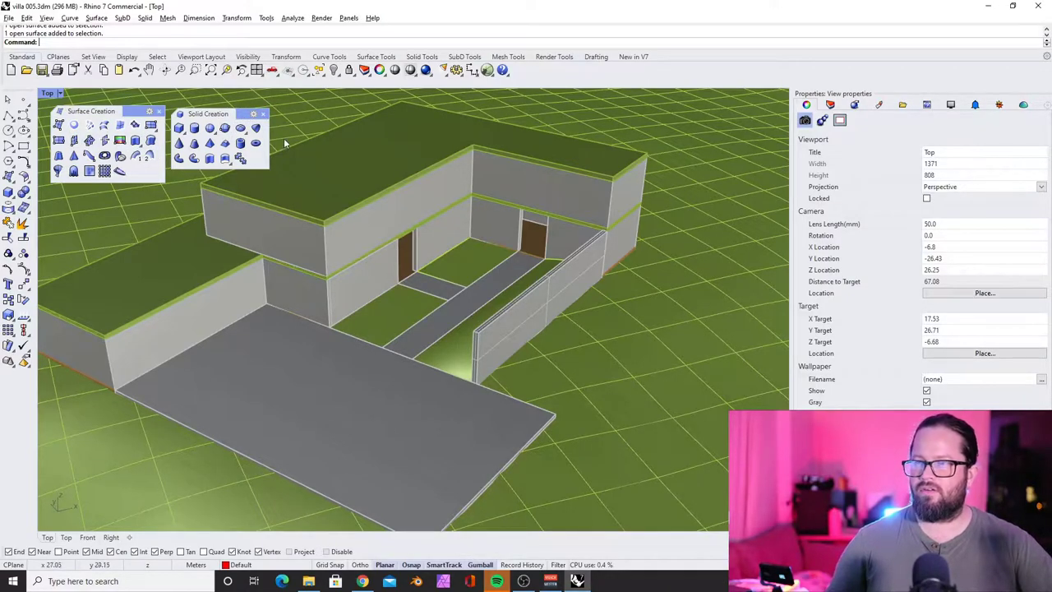
pyautogui.click(263, 114)
pyautogui.moveTo(130, 111); pyautogui.dragTo(129, 120)
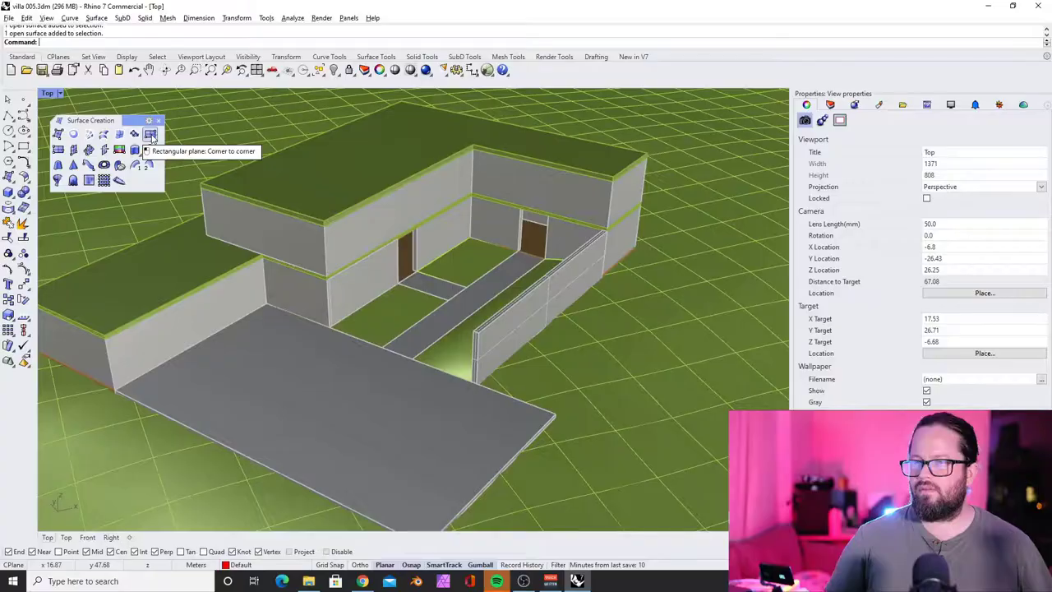
pyautogui.click(151, 135)
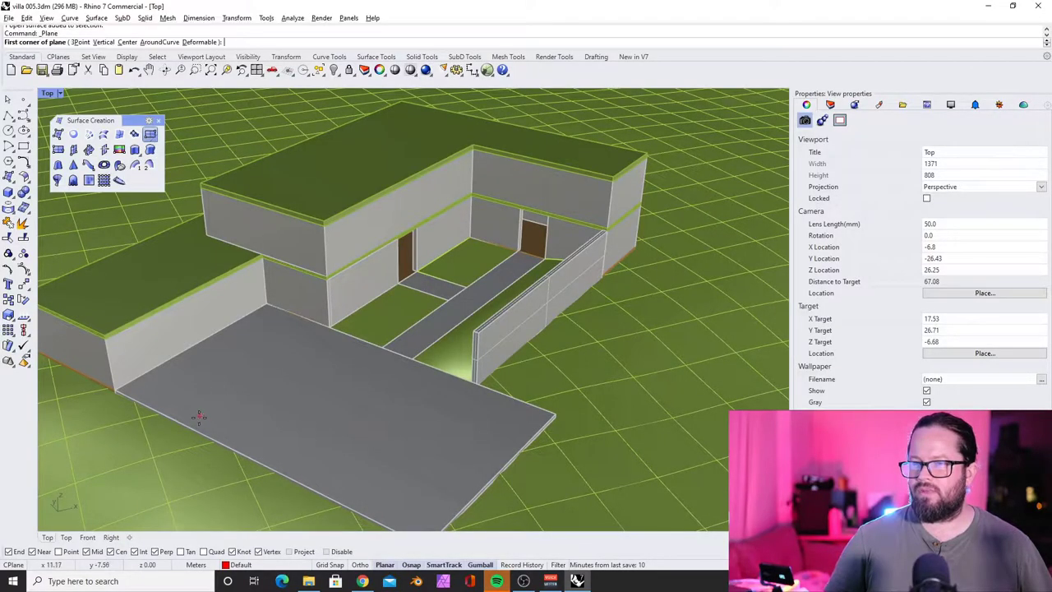
pyautogui.click(171, 390)
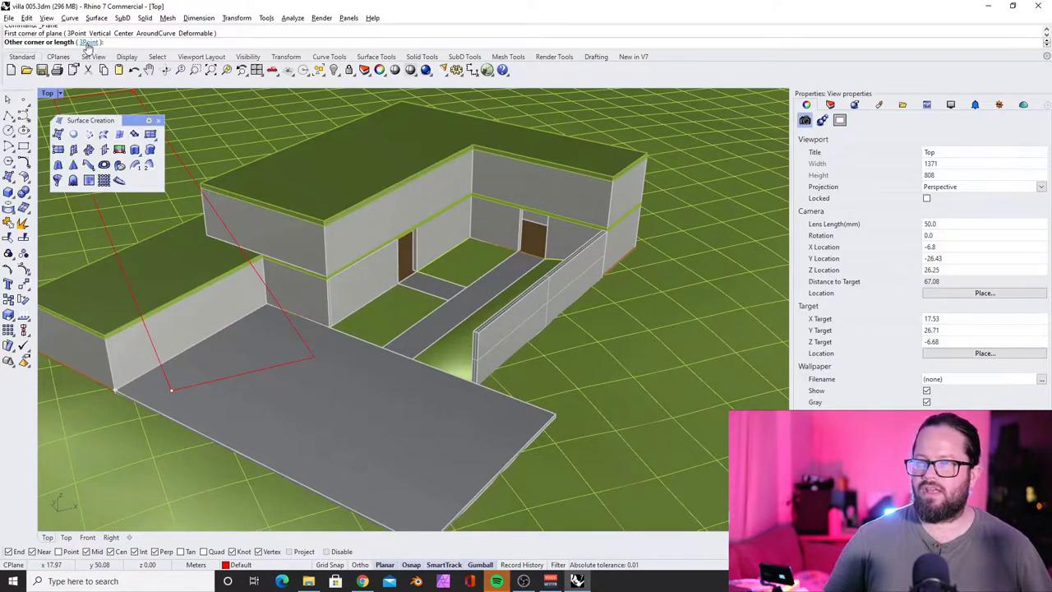
pyautogui.press('Escape')
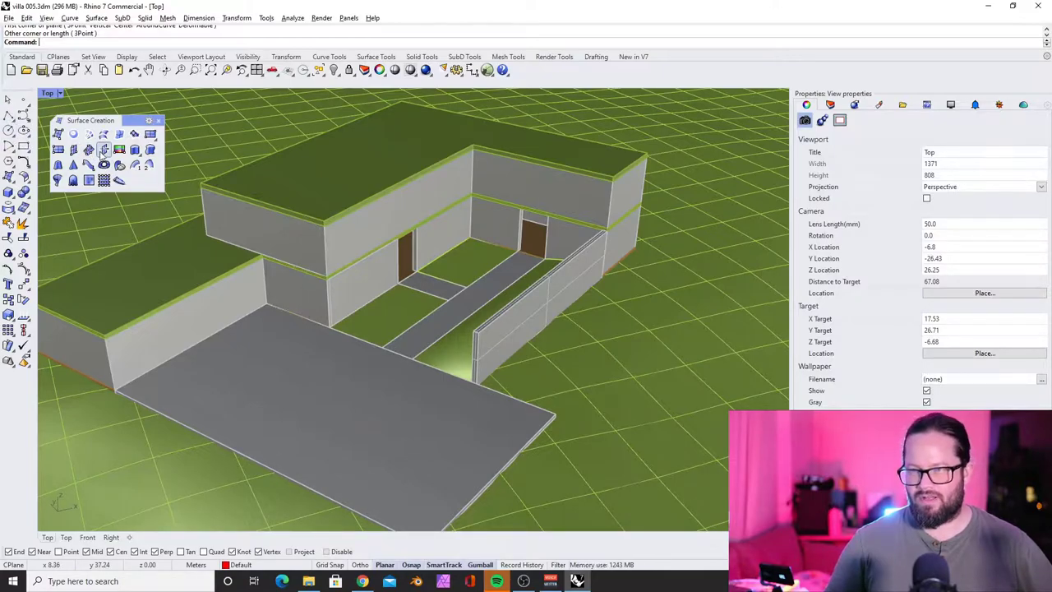
# - Examine the plane creation variants, including the infinite plane option, in their own floating palette
pyautogui.click(156, 142)
pyautogui.moveTo(168, 147); pyautogui.dragTo(214, 116)
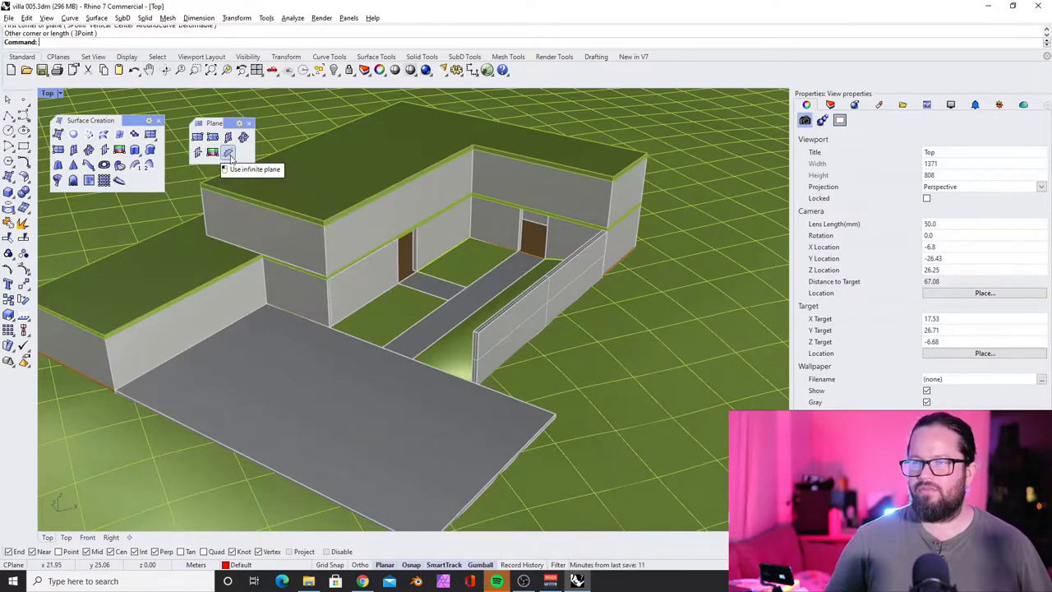
pyautogui.scroll(-3, 250, 166)
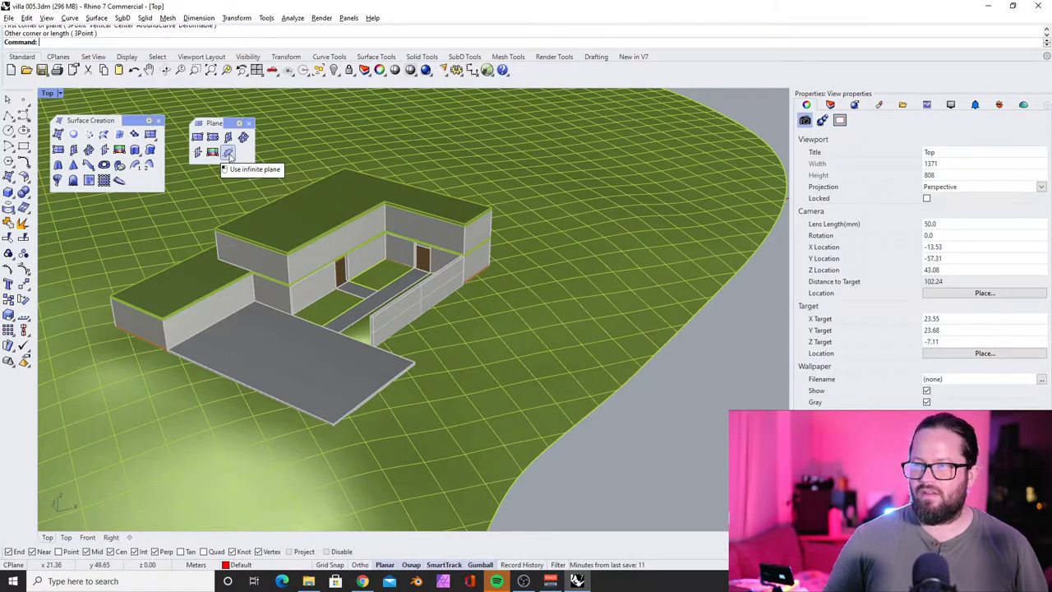
pyautogui.click(229, 156)
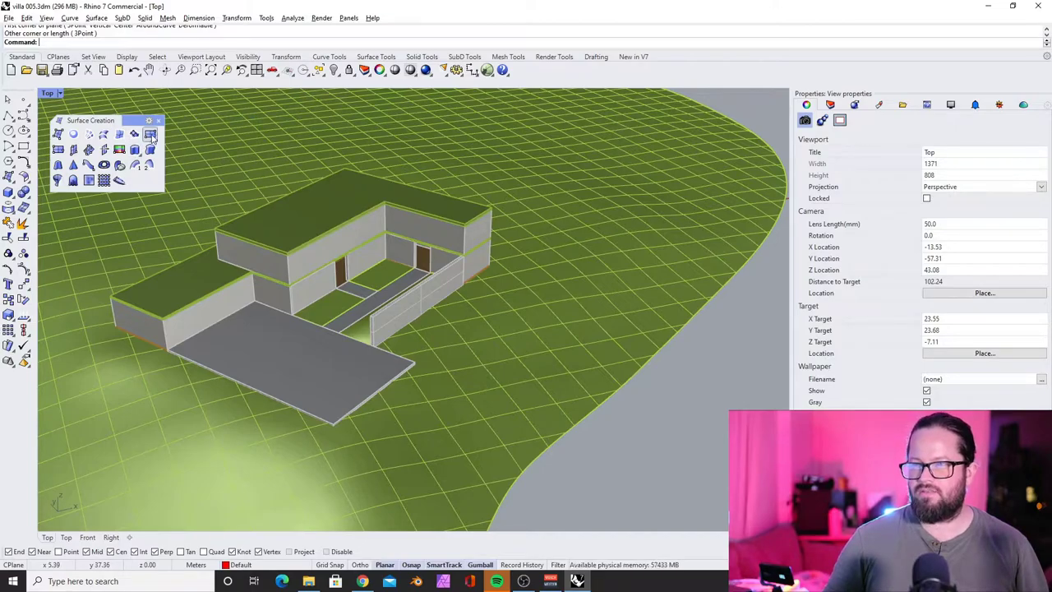
# - Draw a rectangular corner-to-corner plane on the empty ground beyond the terrain surface, in front of the villa
pyautogui.scroll(-6, 424, 436)
pyautogui.scroll(5, 495, 400)
pyautogui.click(503, 395)
pyautogui.click(613, 418)
pyautogui.click(563, 411)
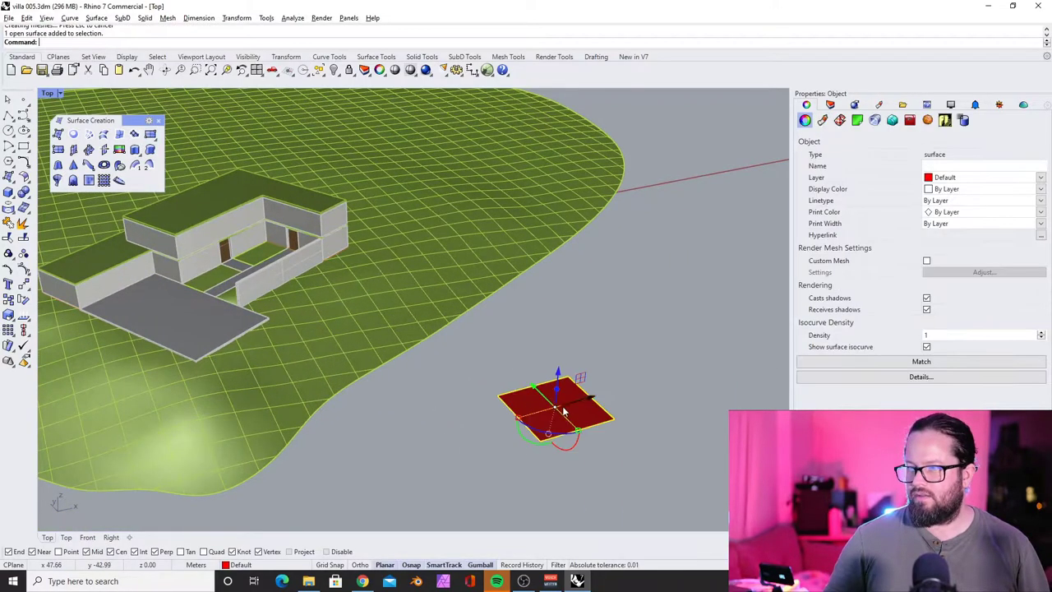
pyautogui.scroll(-5, 554, 415)
pyautogui.press('Escape')
pyautogui.scroll(3, 542, 402)
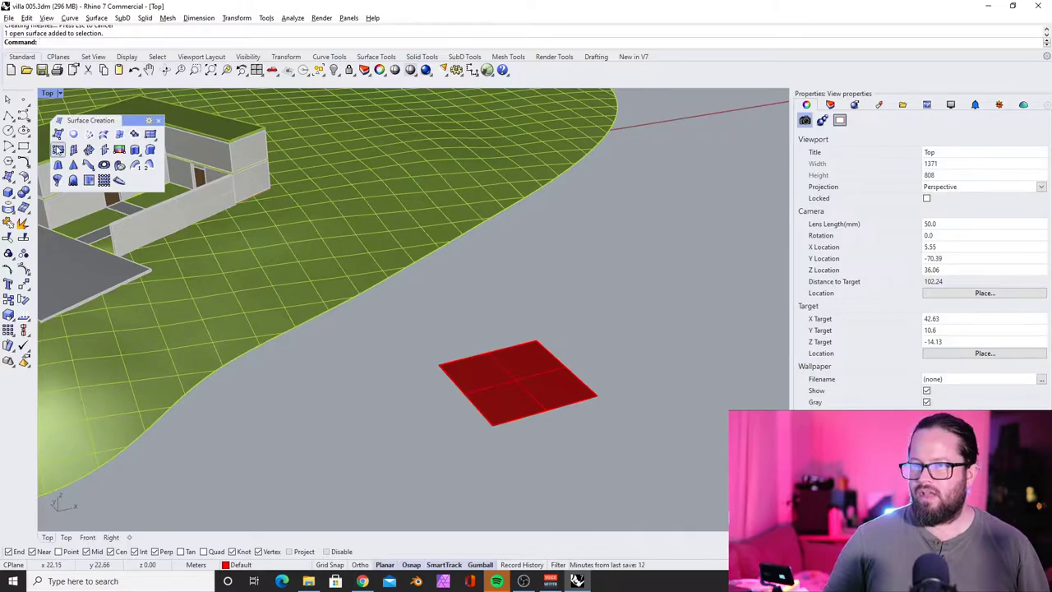
pyautogui.click(57, 148)
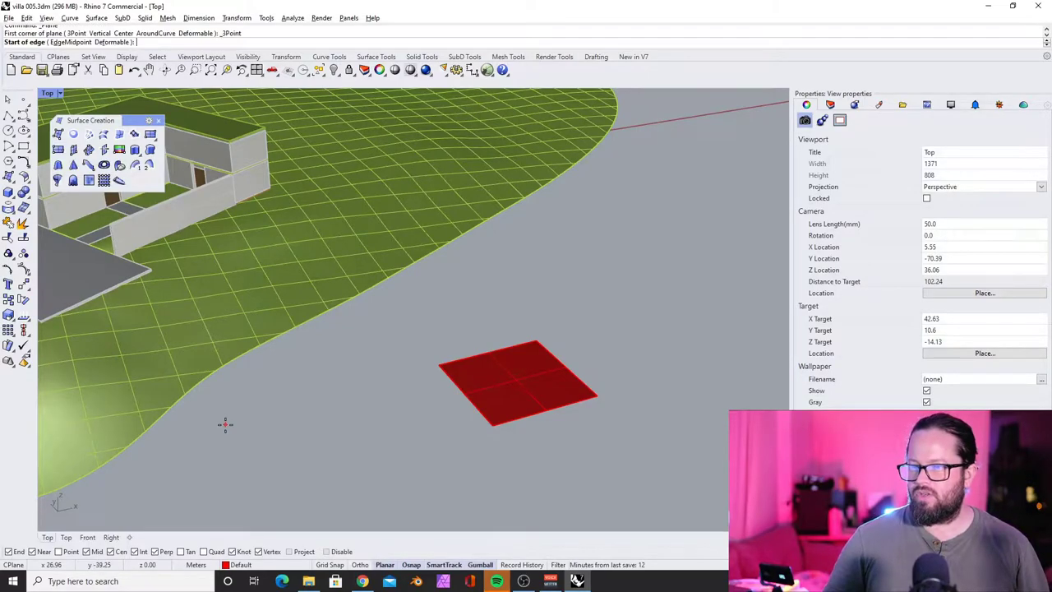
pyautogui.scroll(-5, 400, 370)
pyautogui.scroll(10, 170, 329)
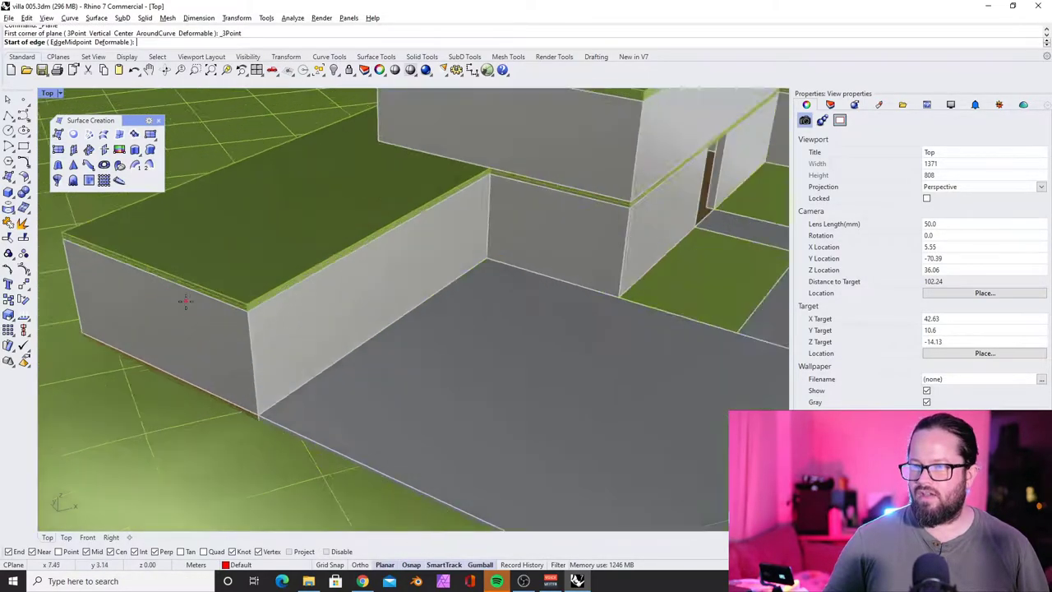
pyautogui.scroll(-3, 148, 297)
pyautogui.scroll(-8, 341, 254)
pyautogui.moveTo(314, 300); pyautogui.dragTo(329, 317, button='right')
pyautogui.scroll(-8, 275, 370)
pyautogui.scroll(8, 309, 359)
pyautogui.scroll(5, 360, 293)
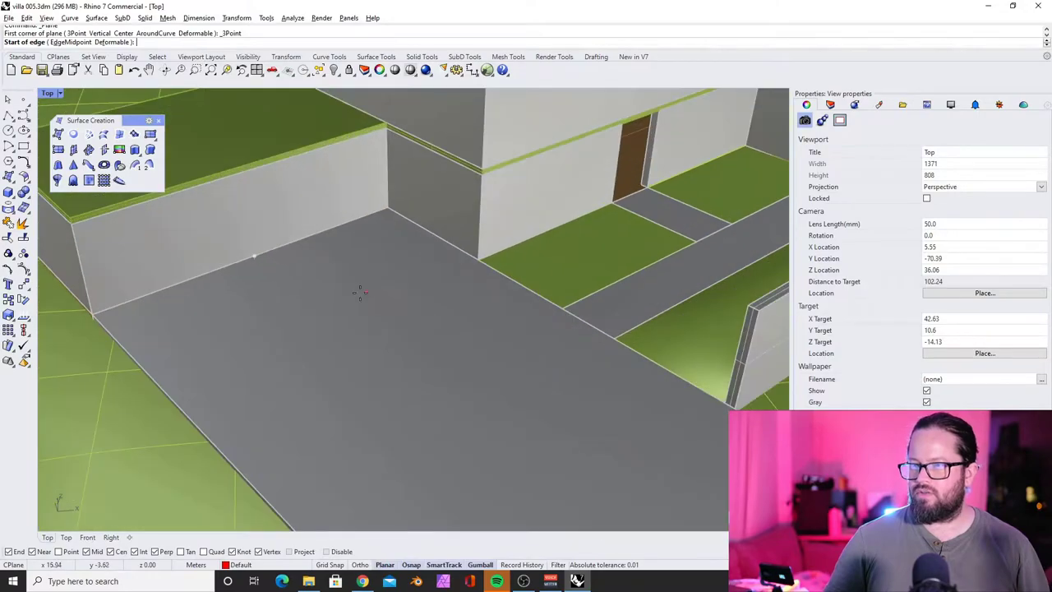
pyautogui.click(330, 283)
pyautogui.scroll(-5, 248, 405)
pyautogui.click(248, 404)
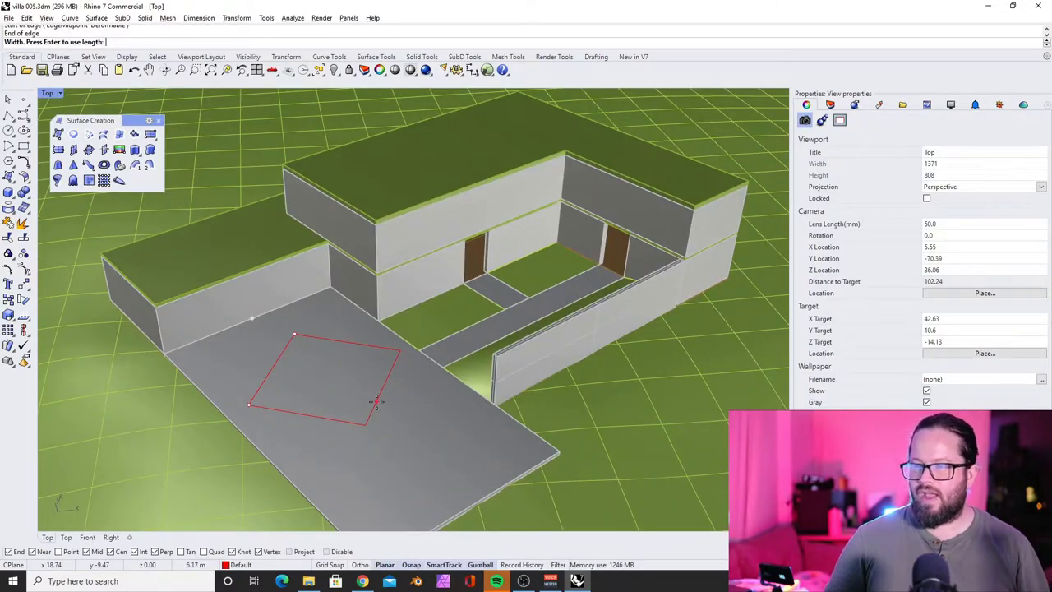
pyautogui.press('Escape')
# - Draw a three-point plane projecting outward from the short end edge of the villa's upper roof
pyautogui.scroll(-3, 189, 298)
pyautogui.scroll(5, 211, 312)
pyautogui.scroll(-5, 351, 296)
pyautogui.scroll(4, 342, 253)
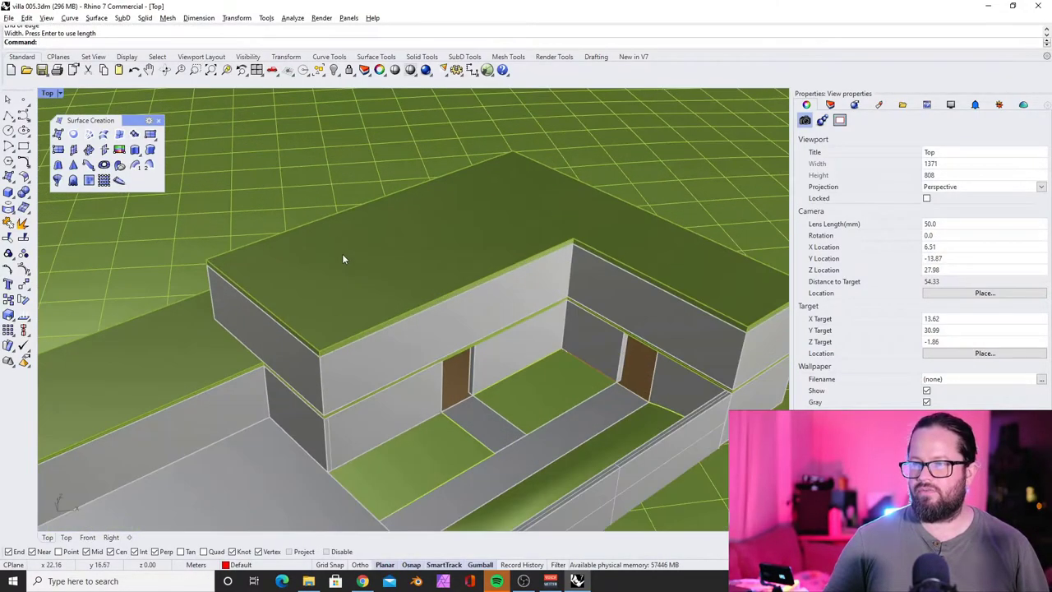
pyautogui.scroll(4, 372, 285)
pyautogui.press('Return')
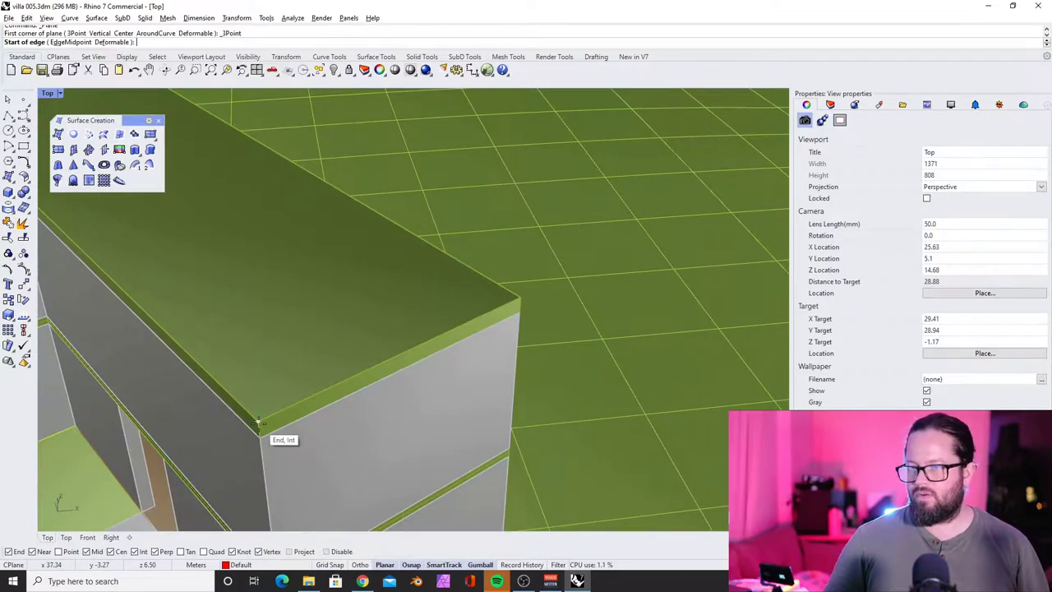
pyautogui.click(258, 421)
pyautogui.click(521, 303)
pyautogui.scroll(-5, 534, 311)
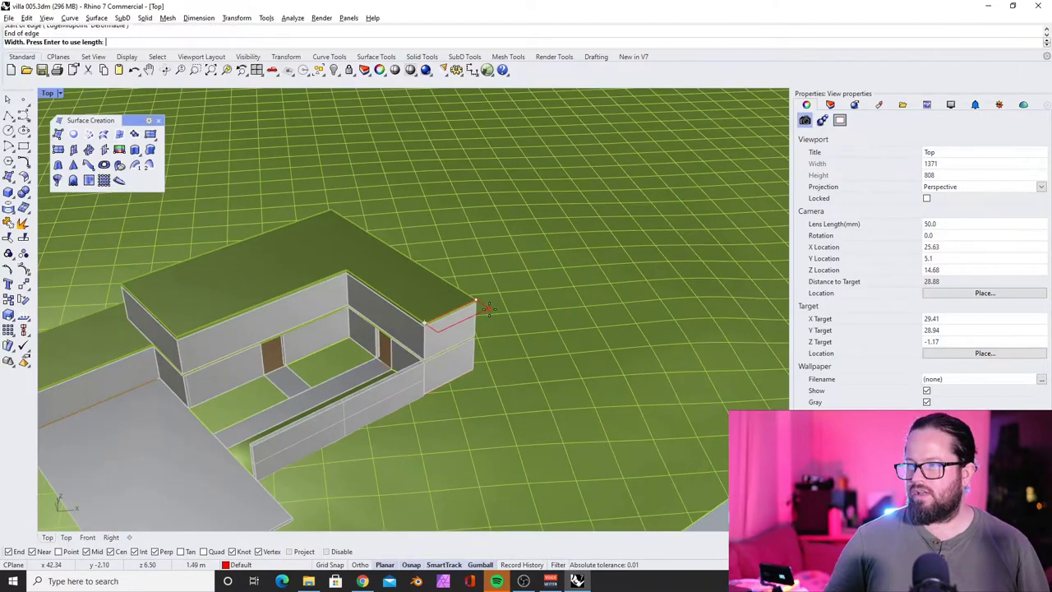
pyautogui.scroll(4, 555, 317)
pyautogui.click(536, 278)
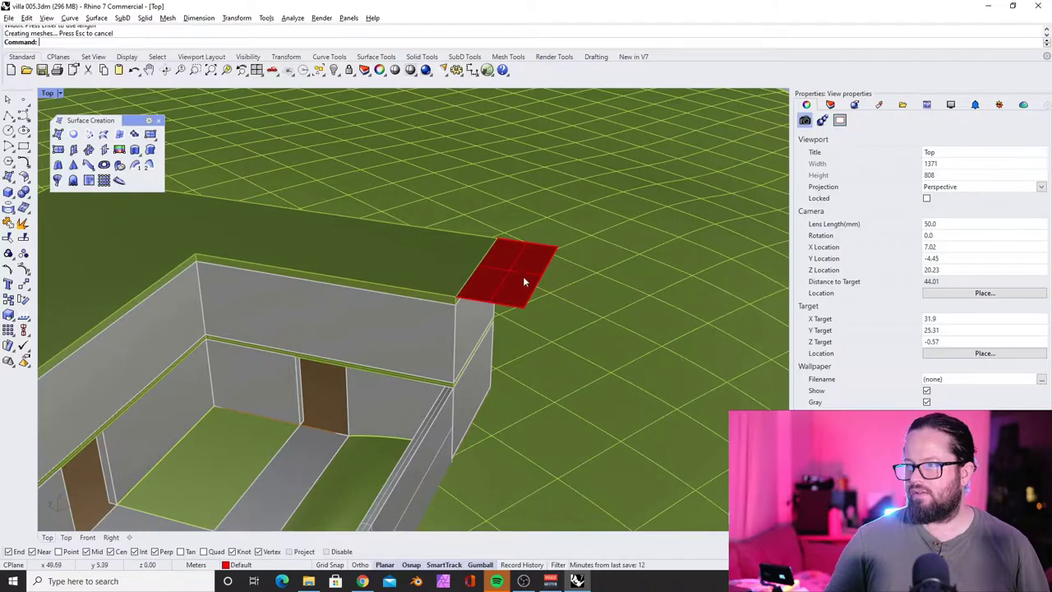
# - Lower the small plane at the upper roof's end to the slab level between the two floors
pyautogui.scroll(-4, 526, 279)
pyautogui.scroll(-2, 511, 287)
pyautogui.scroll(4, 473, 243)
pyautogui.click(473, 243)
pyautogui.scroll(-5, 460, 313)
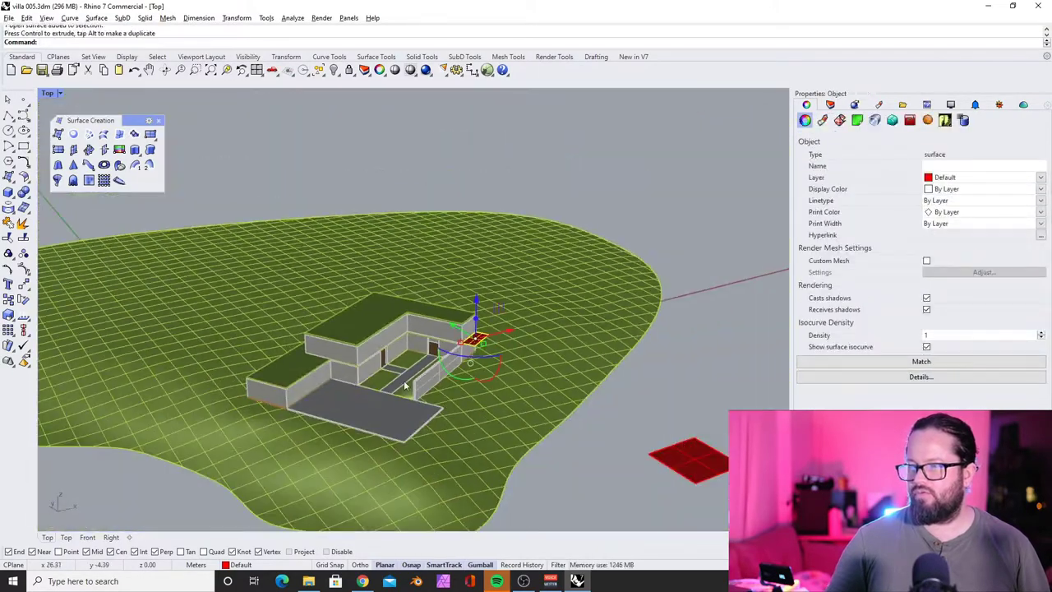
pyautogui.scroll(6, 445, 346)
pyautogui.scroll(-5, 444, 345)
pyautogui.scroll(3, 376, 340)
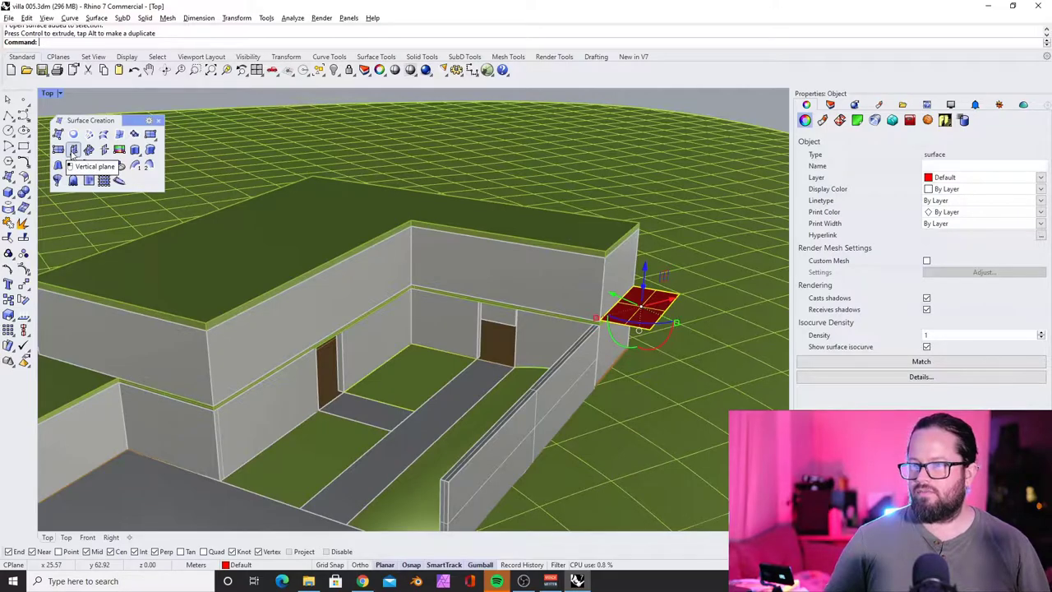
# - Draw a three-point plane 2 m wide along the long courtyard wall, at the slab edge between the floors
pyautogui.click(58, 149)
pyautogui.click(213, 408)
pyautogui.click(413, 293)
pyautogui.scroll(4, 427, 304)
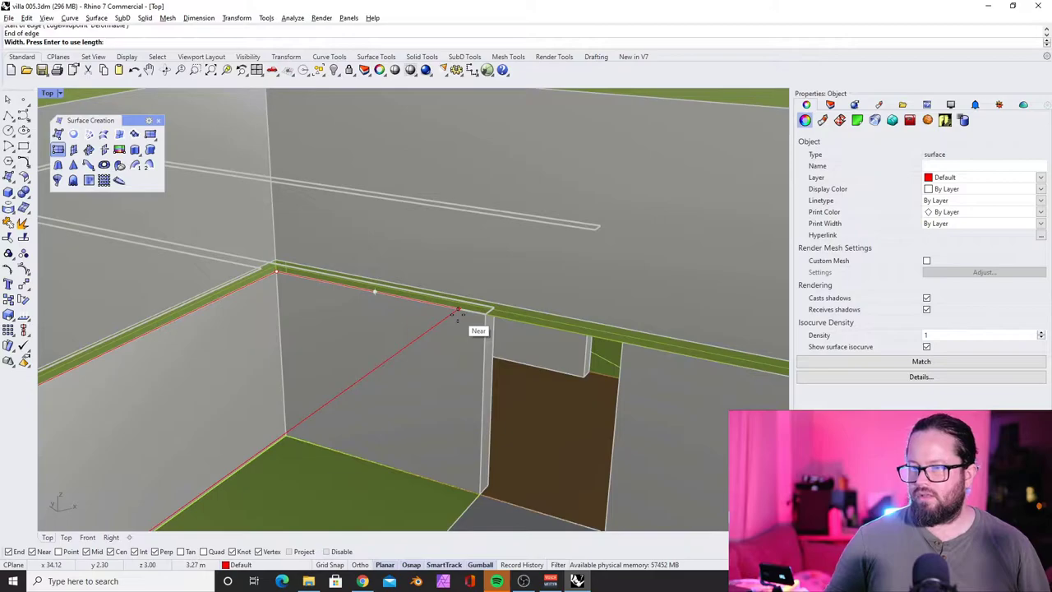
pyautogui.write('2.5')
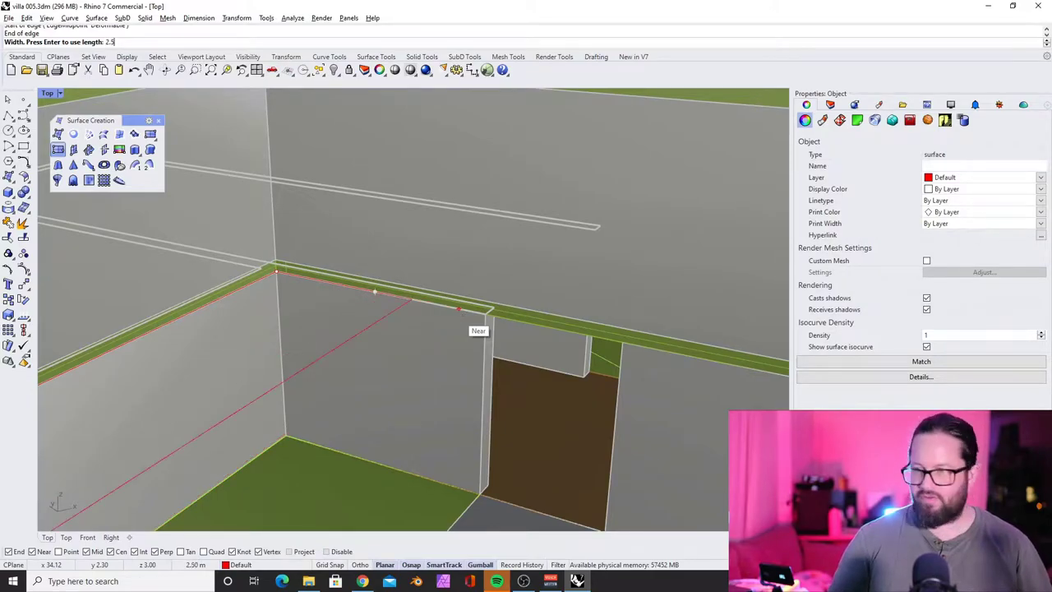
pyautogui.press('BackSpace')
pyautogui.press('BackSpace')
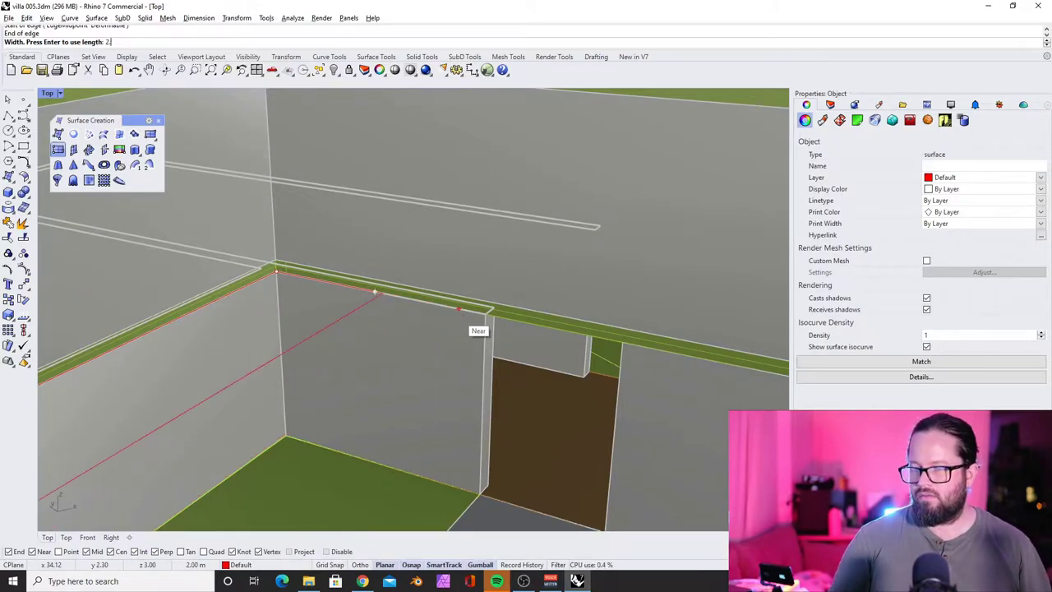
pyautogui.press('Return')
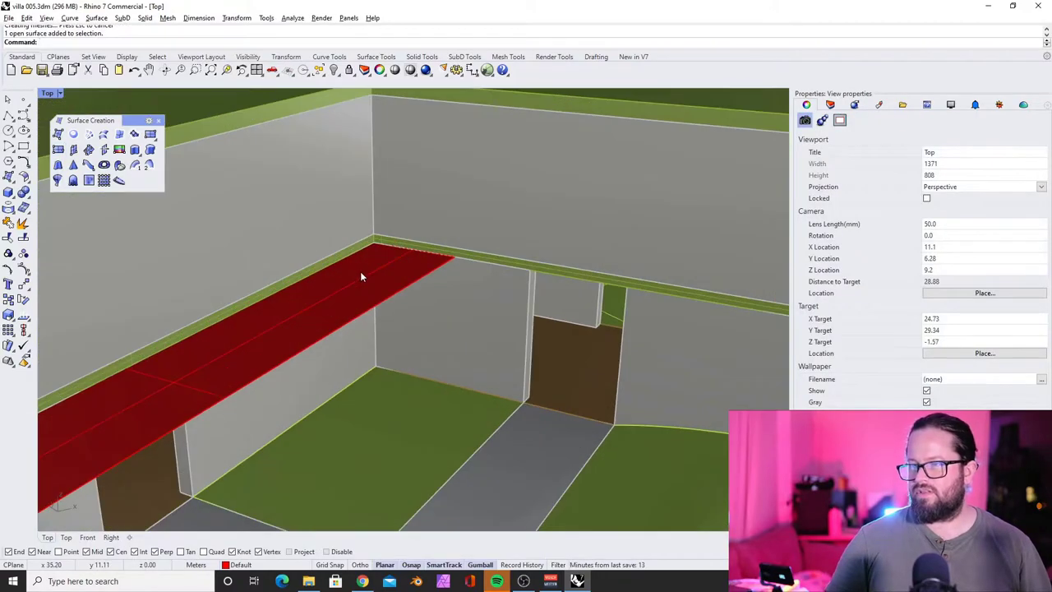
# - Assign the courtyard canopy plane and the small end canopy plane to the 01_Walls layer
pyautogui.click(359, 275)
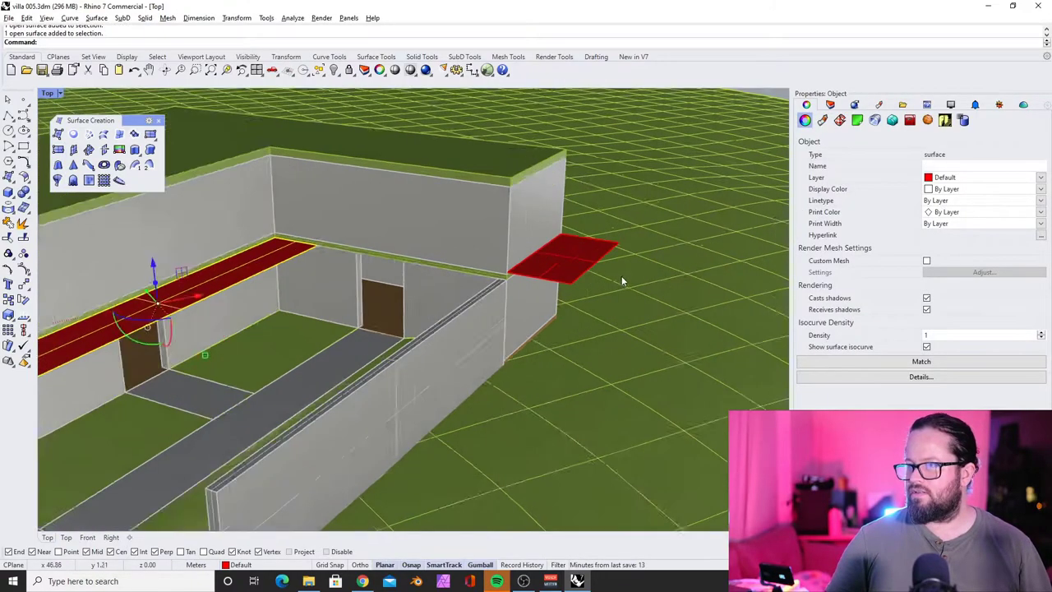
pyautogui.scroll(1, 621, 281)
pyautogui.keyDown('shift'); pyautogui.click(565, 251); pyautogui.keyUp('shift')
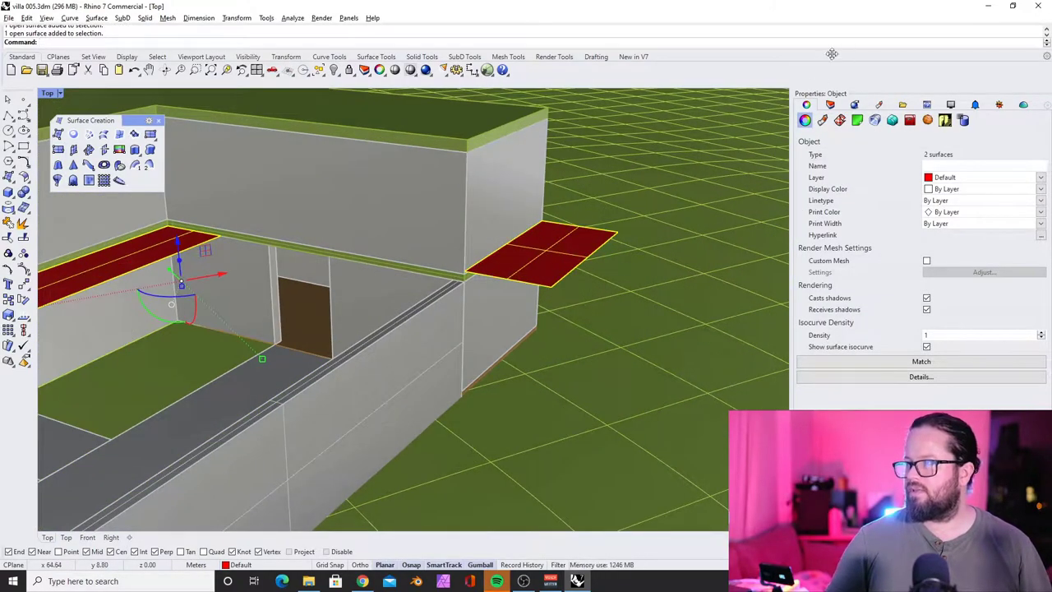
pyautogui.click(830, 106)
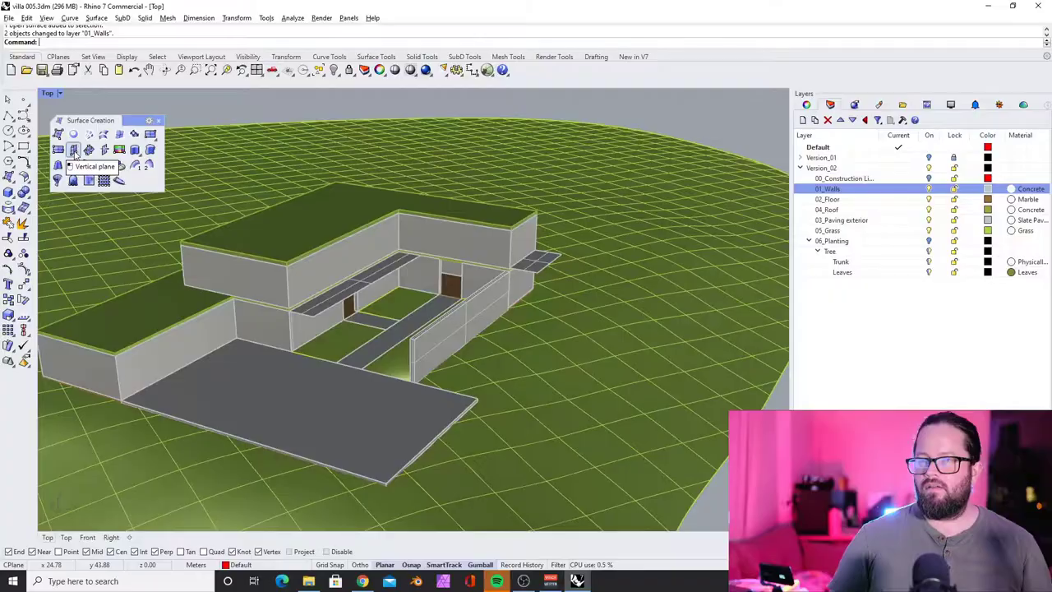
# - Draw a vertical plane standing on the paved driveway in front of the villa
pyautogui.click(73, 149)
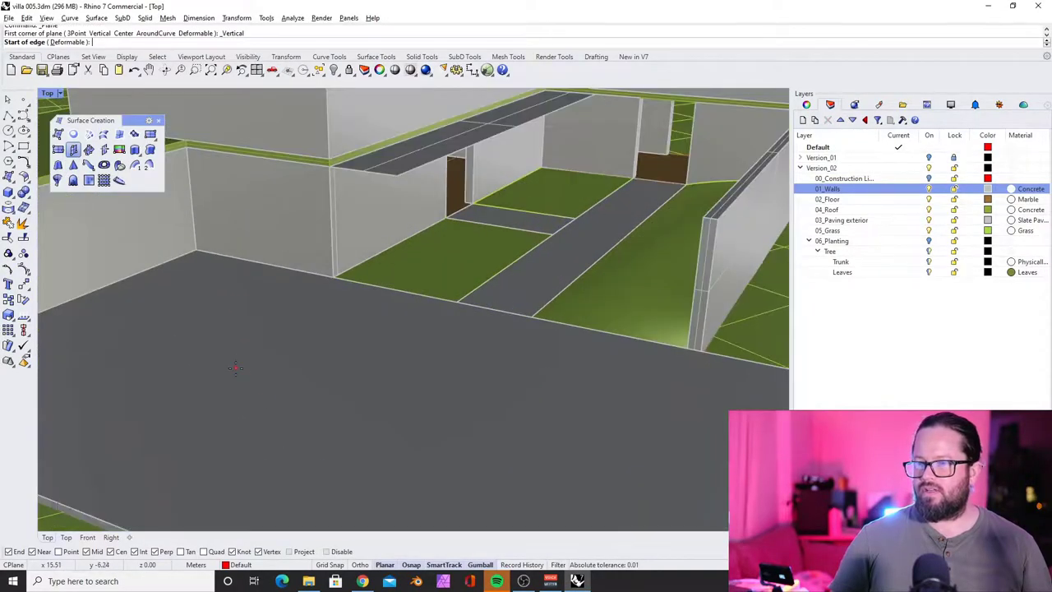
pyautogui.click(277, 364)
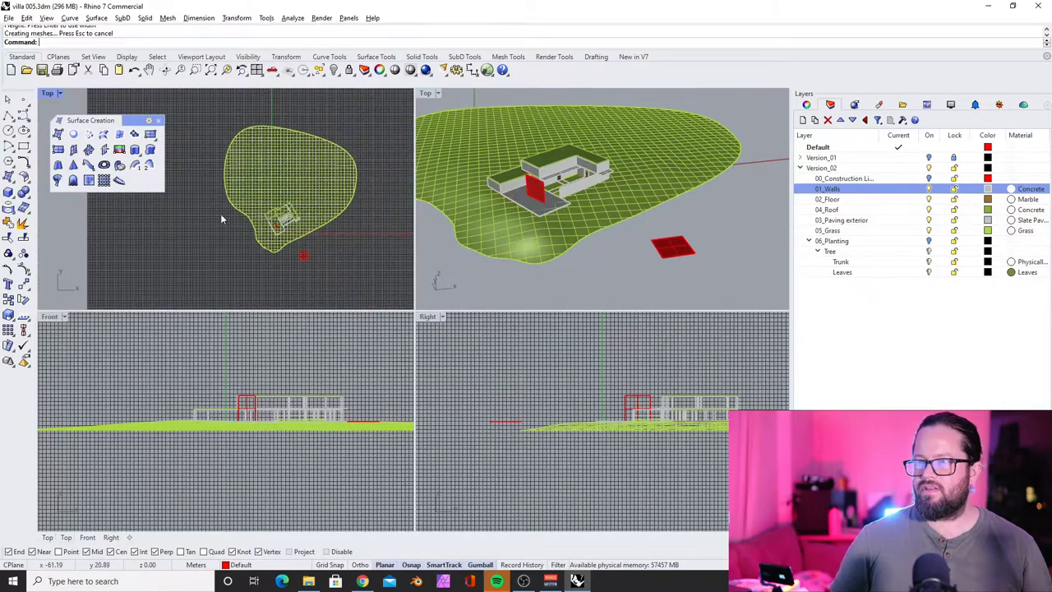
# - Show the four-viewport layout and widen the Right viewport at the expense of the Front viewport
pyautogui.scroll(-4, 305, 209)
pyautogui.scroll(4, 346, 210)
pyautogui.click(457, 273)
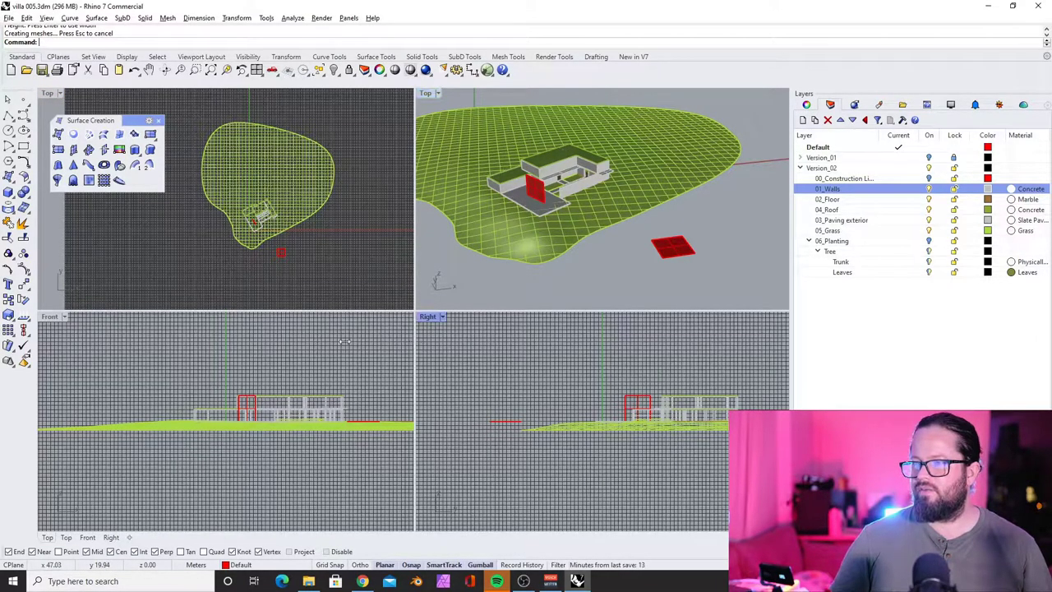
pyautogui.moveTo(415, 344); pyautogui.dragTo(244, 339)
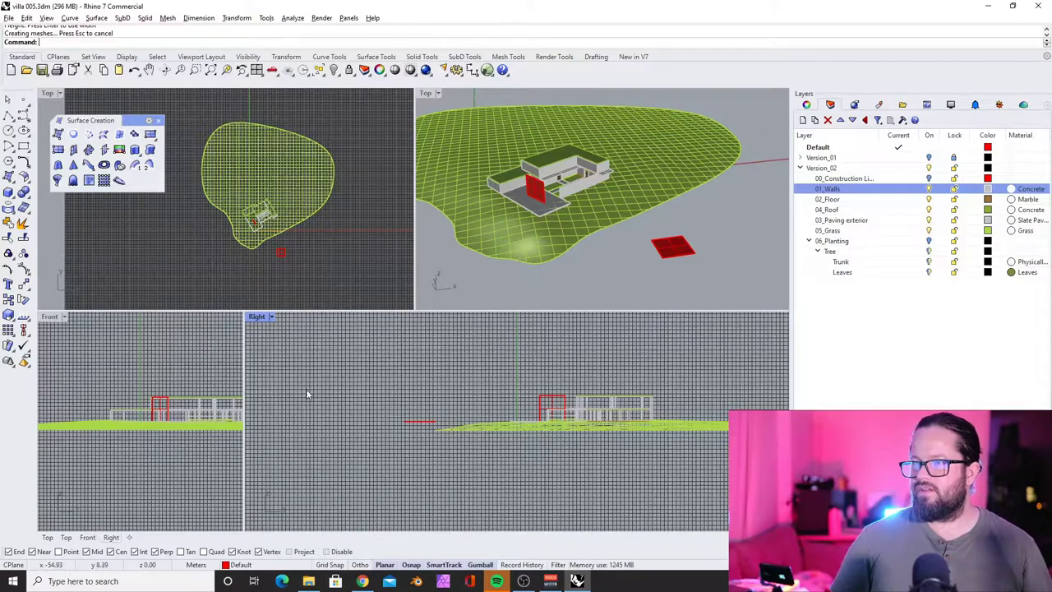
# - Try to draw a vertical plane from a sloped edge in the Right viewport, previewing its height direction in perspective
pyautogui.click(73, 148)
pyautogui.click(337, 423)
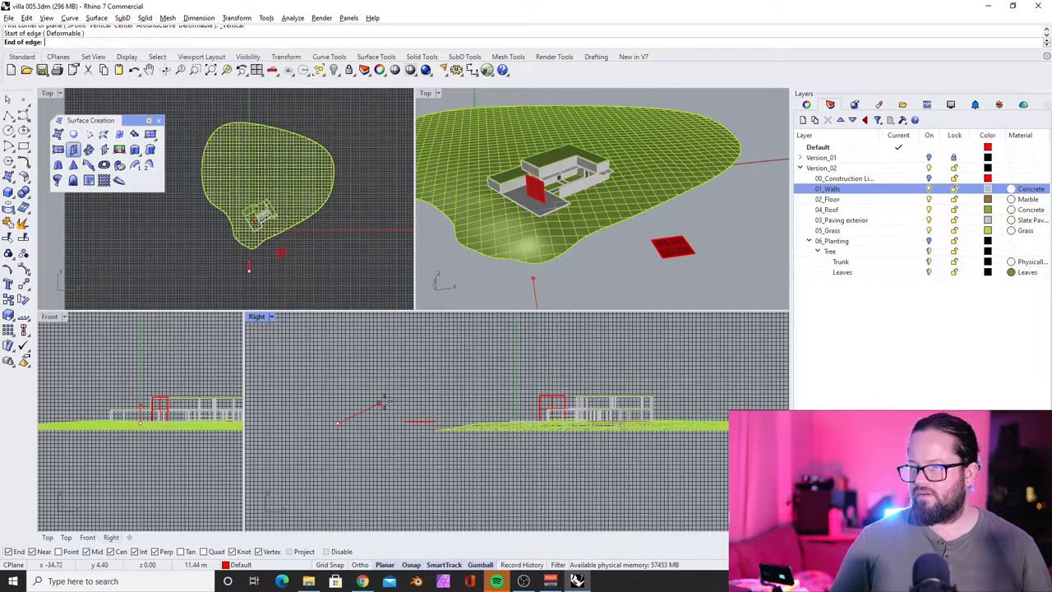
pyautogui.click(408, 388)
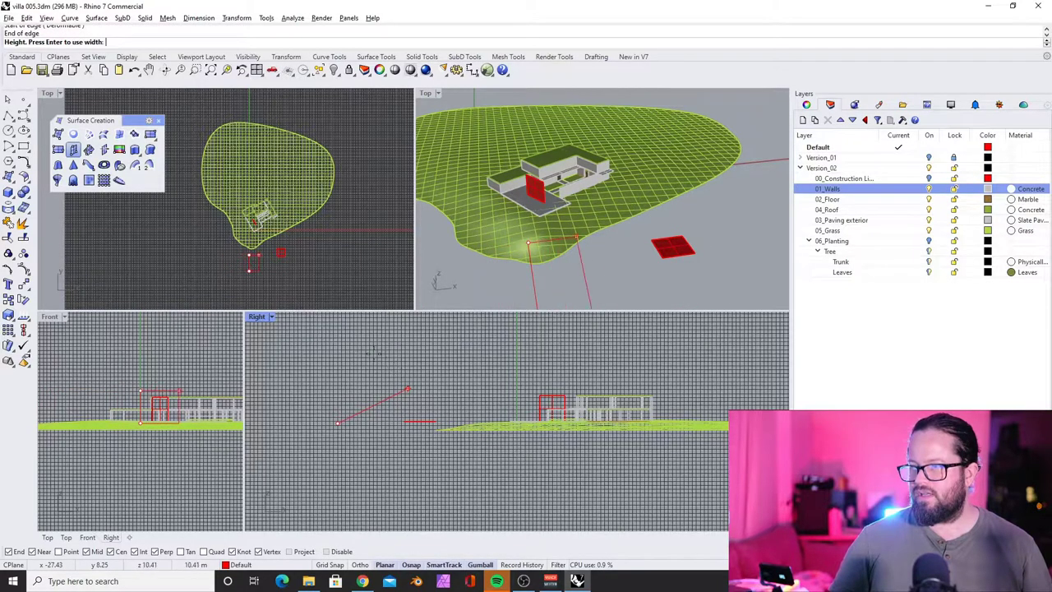
pyautogui.scroll(-7, 622, 232)
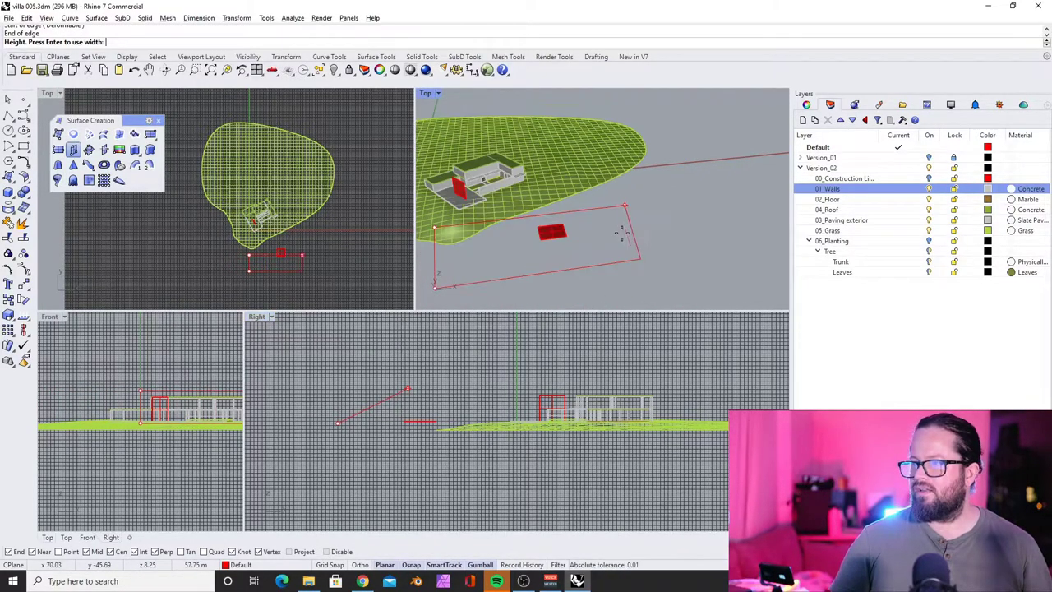
pyautogui.moveTo(616, 232); pyautogui.dragTo(655, 215, button='right')
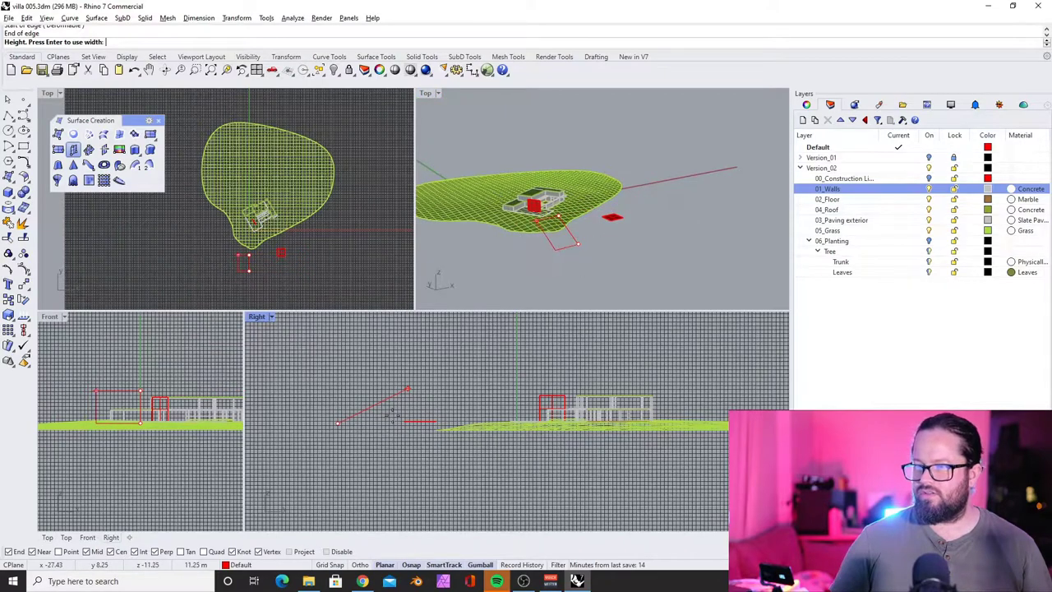
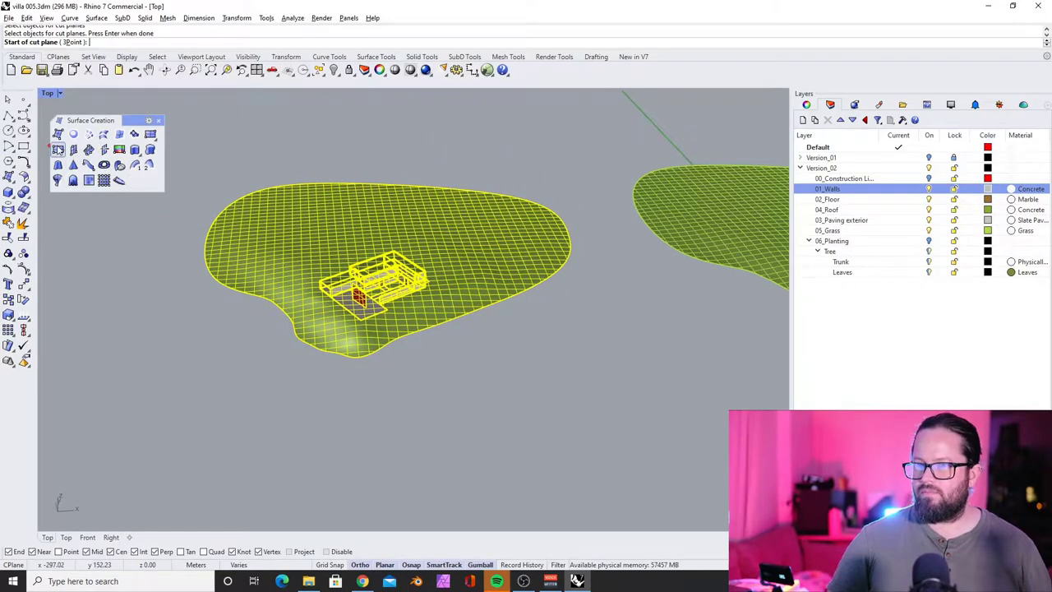
# - Draw a cut plane diagonally across the selected villa copy and its terrain, from beyond the rear edge to beyond the front edge
pyautogui.click(319, 182)
pyautogui.click(438, 429)
pyautogui.keyDown('ctrl'); pyautogui.keyDown('shift'); pyautogui.moveTo(438, 428); pyautogui.dragTo(479, 318, button='right'); pyautogui.keyUp('shift'); pyautogui.keyUp('ctrl')
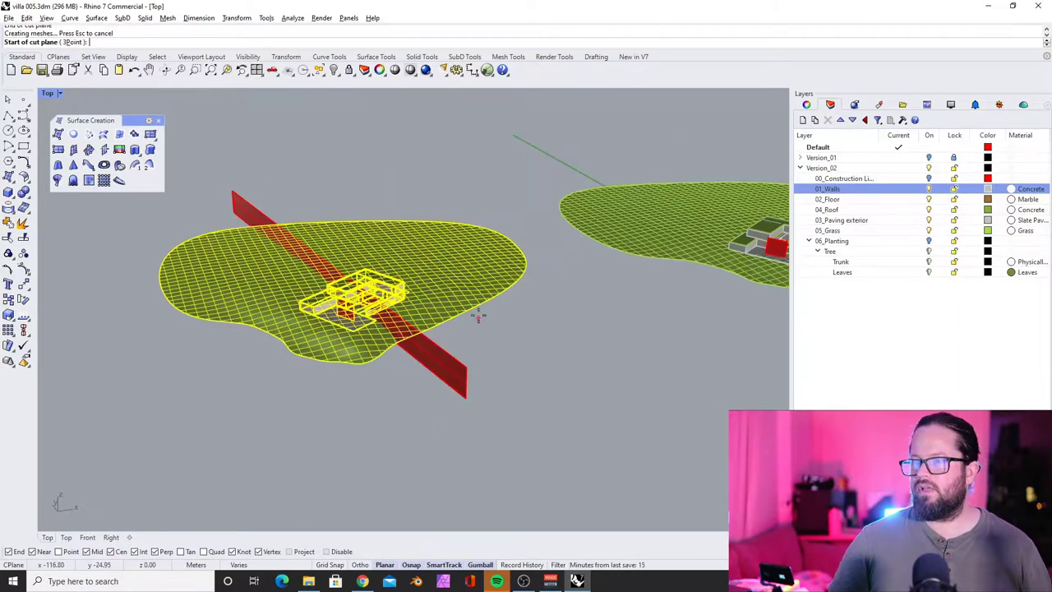
pyautogui.moveTo(335, 269); pyautogui.dragTo(359, 270, button='right')
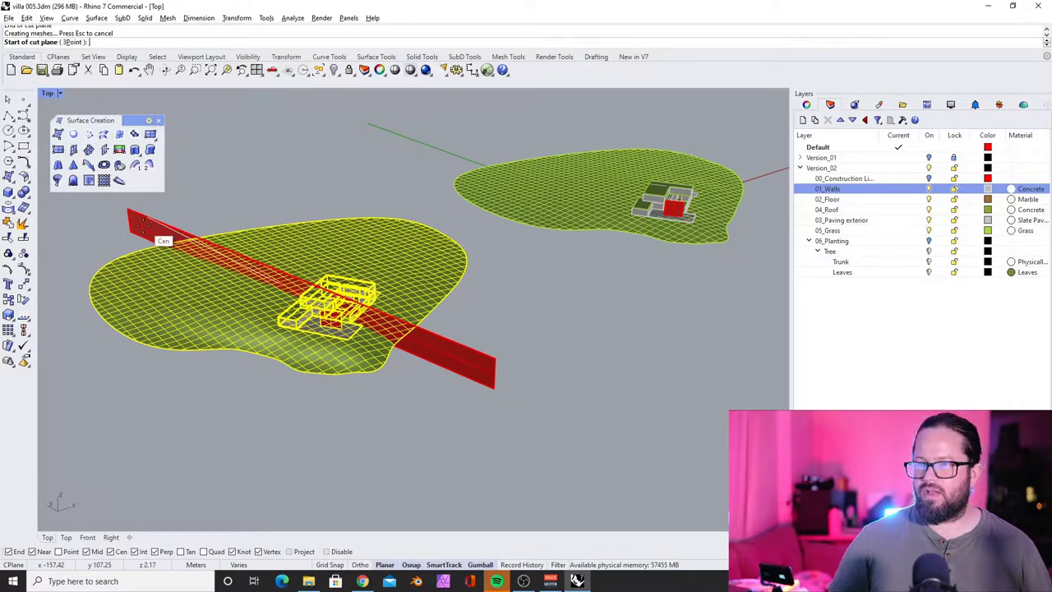
pyautogui.moveTo(402, 341); pyautogui.dragTo(316, 352, button='right')
pyautogui.moveTo(338, 401); pyautogui.dragTo(296, 453, button='right')
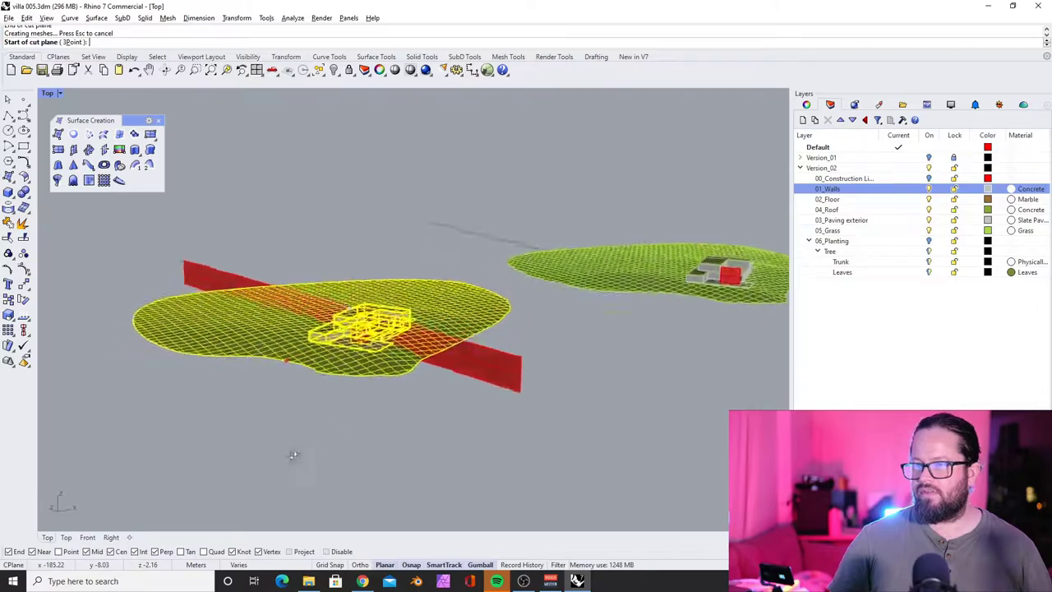
pyautogui.press('Escape')
# - Select the cut plane and examine how it passes through the copied villa and terrain
pyautogui.scroll(10, 409, 296)
pyautogui.scroll(-5, 408, 294)
pyautogui.moveTo(309, 308); pyautogui.dragTo(314, 331, button='right')
pyautogui.moveTo(230, 227); pyautogui.dragTo(661, 328)
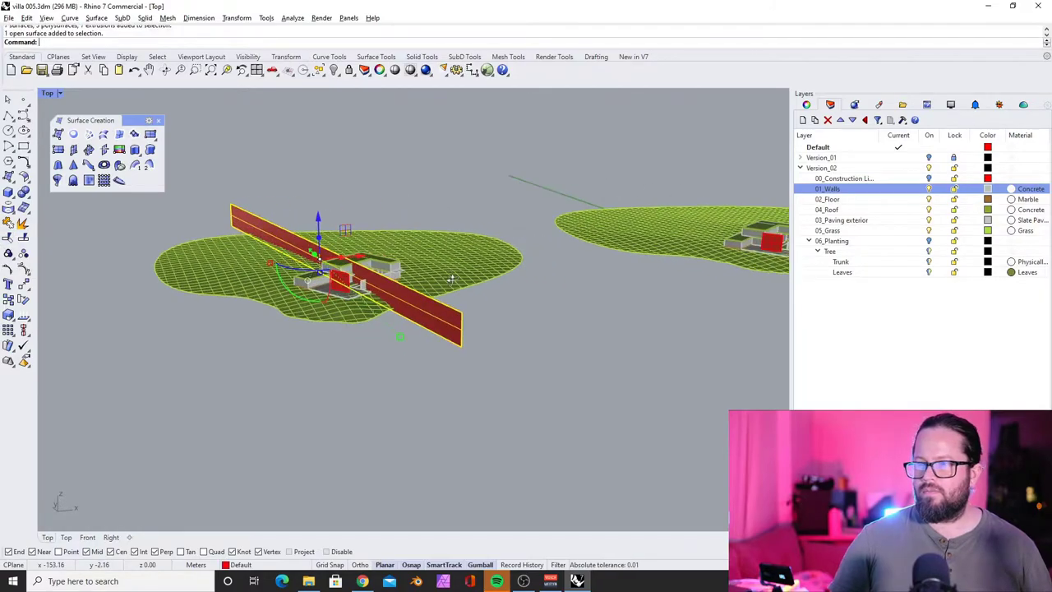
pyautogui.moveTo(453, 280); pyautogui.dragTo(387, 279, button='right')
pyautogui.moveTo(349, 353); pyautogui.dragTo(377, 370, button='right')
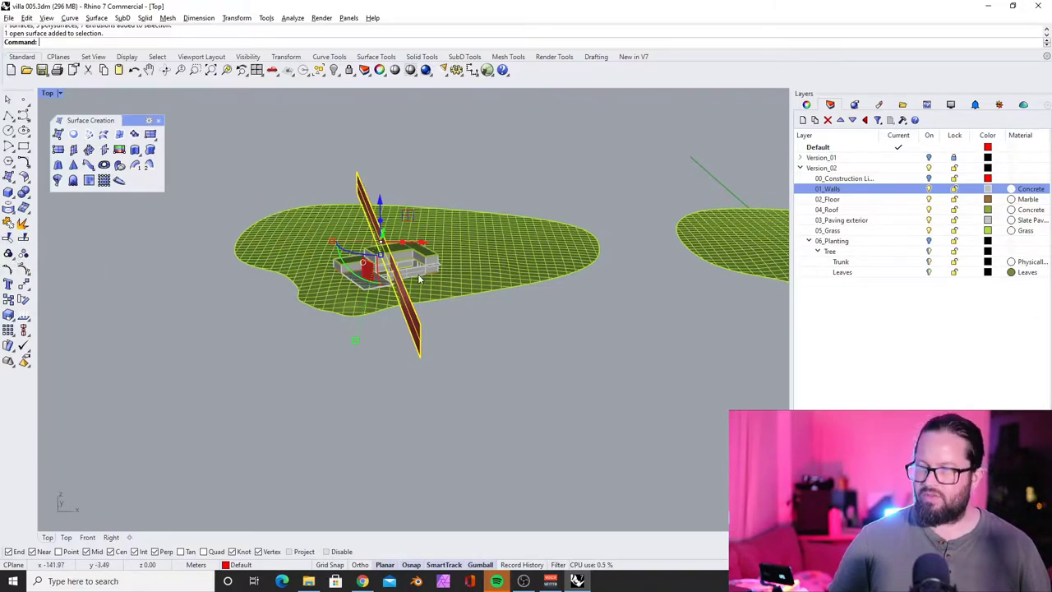
pyautogui.moveTo(419, 279); pyautogui.dragTo(407, 272, button='right')
pyautogui.press('Escape')
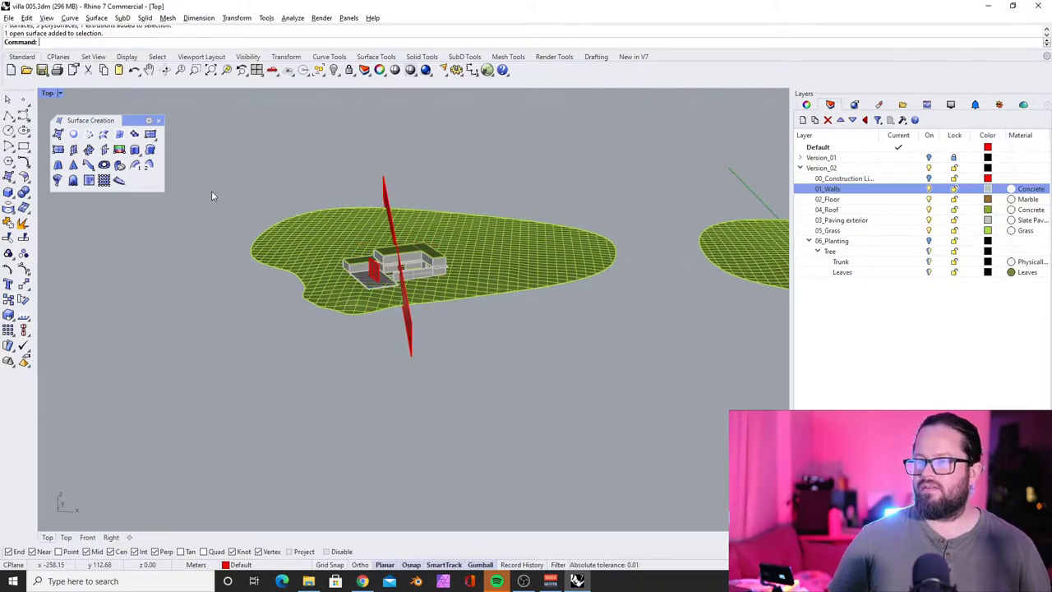
# - Split the copied villa and its terrain with the cut plane as the cutting object
pyautogui.moveTo(216, 202); pyautogui.dragTo(705, 332)
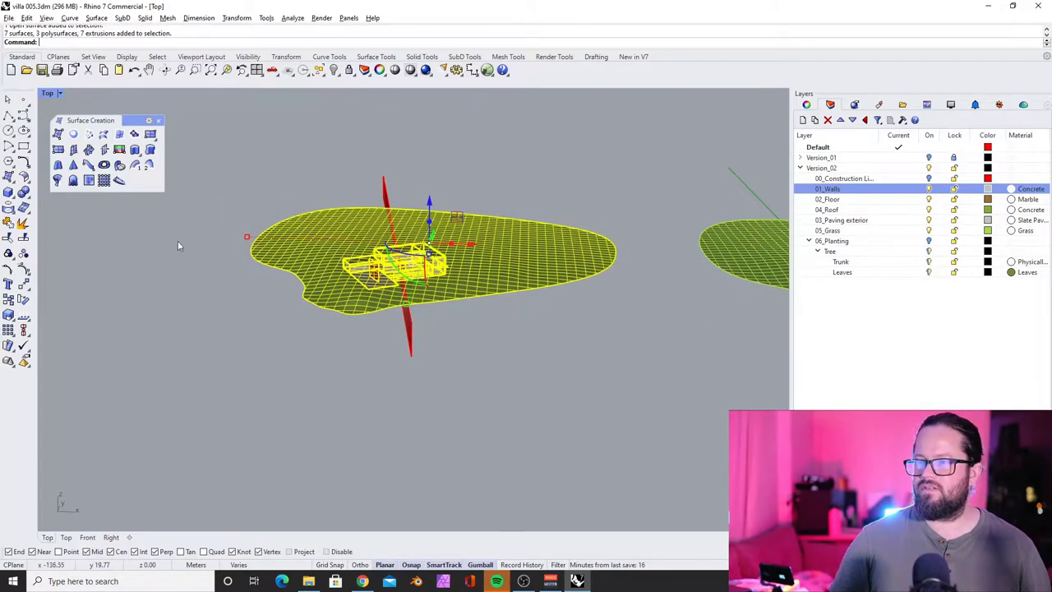
pyautogui.click(23, 239)
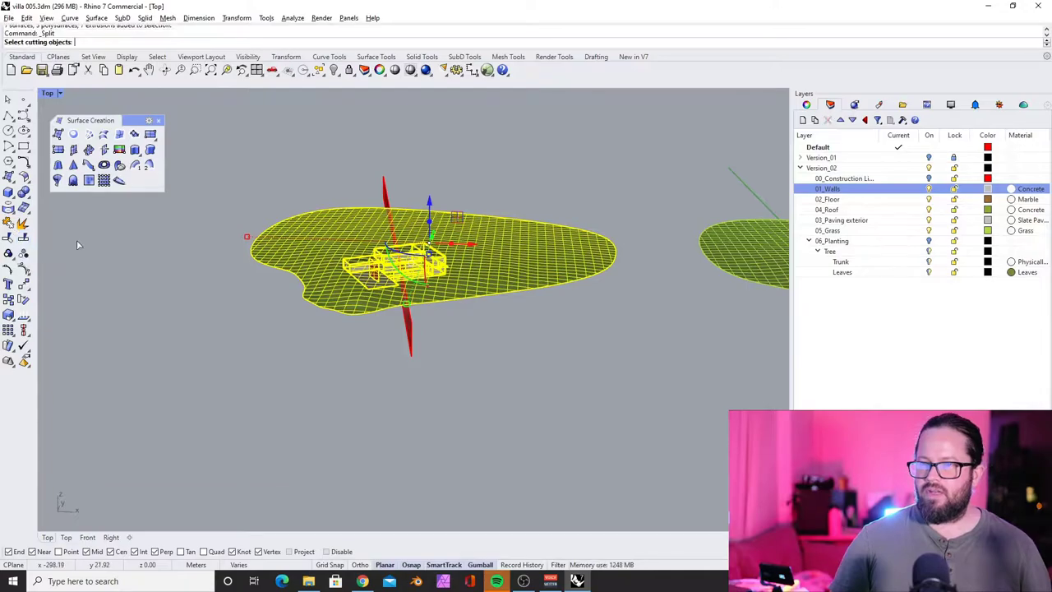
pyautogui.scroll(3, 386, 191)
pyautogui.click(384, 190)
pyautogui.press('Return')
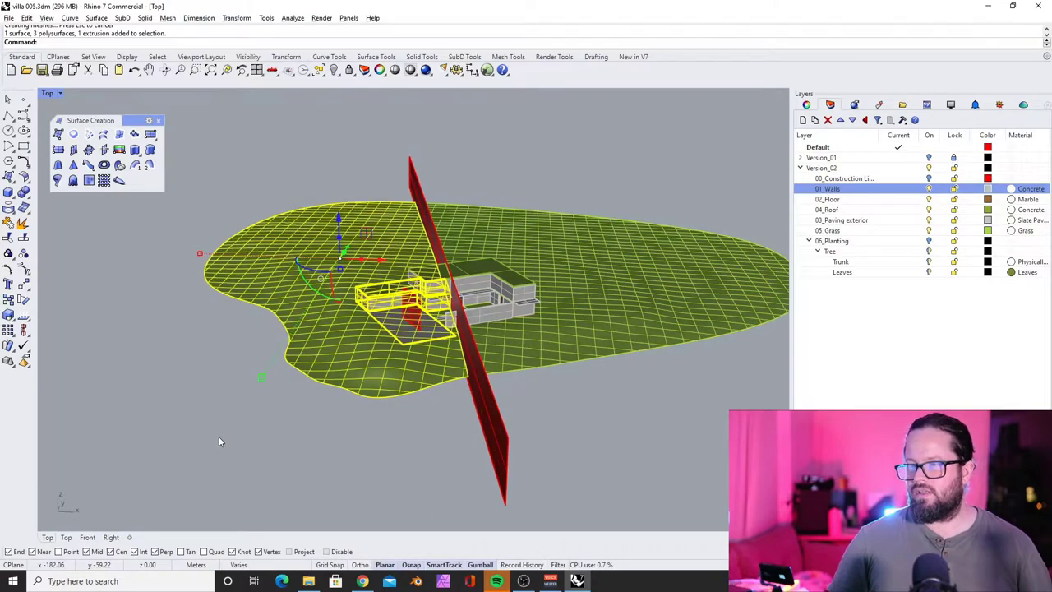
# - Delete the terrain, wall, roof and floor pieces on the driveway side of the cut plane, including the freestanding vertical plane
pyautogui.press('Delete')
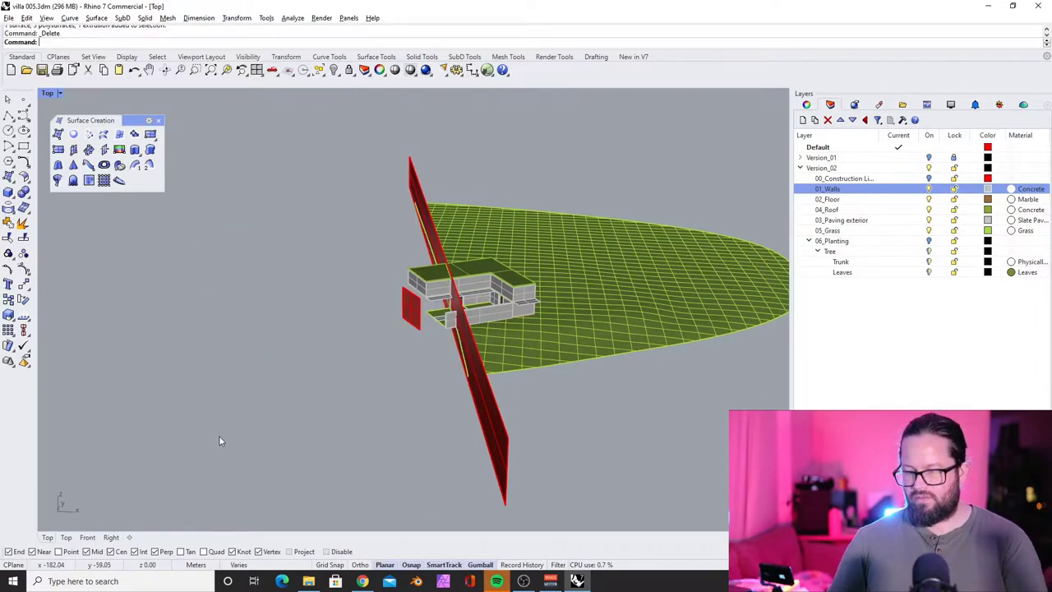
pyautogui.scroll(4, 452, 300)
pyautogui.moveTo(428, 235); pyautogui.dragTo(379, 321)
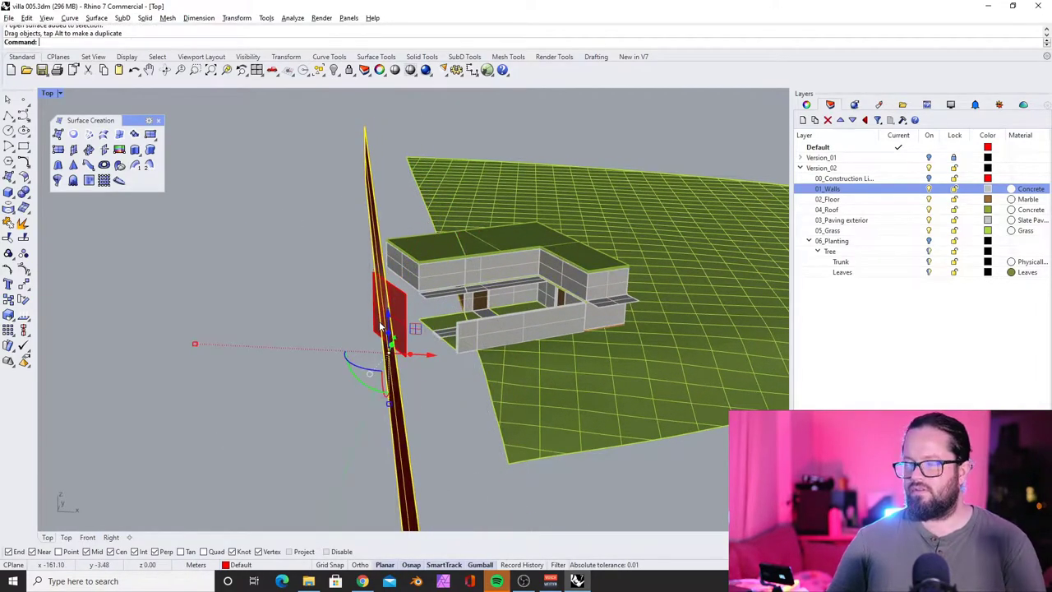
pyautogui.hotkey('ctrl', 'z')
pyautogui.press('Escape')
pyautogui.moveTo(396, 326); pyautogui.dragTo(379, 330, button='right')
pyautogui.moveTo(414, 344); pyautogui.dragTo(364, 405)
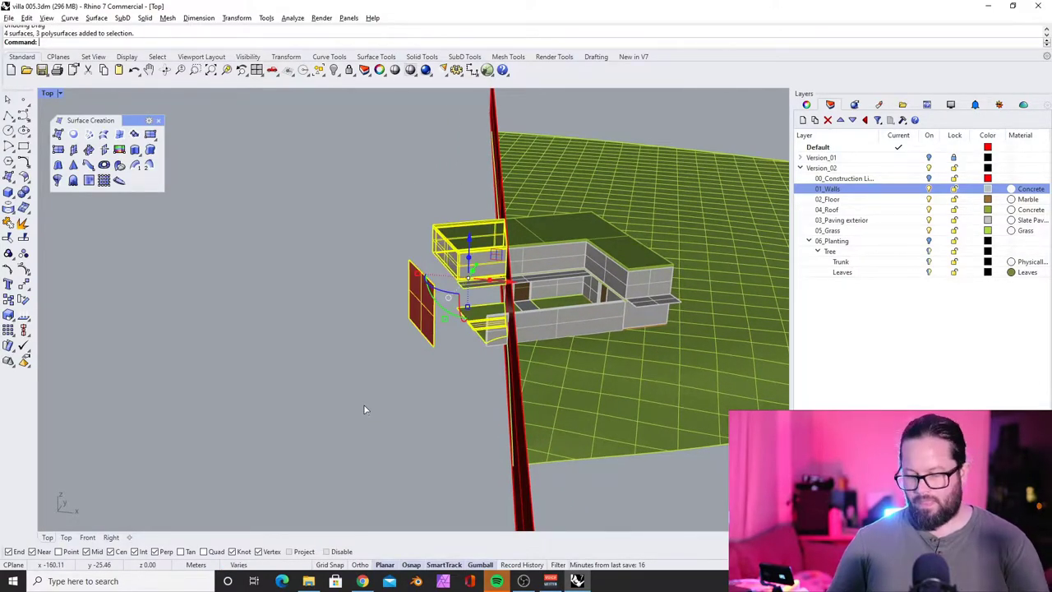
pyautogui.press('Delete')
pyautogui.scroll(-5, 284, 332)
pyautogui.moveTo(280, 335); pyautogui.dragTo(391, 335, button='right')
pyautogui.scroll(6, 364, 333)
pyautogui.click(411, 330)
pyautogui.press('Delete')
# - Delete the cut plane and inspect the exposed section through the copied villa
pyautogui.scroll(-3, 360, 342)
pyautogui.scroll(-2, 446, 417)
pyautogui.click(482, 429)
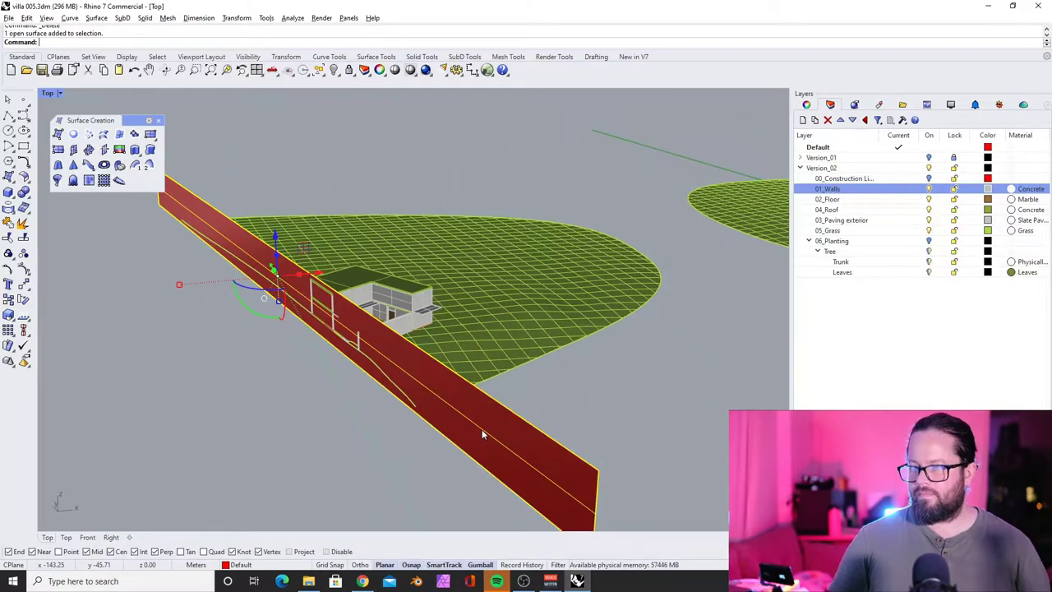
pyautogui.press('Delete')
pyautogui.scroll(3, 311, 323)
pyautogui.scroll(3, 311, 323)
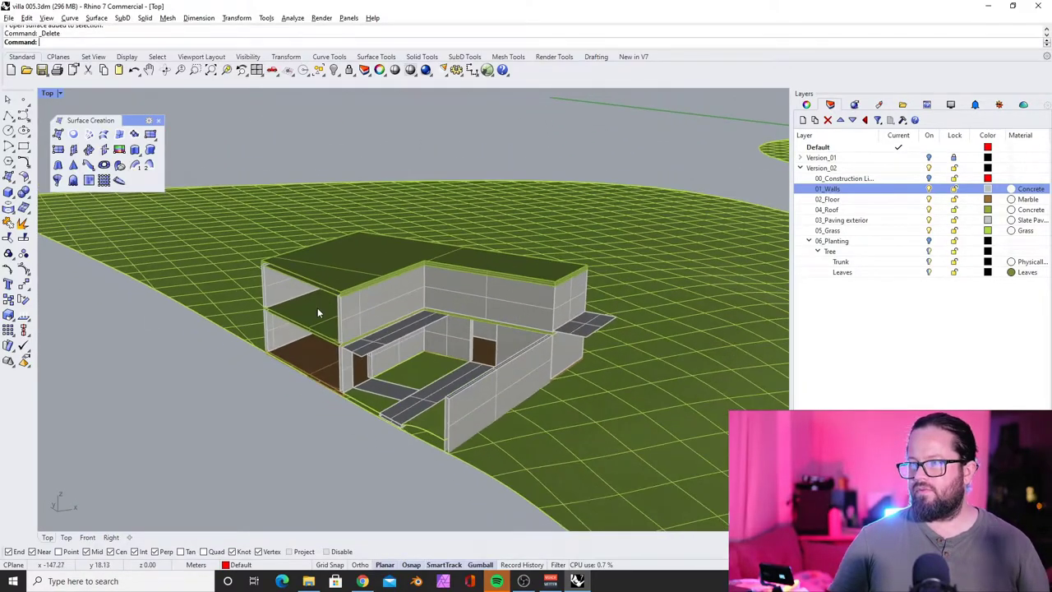
pyautogui.scroll(-3, 317, 307)
pyautogui.scroll(4, 301, 359)
pyautogui.moveTo(302, 359); pyautogui.dragTo(508, 358, button='right')
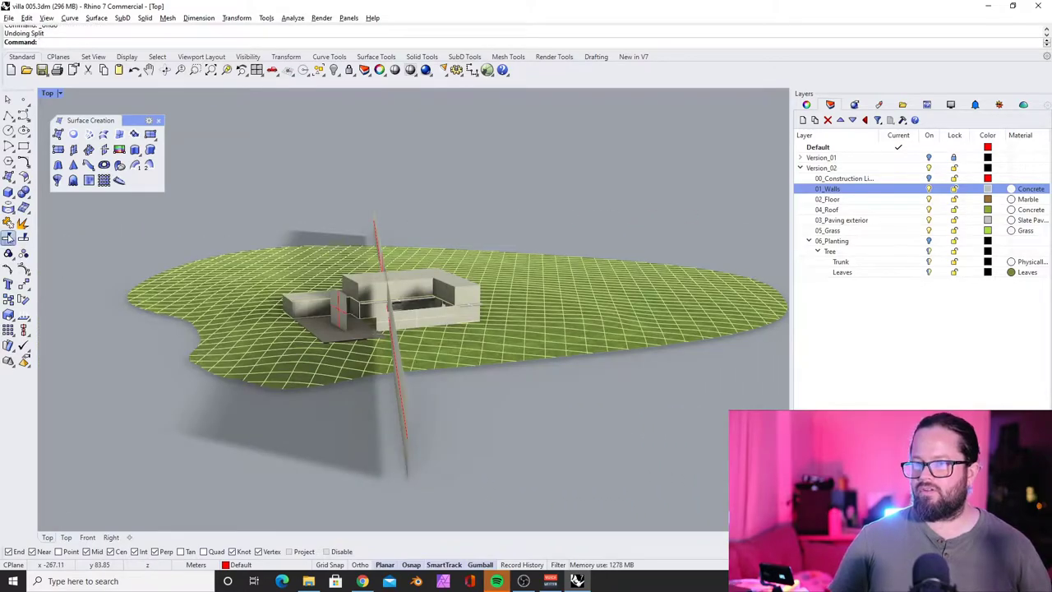
# - Trim away the villa and terrain parts on the driveway side, using the cut plane as the cutting object
pyautogui.click(8, 237)
pyautogui.scroll(3, 347, 304)
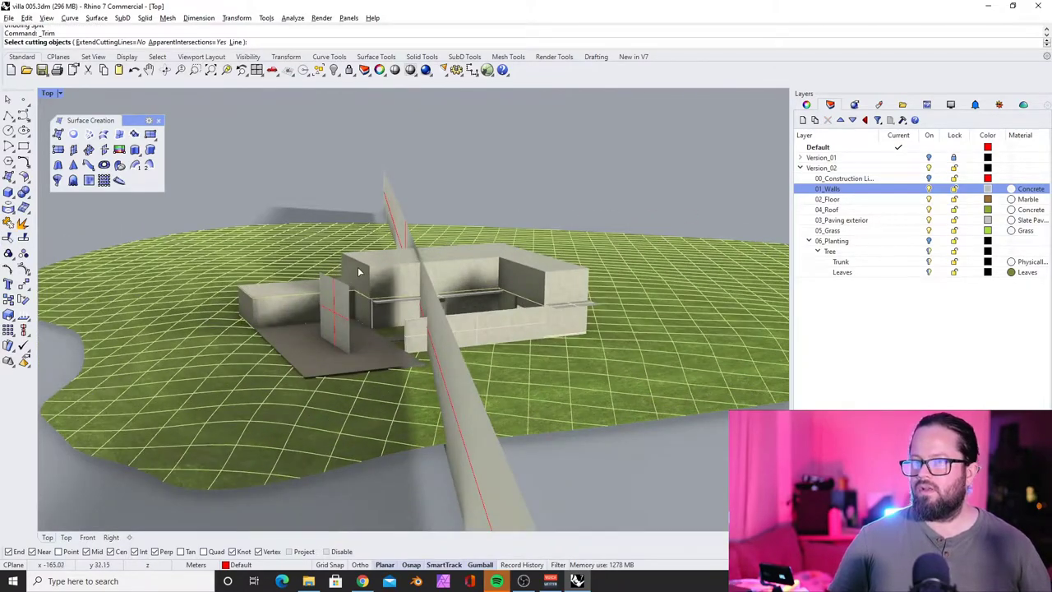
pyautogui.click(384, 201)
pyautogui.press('Return')
pyautogui.scroll(-5, 384, 201)
pyautogui.moveTo(372, 213)
pyautogui.mouseDown(button='right')
pyautogui.moveTo(362, 224)
pyautogui.moveTo(375, 207)
pyautogui.mouseUp(button='right')
pyautogui.moveTo(376, 189); pyautogui.dragTo(193, 453)
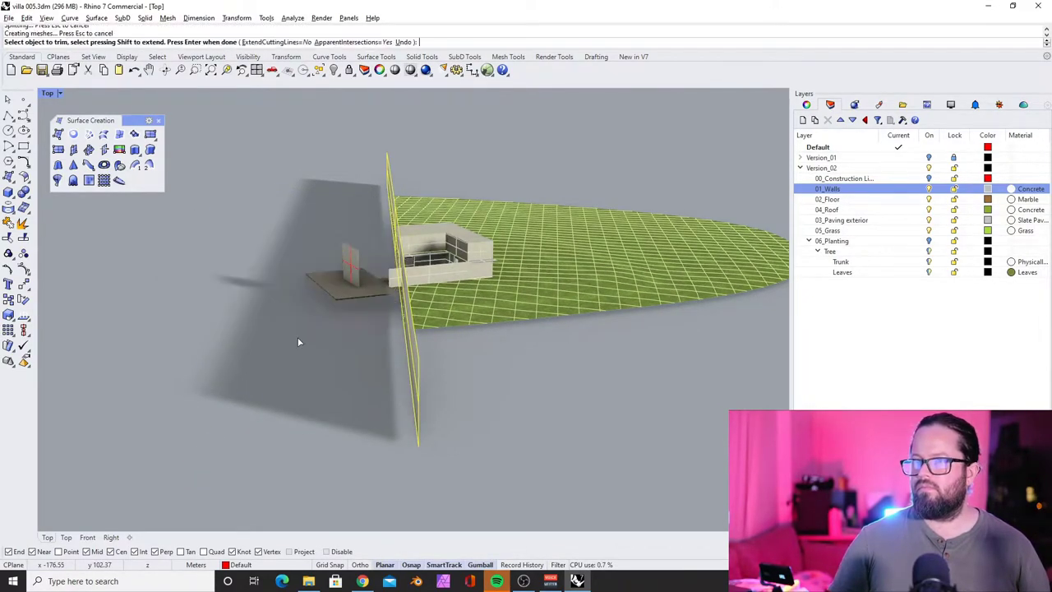
# - Trim off the remaining wall and grass pieces beside the driveway slab and finish trimming
pyautogui.scroll(5, 322, 326)
pyautogui.scroll(3, 400, 277)
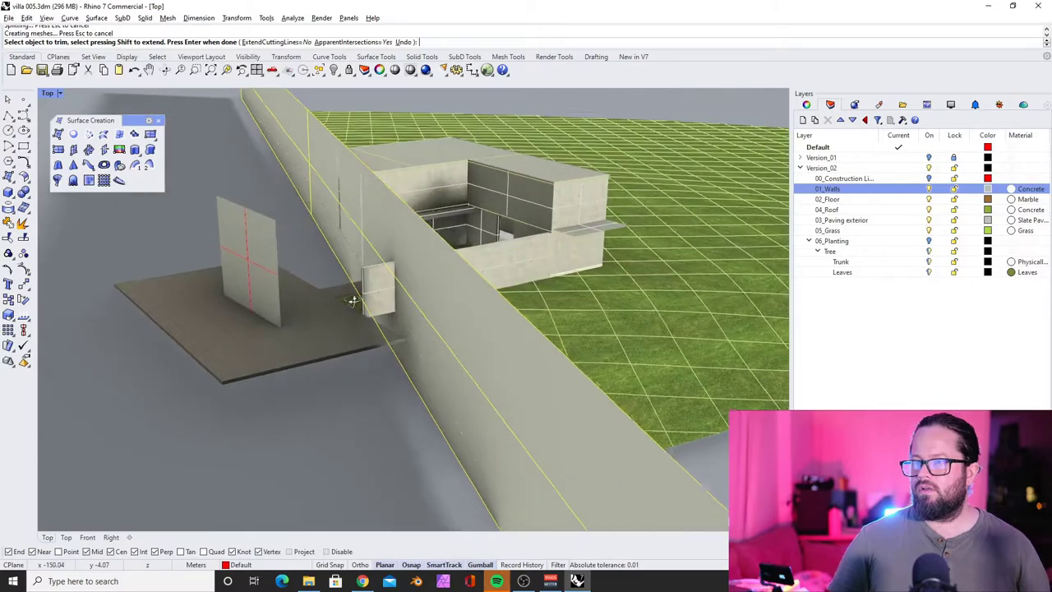
pyautogui.click(374, 284)
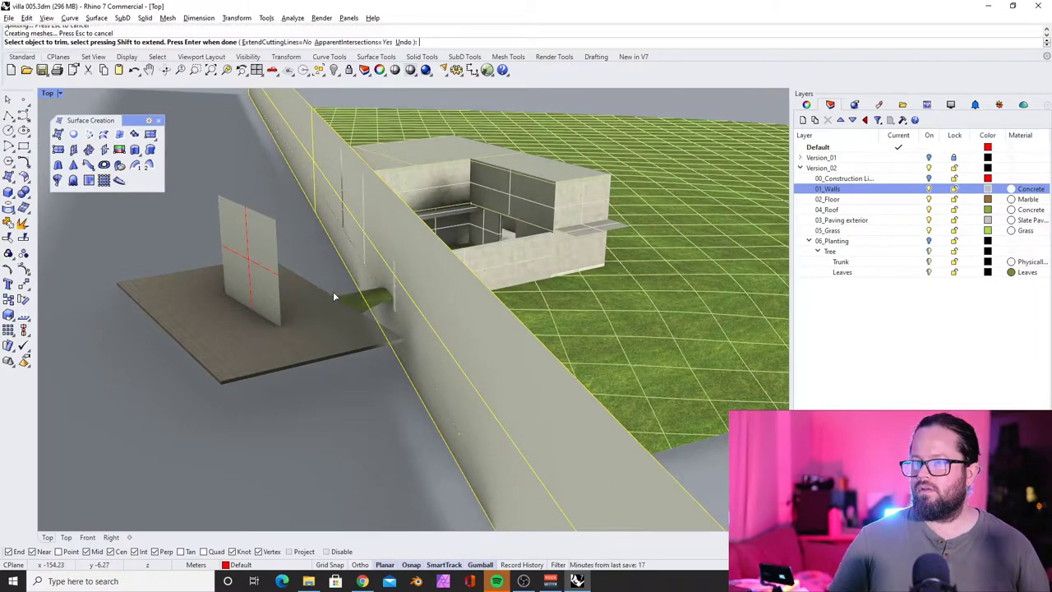
pyautogui.scroll(-4, 328, 305)
pyautogui.scroll(6, 339, 301)
pyautogui.click(341, 300)
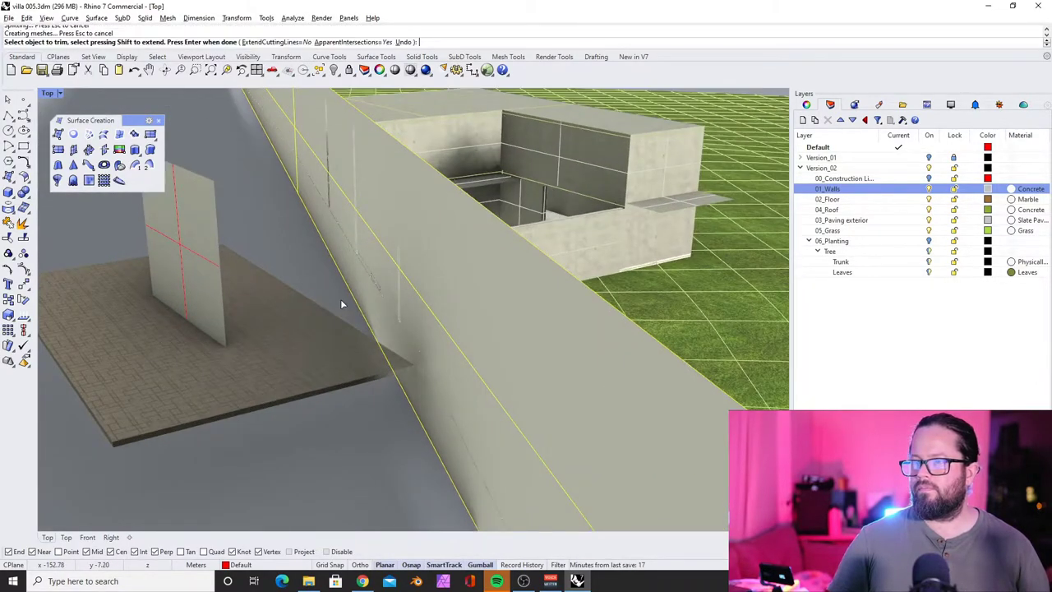
pyautogui.scroll(-5, 284, 281)
pyautogui.scroll(-3, 283, 286)
pyautogui.press('Return')
# - Delete the leftover driveway slab with its vertical plane, and the cut plane, from the copied model
pyautogui.click(260, 277)
pyautogui.keyDown('shift'); pyautogui.click(269, 314); pyautogui.keyUp('shift')
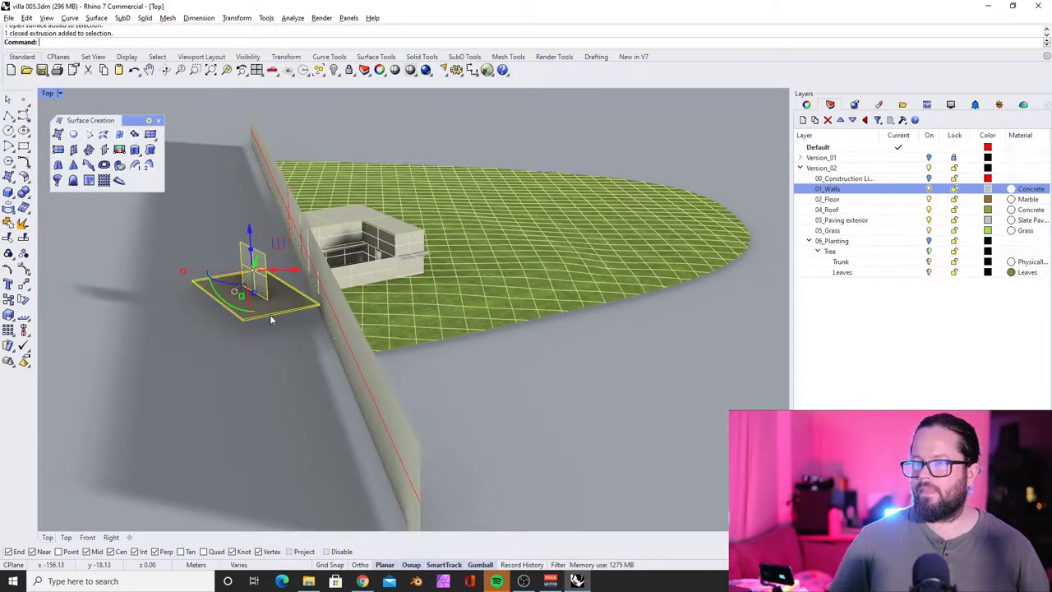
pyautogui.press('Delete')
pyautogui.moveTo(270, 314); pyautogui.dragTo(263, 357, button='right')
pyautogui.click(398, 333)
pyautogui.press('Delete')
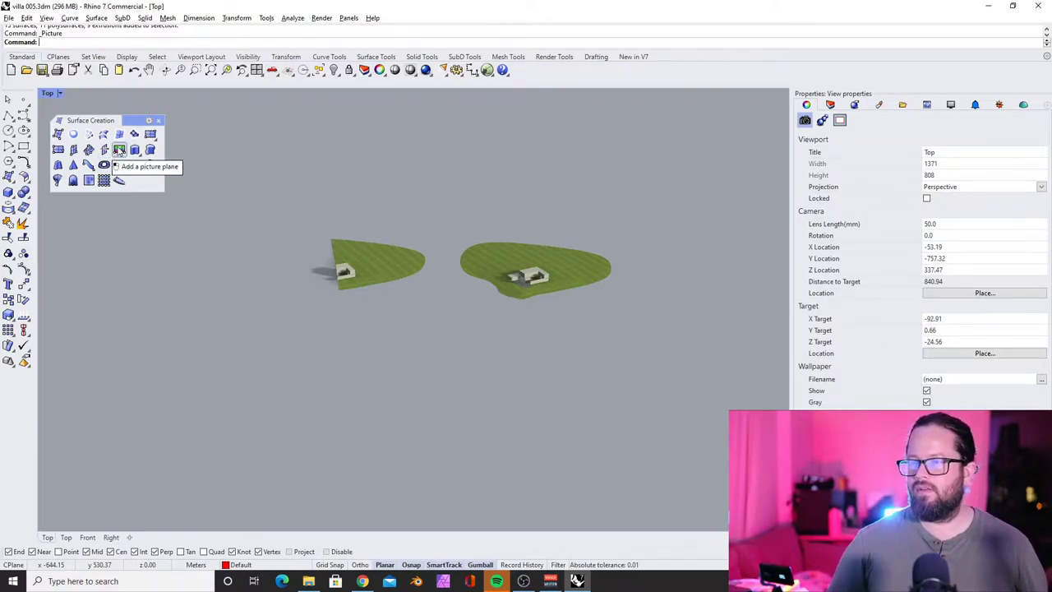
# - Select the vertical plane on the original villa's paved driveway and examine it up close
pyautogui.scroll(20, 530, 281)
pyautogui.scroll(-5, 604, 299)
pyautogui.moveTo(604, 298); pyautogui.dragTo(431, 301, button='right')
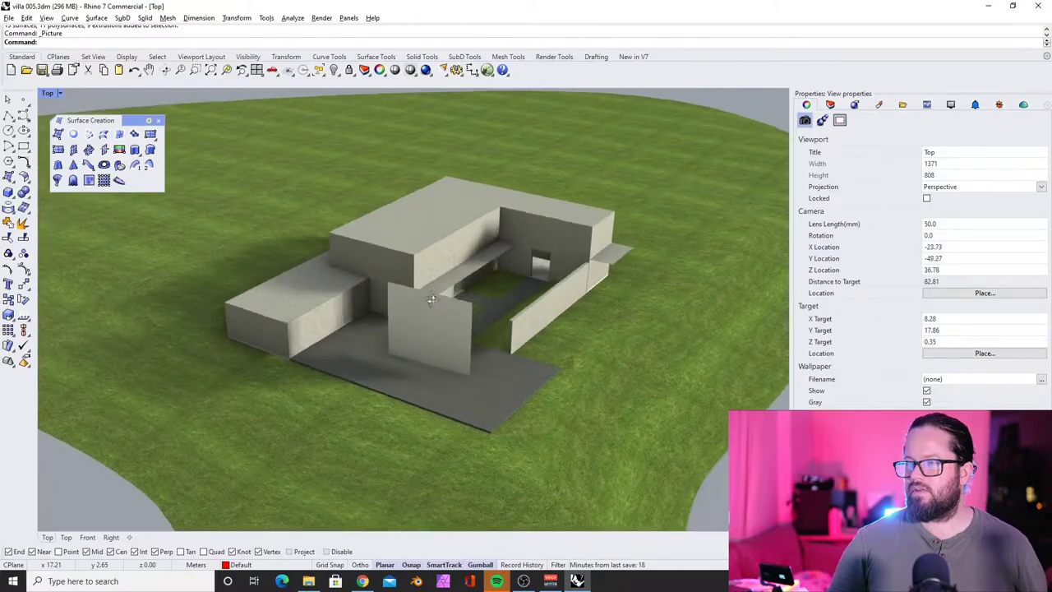
pyautogui.scroll(5, 436, 304)
pyautogui.scroll(-4, 443, 308)
pyautogui.click(359, 284)
pyautogui.moveTo(359, 286)
pyautogui.mouseDown(button='right')
pyautogui.moveTo(211, 296)
pyautogui.moveTo(416, 291)
pyautogui.moveTo(380, 273)
pyautogui.moveTo(365, 279)
pyautogui.mouseUp(button='right')
pyautogui.scroll(-7, 378, 291)
pyautogui.scroll(9, 366, 280)
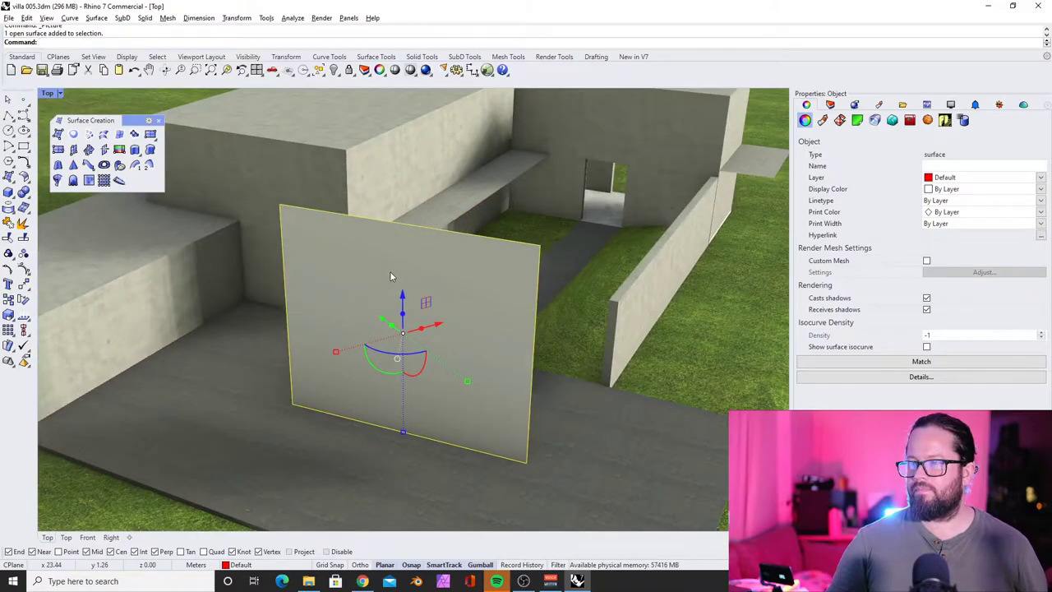
pyautogui.scroll(-8, 400, 258)
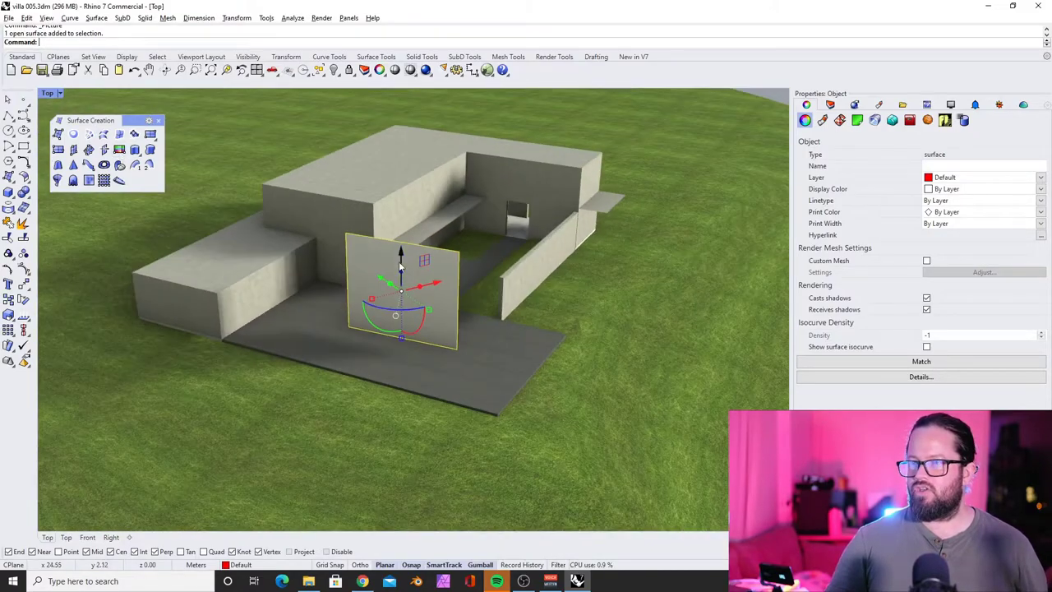
pyautogui.scroll(8, 415, 301)
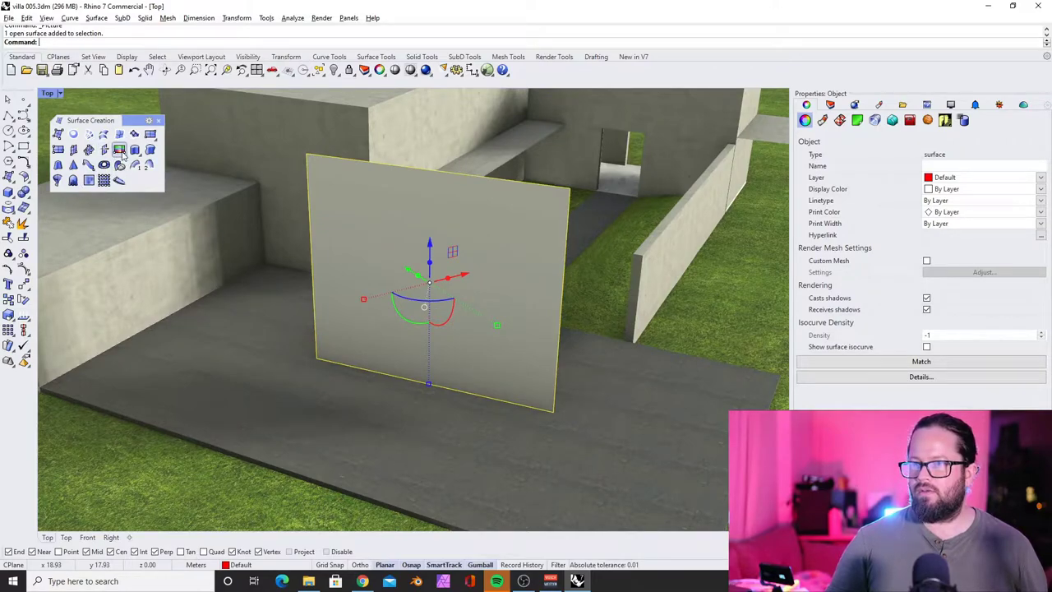
# - Start a picture plane using the image Rhino16.jpg from the BASIC RHINO folder 16
pyautogui.click(119, 150)
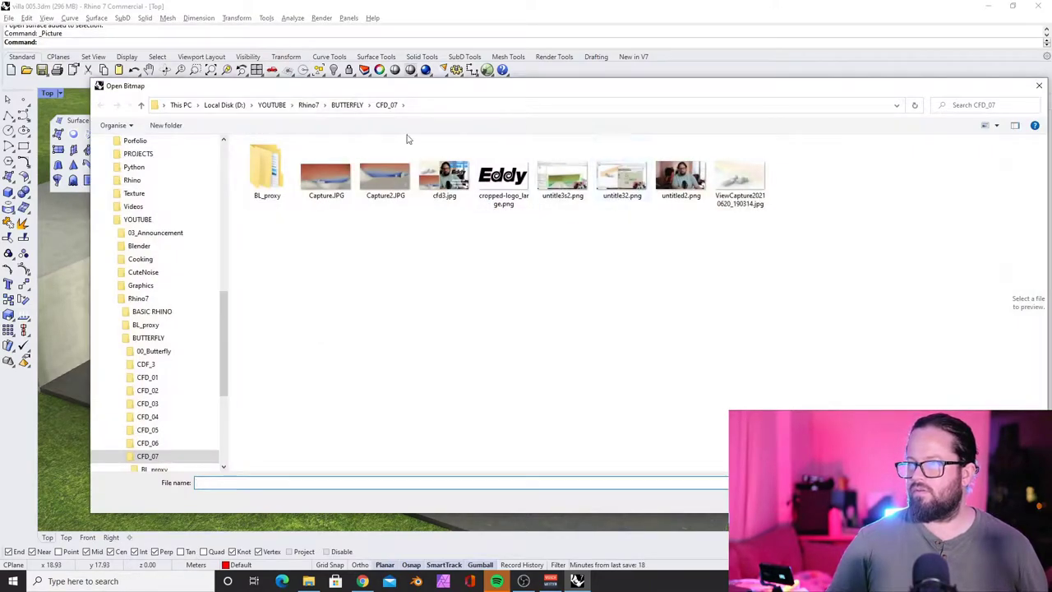
pyautogui.click(347, 104)
pyautogui.click(308, 105)
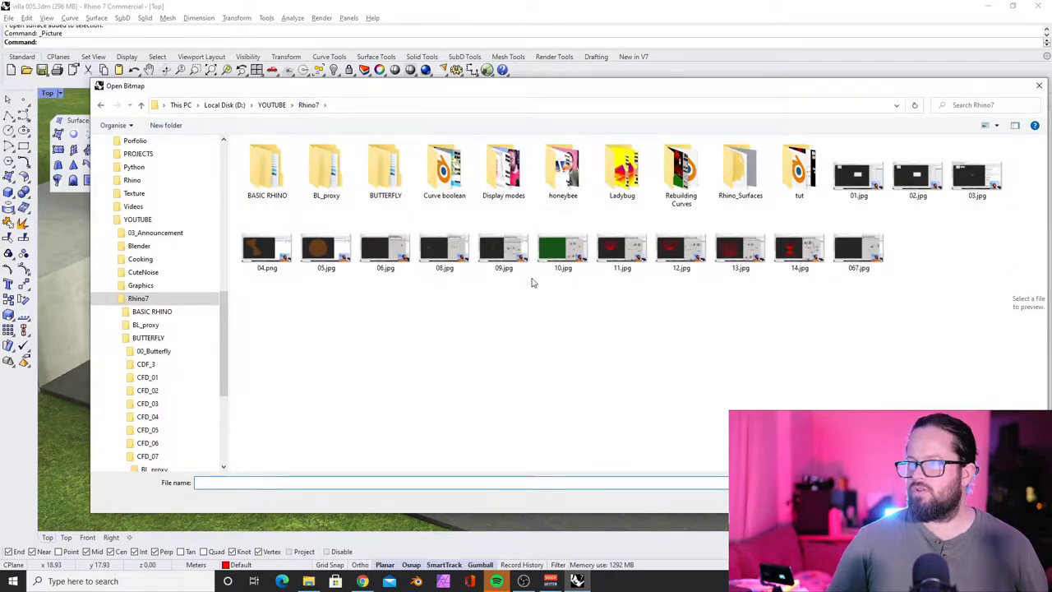
pyautogui.doubleClick(622, 171)
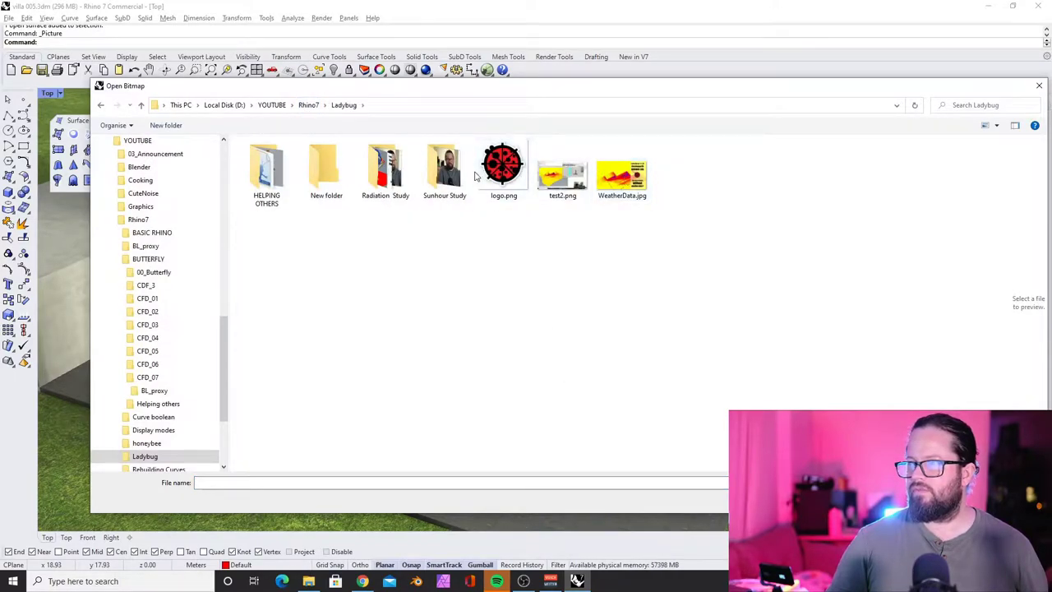
pyautogui.click(308, 104)
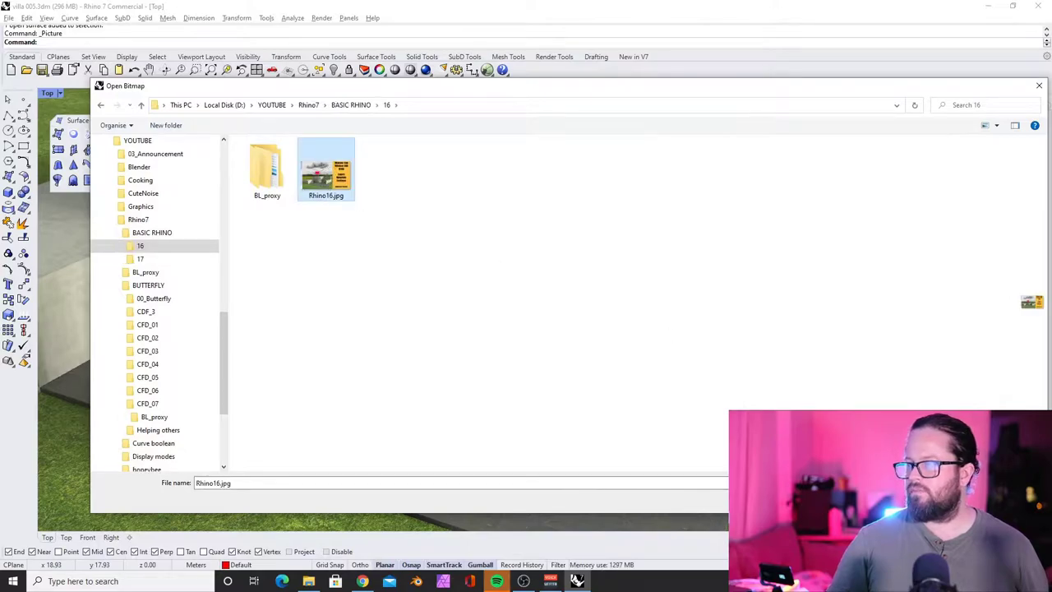
pyautogui.press('Return')
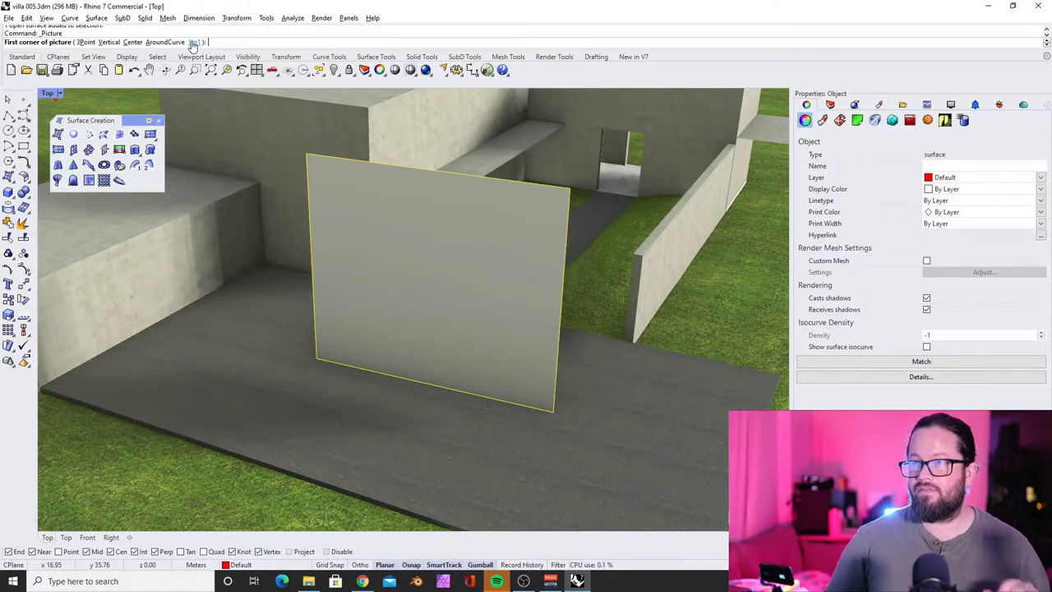
# - Place the picture by 3Point along the vertical plane's bottom edge, oriented upright toward its upper corner
pyautogui.click(83, 43)
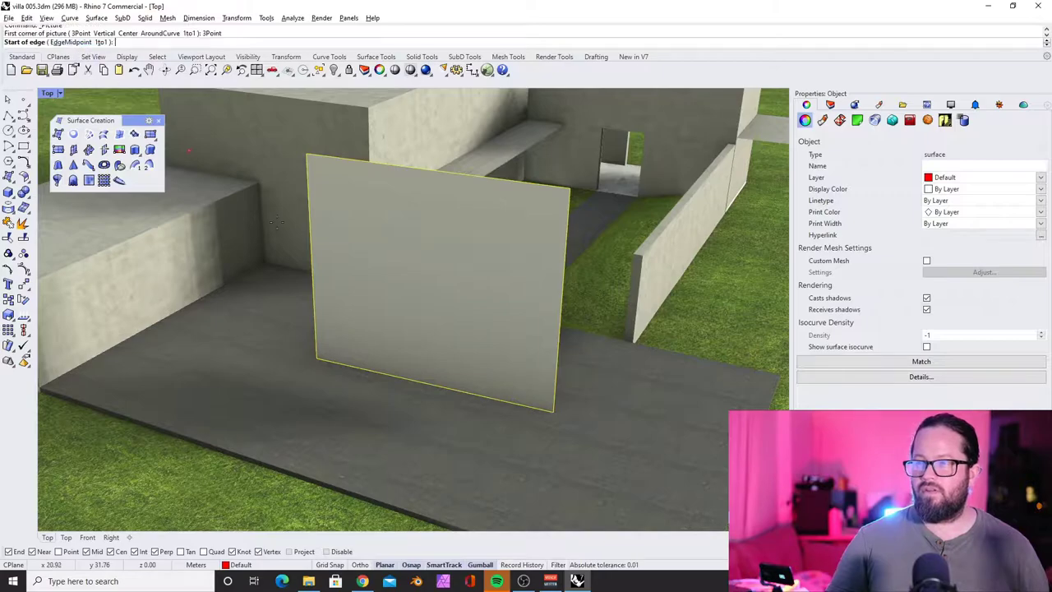
pyautogui.click(317, 359)
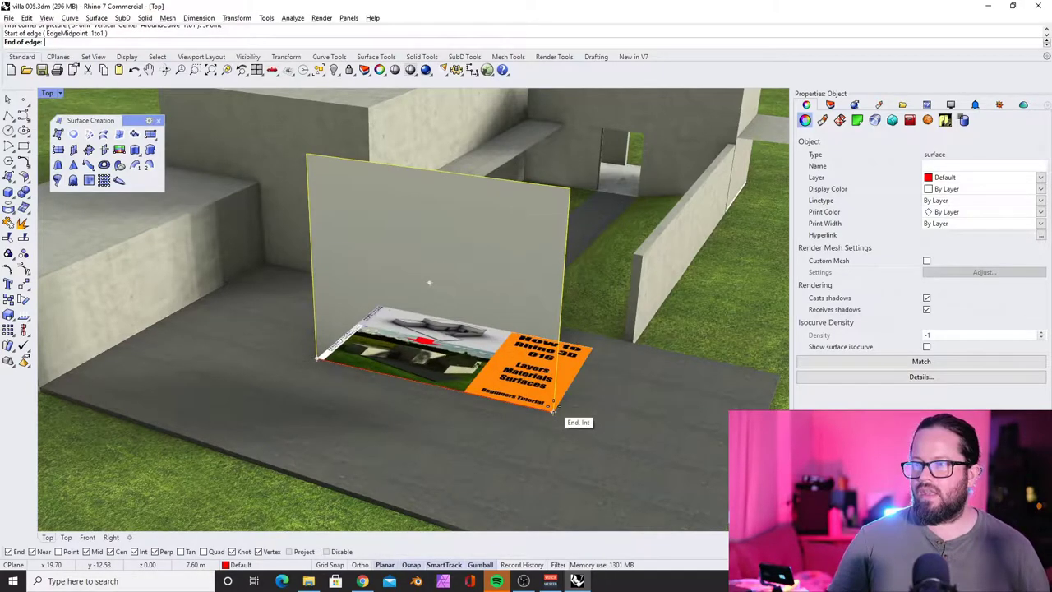
pyautogui.click(553, 409)
pyautogui.click(569, 188)
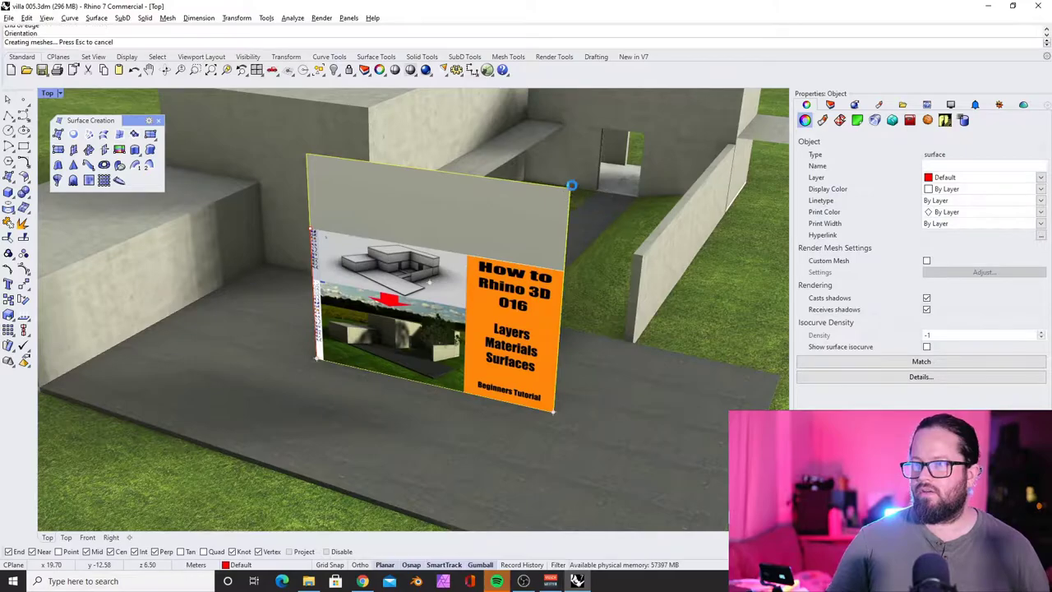
# - Delete the blank vertical plane behind the picture
pyautogui.scroll(-5, 371, 258)
pyautogui.press('Delete')
pyautogui.scroll(5, 421, 262)
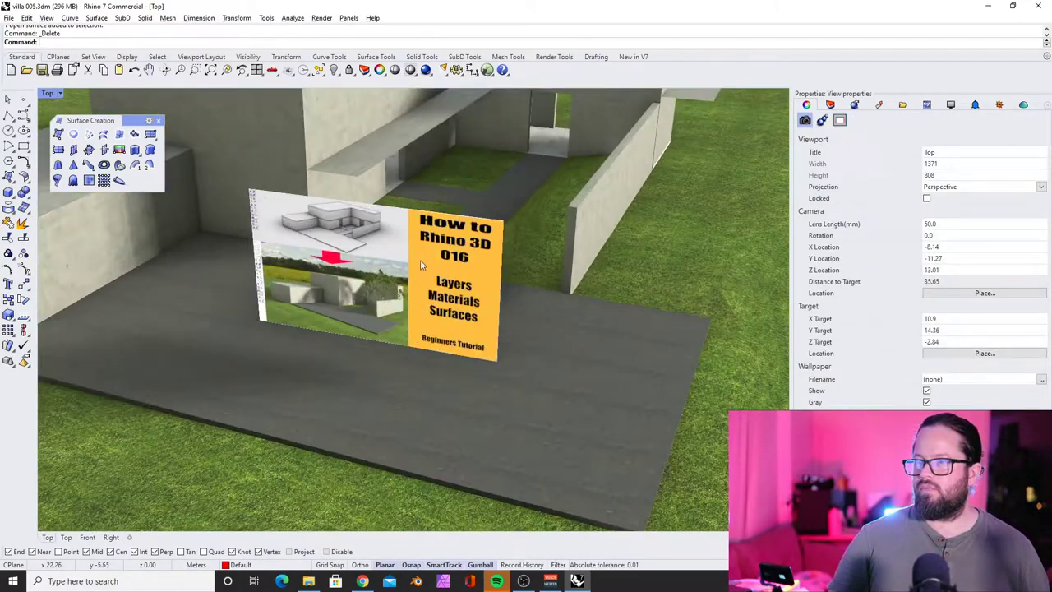
# - Move the picture plane off the driveway onto the grass beside the low front volume of the villa
pyautogui.click(421, 261)
pyautogui.moveTo(372, 237); pyautogui.dragTo(532, 260, button='right')
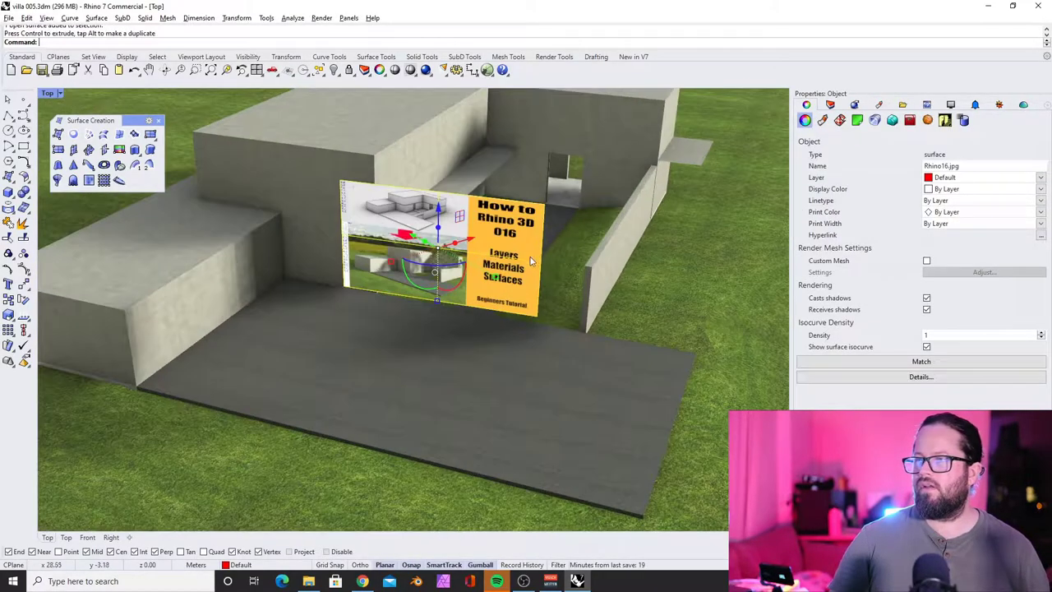
pyautogui.moveTo(408, 265); pyautogui.dragTo(526, 284, button='right')
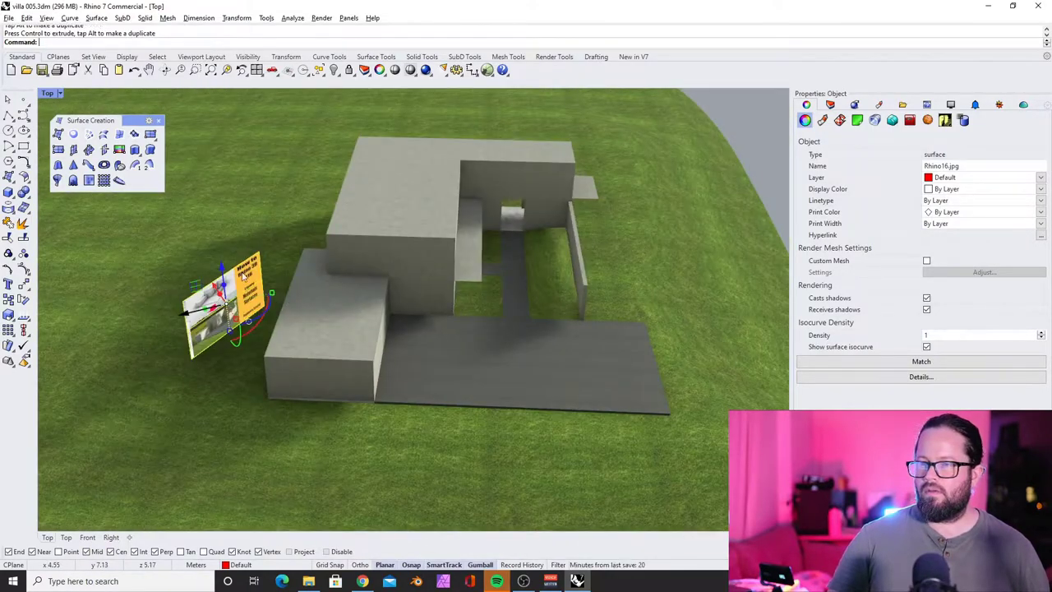
pyautogui.scroll(3, 351, 315)
# - Switch to Chrome and look through the channel's uploaded videos in YouTube Studio
pyautogui.click(363, 582)
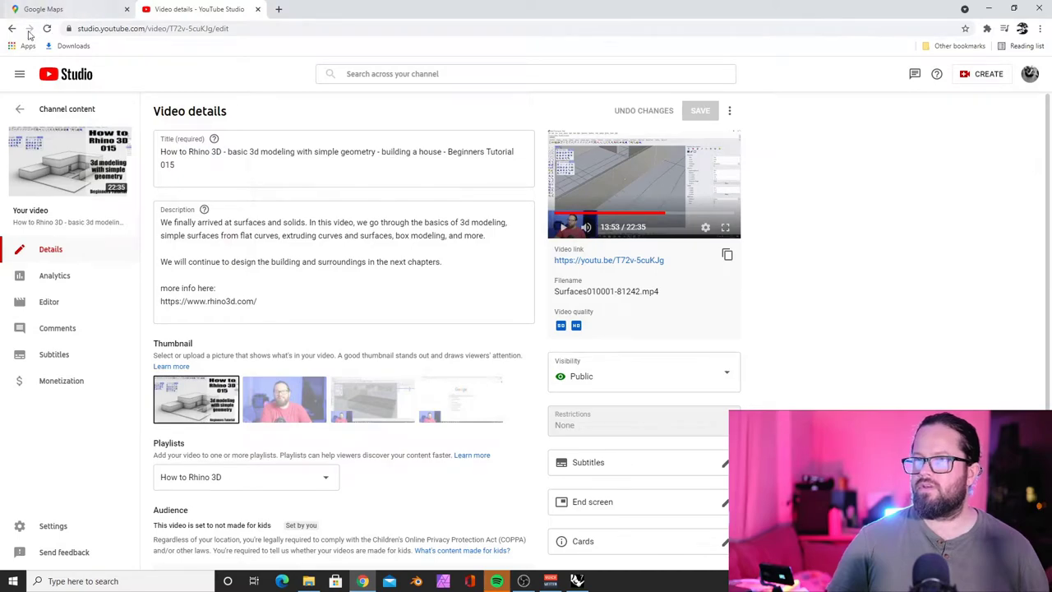
pyautogui.click(11, 27)
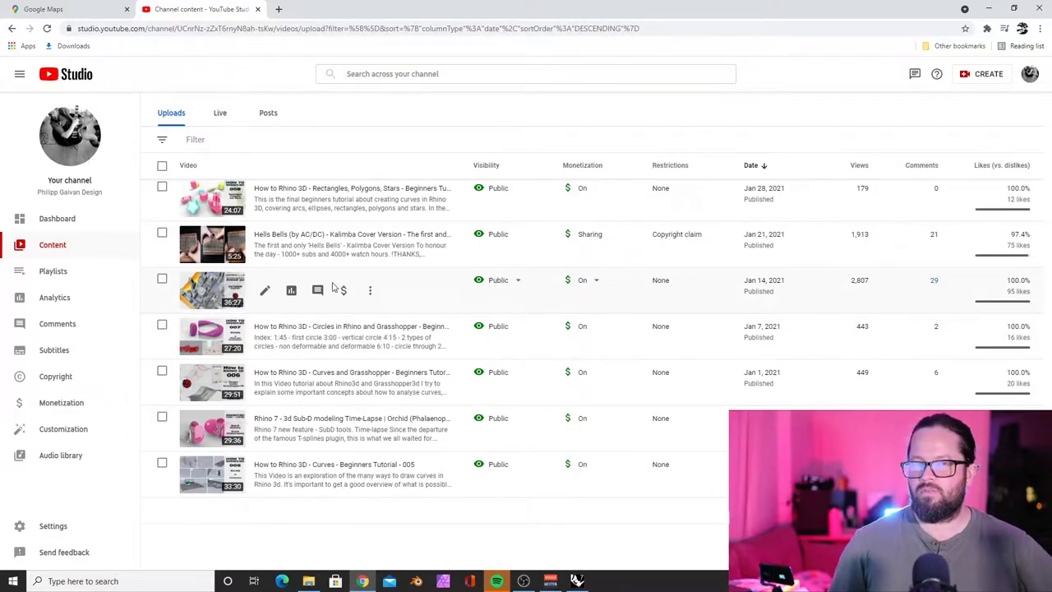
pyautogui.moveTo(578, 581)
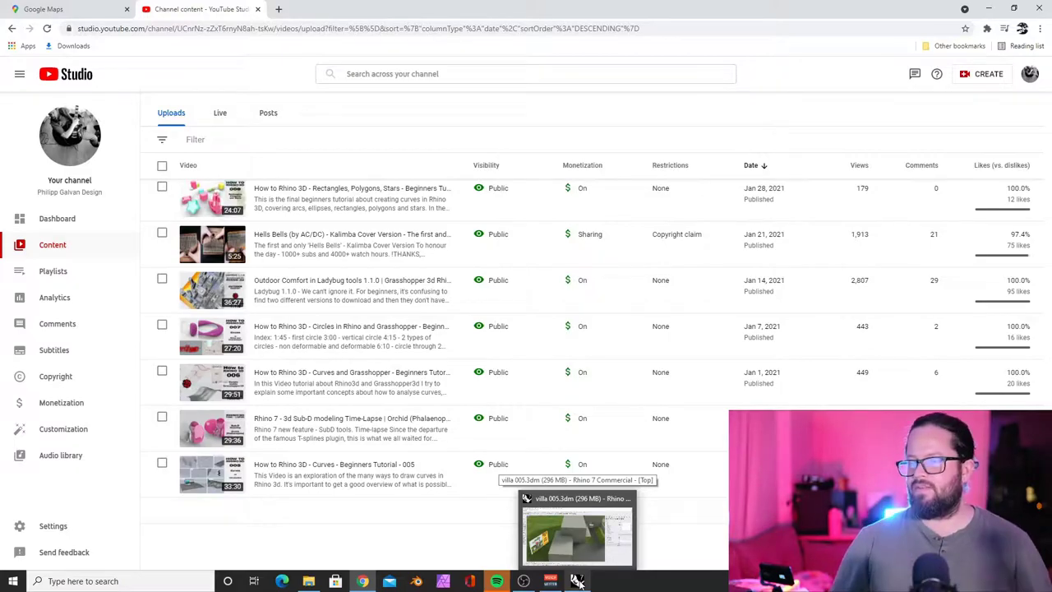
# - Return to Rhino and examine the picture plane beside the villa from close up and from a distance
pyautogui.click(580, 583)
pyautogui.scroll(-2, 347, 322)
pyautogui.moveTo(347, 321); pyautogui.dragTo(306, 306, button='right')
pyautogui.scroll(3, 238, 289)
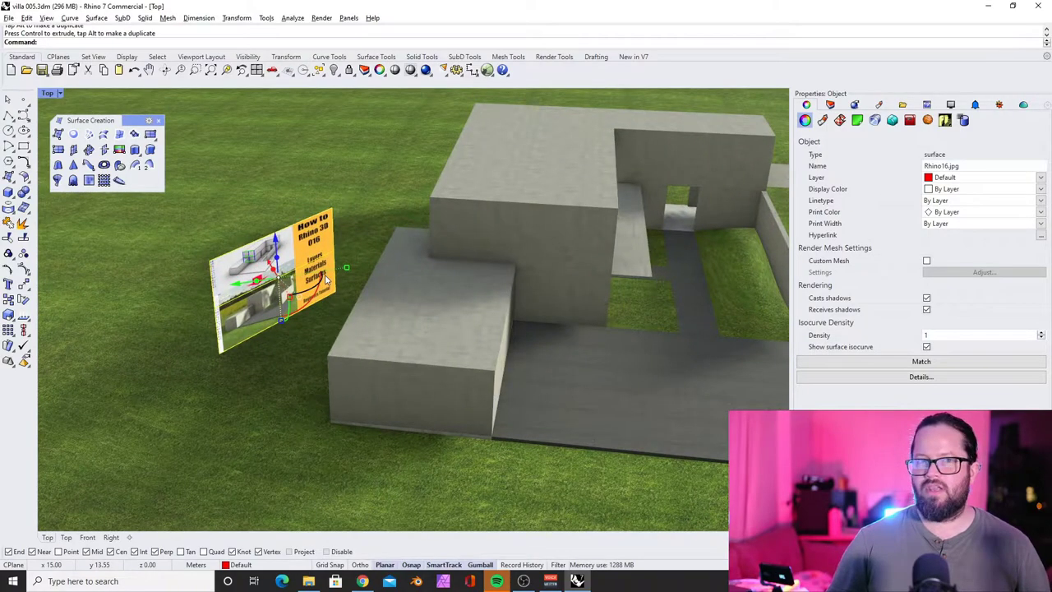
pyautogui.scroll(10, 330, 284)
pyautogui.scroll(-12, 360, 343)
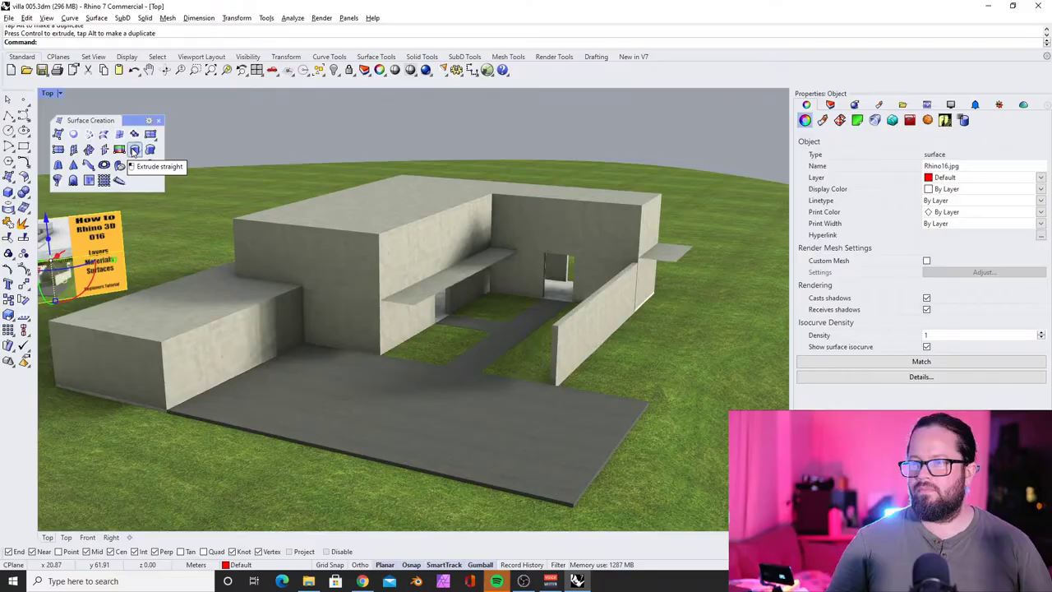
pyautogui.scroll(-3, 437, 371)
pyautogui.moveTo(437, 372)
pyautogui.mouseDown(button='right')
pyautogui.moveTo(399, 427)
pyautogui.moveTo(408, 425)
pyautogui.moveTo(379, 408)
pyautogui.moveTo(432, 386)
pyautogui.mouseUp(button='right')
pyautogui.scroll(5, 463, 435)
pyautogui.scroll(-3, 462, 436)
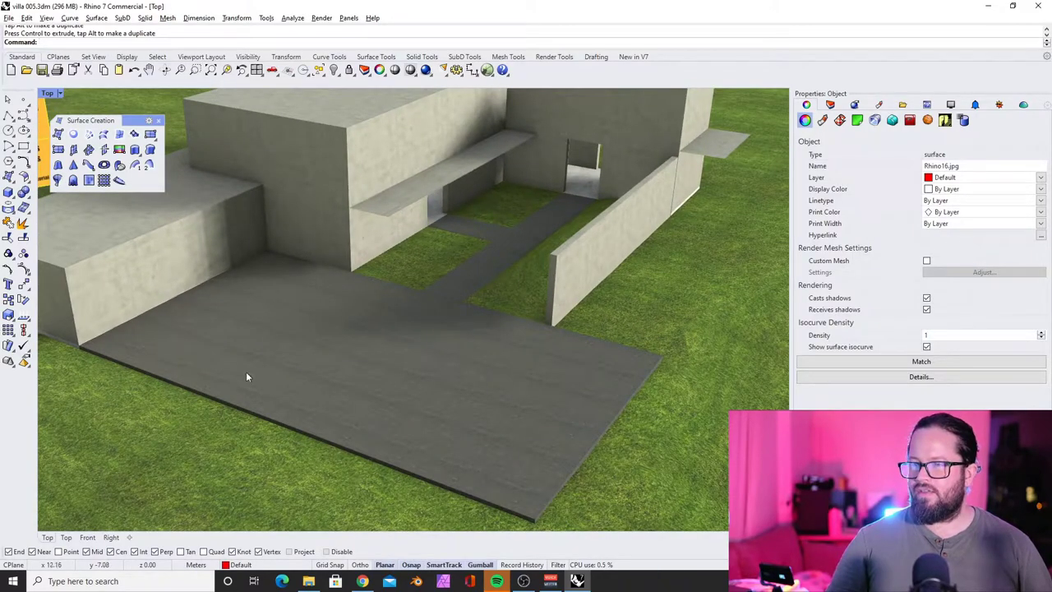
pyautogui.click(23, 117)
pyautogui.moveTo(354, 271); pyautogui.dragTo(401, 387, button='right')
pyautogui.scroll(-4, 378, 362)
pyautogui.scroll(5, 401, 337)
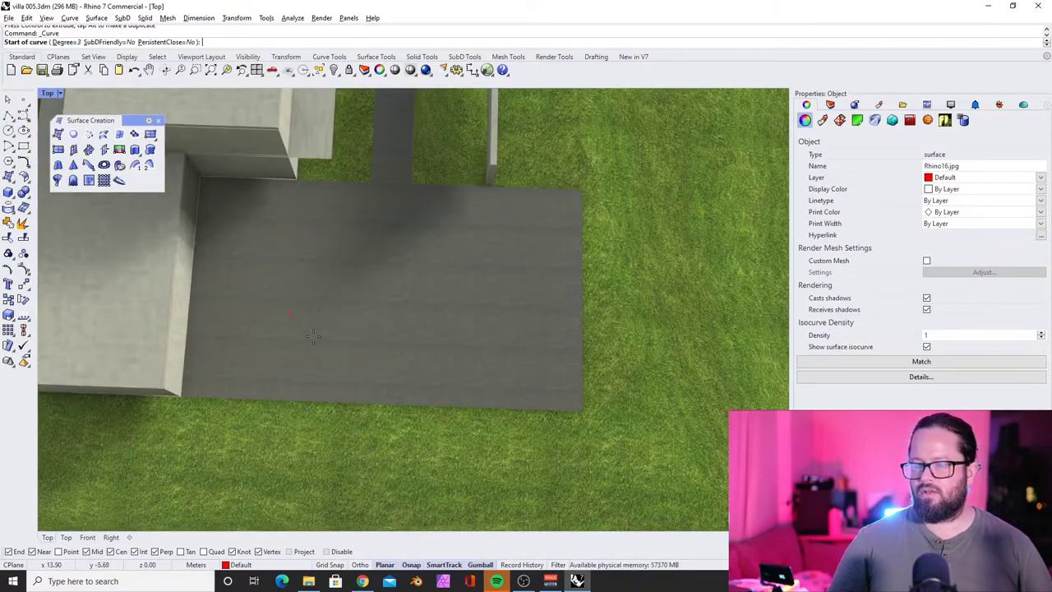
pyautogui.write('top')
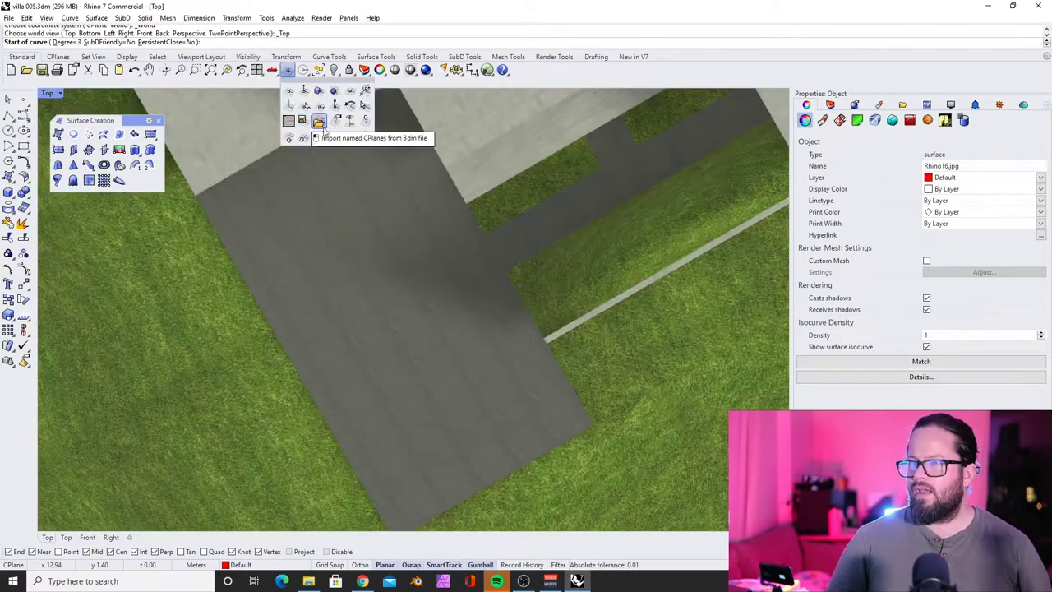
pyautogui.moveTo(421, 312); pyautogui.dragTo(449, 258, button='right')
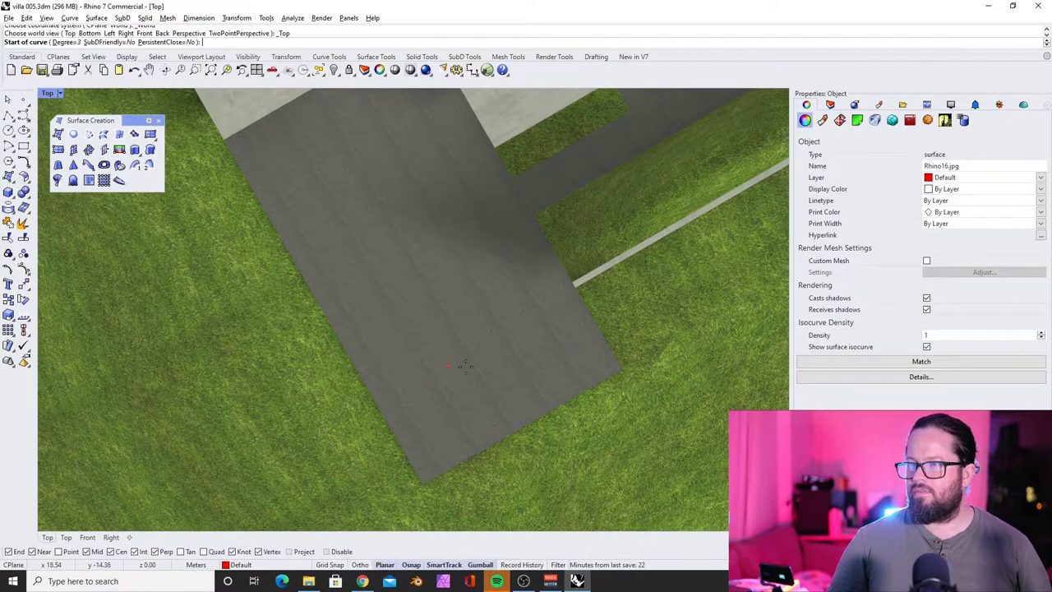
# - Orient the construction plane to the paved driveway slab
pyautogui.click(289, 70)
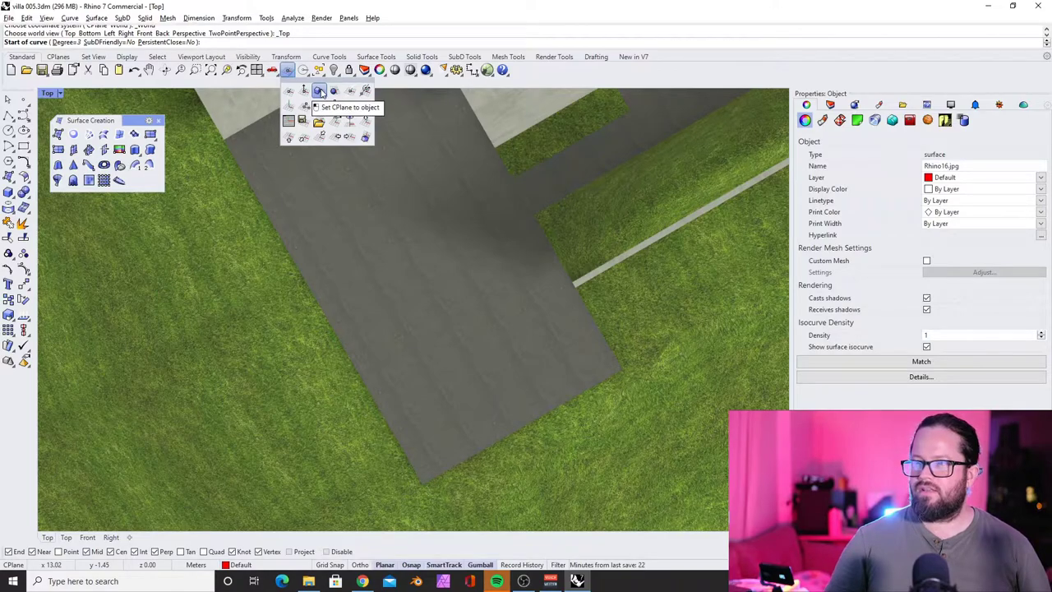
pyautogui.click(320, 92)
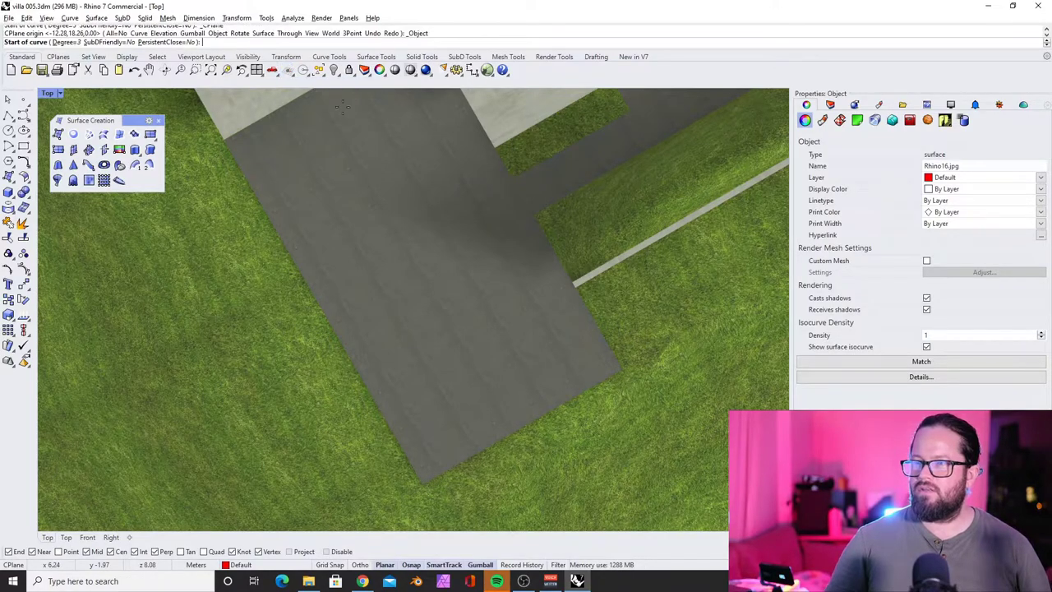
pyautogui.click(417, 226)
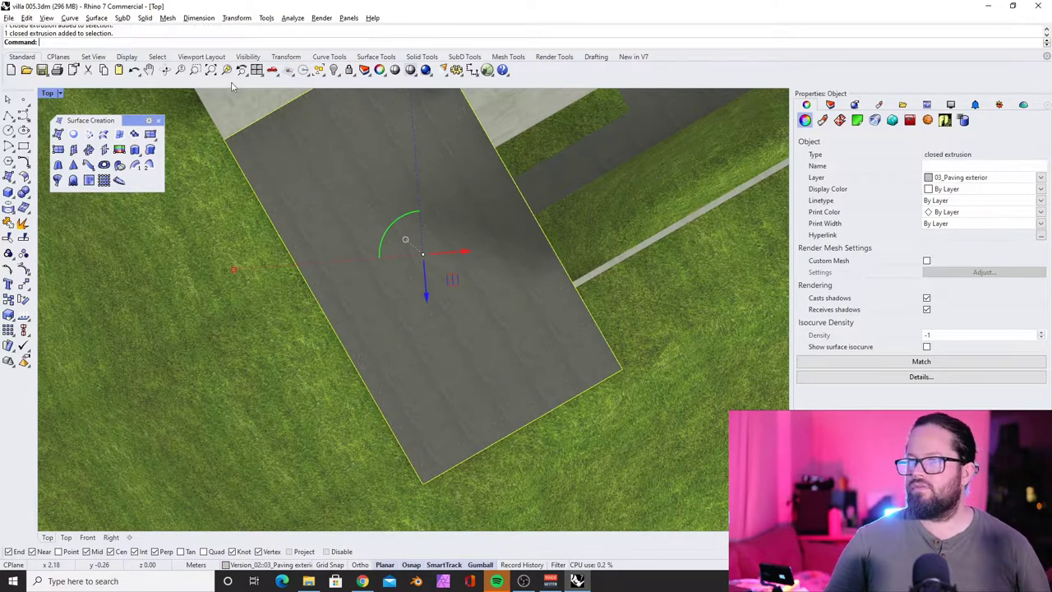
pyautogui.click(289, 72)
pyautogui.click(322, 92)
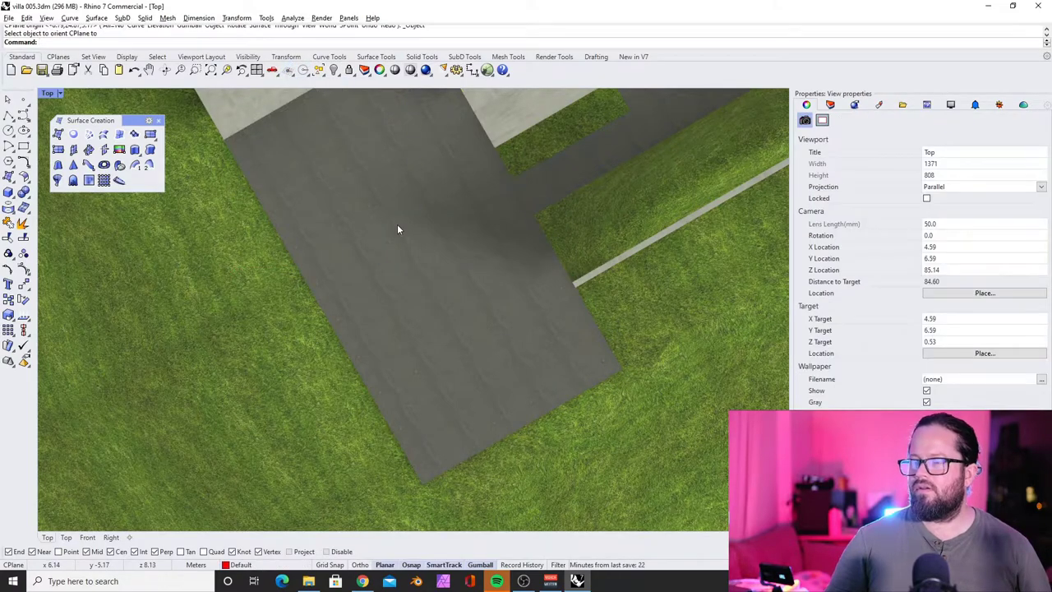
# - Draw a closed, wavy interpolated curve on the paved driveway in the top view
pyautogui.scroll(-4, 362, 239)
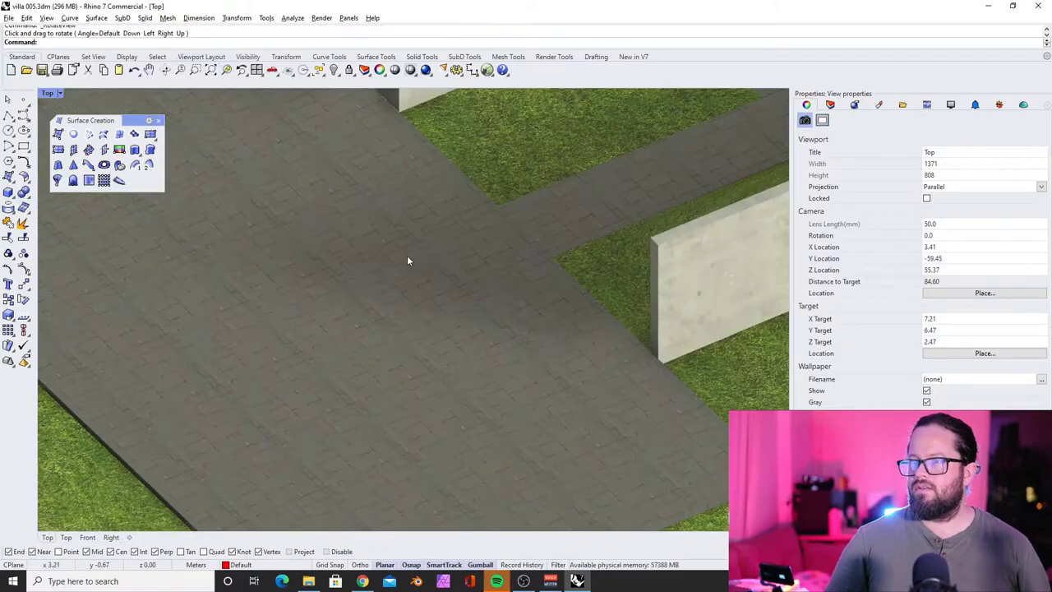
pyautogui.scroll(-5, 406, 257)
pyautogui.moveTo(363, 265); pyautogui.dragTo(408, 251, button='right')
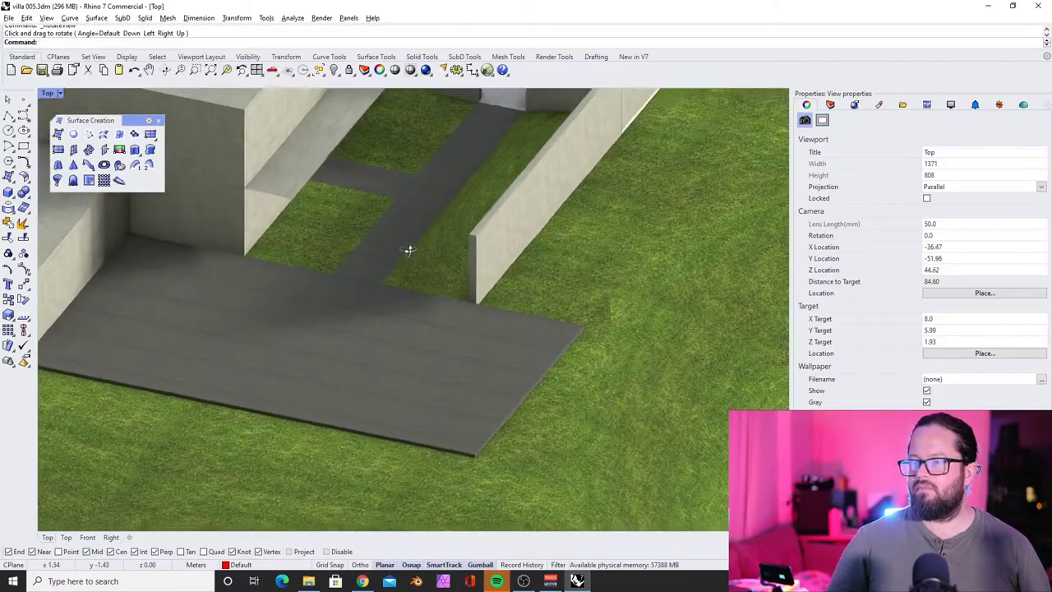
pyautogui.moveTo(409, 250); pyautogui.dragTo(466, 395)
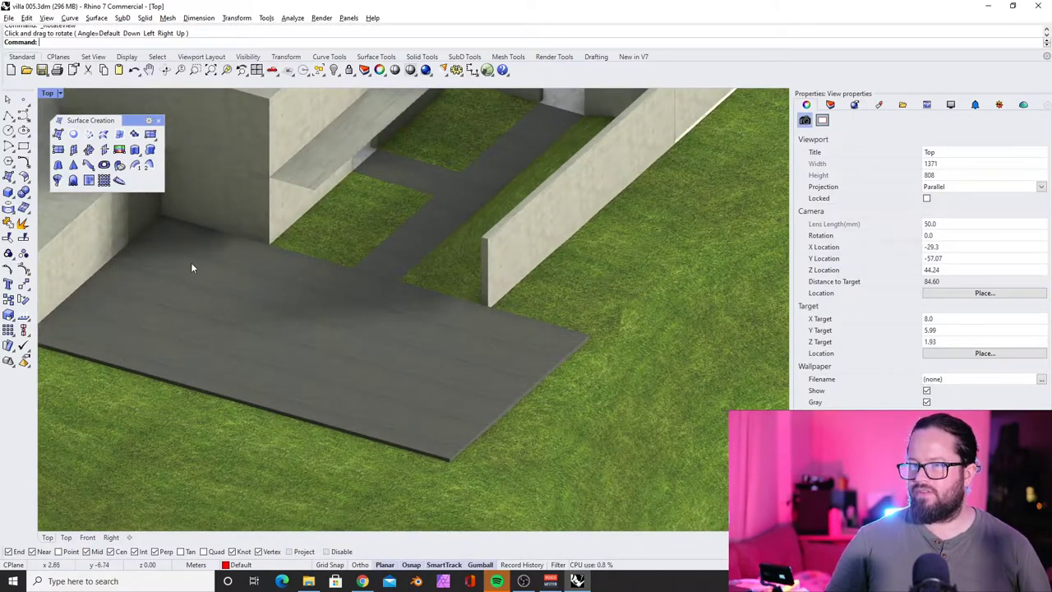
pyautogui.moveTo(188, 268); pyautogui.dragTo(284, 286)
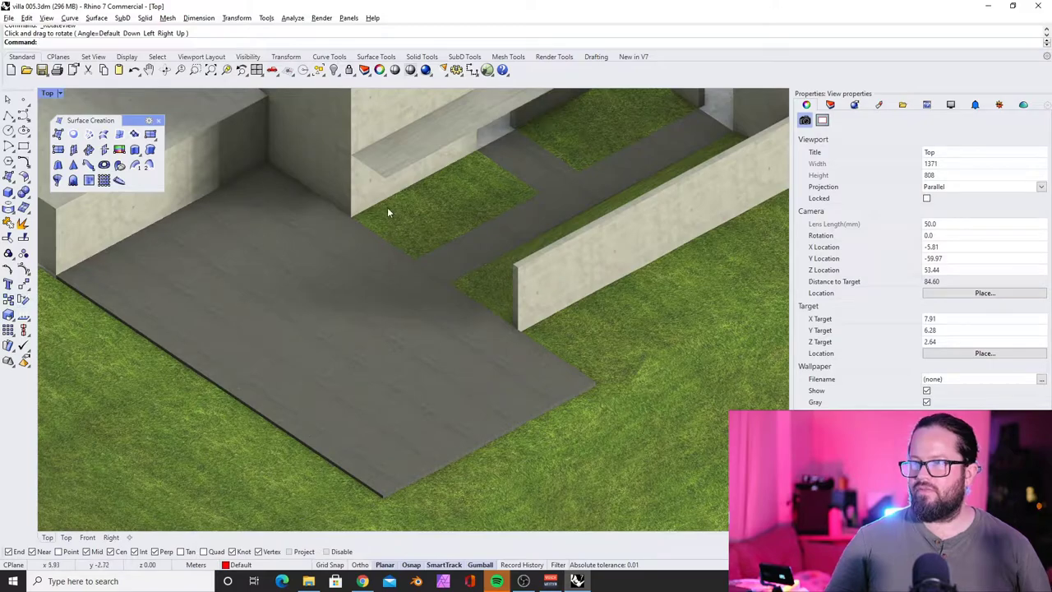
pyautogui.click(329, 56)
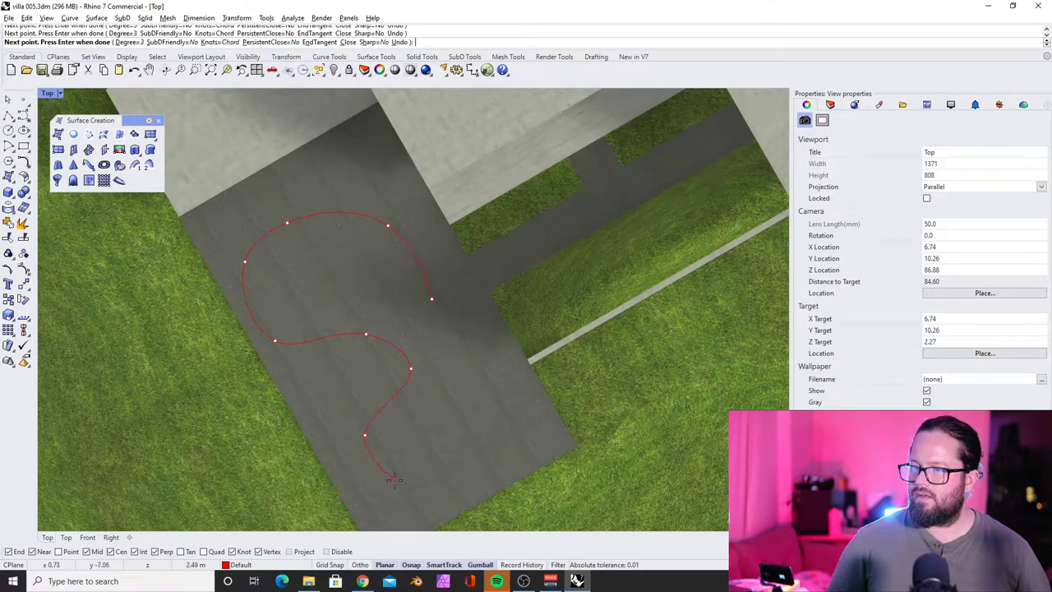
pyautogui.click(431, 300)
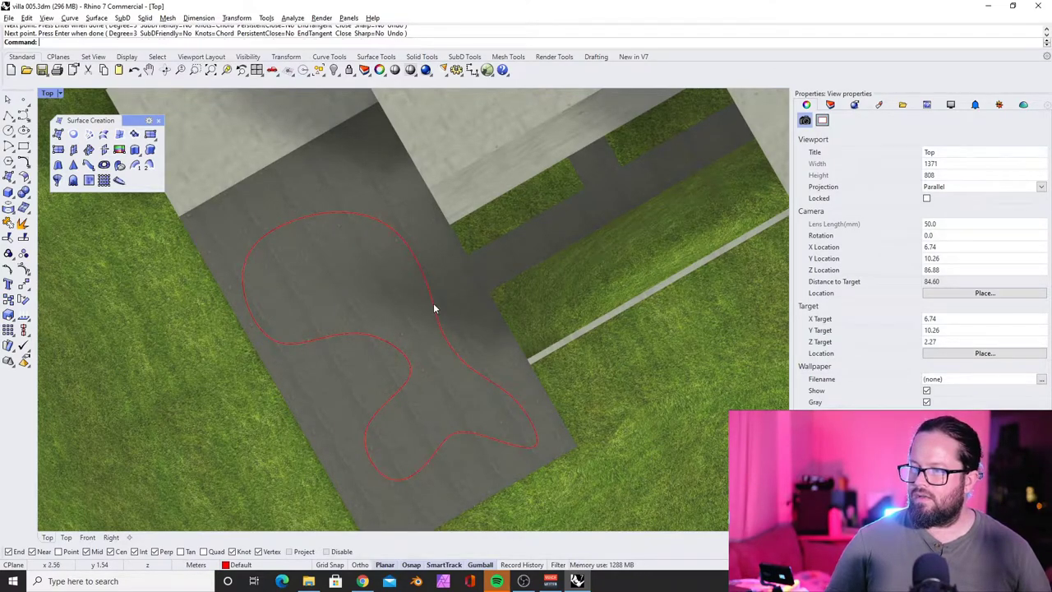
# - Reshape the closed curve by moving its control points so the whole outline stays within the driveway
pyautogui.scroll(-2, 433, 353)
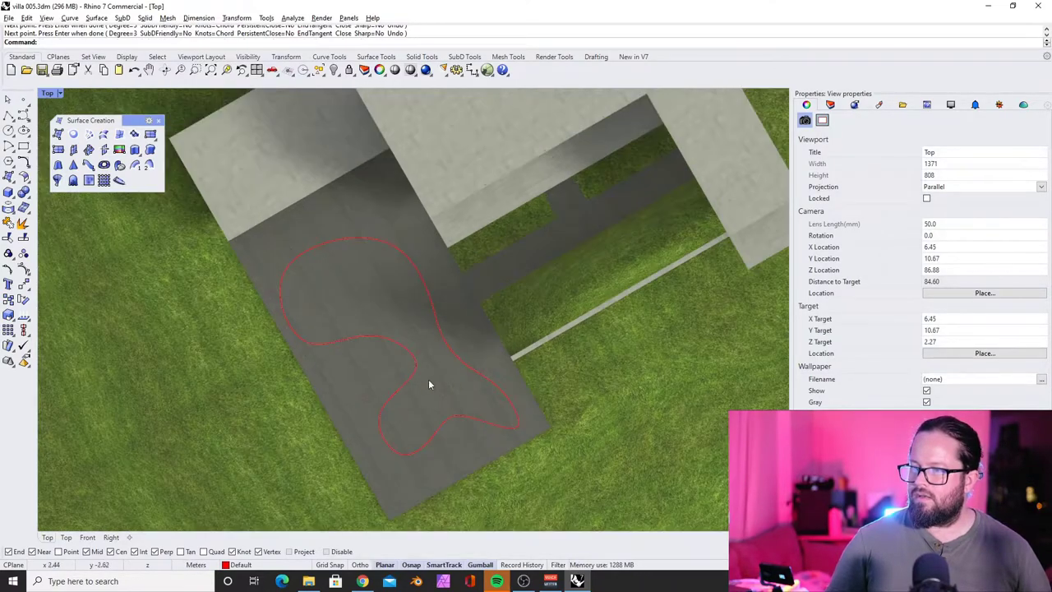
pyautogui.scroll(4, 413, 378)
pyautogui.click(376, 405)
pyautogui.click(443, 405)
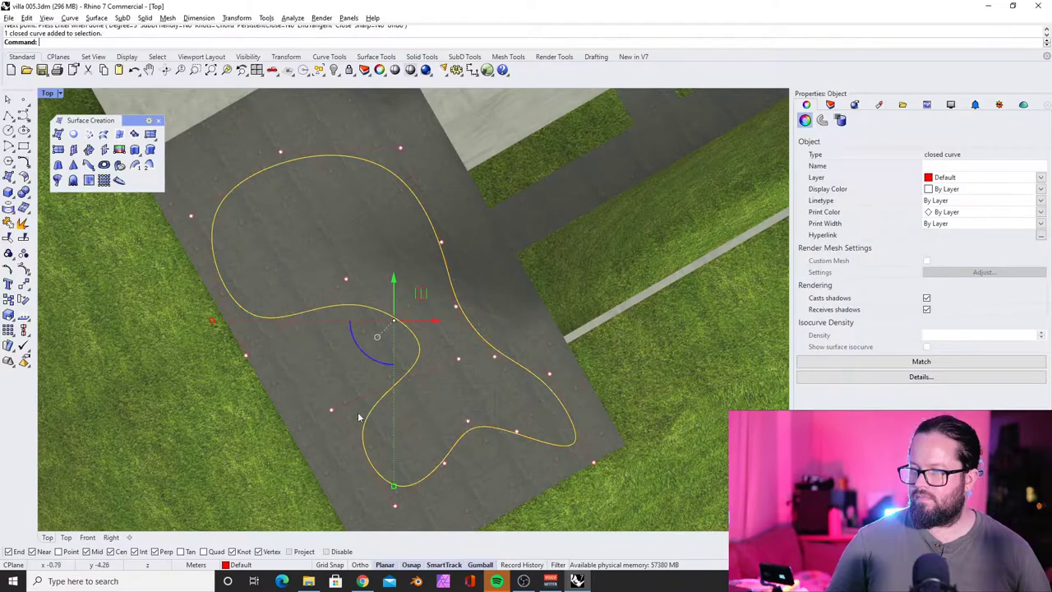
pyautogui.click(331, 409)
pyautogui.moveTo(271, 323); pyautogui.dragTo(270, 301)
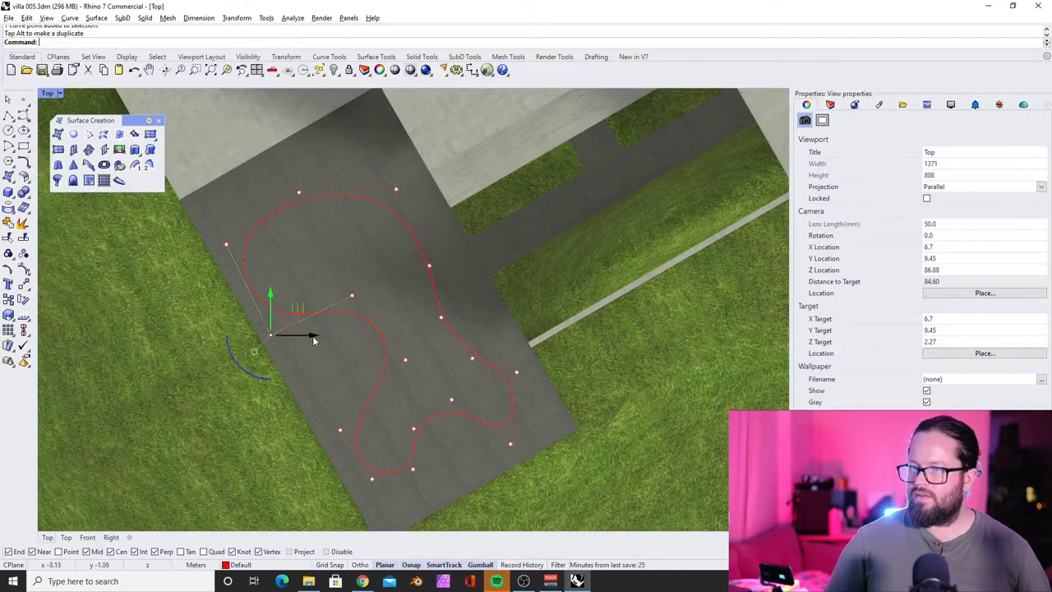
pyautogui.click(226, 244)
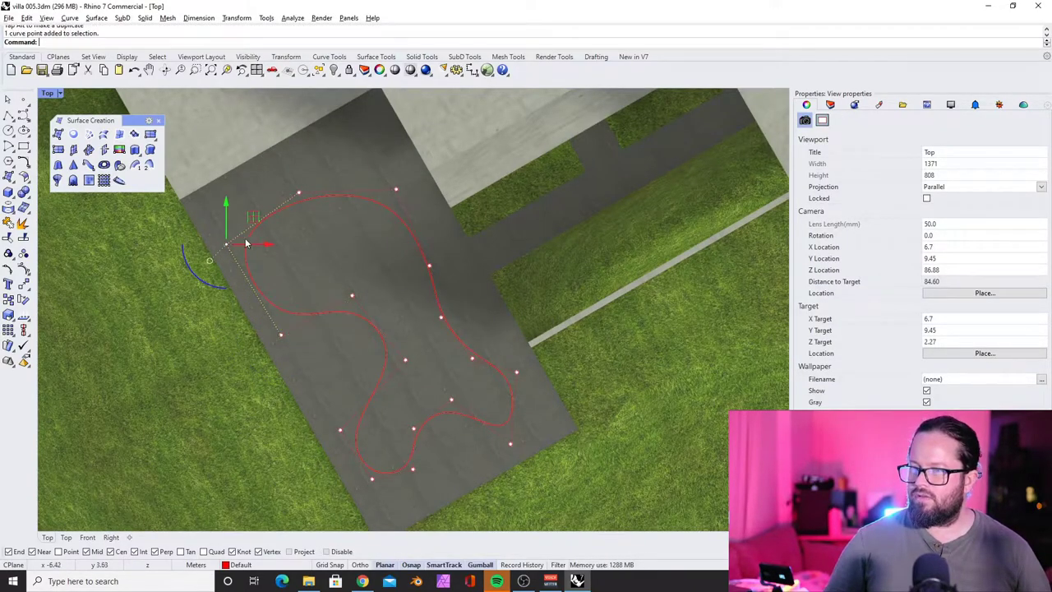
# - Leave control-point editing and examine the curve's outline on the driveway from an angled view
pyautogui.scroll(-3, 508, 370)
pyautogui.moveTo(478, 324); pyautogui.dragTo(432, 311, button='right')
pyautogui.click(167, 72)
pyautogui.moveTo(424, 362); pyautogui.dragTo(495, 242)
pyautogui.scroll(5, 381, 338)
pyautogui.press('Escape')
pyautogui.scroll(4, 377, 304)
pyautogui.scroll(-5, 377, 306)
pyautogui.scroll(3, 347, 295)
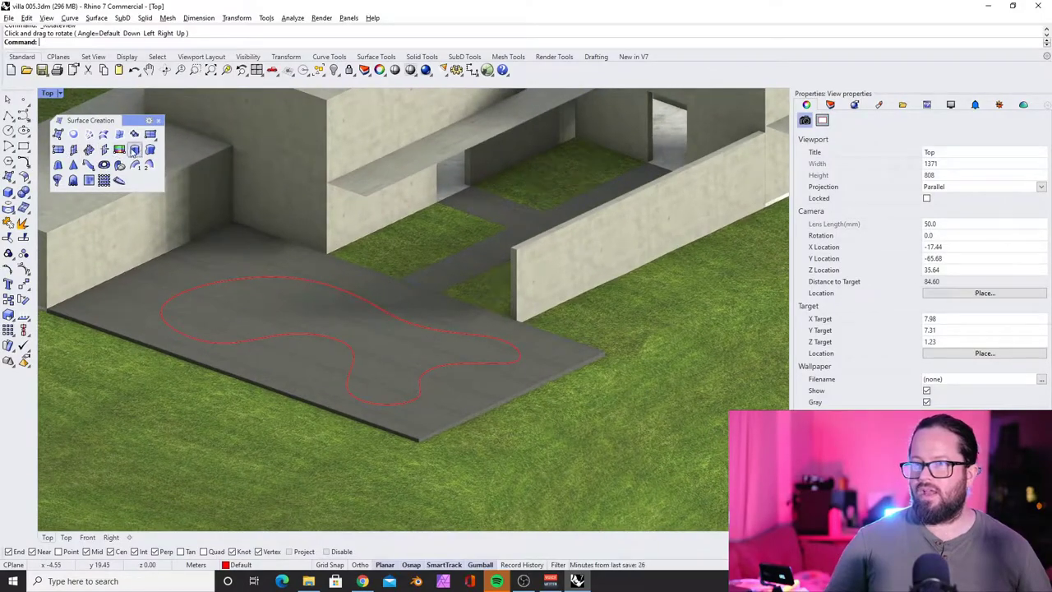
pyautogui.click(135, 150)
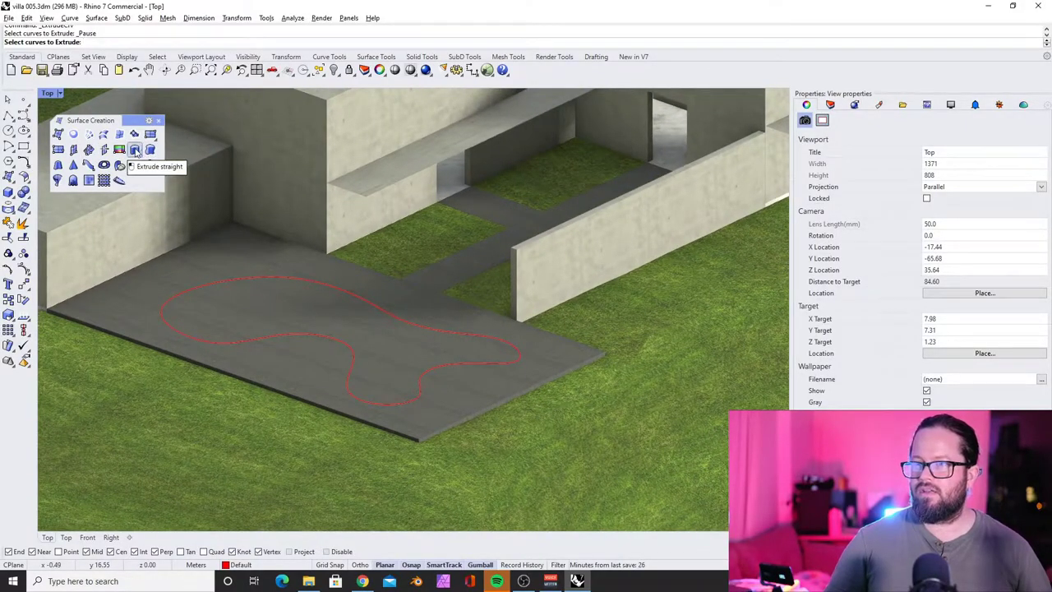
pyautogui.click(464, 333)
pyautogui.press('Escape')
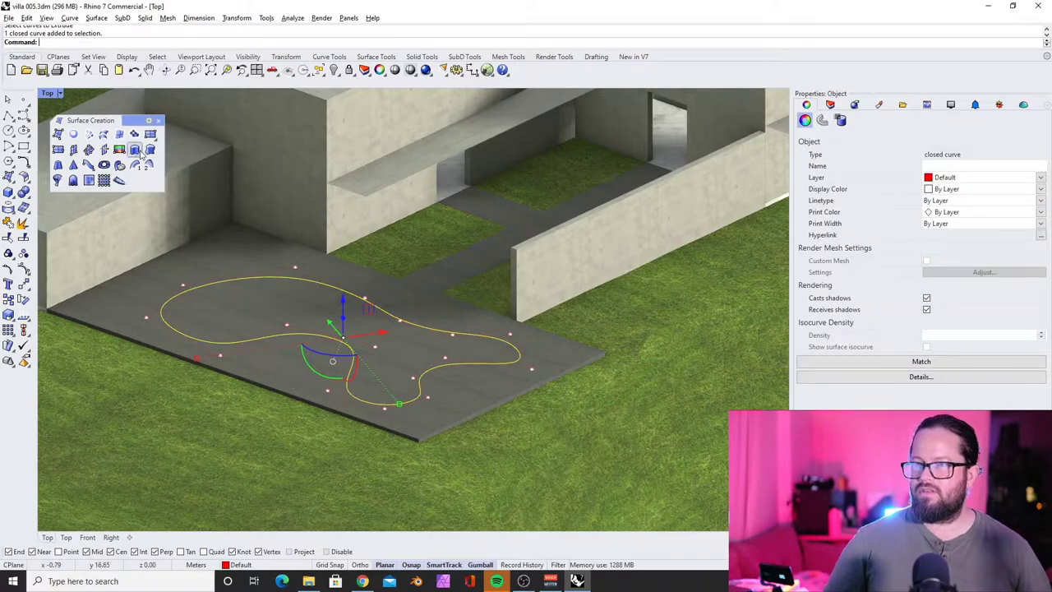
# - Detach the group of extrusion tools so that all its variants stay on display over the model
pyautogui.click(138, 152)
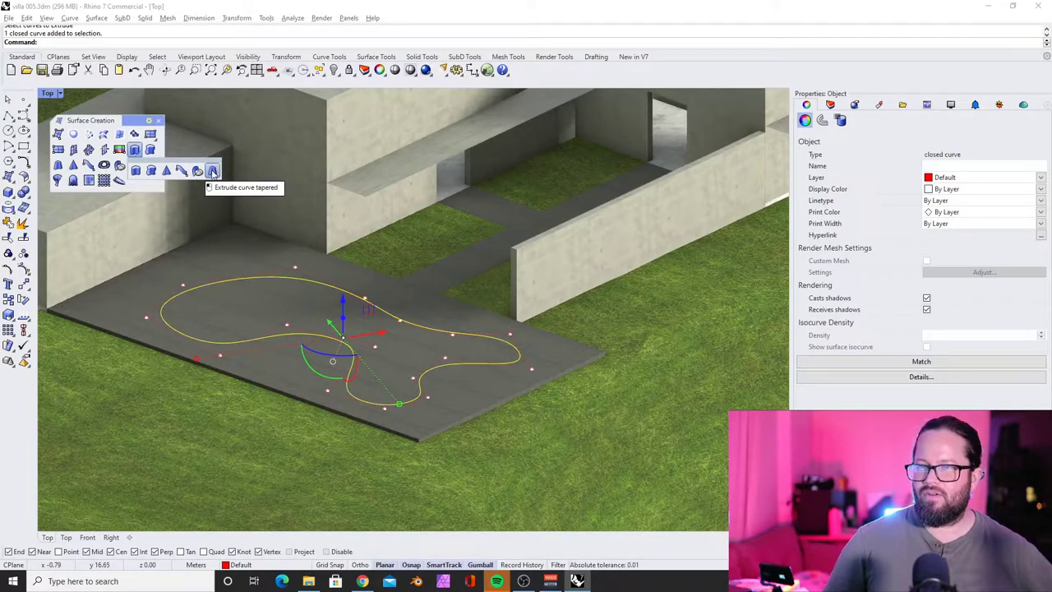
pyautogui.moveTo(181, 165); pyautogui.dragTo(235, 122)
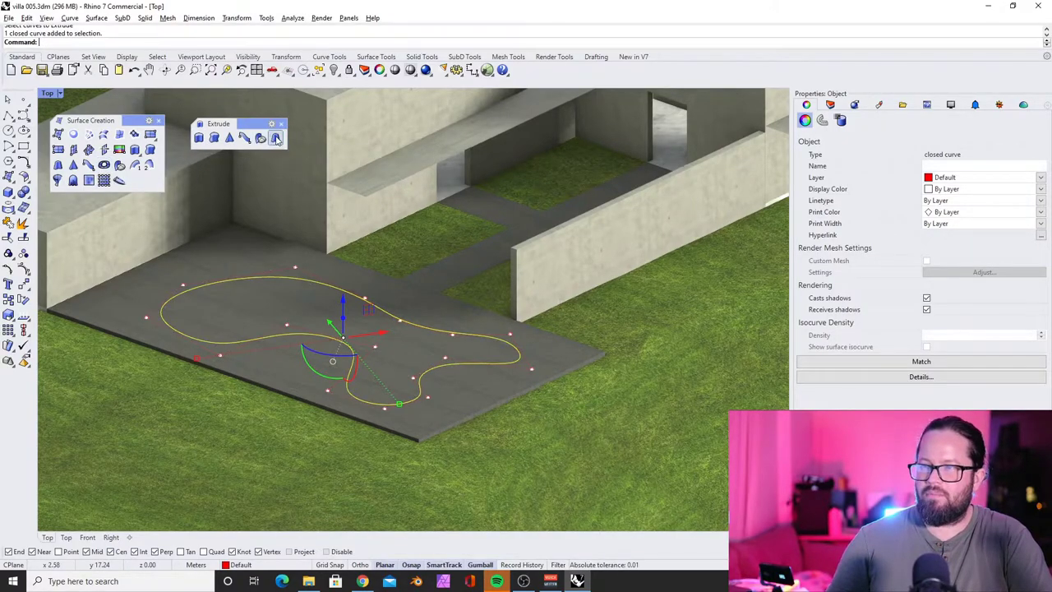
pyautogui.scroll(-5, 258, 268)
pyautogui.scroll(6, 258, 268)
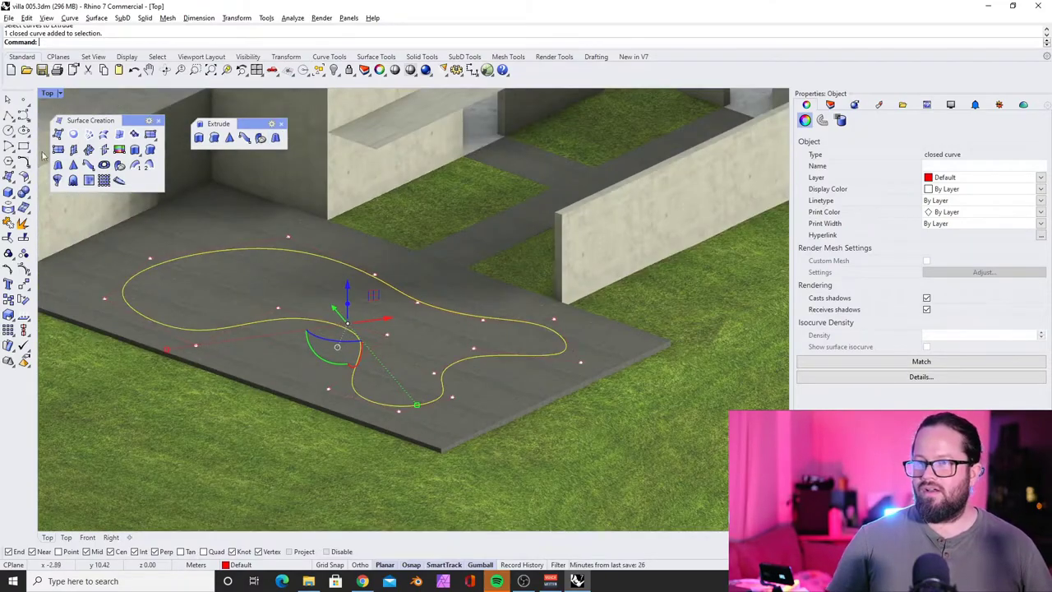
pyautogui.scroll(-7, 217, 235)
pyautogui.scroll(7, 216, 235)
# - Switch the view to Ghosted display and select the closed wavy curve on the driveway
pyautogui.click(222, 212)
pyautogui.press('Escape')
pyautogui.click(253, 252)
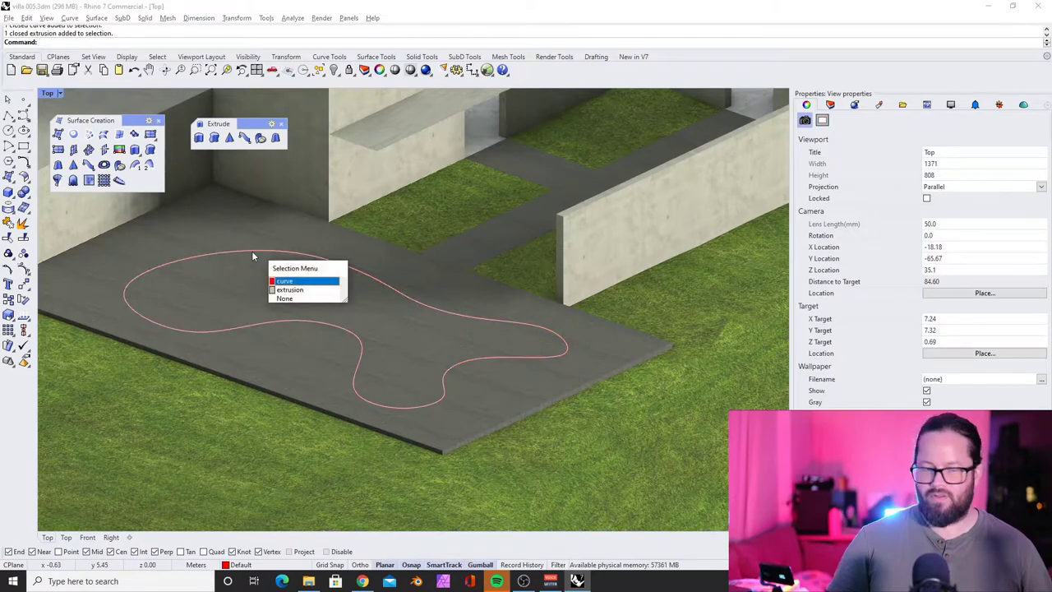
pyautogui.click(296, 281)
pyautogui.click(47, 93)
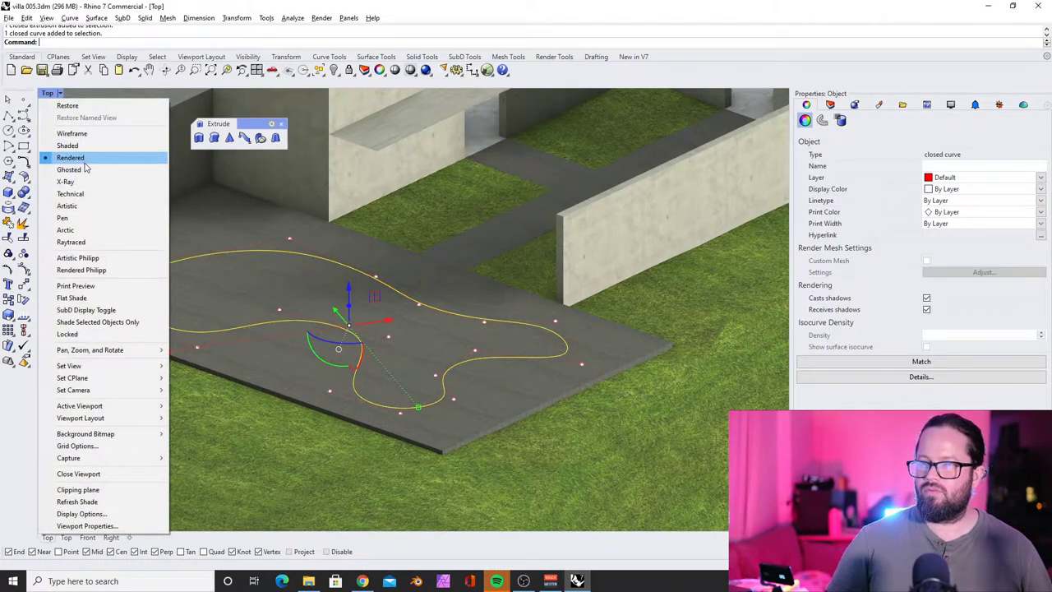
pyautogui.click(69, 169)
pyautogui.scroll(-2, 181, 224)
pyautogui.scroll(4, 247, 263)
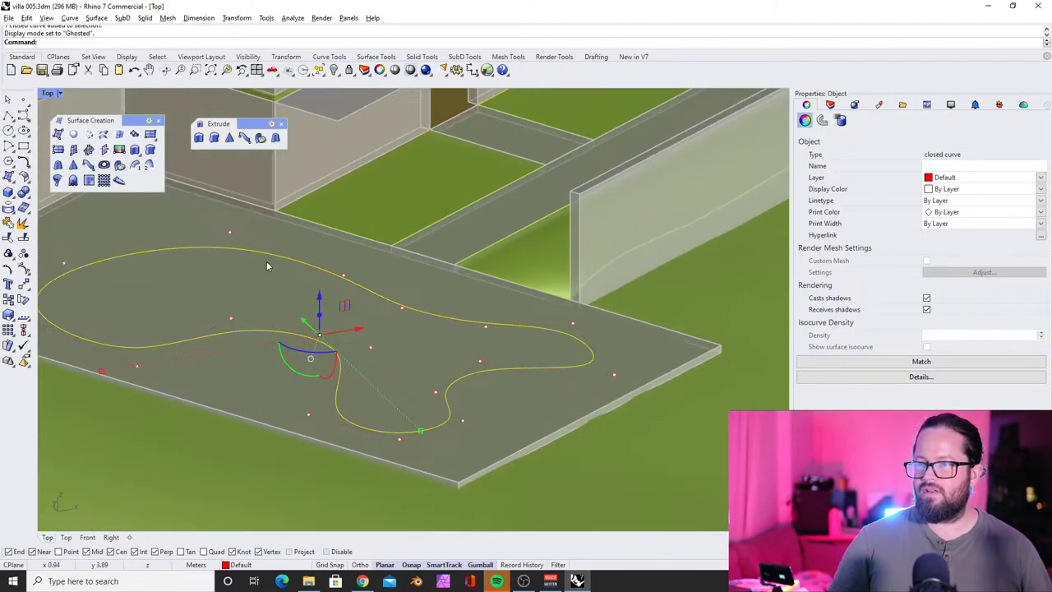
pyautogui.moveTo(267, 262); pyautogui.dragTo(321, 261, button='right')
pyautogui.click(320, 260)
pyautogui.click(315, 250)
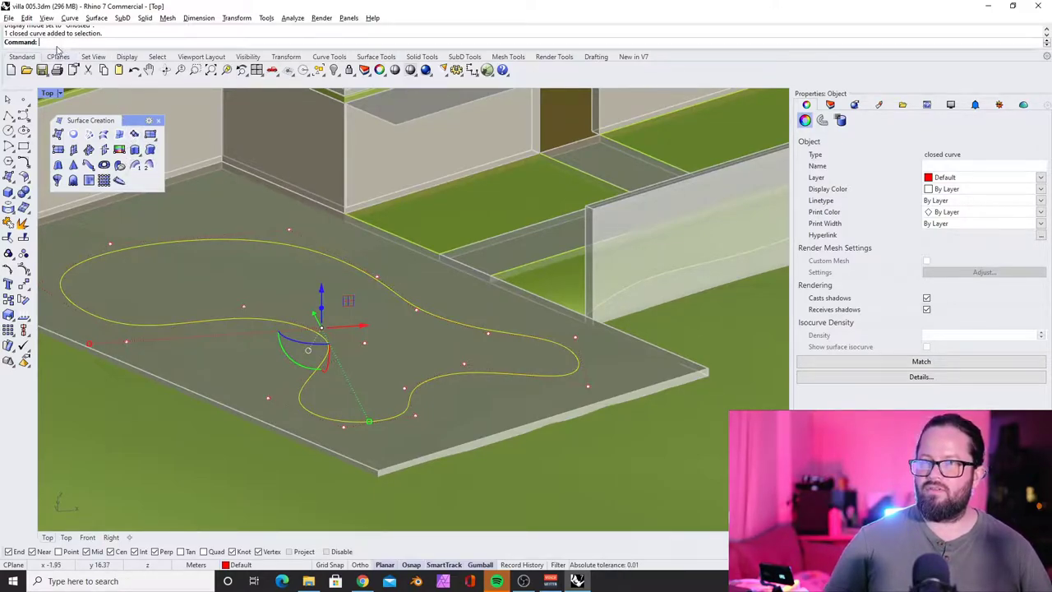
# - Extrude the closed curve straight down as a solid, with an extrusion distance of -1.5 m
pyautogui.click(134, 151)
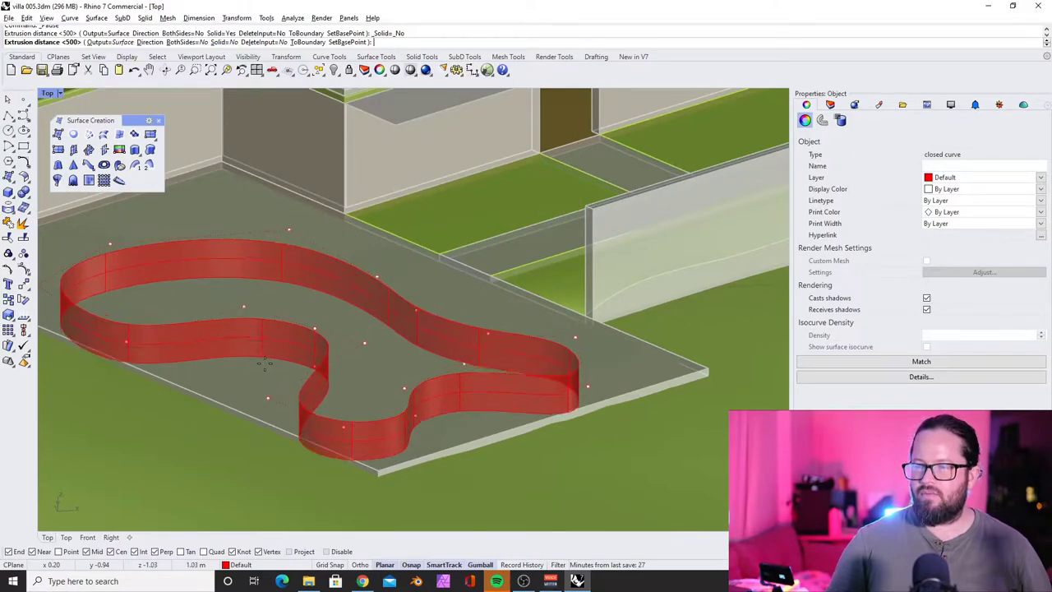
pyautogui.click(223, 42)
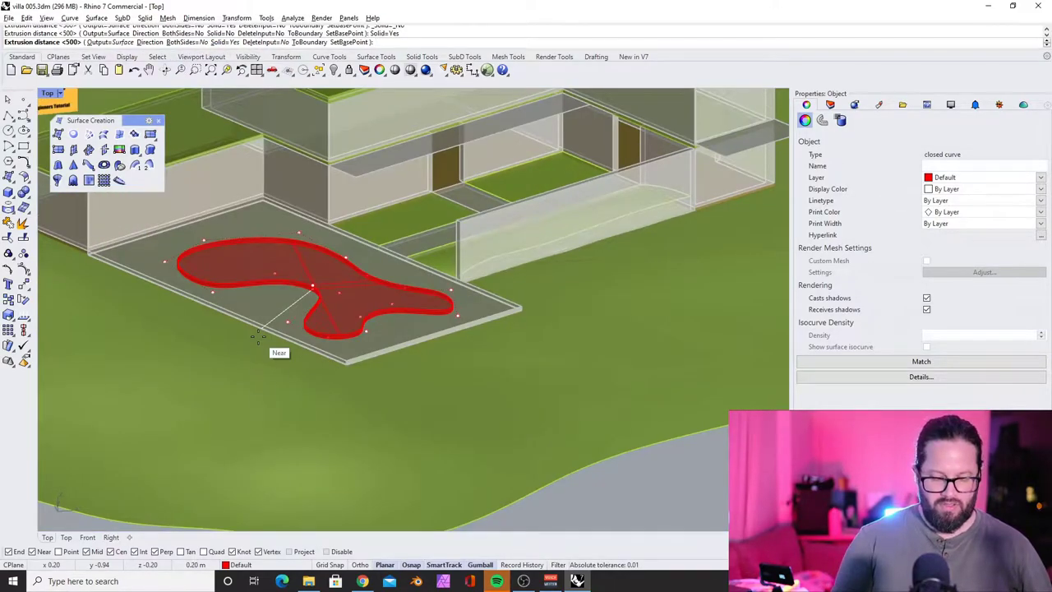
pyautogui.write('1.5')
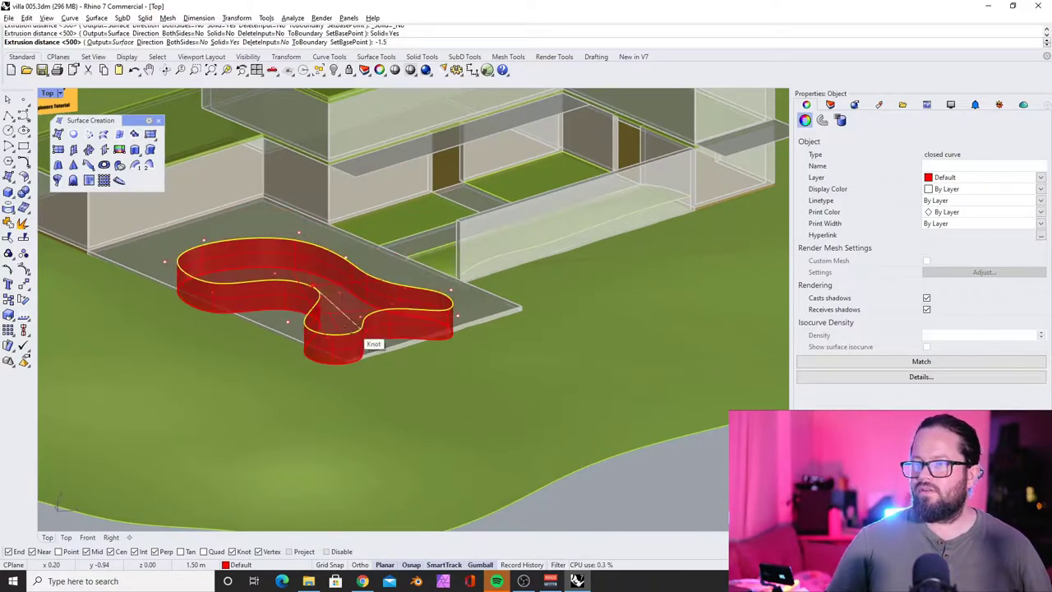
pyautogui.press('Return')
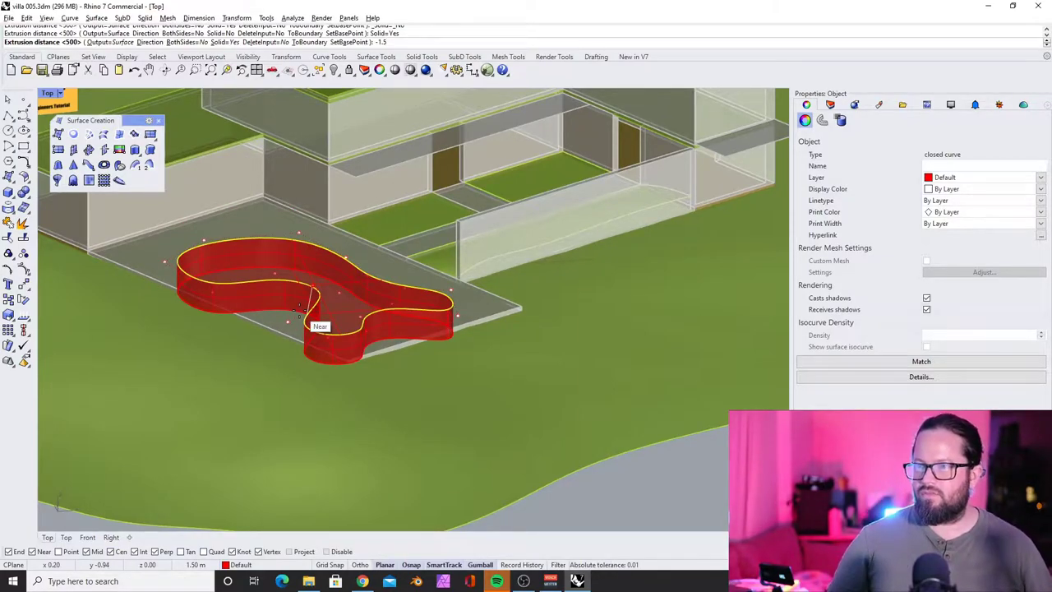
pyautogui.press('Return')
# - Switch the view to Wireframe display and pick out the original closed curve at the extrusion's upper edge
pyautogui.scroll(4, 352, 286)
pyautogui.scroll(-2, 352, 286)
pyautogui.keyDown('ctrl'); pyautogui.keyDown('shift'); pyautogui.moveTo(322, 349); pyautogui.dragTo(301, 306, button='right'); pyautogui.keyUp('shift'); pyautogui.keyUp('ctrl')
pyautogui.scroll(4, 272, 290)
pyautogui.click(60, 93)
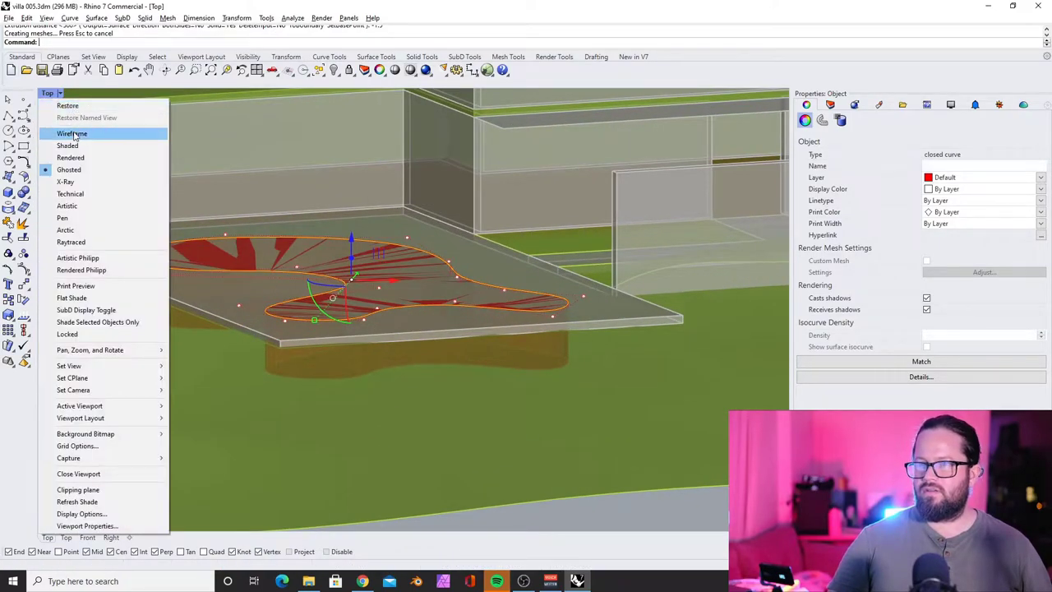
pyautogui.click(75, 136)
pyautogui.scroll(-4, 201, 294)
pyautogui.keyDown('ctrl'); pyautogui.keyDown('shift'); pyautogui.moveTo(197, 283); pyautogui.dragTo(271, 325, button='right'); pyautogui.keyUp('shift'); pyautogui.keyUp('ctrl')
pyautogui.click(310, 307)
pyautogui.scroll(4, 313, 305)
pyautogui.scroll(-5, 300, 299)
pyautogui.scroll(5, 281, 280)
pyautogui.scroll(-3, 272, 287)
pyautogui.click(241, 310)
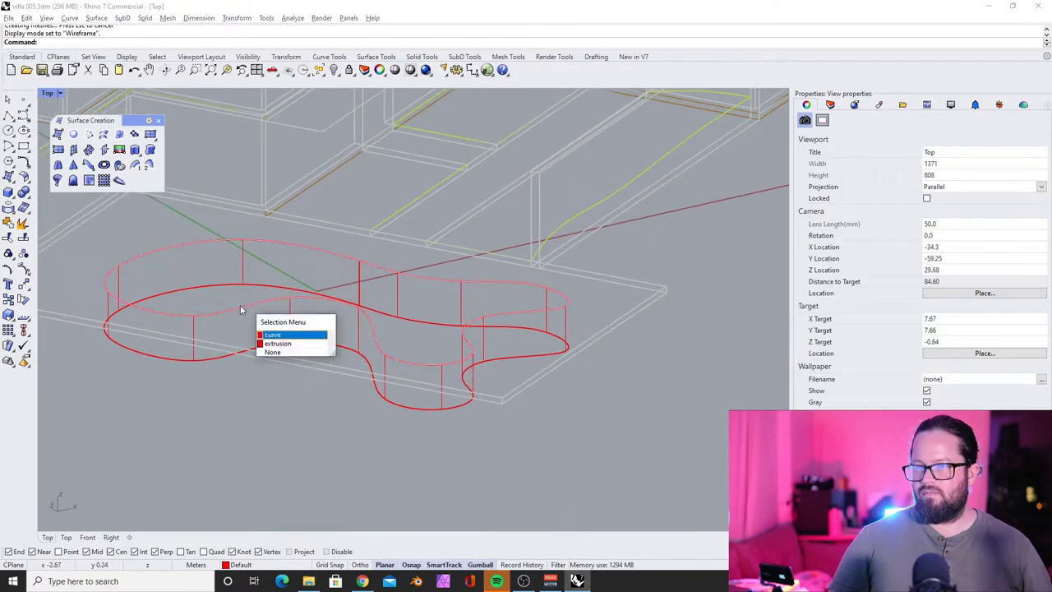
pyautogui.click(286, 336)
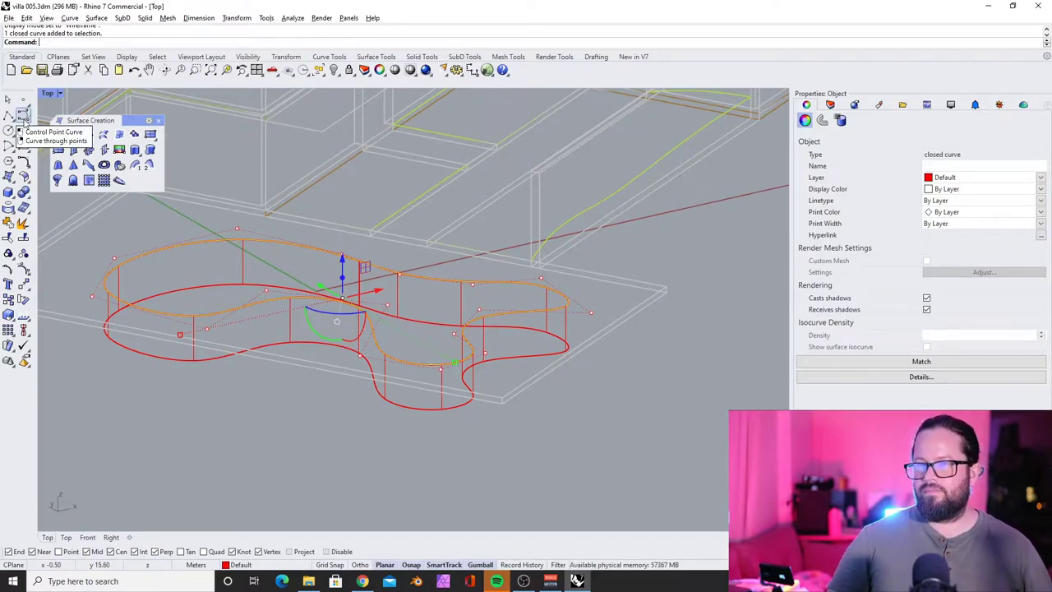
pyautogui.press('Escape')
# - Draw a vertical line upward from a point on the closed curve's outline
pyautogui.click(12, 118)
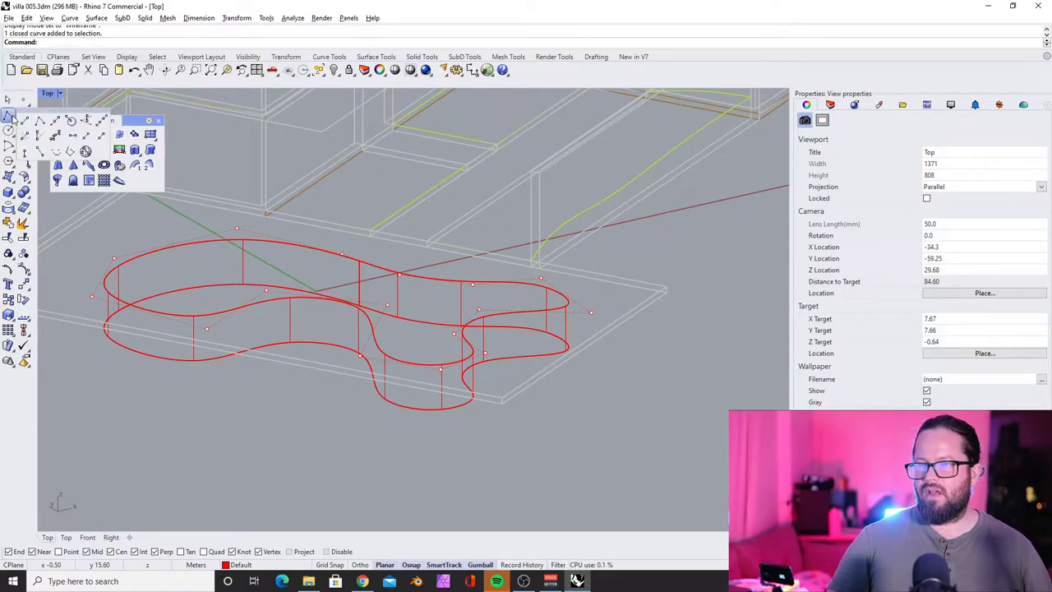
pyautogui.click(72, 122)
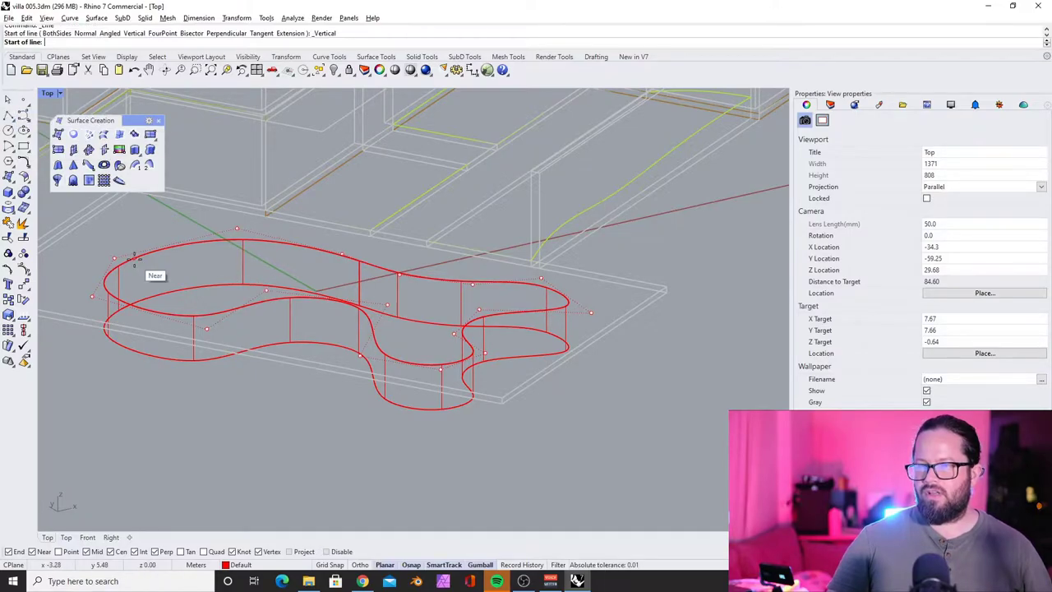
pyautogui.scroll(-2, 223, 279)
pyautogui.scroll(6, 120, 260)
pyautogui.scroll(-6, 155, 254)
pyautogui.scroll(2, 156, 257)
pyautogui.click(169, 280)
pyautogui.scroll(-4, 172, 271)
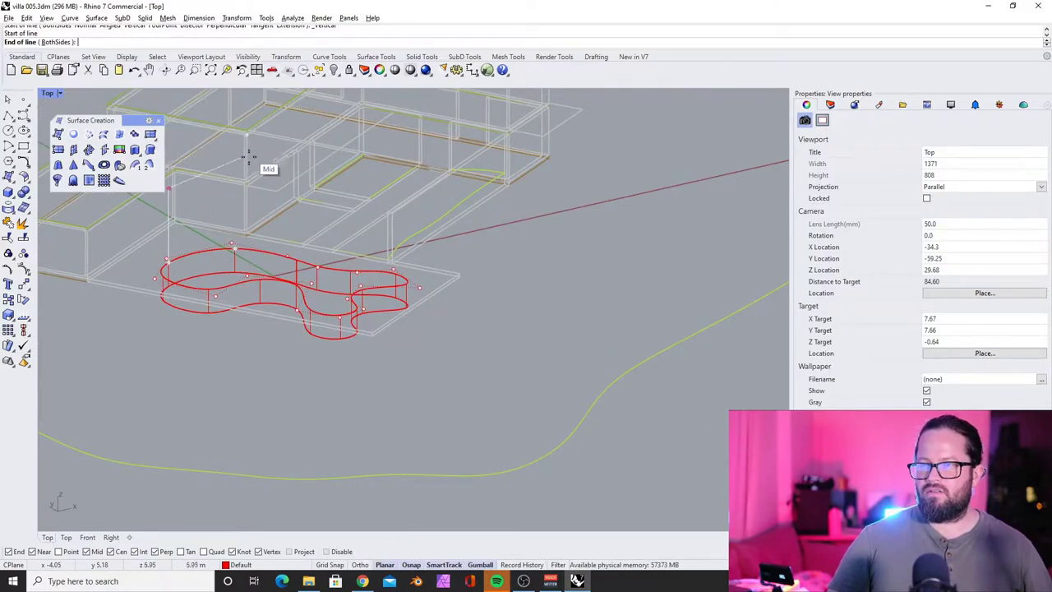
pyautogui.press('Escape')
pyautogui.scroll(3, 228, 311)
# - Select the closed curve and isolate it from the rest of the villa model
pyautogui.click(232, 306)
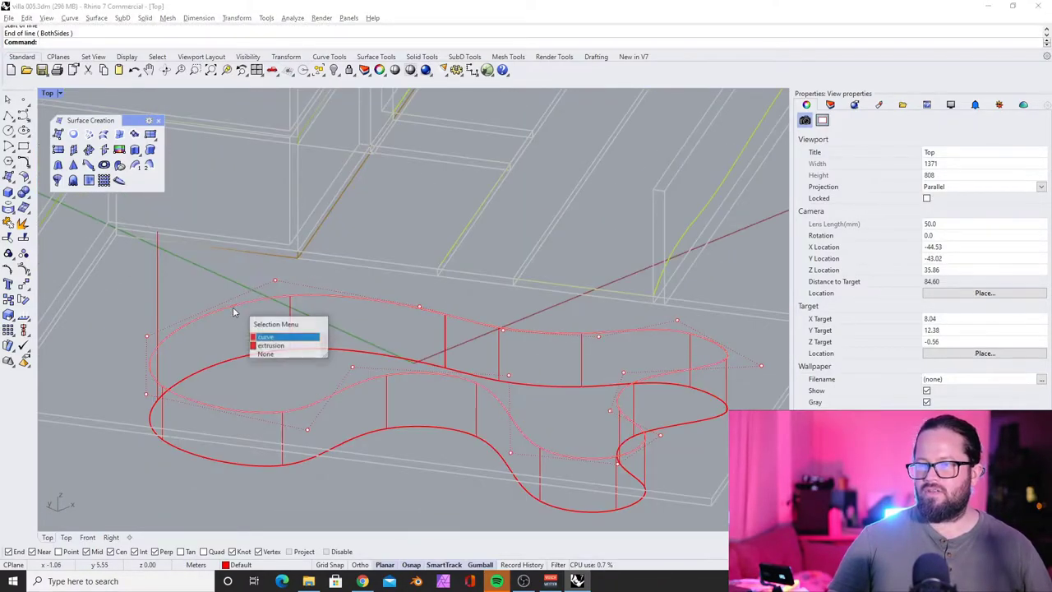
pyautogui.click(267, 337)
pyautogui.click(333, 70)
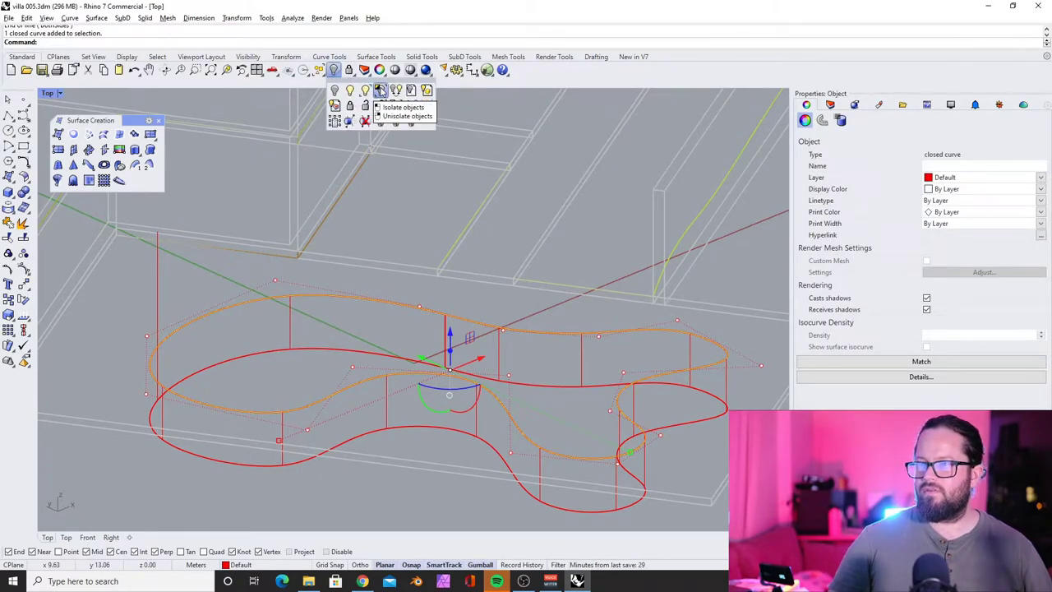
pyautogui.click(379, 90)
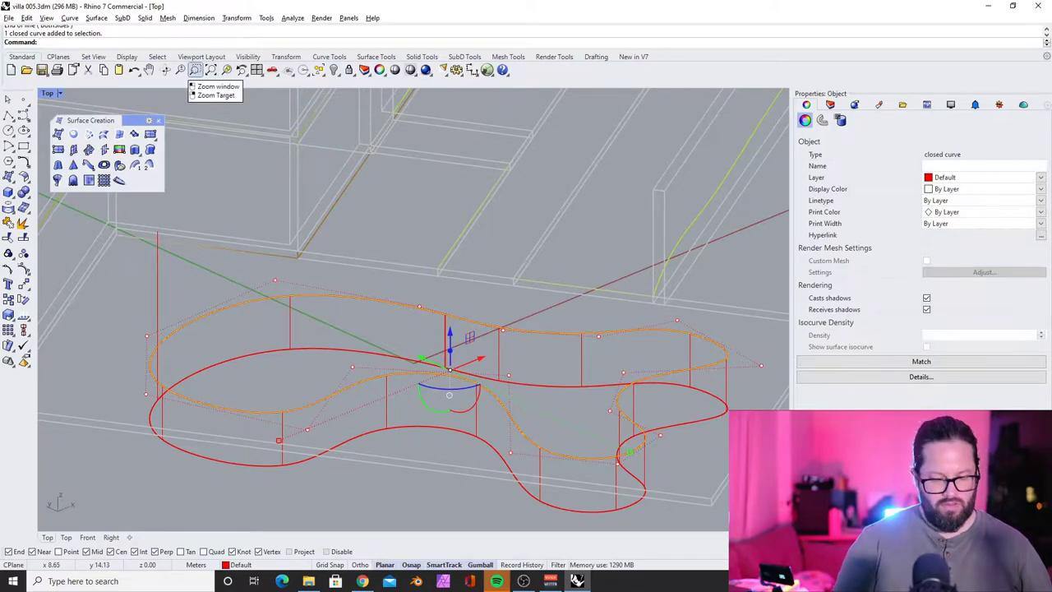
pyautogui.scroll(3, 311, 230)
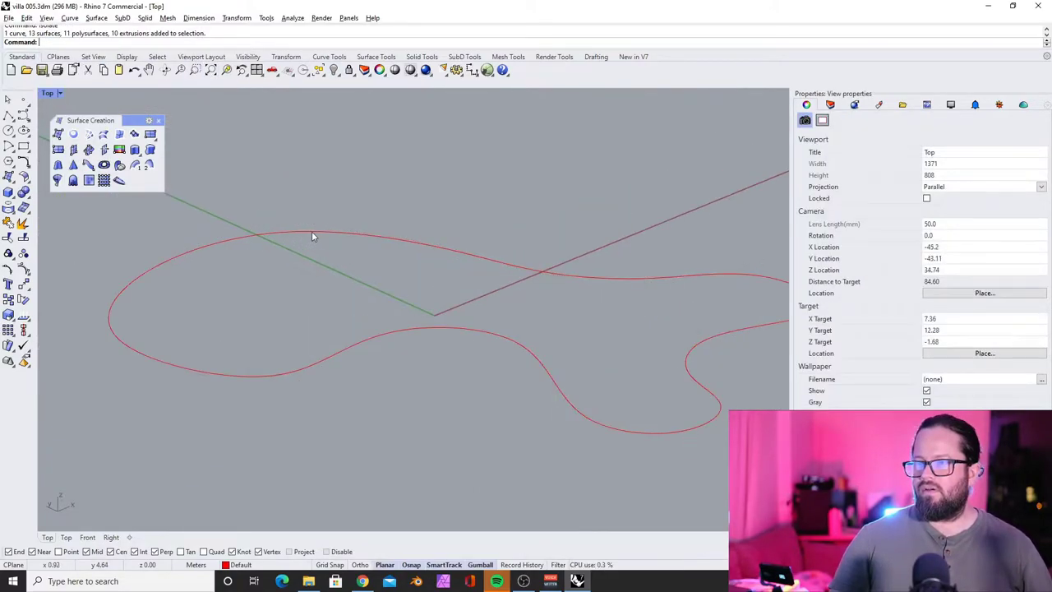
# - Draw a vertical line about 1.8 m long downward from the far edge of the isolated curve
pyautogui.click(312, 231)
pyautogui.press('Escape')
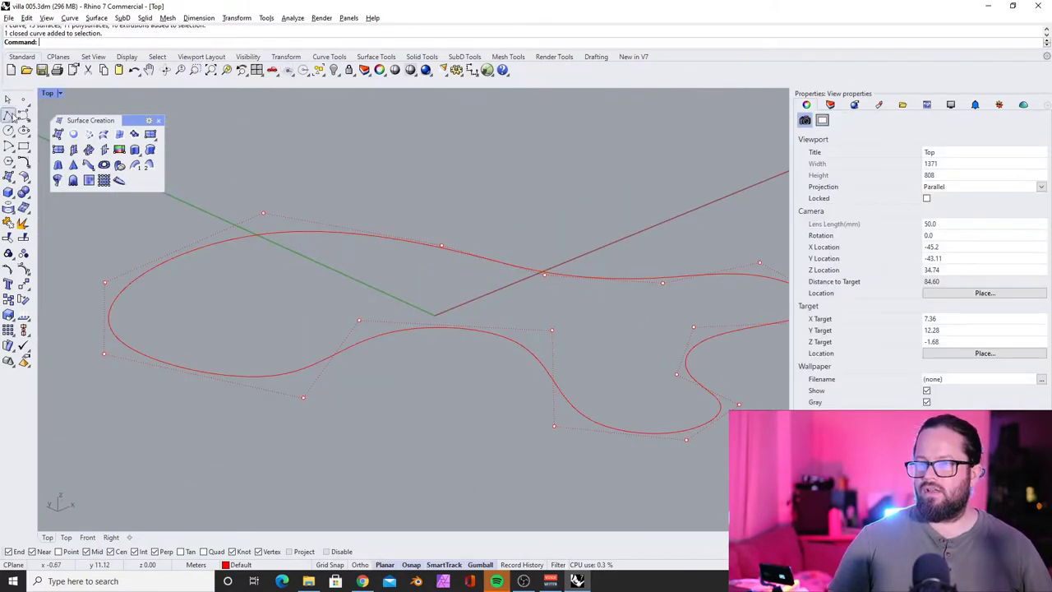
pyautogui.click(8, 118)
pyautogui.click(86, 121)
pyautogui.click(303, 230)
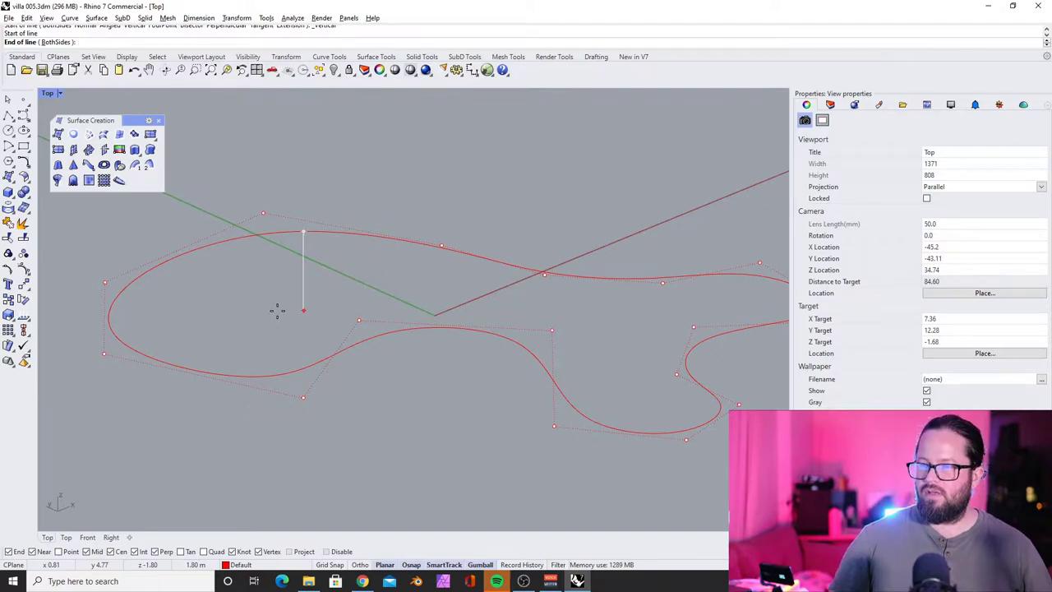
pyautogui.click(277, 310)
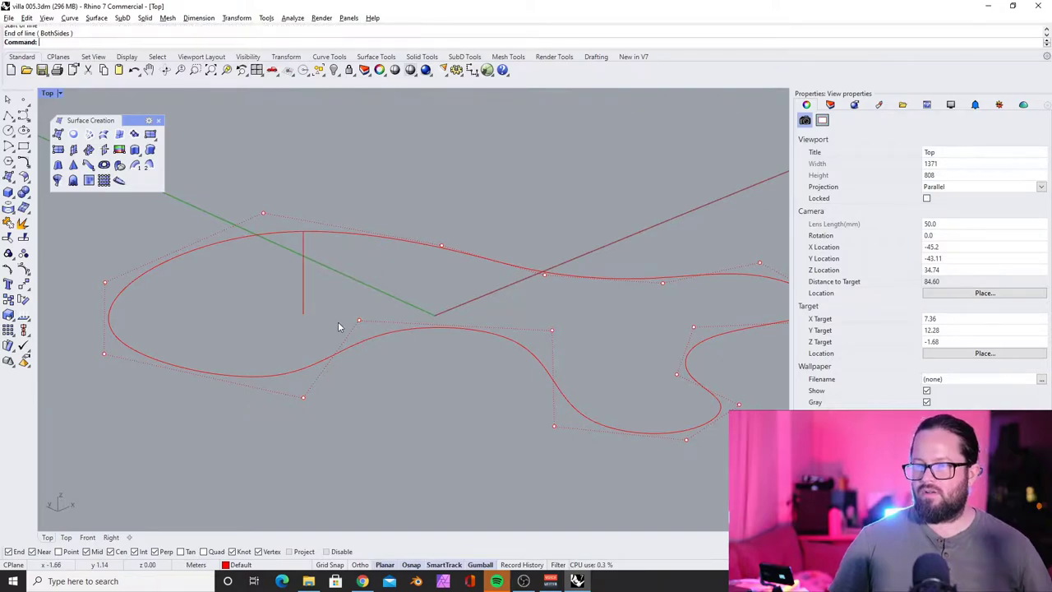
# - Trace the vertical line with a control point curve, placing points from top to bottom, and delete the line
pyautogui.click(24, 117)
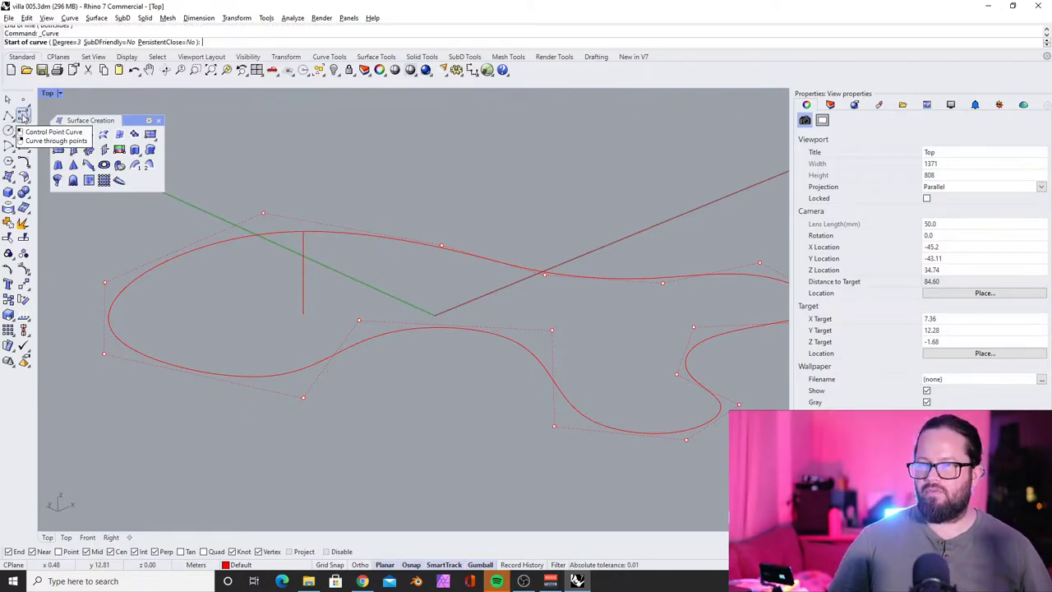
pyautogui.click(303, 233)
pyautogui.click(302, 272)
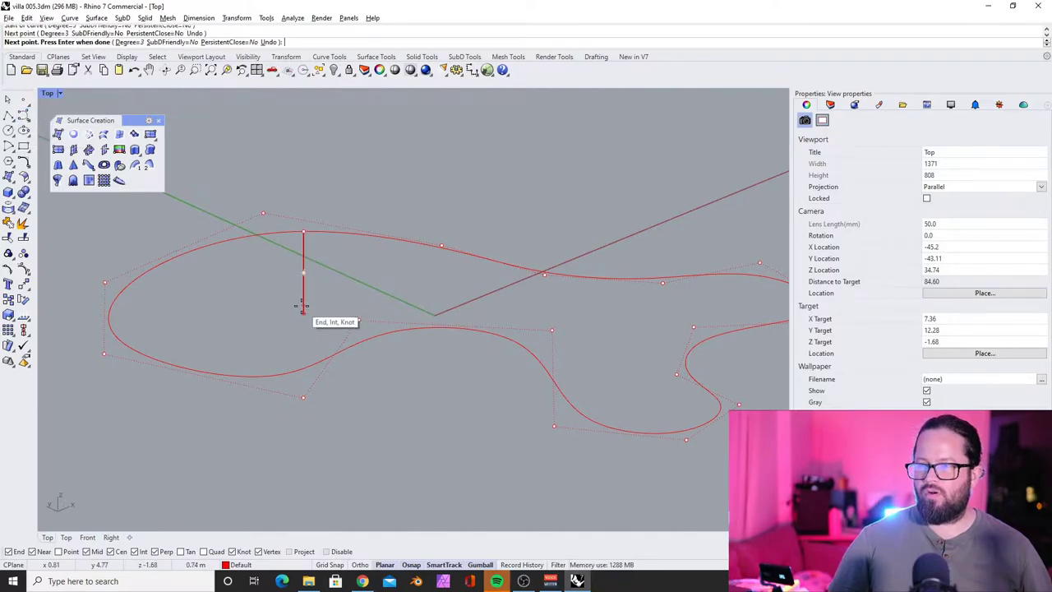
pyautogui.click(304, 302)
pyautogui.press('Return')
pyautogui.scroll(2, 304, 287)
pyautogui.click(307, 272)
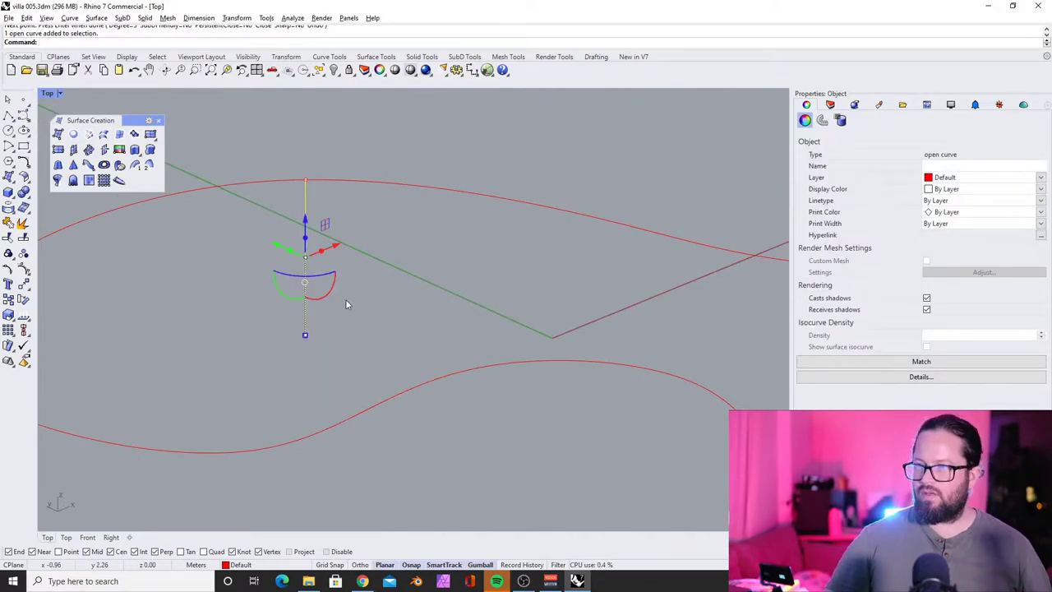
pyautogui.press('Delete')
# - Bend the vertical curve into an S shape by shifting its control points sideways along the green axis
pyautogui.click(298, 250)
pyautogui.scroll(2, 329, 247)
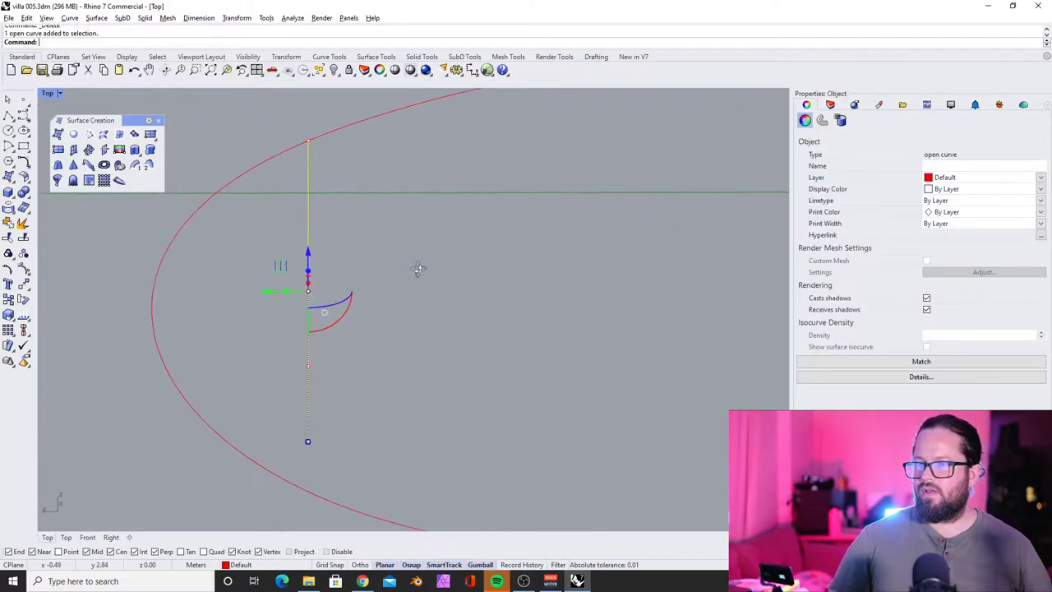
pyautogui.click(287, 357)
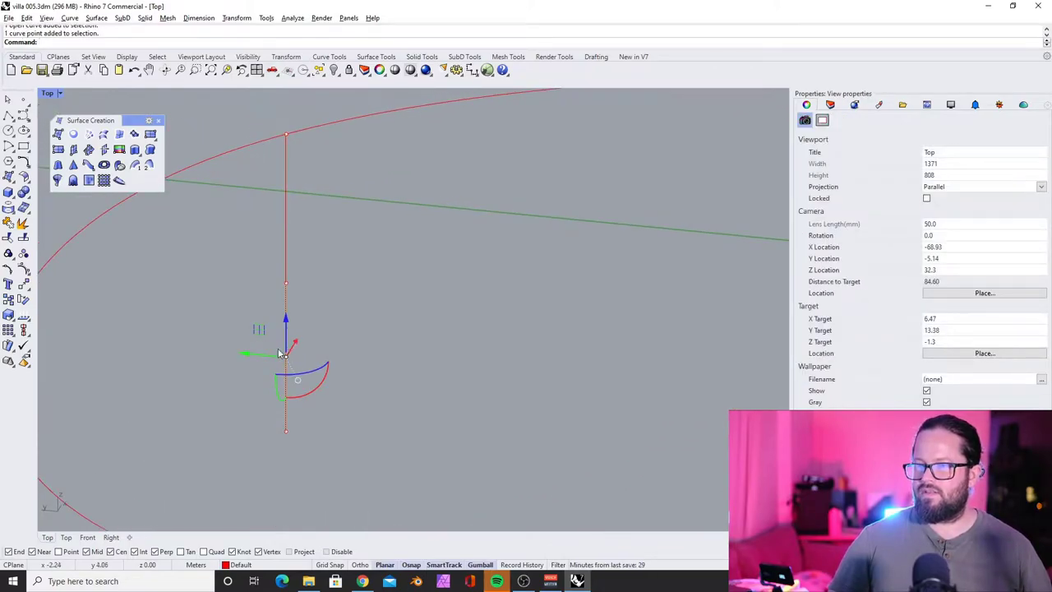
pyautogui.moveTo(252, 355); pyautogui.dragTo(287, 356)
pyautogui.click(287, 431)
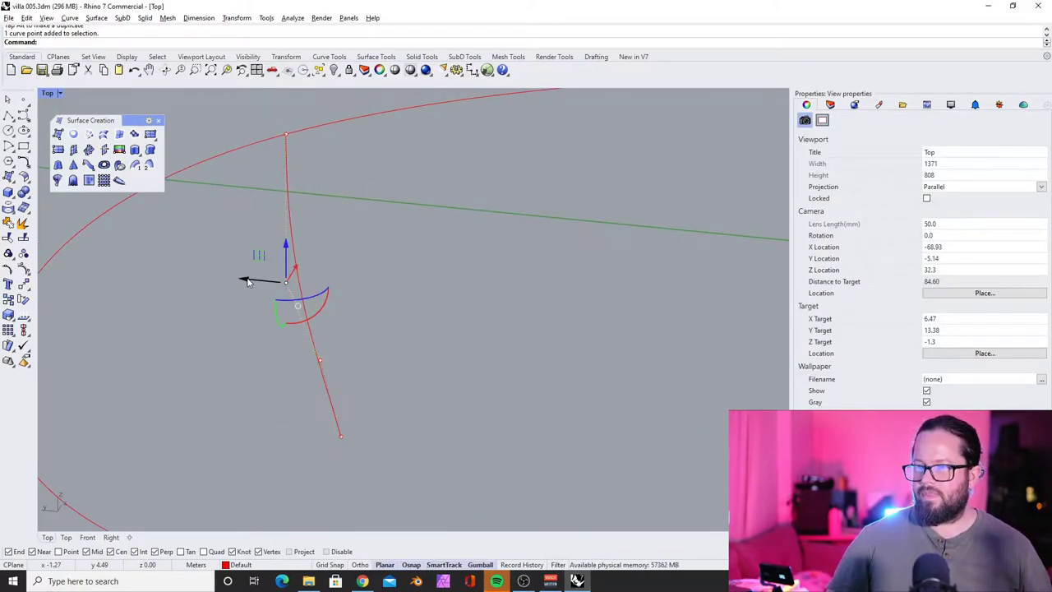
pyautogui.moveTo(248, 282); pyautogui.dragTo(277, 282)
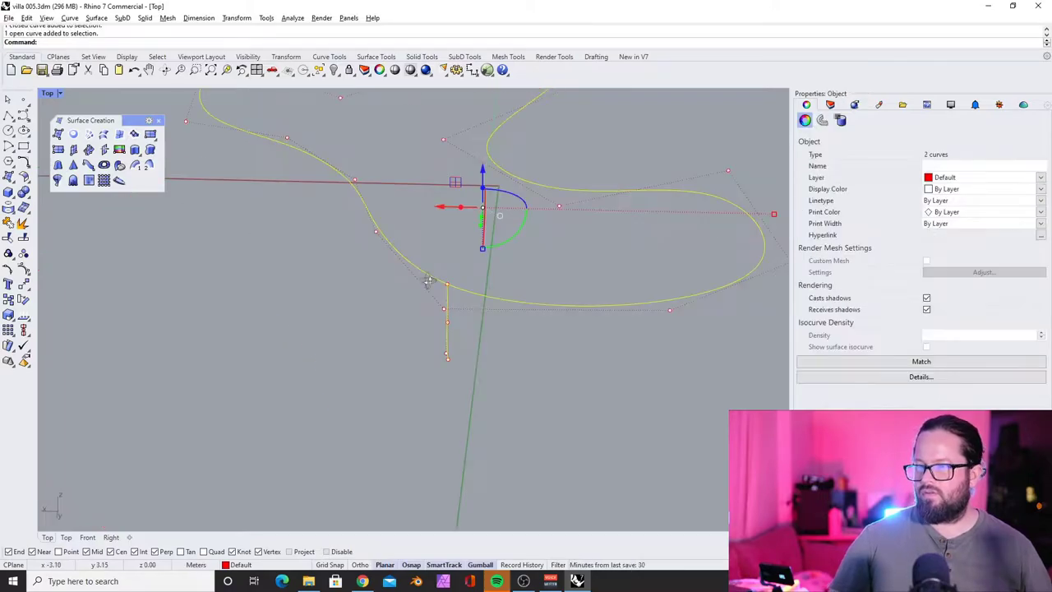
# - Extrude the closed curve along the S-shaped curve as a surface, picking the S-shaped curve as the path
pyautogui.moveTo(427, 281); pyautogui.dragTo(233, 289, button='right')
pyautogui.scroll(5, 221, 207)
pyautogui.press('Escape')
pyautogui.click(229, 194)
pyautogui.keyDown('ctrl'); pyautogui.keyDown('shift'); pyautogui.moveTo(230, 194); pyautogui.dragTo(241, 286, button='right'); pyautogui.keyUp('shift'); pyautogui.keyUp('ctrl')
pyautogui.keyDown('ctrl'); pyautogui.keyDown('shift'); pyautogui.moveTo(249, 191); pyautogui.dragTo(336, 231, button='right'); pyautogui.keyUp('shift'); pyautogui.keyUp('ctrl')
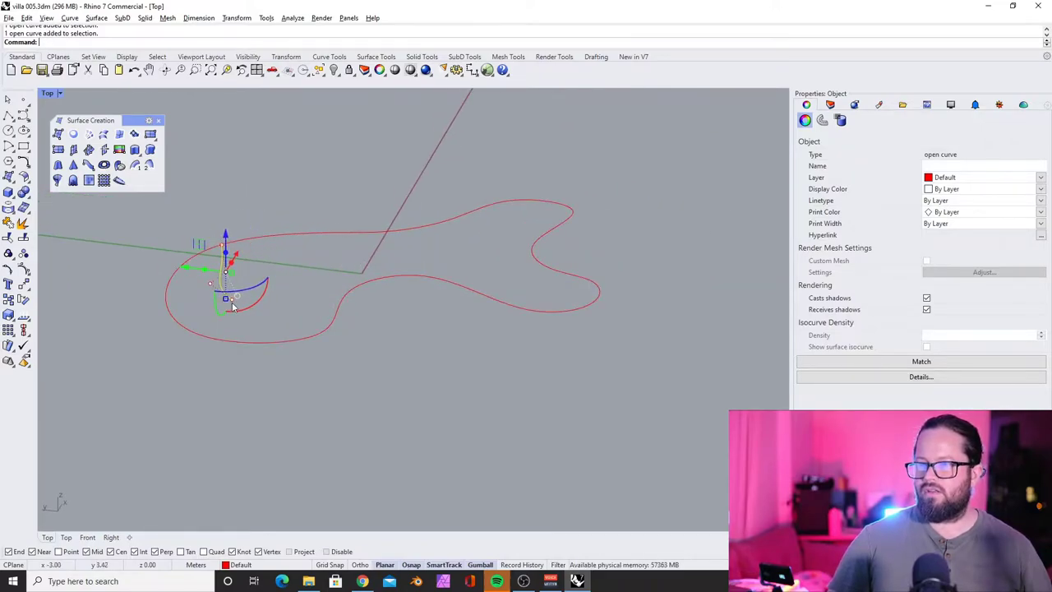
pyautogui.click(302, 227)
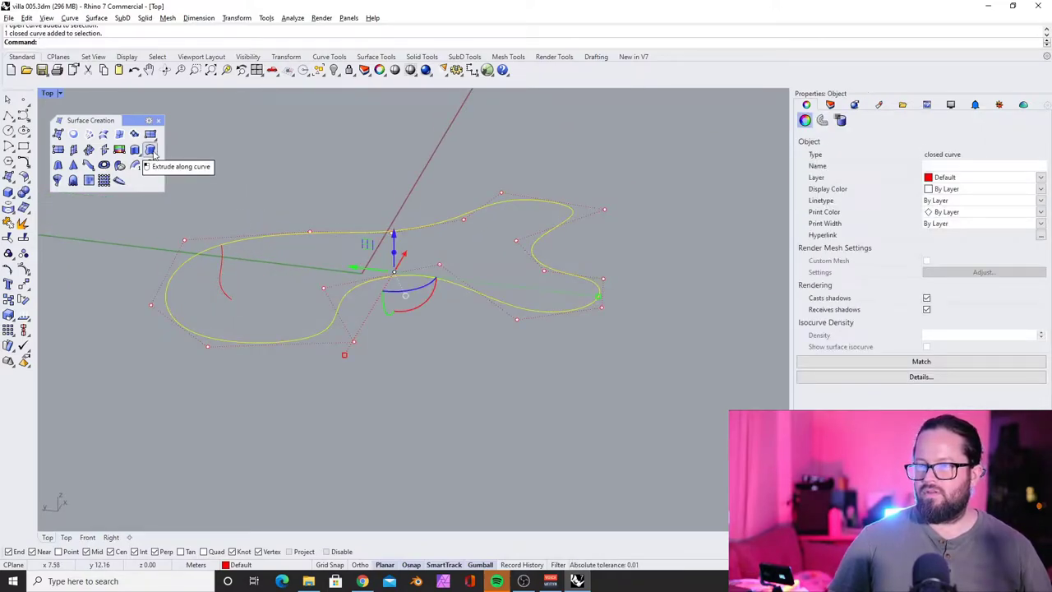
pyautogui.click(150, 150)
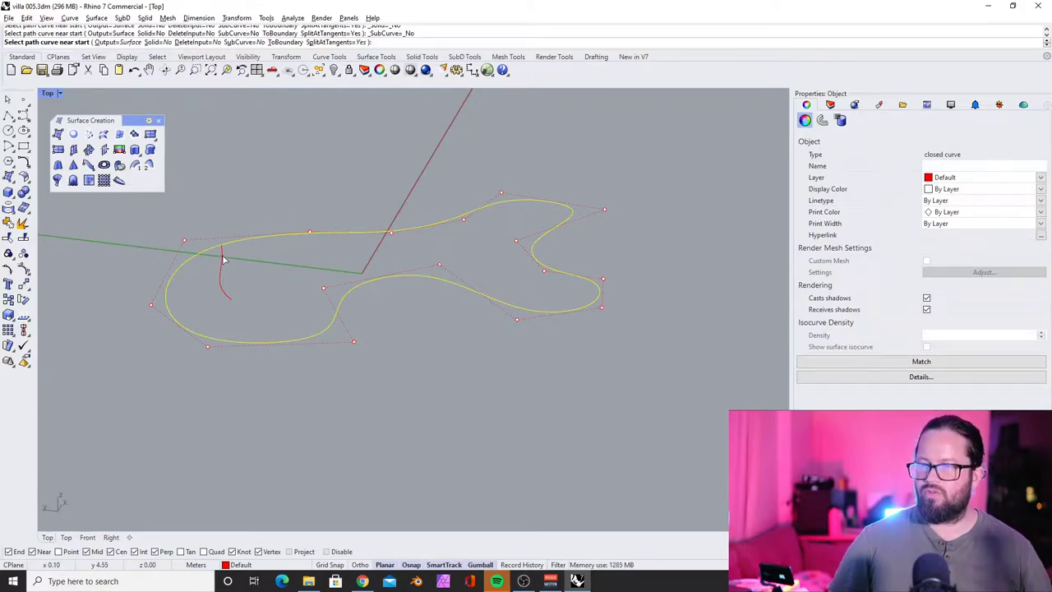
pyautogui.click(227, 297)
pyautogui.moveTo(409, 340)
pyautogui.mouseDown(button='right')
pyautogui.moveTo(398, 310)
pyautogui.moveTo(393, 330)
pyautogui.mouseUp(button='right')
pyautogui.moveTo(152, 212); pyautogui.dragTo(200, 222, button='right')
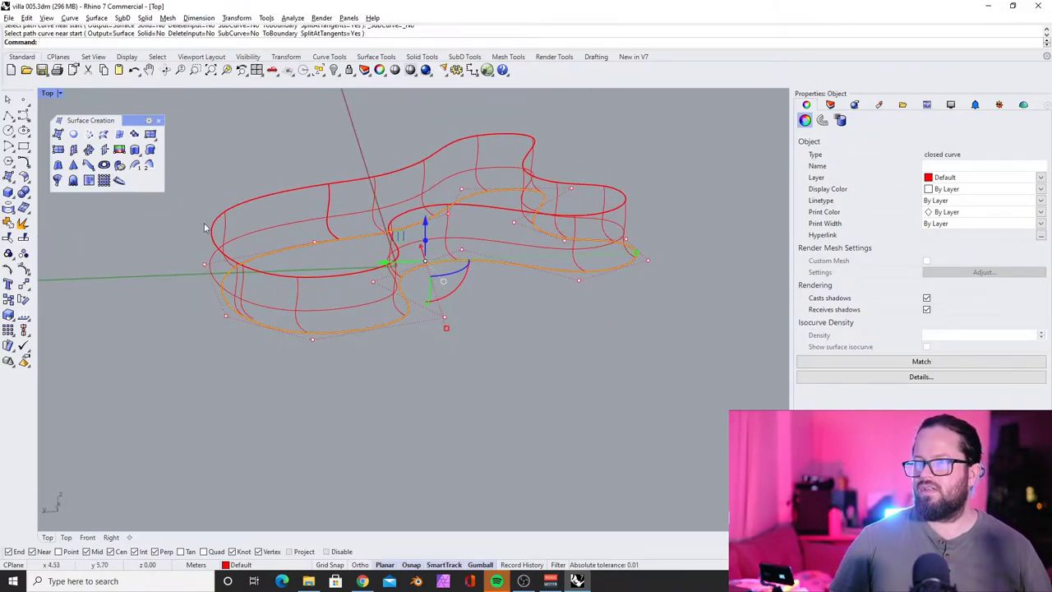
pyautogui.keyDown('shift'); pyautogui.moveTo(301, 205); pyautogui.dragTo(299, 241, button='right'); pyautogui.keyUp('shift')
pyautogui.rightClick(299, 241)
pyautogui.click(338, 71)
pyautogui.click(349, 90)
pyautogui.hotkey('ctrl', 'z')
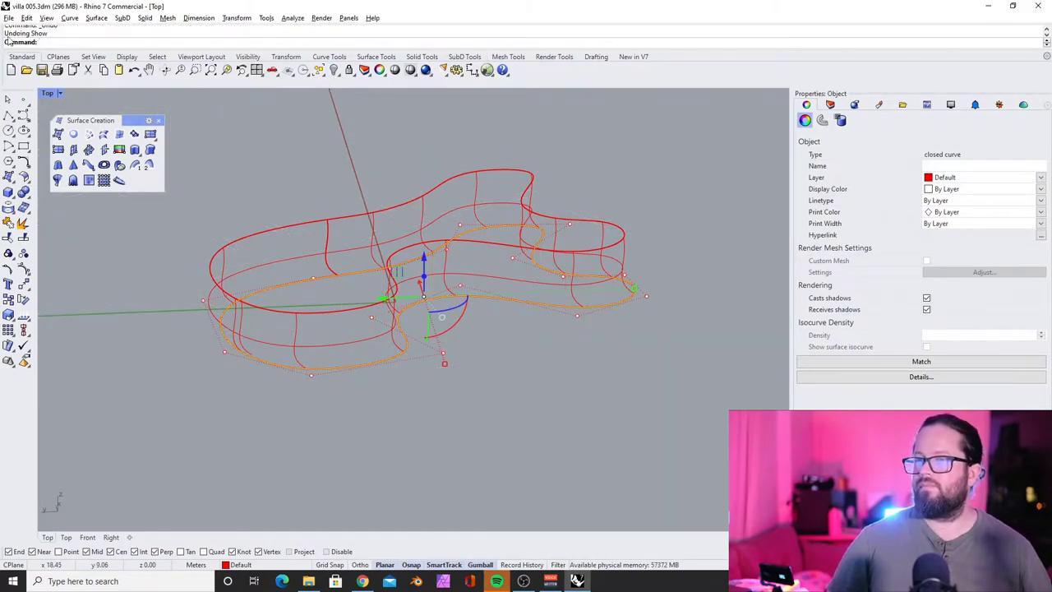
# - Set the viewport's display mode to Rendered and inspect the curved extruded wall from above and from the side
pyautogui.click(47, 94)
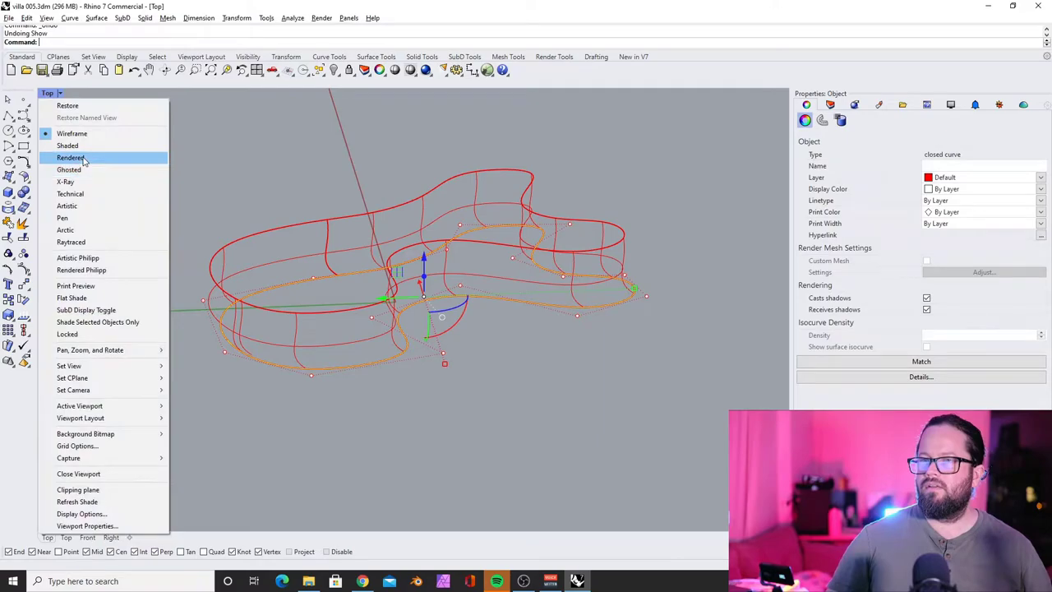
pyautogui.click(73, 156)
pyautogui.moveTo(429, 279); pyautogui.dragTo(333, 239, button='right')
pyautogui.scroll(5, 337, 235)
pyautogui.scroll(-4, 456, 295)
pyautogui.moveTo(443, 305); pyautogui.dragTo(520, 293, button='right')
pyautogui.keyDown('ctrl'); pyautogui.keyDown('shift'); pyautogui.moveTo(211, 319); pyautogui.dragTo(289, 337, button='right'); pyautogui.keyUp('shift'); pyautogui.keyUp('ctrl')
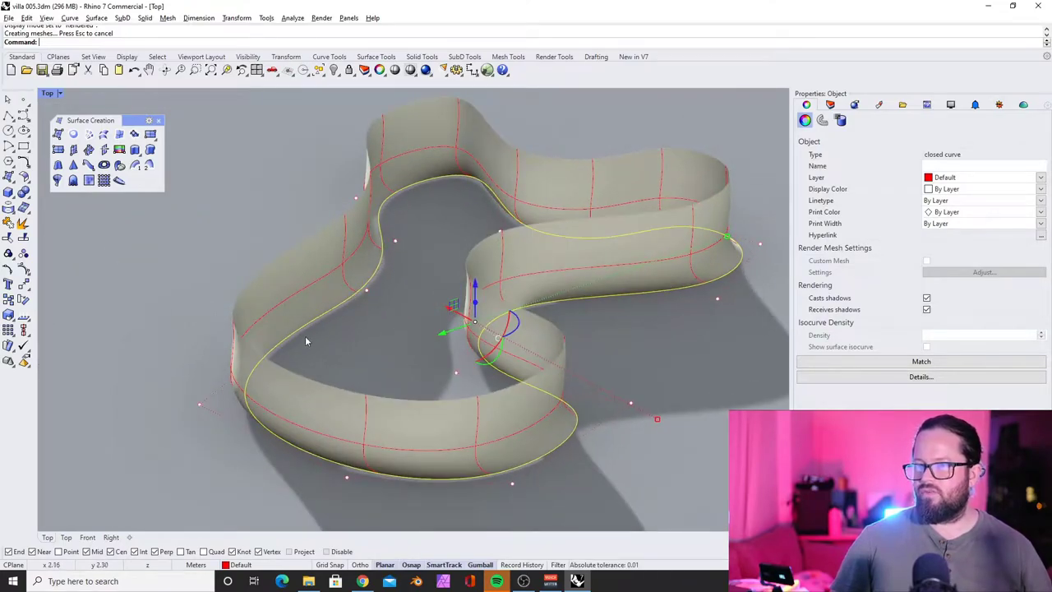
pyautogui.keyDown('ctrl'); pyautogui.keyDown('shift'); pyautogui.moveTo(378, 280); pyautogui.dragTo(355, 244, button='right'); pyautogui.keyUp('shift'); pyautogui.keyUp('ctrl')
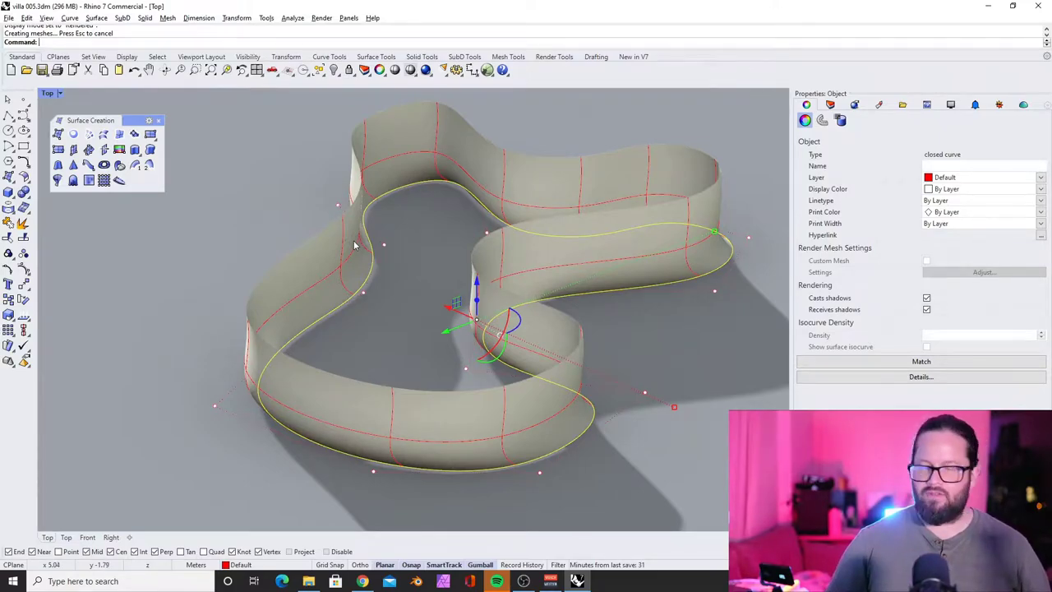
pyautogui.keyDown('ctrl'); pyautogui.keyDown('shift'); pyautogui.moveTo(288, 232); pyautogui.dragTo(715, 216, button='right'); pyautogui.keyUp('shift'); pyautogui.keyUp('ctrl')
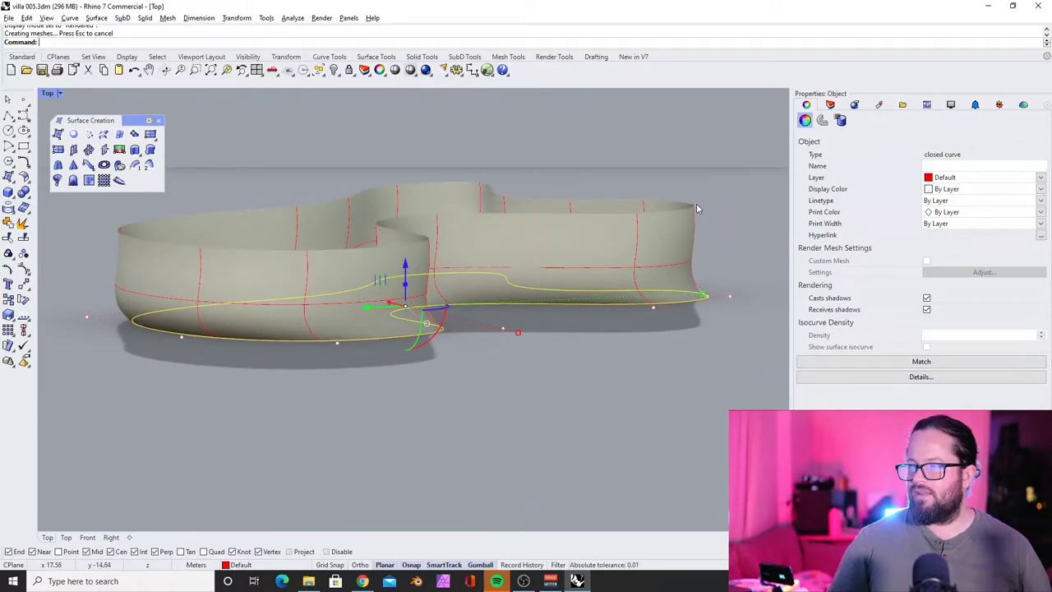
pyautogui.keyDown('ctrl'); pyautogui.keyDown('shift'); pyautogui.moveTo(696, 203); pyautogui.dragTo(296, 287, button='right'); pyautogui.keyUp('shift'); pyautogui.keyUp('ctrl')
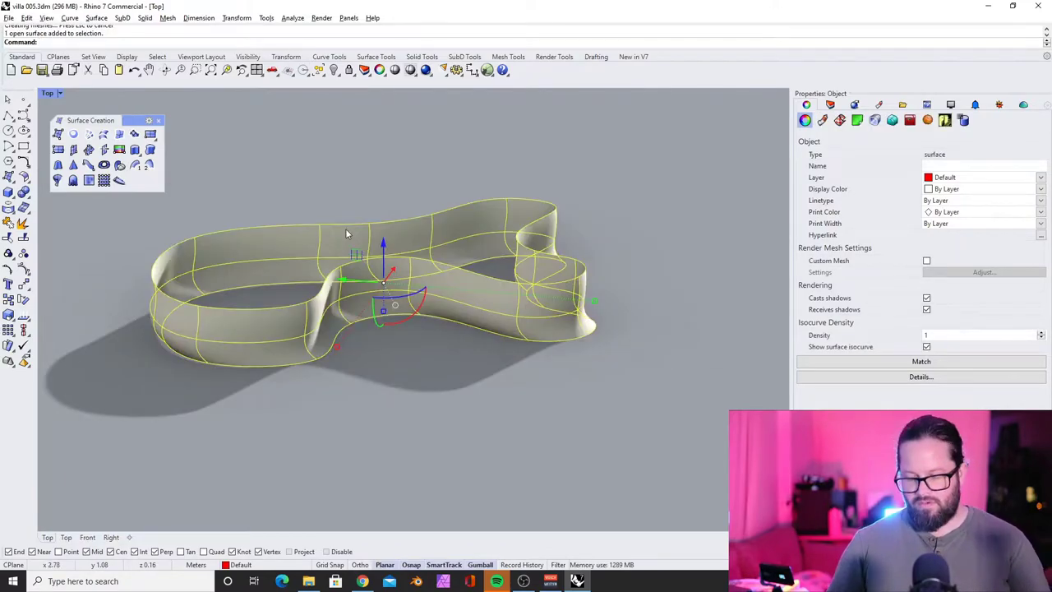
# - Delete the surface extruded along the S-shaped curve
pyautogui.press('Escape')
pyautogui.click(351, 225)
pyautogui.press('Delete')
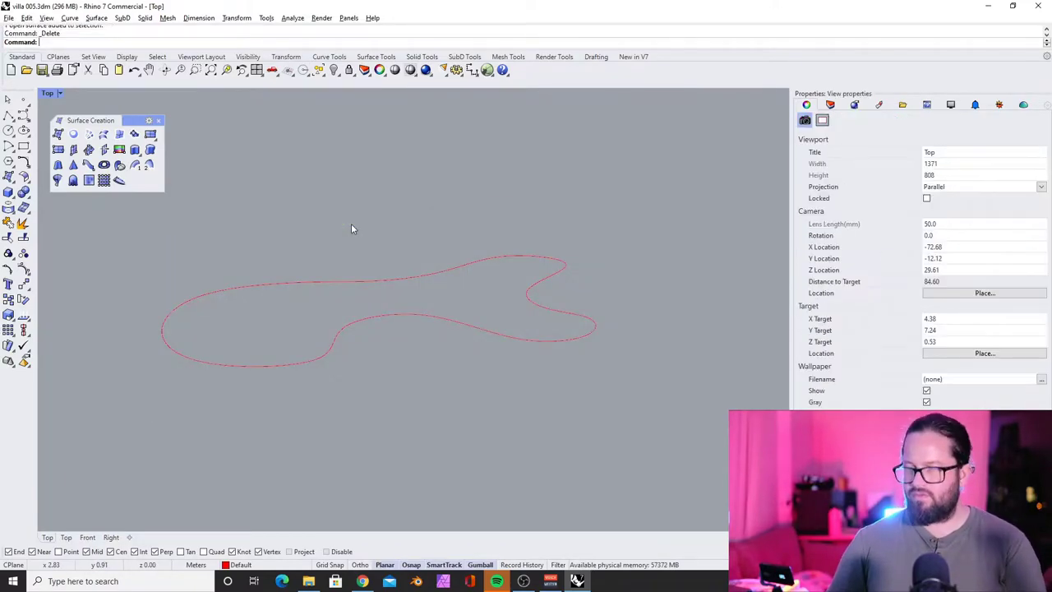
# - Try a tapered solid extrusion of the closed curve with a draft angle of 10, changed to 25
pyautogui.click(388, 273)
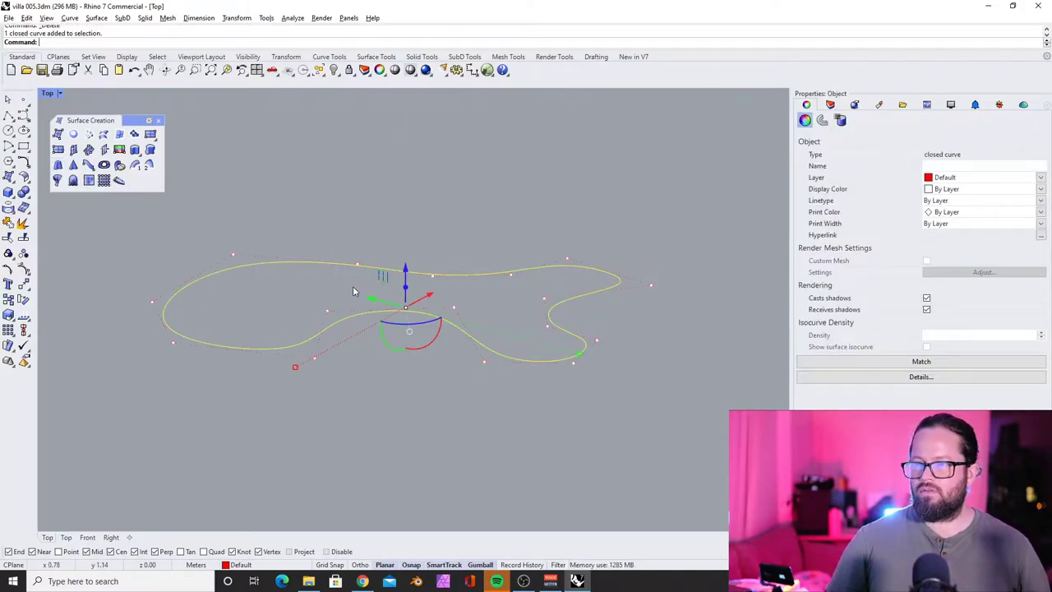
pyautogui.click(57, 165)
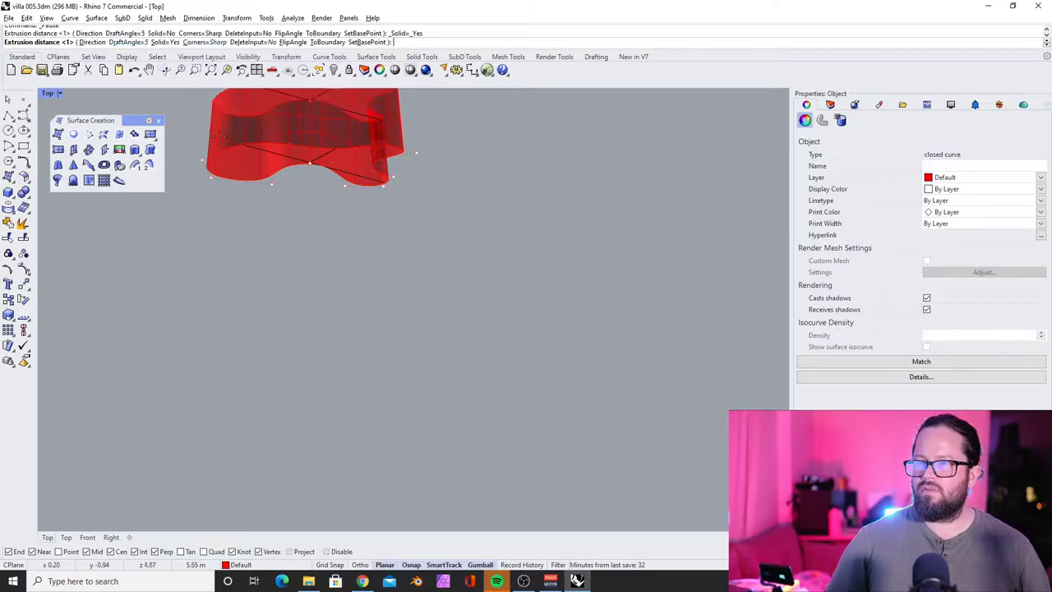
pyautogui.write('r')
pyautogui.press('Return')
pyautogui.write('10')
pyautogui.press('Return')
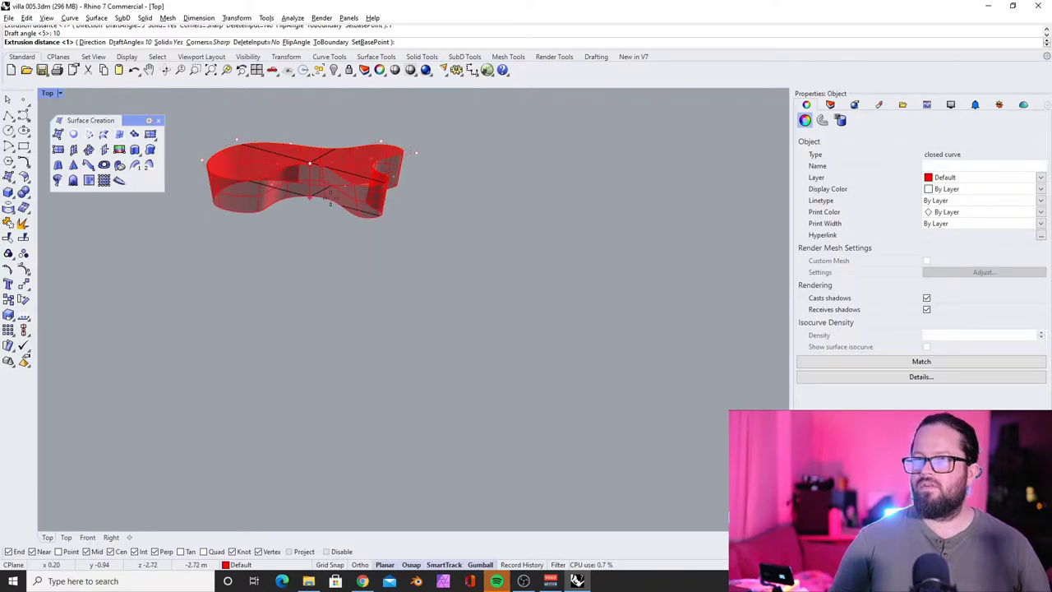
pyautogui.write('r')
pyautogui.press('Return')
pyautogui.write('25')
pyautogui.press('Return')
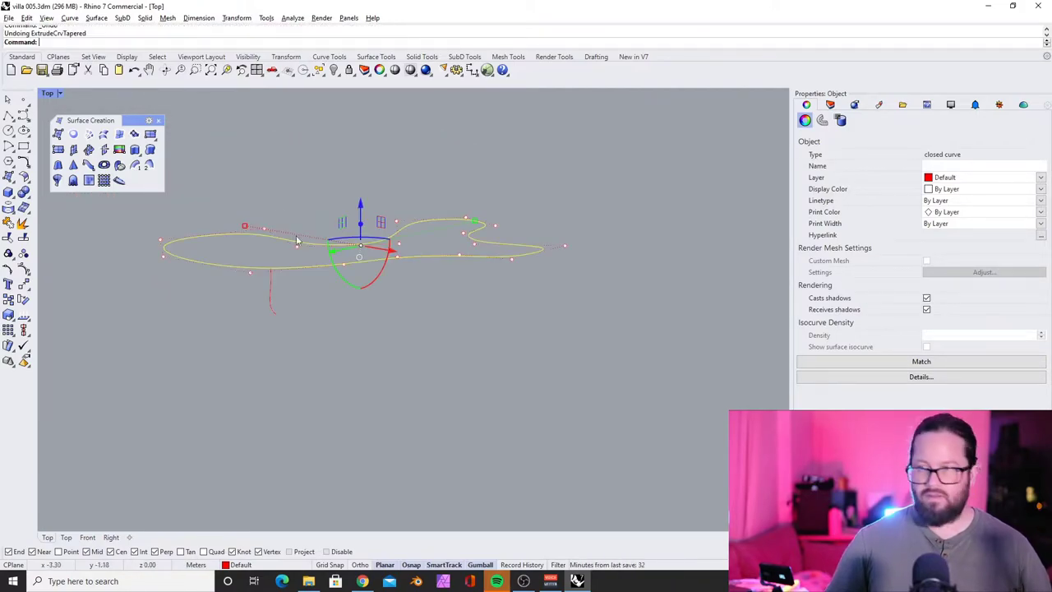
# - Try extruding the closed curve to a single point, and undo the extrusion
pyautogui.moveTo(288, 255); pyautogui.dragTo(298, 315, button='right')
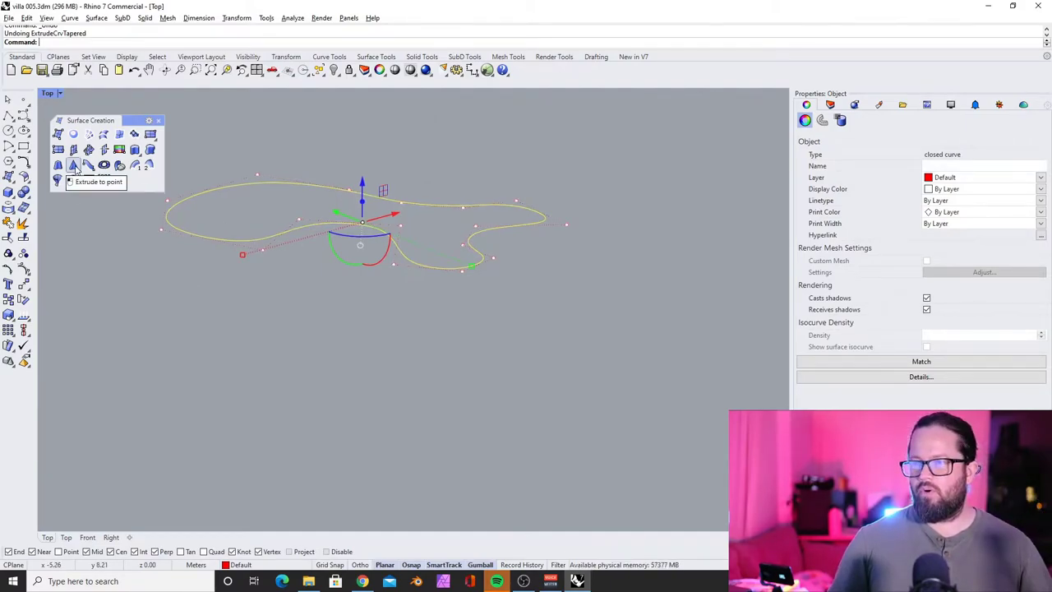
pyautogui.click(74, 167)
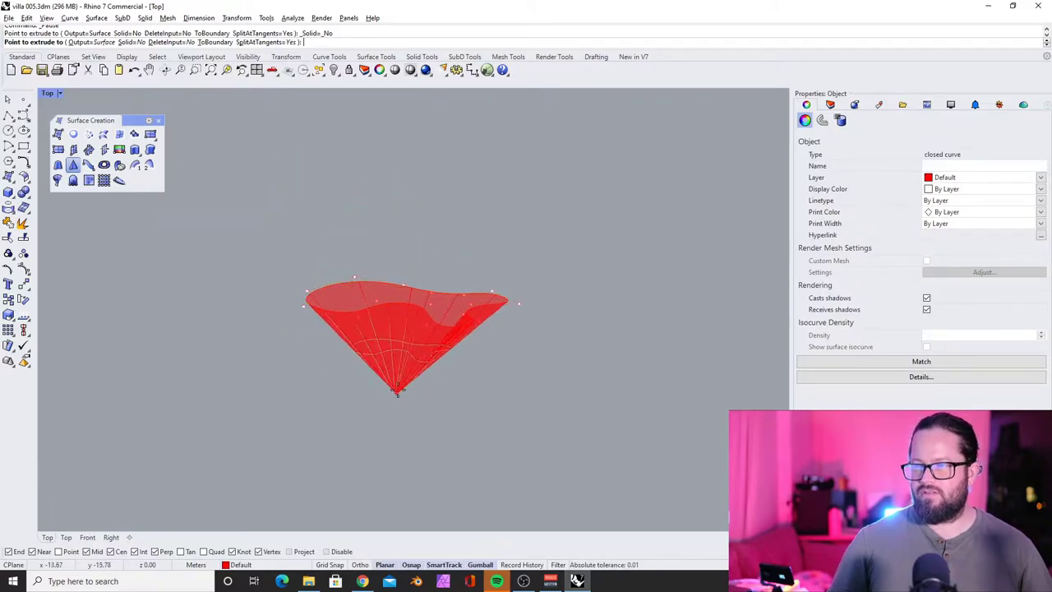
pyautogui.click(395, 260)
pyautogui.hotkey('ctrl', 'z')
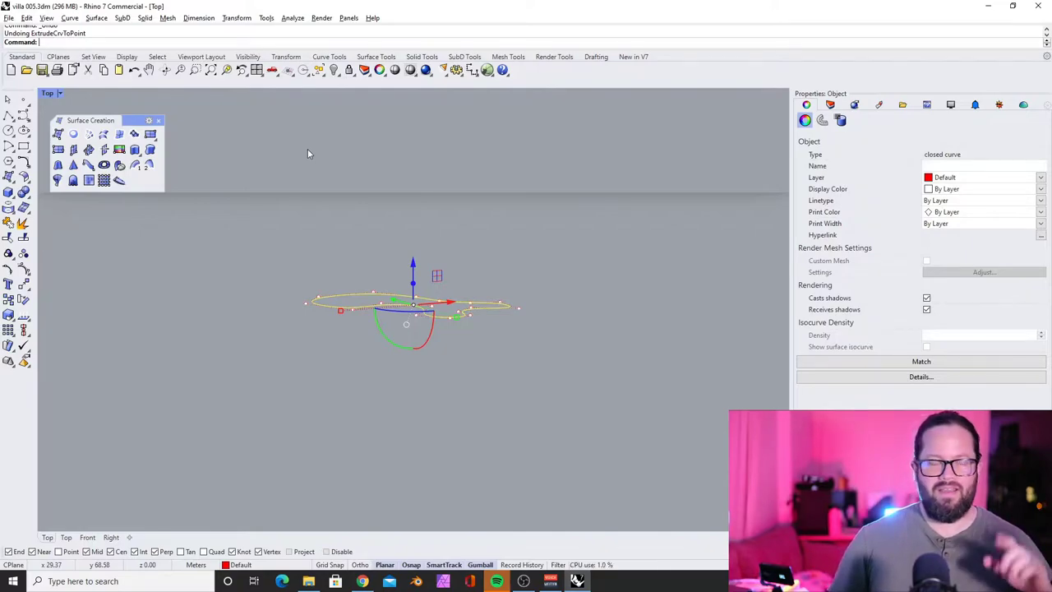
# - Show all hidden objects of the villa model again around the closed curve
pyautogui.click(334, 70)
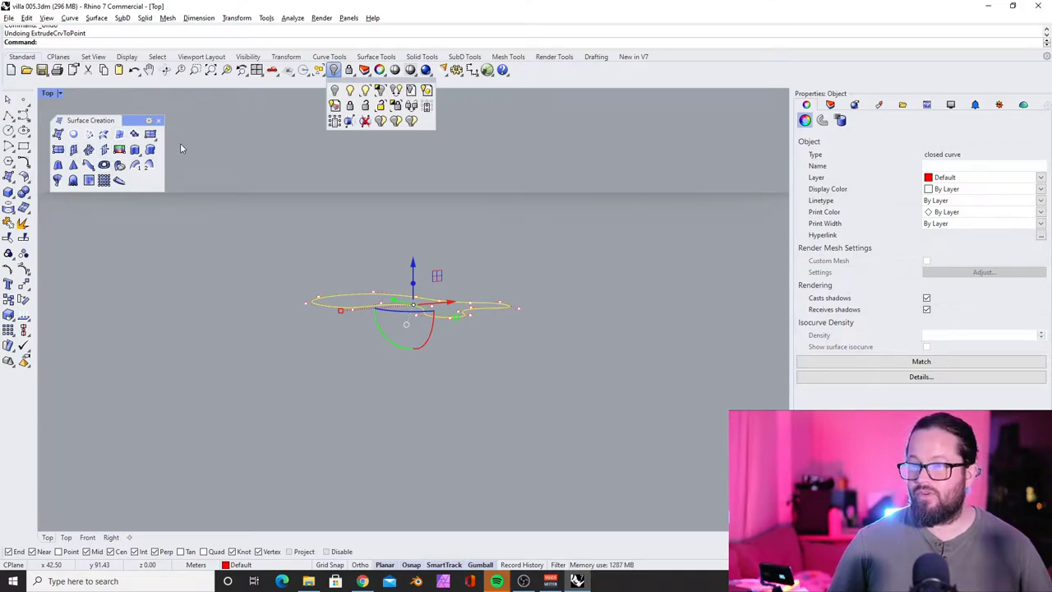
pyautogui.click(134, 150)
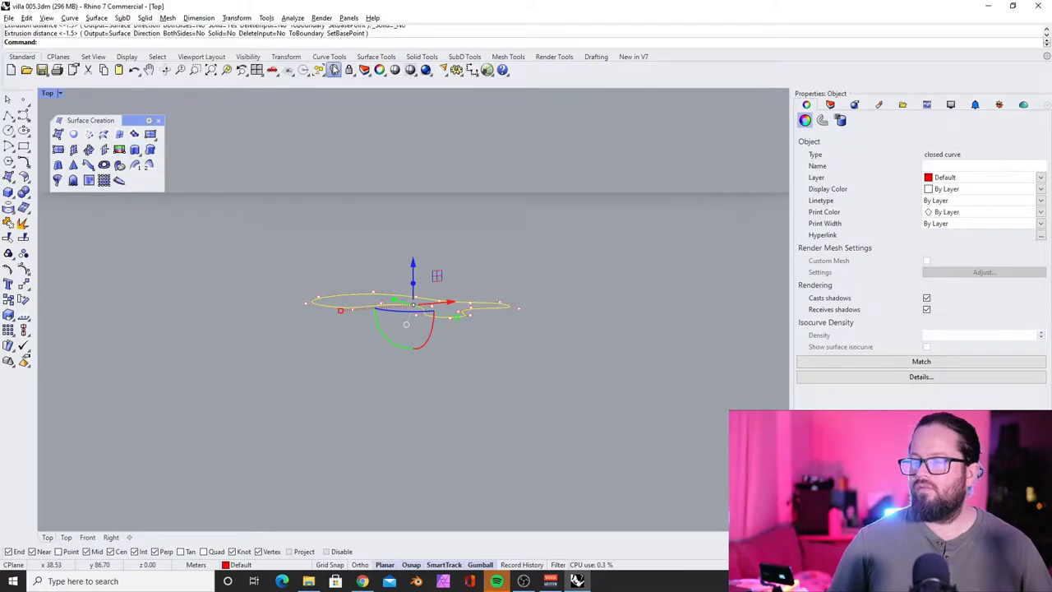
pyautogui.click(354, 94)
pyautogui.press('Escape')
pyautogui.scroll(4, 399, 181)
pyautogui.moveTo(399, 180); pyautogui.dragTo(308, 303, button='right')
pyautogui.scroll(6, 378, 206)
pyautogui.scroll(-4, 357, 209)
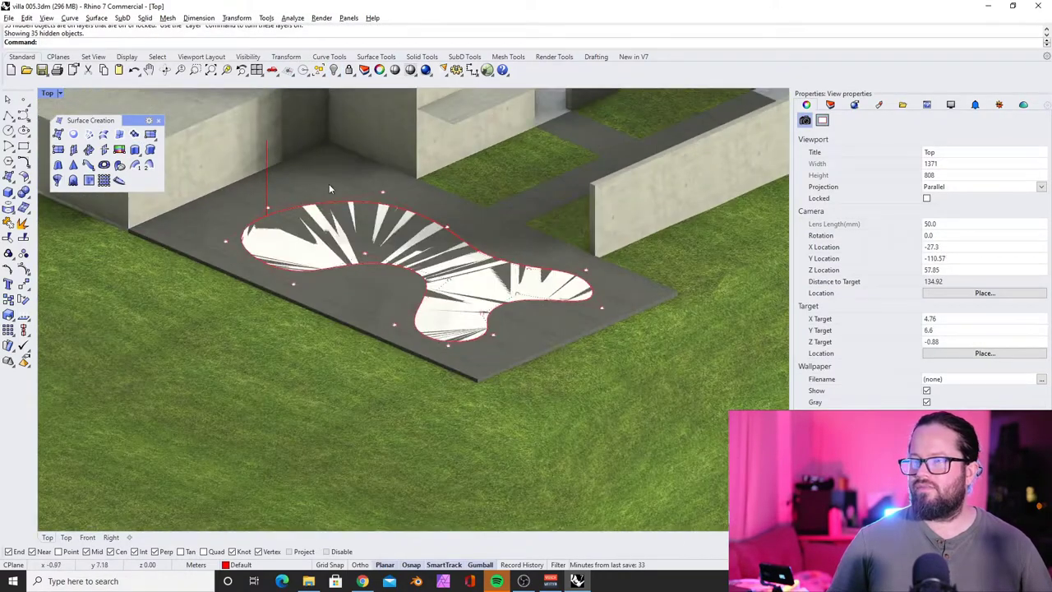
# - Delete the vertical line standing on the closed curve's edge at the driveway paving
pyautogui.scroll(3, 330, 184)
pyautogui.click(326, 158)
pyautogui.scroll(-3, 327, 158)
pyautogui.moveTo(256, 188); pyautogui.dragTo(307, 174, button='right')
pyautogui.scroll(5, 306, 176)
pyautogui.scroll(-5, 304, 178)
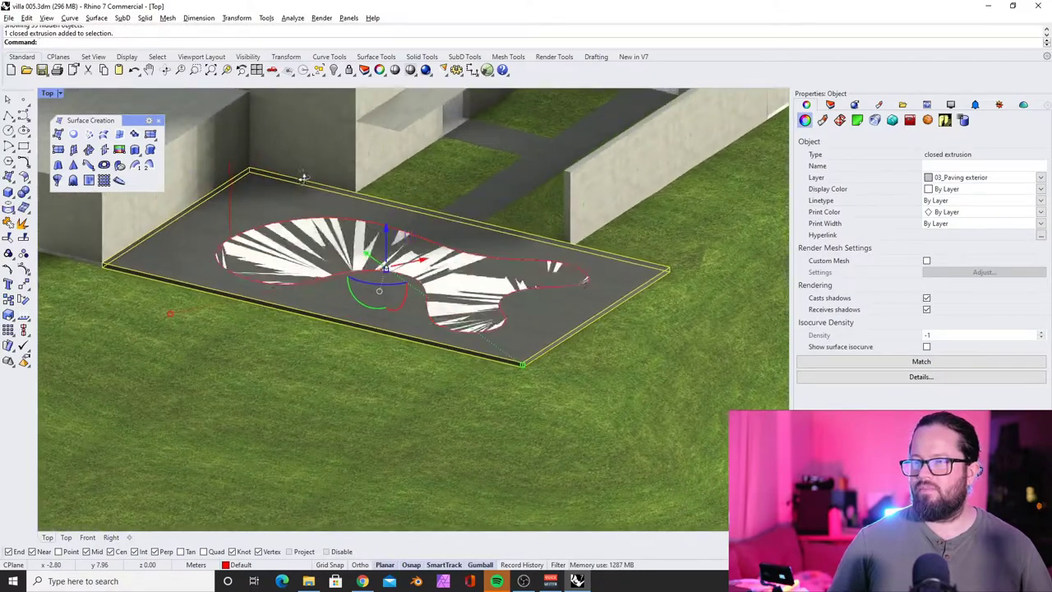
pyautogui.scroll(8, 305, 196)
pyautogui.scroll(-8, 306, 201)
pyautogui.scroll(4, 298, 209)
pyautogui.click(320, 232)
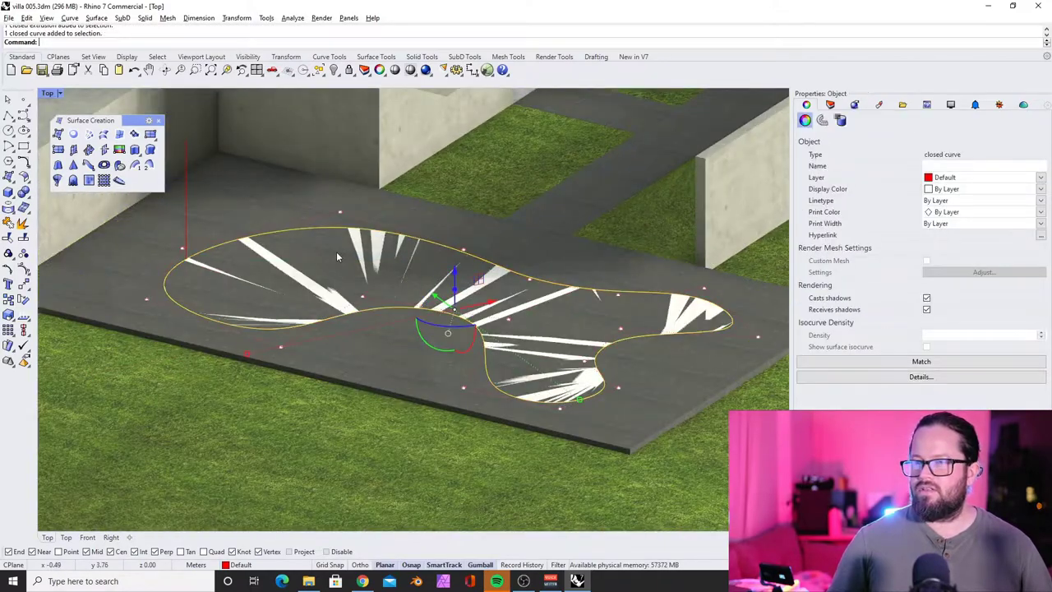
pyautogui.press('Delete')
# - Move the closed curve vertically upward so it sits above the driveway paving
pyautogui.click(260, 237)
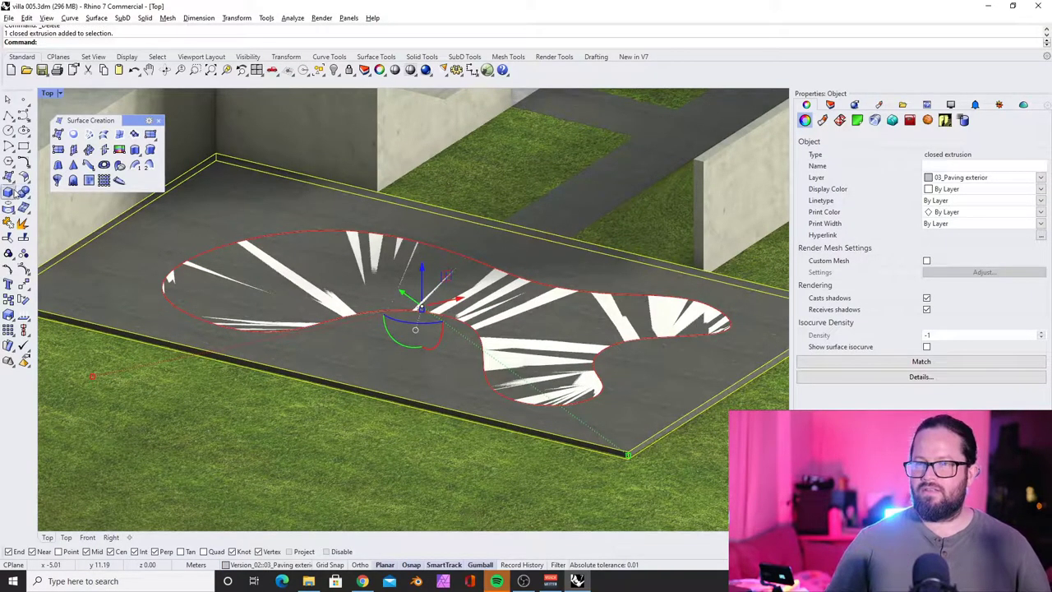
pyautogui.press('Escape')
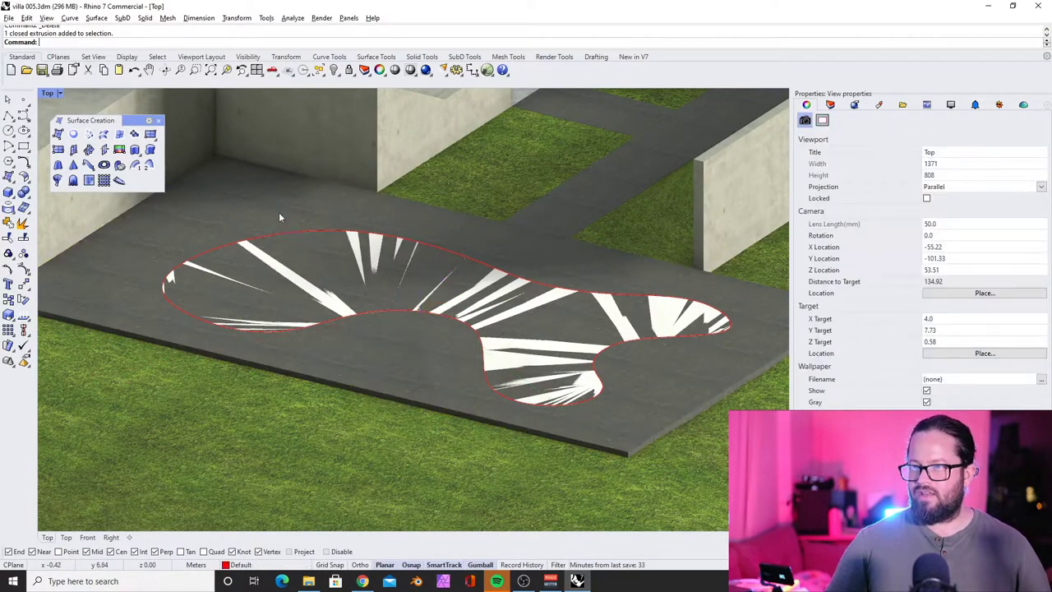
pyautogui.click(280, 218)
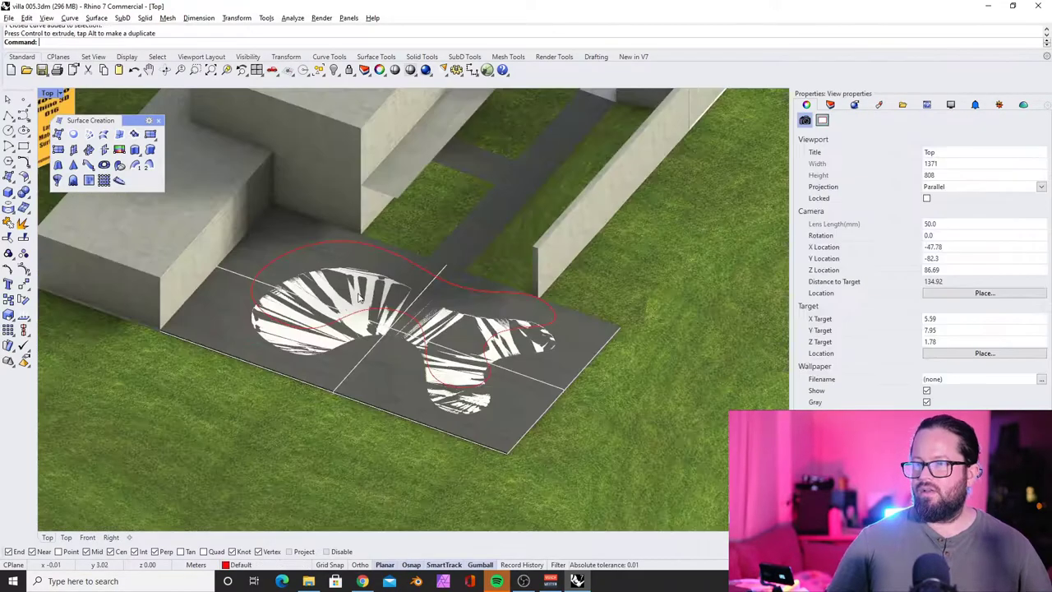
# - Select the closed extrusion overlapping the driveway paving and hide it
pyautogui.click(376, 304)
pyautogui.click(473, 377)
pyautogui.click(476, 415)
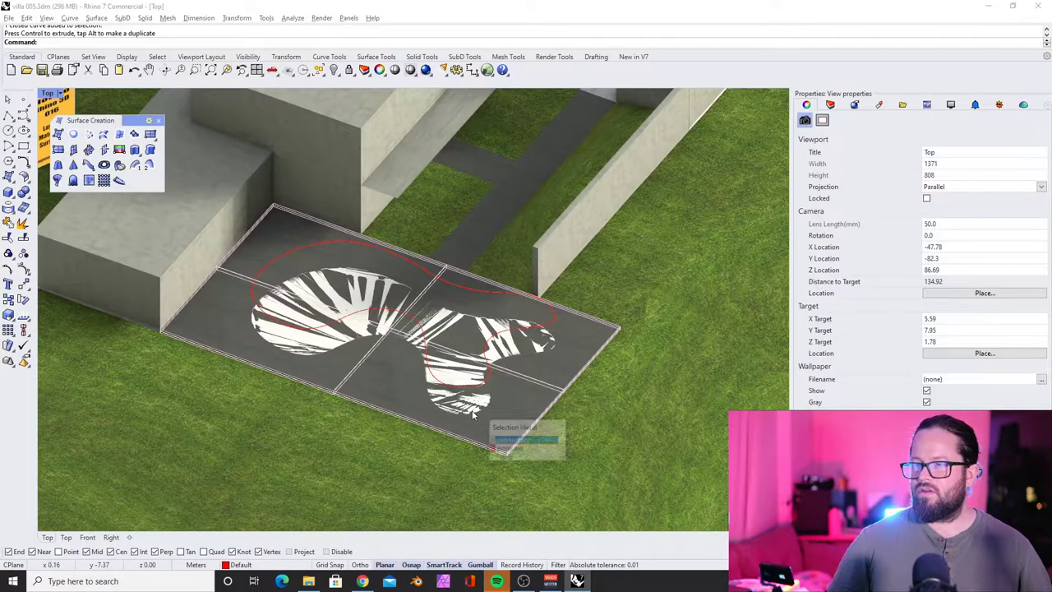
pyautogui.click(505, 452)
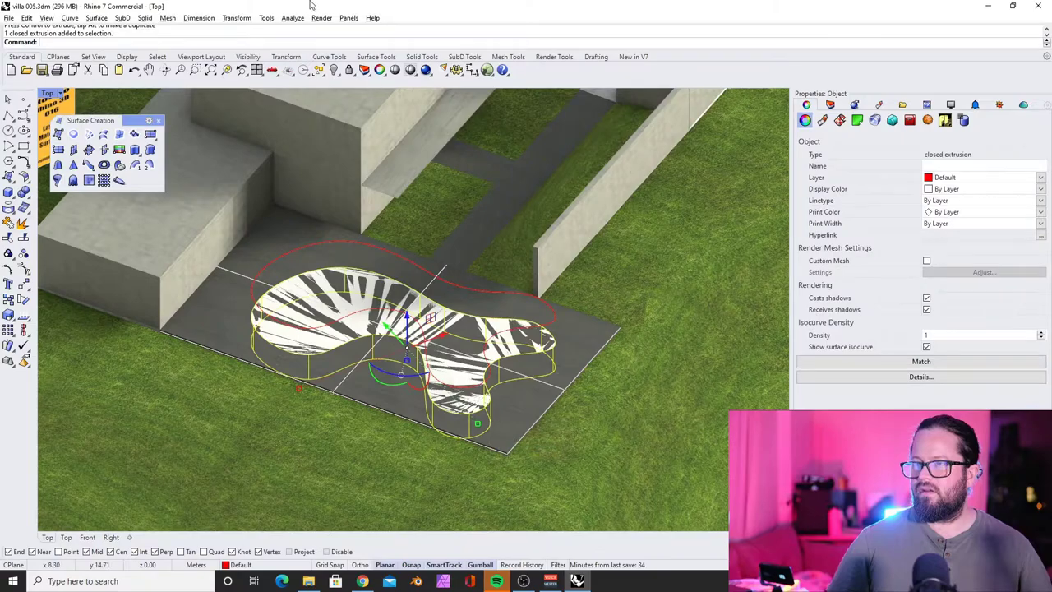
pyautogui.click(333, 70)
# - Try to cut the closed curve's shape as a hole through both the driveway paving and the grass surface with MakeHole
pyautogui.click(366, 313)
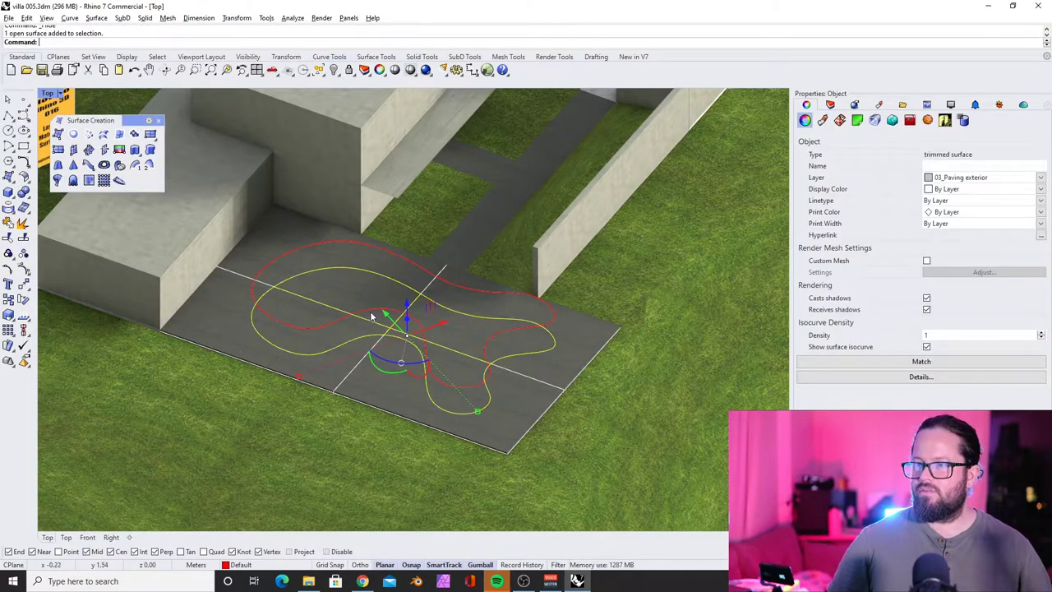
pyautogui.write('MakeHole')
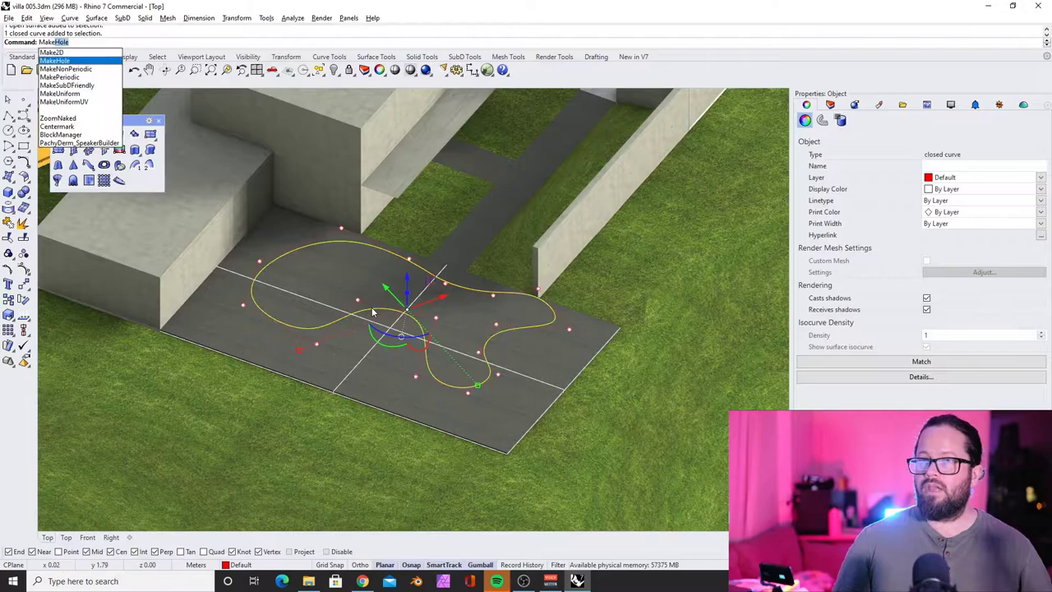
pyautogui.press('Return')
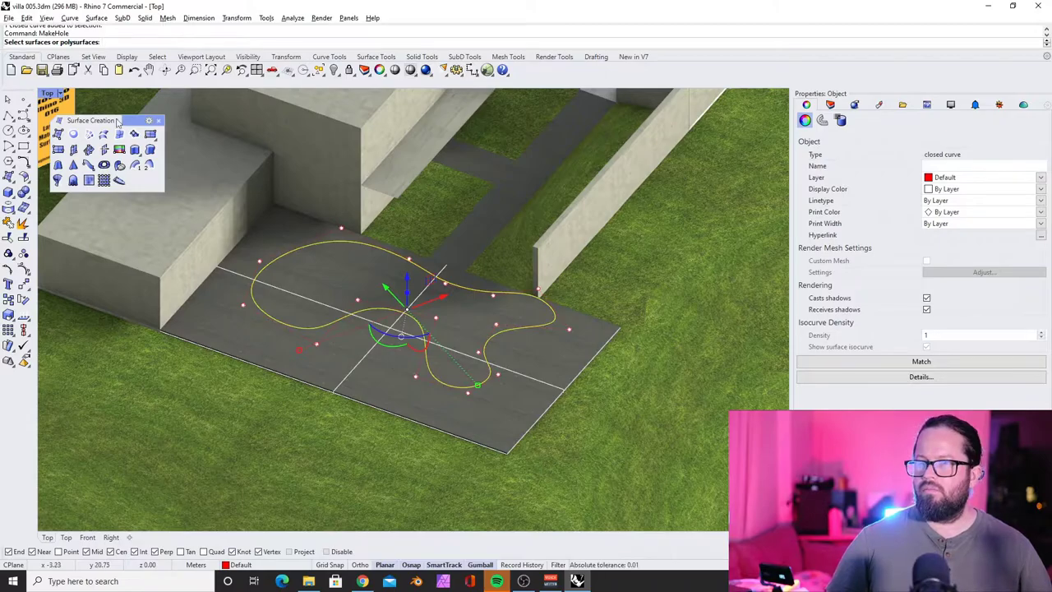
pyautogui.click(391, 377)
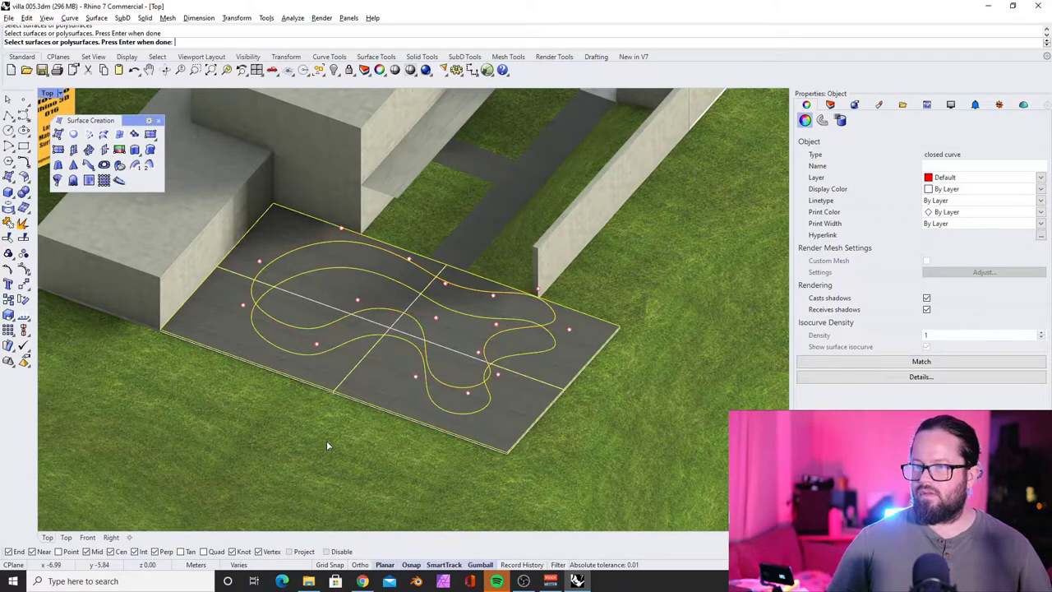
pyautogui.scroll(-6, 327, 435)
pyautogui.scroll(7, 353, 403)
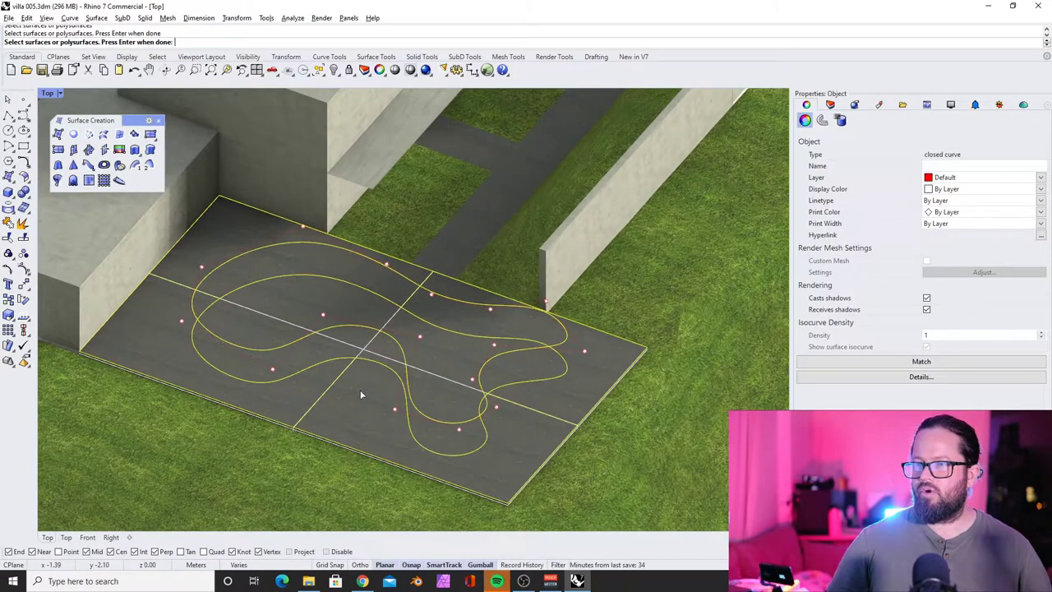
pyautogui.moveTo(321, 400); pyautogui.dragTo(360, 450, button='right')
pyautogui.scroll(-5, 361, 450)
pyautogui.scroll(5, 336, 413)
pyautogui.scroll(-1, 334, 372)
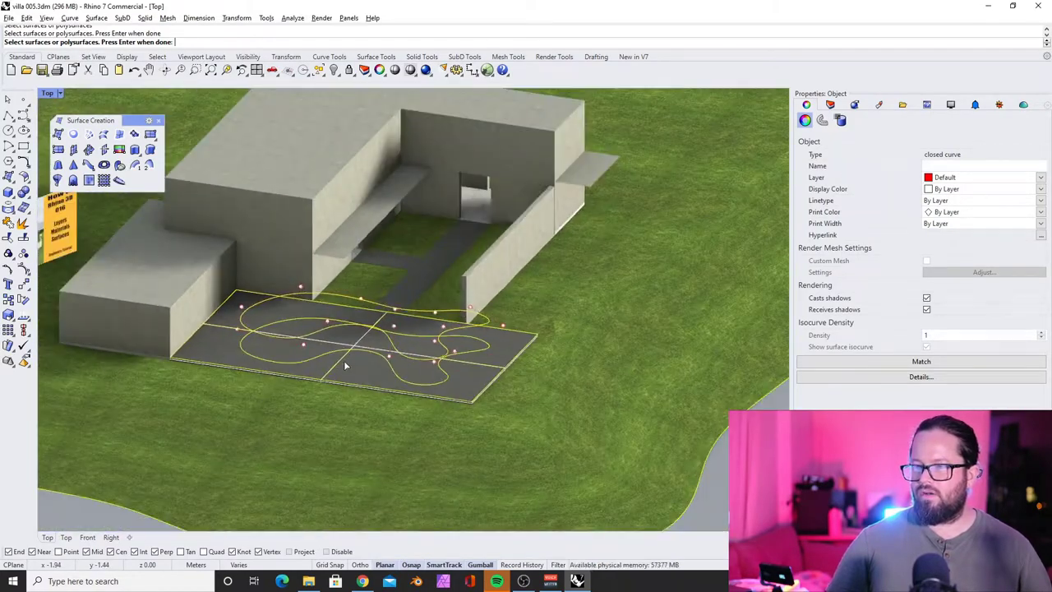
pyautogui.press('Return')
pyautogui.press('Return')
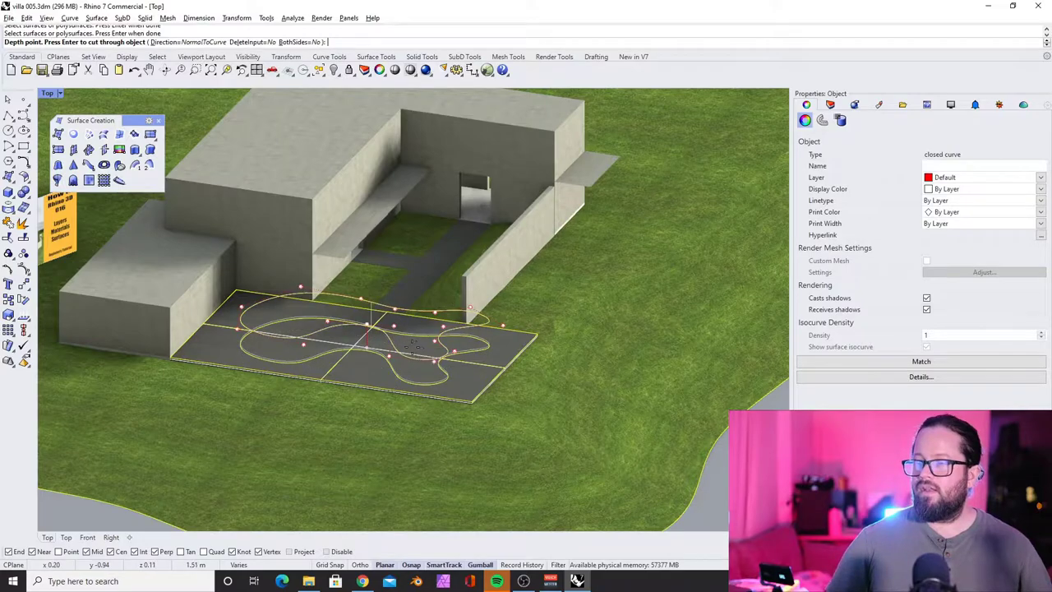
# - Undo the hole cut made through the driveway paving and the grass
pyautogui.scroll(-3, 351, 323)
pyautogui.scroll(5, 351, 323)
pyautogui.moveTo(351, 323)
pyautogui.mouseDown(button='right')
pyautogui.moveTo(364, 176)
pyautogui.moveTo(338, 294)
pyautogui.moveTo(369, 331)
pyautogui.mouseUp(button='right')
pyautogui.hotkey('ctrl', 'z')
pyautogui.scroll(5, 378, 321)
pyautogui.click(392, 355)
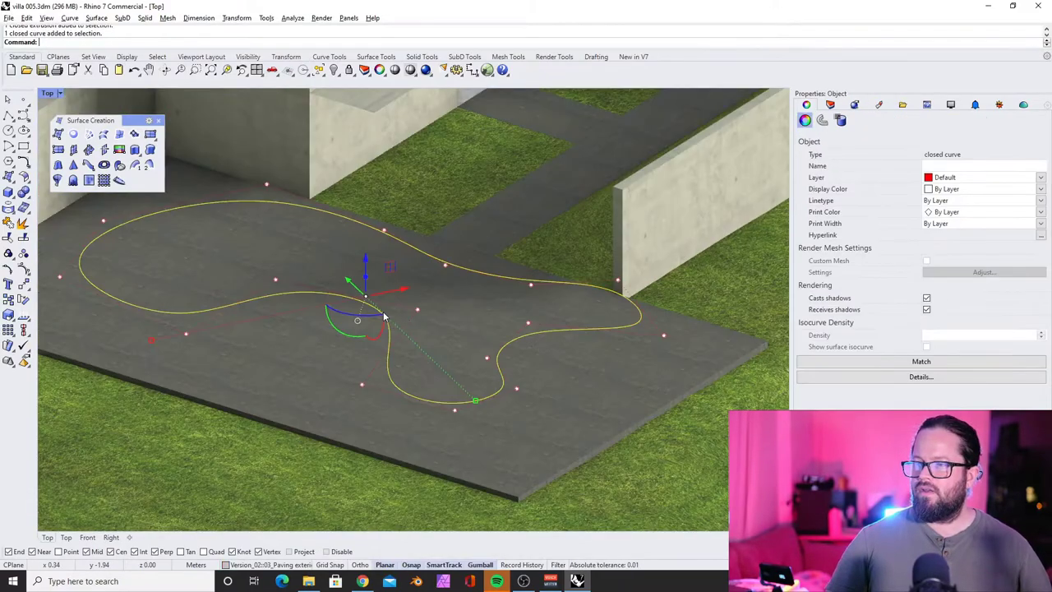
pyautogui.press('Escape')
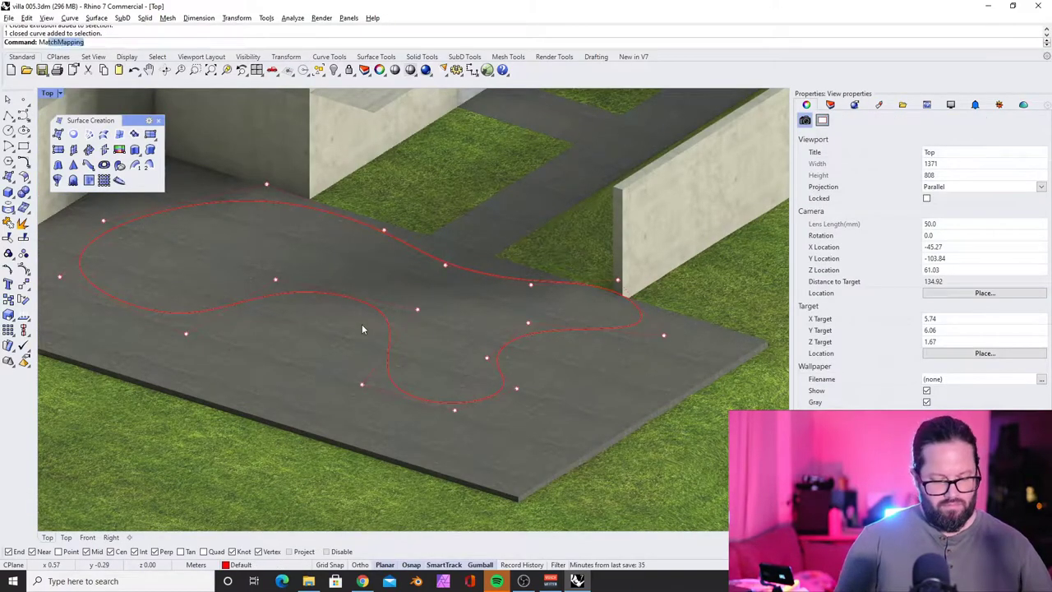
pyautogui.press('Return')
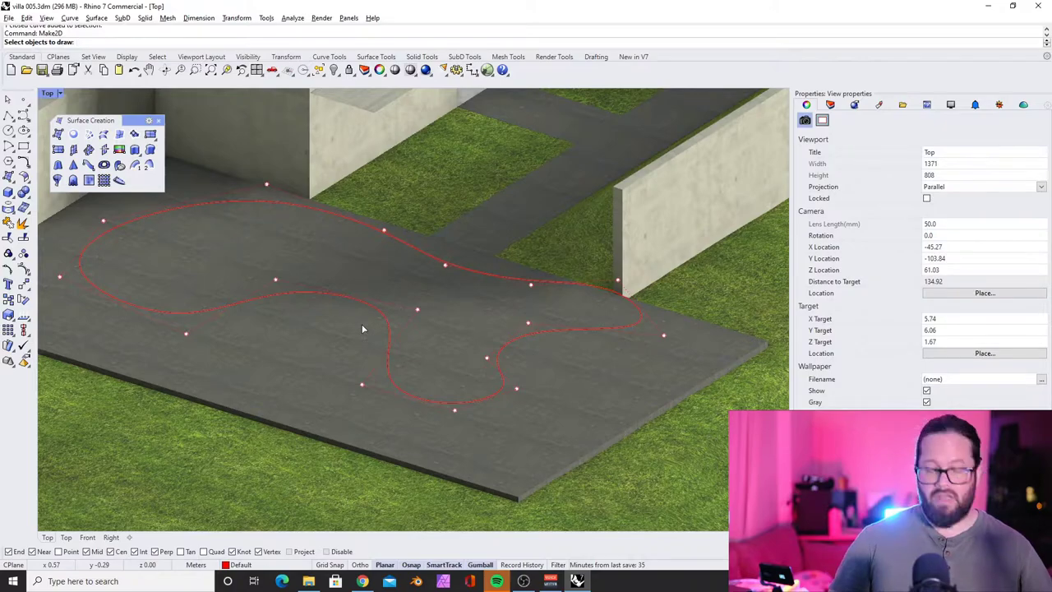
# - Cut the closed curve's shape as a hole through only the driveway paving slab with MakeHole
pyautogui.write('makehole')
pyautogui.press('Return')
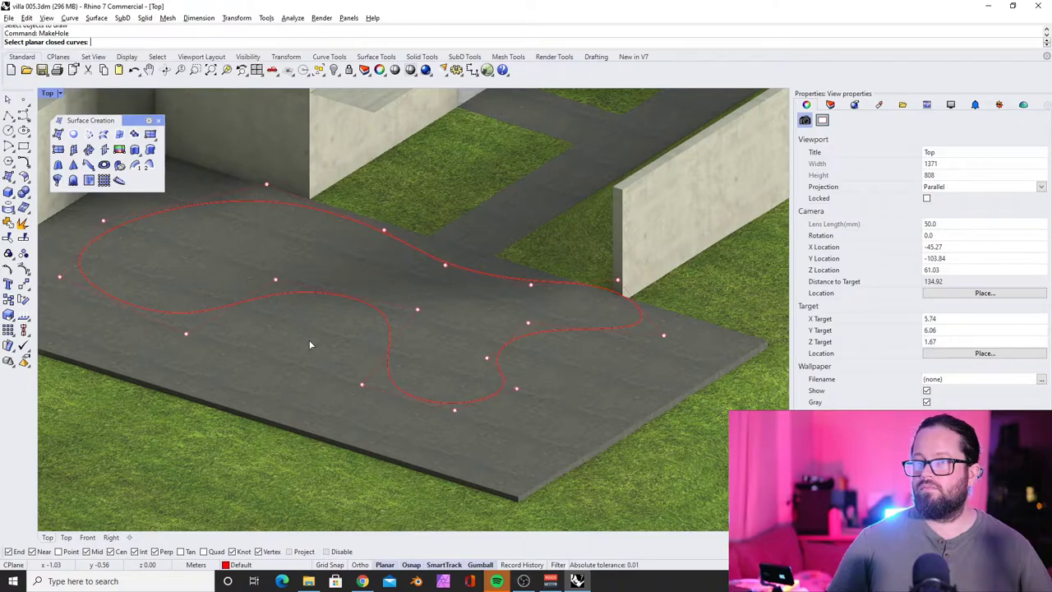
pyautogui.click(370, 309)
pyautogui.press('Return')
pyautogui.scroll(-5, 306, 358)
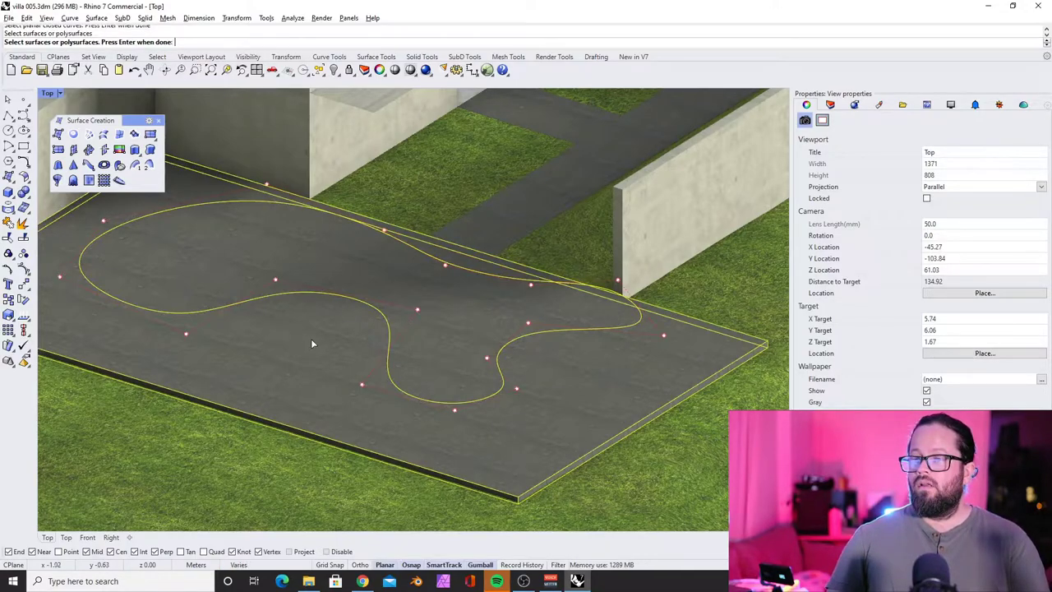
pyautogui.click(311, 336)
pyautogui.press('Return')
pyautogui.click(296, 417)
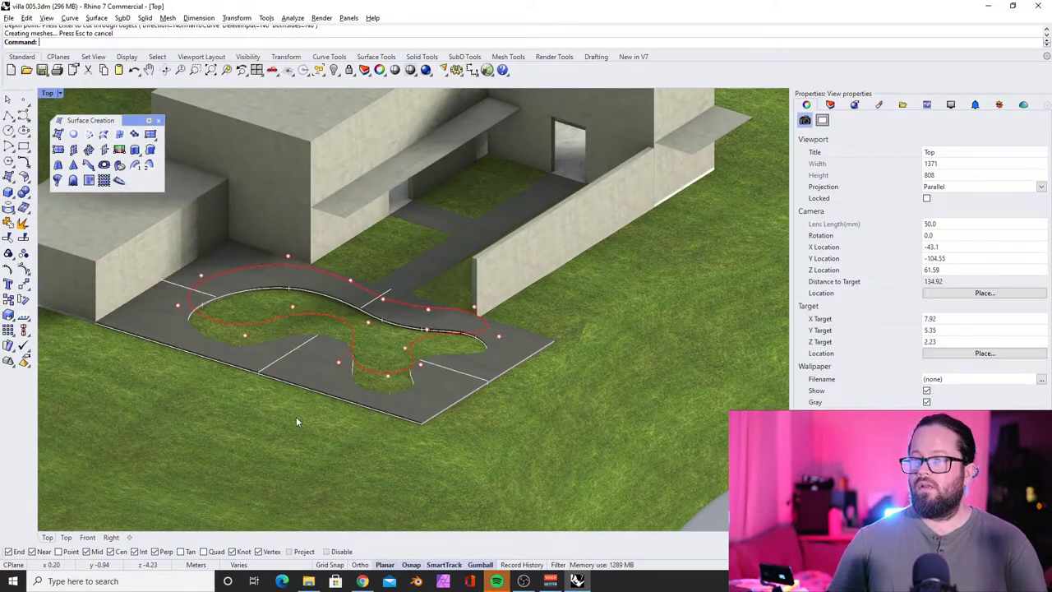
# - Examine the hole through the driveway paving from several angles and select the paving solid to check its edges
pyautogui.moveTo(304, 354); pyautogui.dragTo(292, 284, button='right')
pyautogui.scroll(-5, 280, 353)
pyautogui.scroll(6, 281, 355)
pyautogui.scroll(-3, 277, 368)
pyautogui.scroll(11, 362, 309)
pyautogui.scroll(-12, 362, 309)
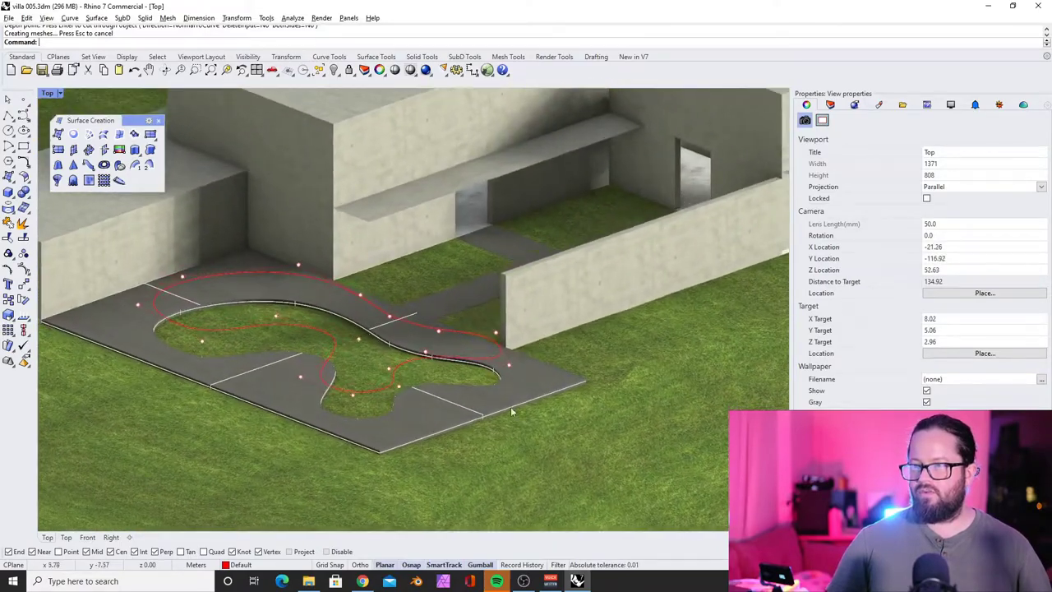
pyautogui.scroll(4, 510, 407)
pyautogui.click(545, 380)
pyautogui.moveTo(473, 373); pyautogui.dragTo(305, 331, button='right')
pyautogui.scroll(-3, 466, 367)
pyautogui.moveTo(361, 350); pyautogui.dragTo(395, 366, button='right')
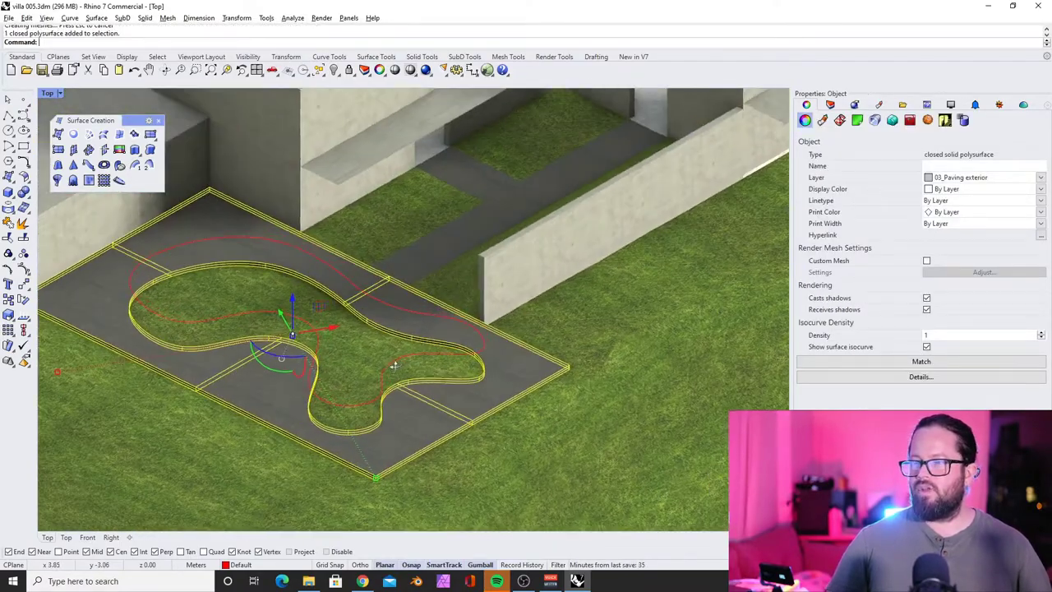
# - Split the grass surface with the closed curve and delete the grass piece inside the paving hole
pyautogui.click(649, 432)
pyautogui.scroll(3, 454, 369)
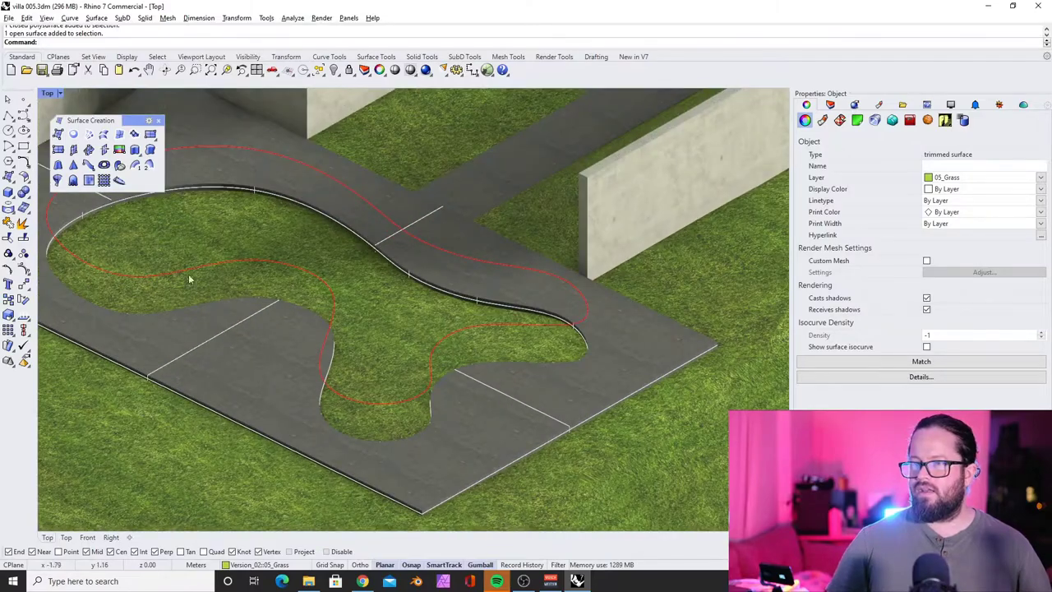
pyautogui.click(28, 240)
pyautogui.click(287, 159)
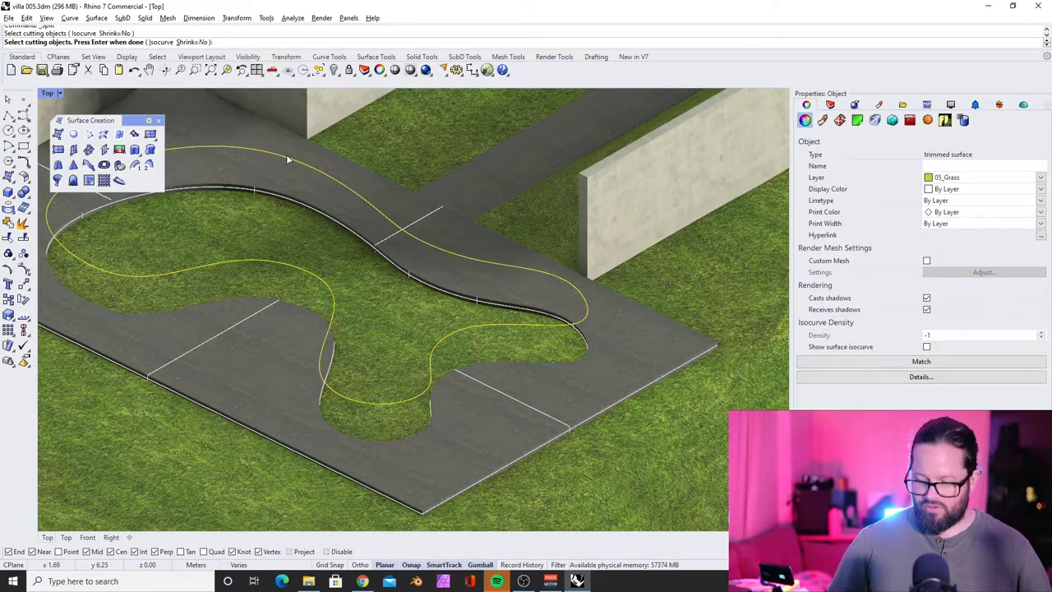
pyautogui.moveTo(521, 442); pyautogui.dragTo(498, 455, button='right')
pyautogui.press('Return')
pyautogui.click(378, 281)
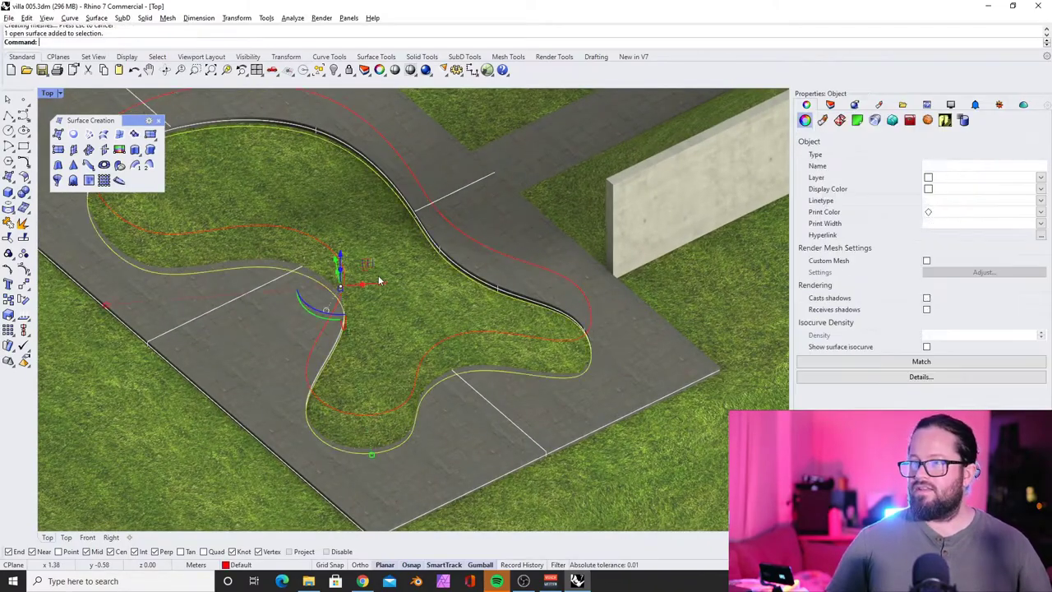
pyautogui.scroll(-7, 374, 304)
pyautogui.keyDown('ctrl'); pyautogui.keyDown('shift'); pyautogui.moveTo(370, 311); pyautogui.dragTo(362, 346, button='right'); pyautogui.keyUp('shift'); pyautogui.keyUp('ctrl')
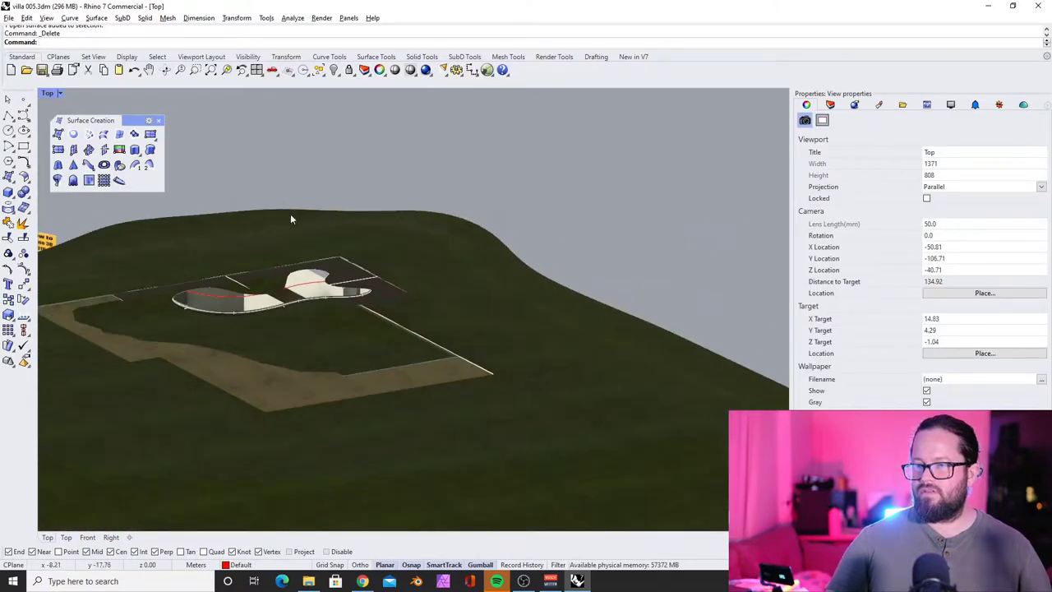
# - Show only the hidden closed extrusion again so it fills the hole in the driveway paving
pyautogui.hotkey('ctrl', 'shift', 'h')
pyautogui.click(298, 309)
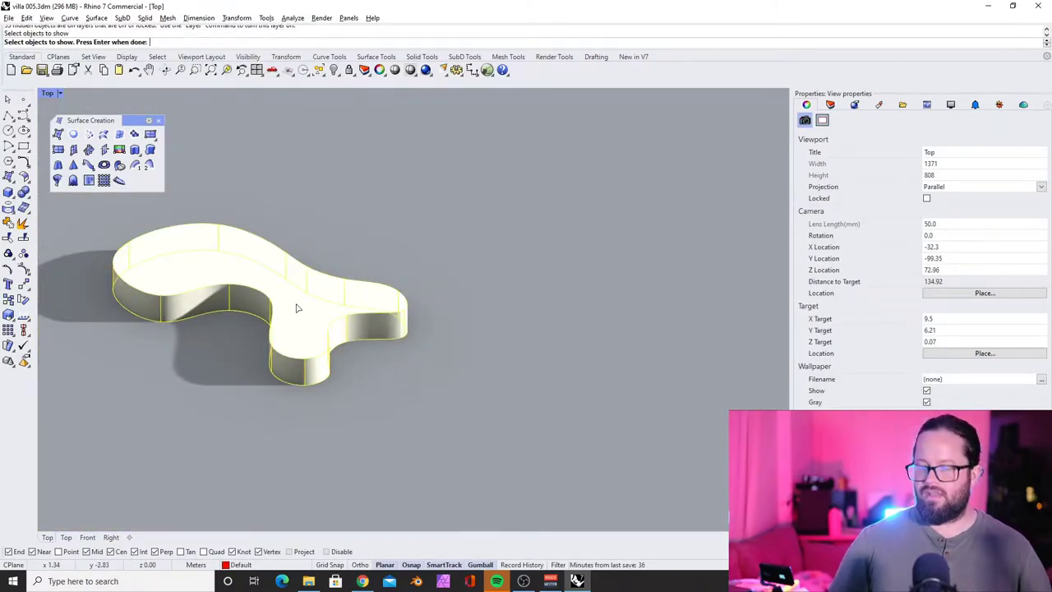
pyautogui.press('Return')
pyautogui.scroll(5, 283, 297)
pyautogui.click(285, 283)
pyautogui.keyDown('ctrl'); pyautogui.keyDown('shift'); pyautogui.moveTo(283, 294); pyautogui.dragTo(404, 305, button='right'); pyautogui.keyUp('shift'); pyautogui.keyUp('ctrl')
pyautogui.scroll(6, 395, 261)
pyautogui.scroll(-6, 393, 261)
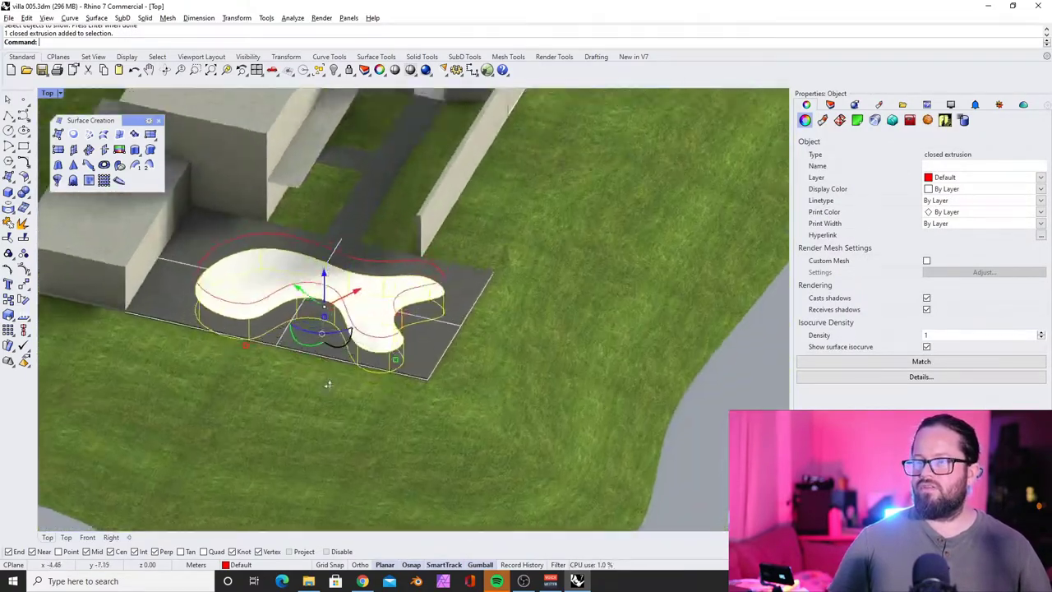
# - Delete the closed curve floating above the driveway paving
pyautogui.scroll(8, 311, 288)
pyautogui.press('Escape')
pyautogui.click(309, 237)
pyautogui.press('Delete')
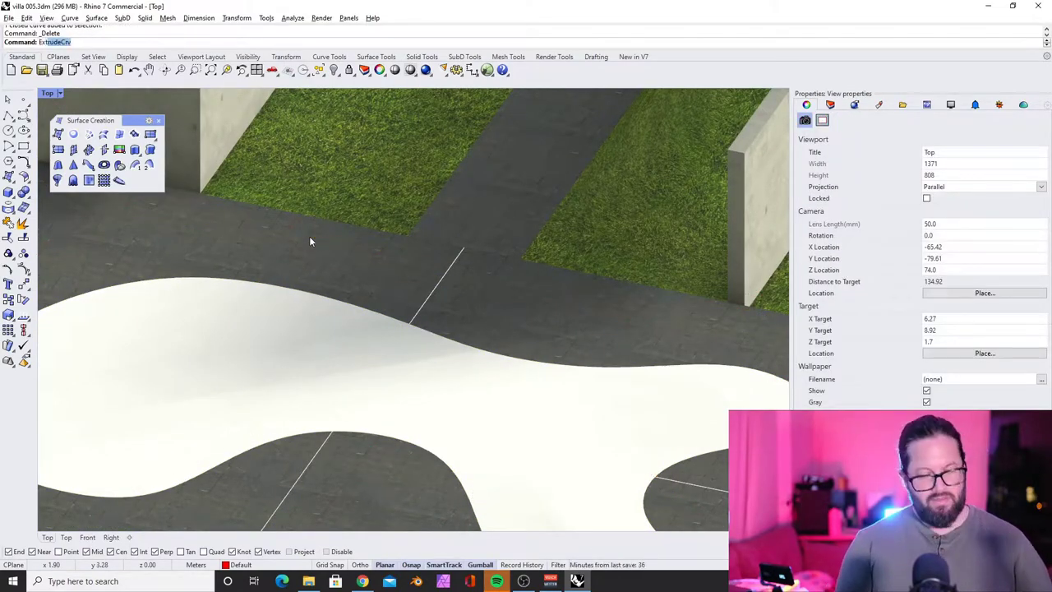
# - Extract the top surface of the closed extrusion in the paving hole with ExtractSrf
pyautogui.write('extract')
pyautogui.press('Return')
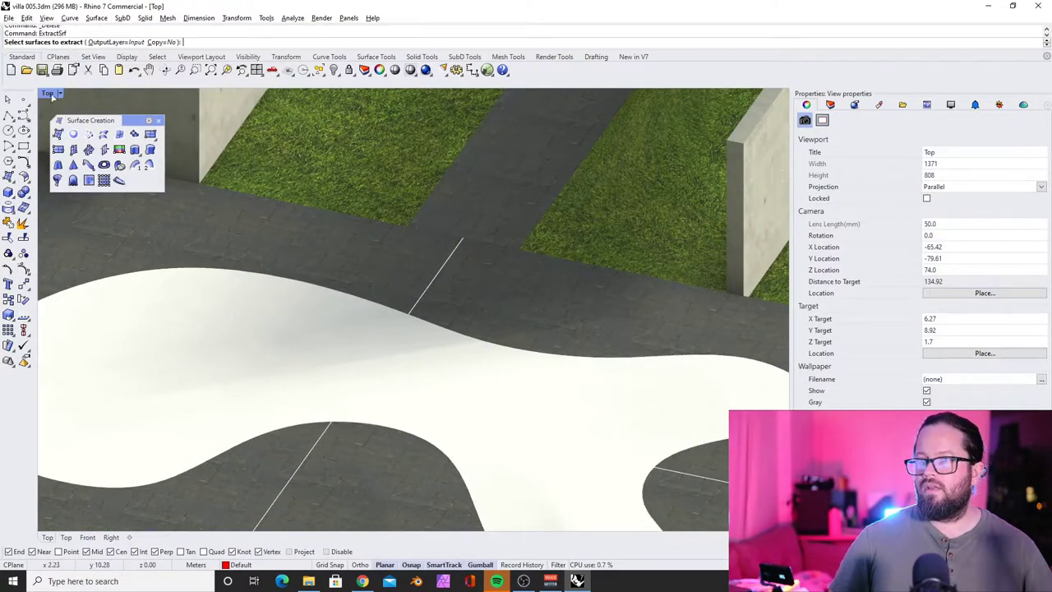
pyautogui.scroll(-3, 222, 221)
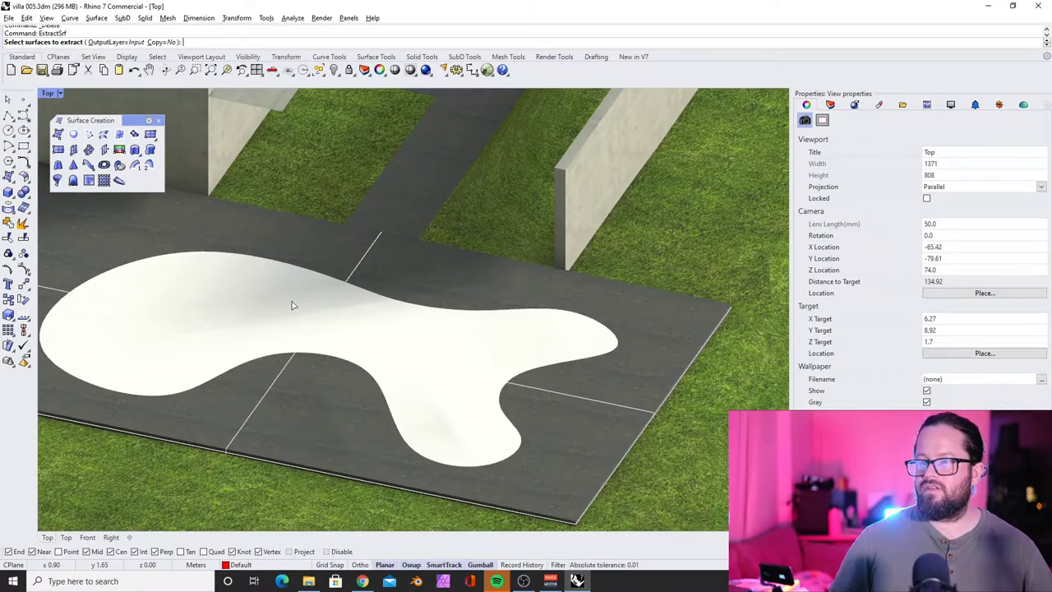
pyautogui.click(292, 305)
pyautogui.press('Return')
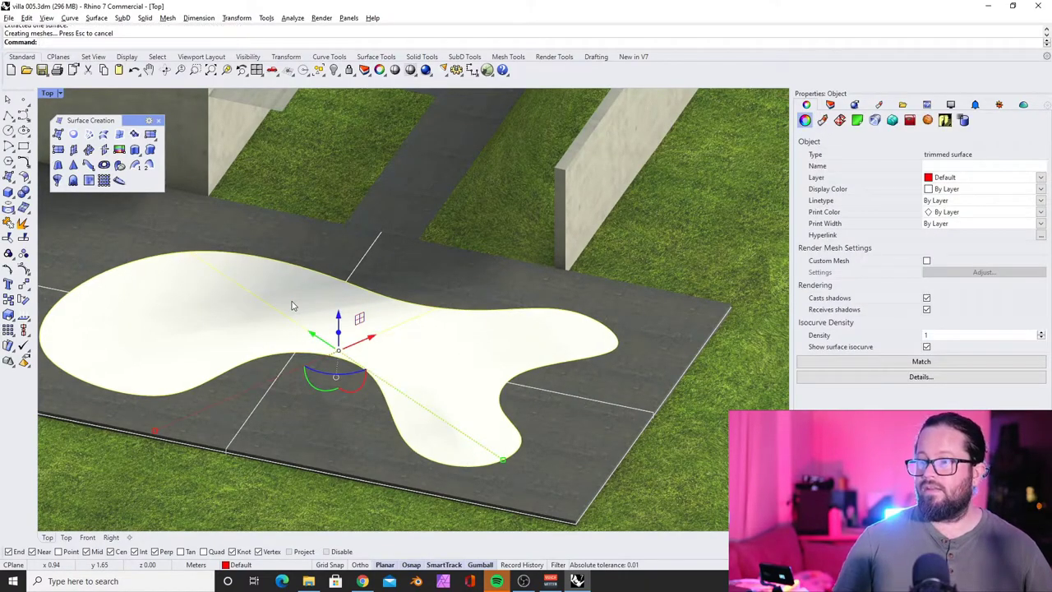
# - Delete the extracted top surface to look into the pool basin, and undo that deletion
pyautogui.scroll(-6, 344, 250)
pyautogui.scroll(6, 335, 275)
pyautogui.click(305, 261)
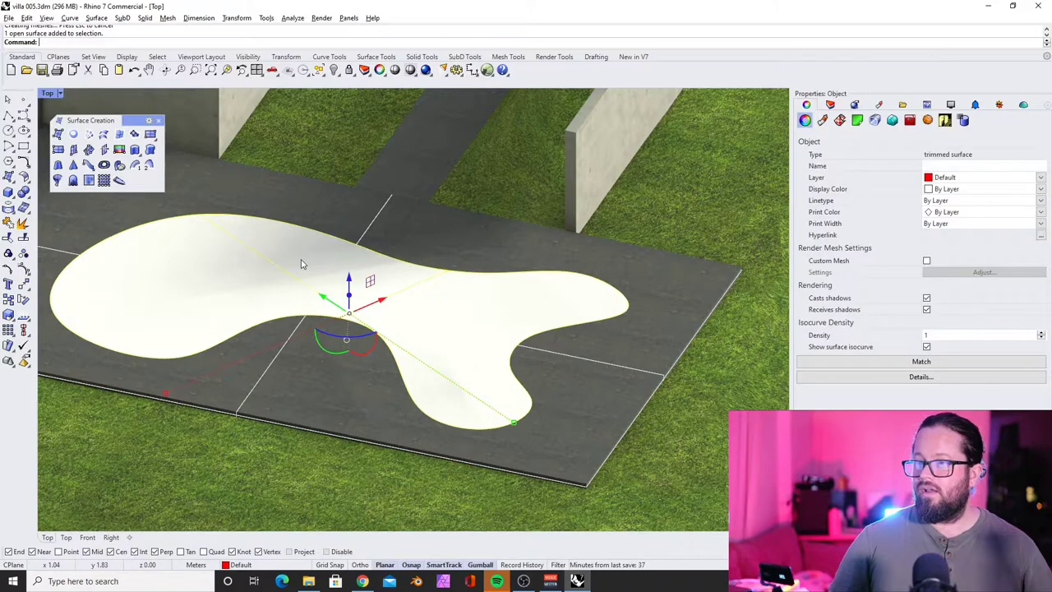
pyautogui.press('Delete')
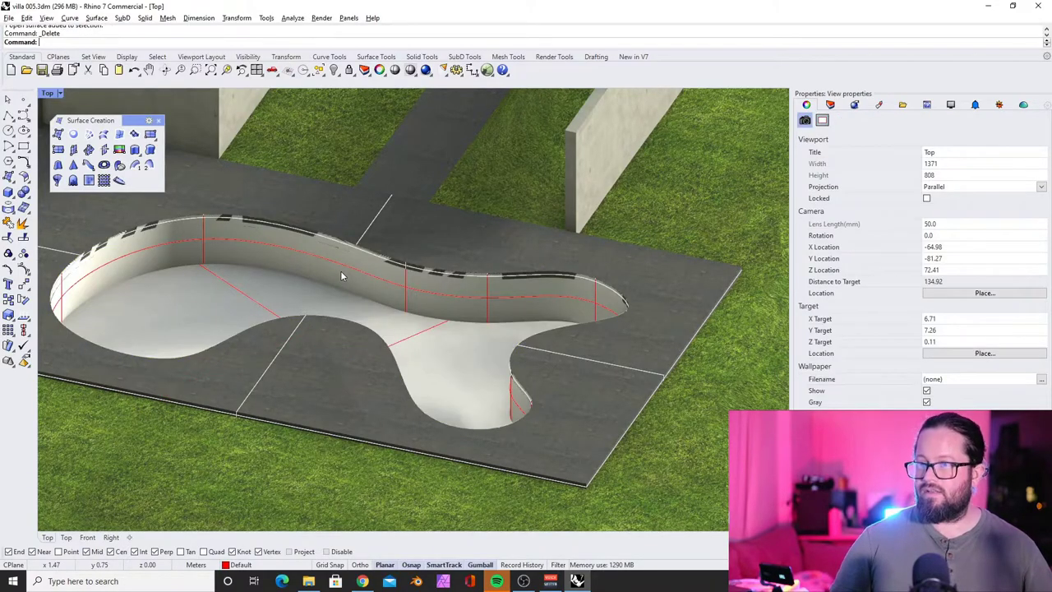
pyautogui.moveTo(255, 293); pyautogui.dragTo(420, 300, button='right')
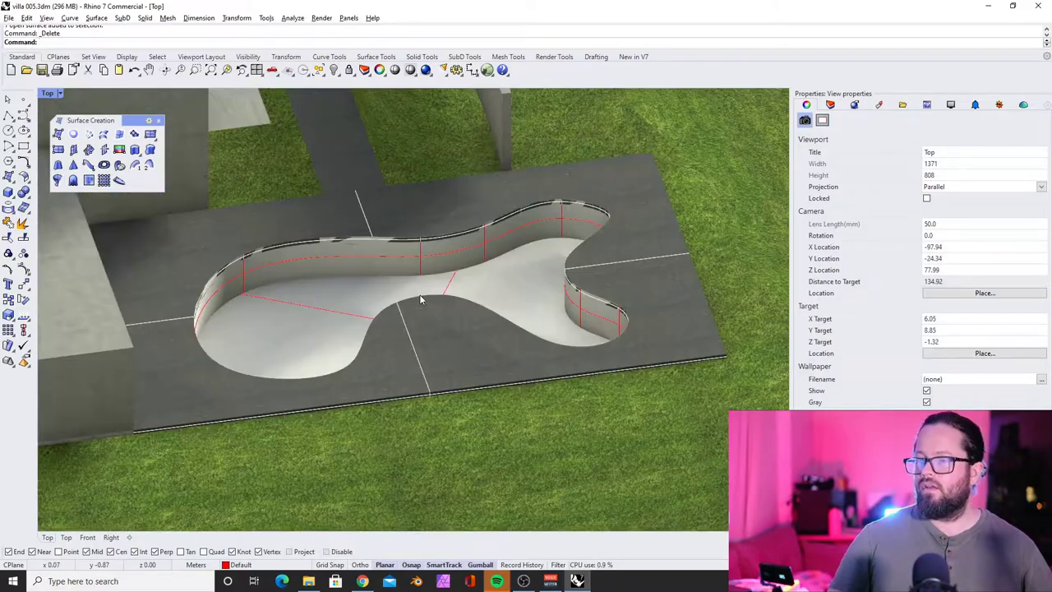
pyautogui.hotkey('ctrl', 'z')
# - Select the pool's extracted top surface and add a sublayer named 06_Water under Version_02
pyautogui.moveTo(518, 302); pyautogui.dragTo(469, 265, button='right')
pyautogui.scroll(5, 344, 270)
pyautogui.scroll(-4, 344, 270)
pyautogui.click(466, 265)
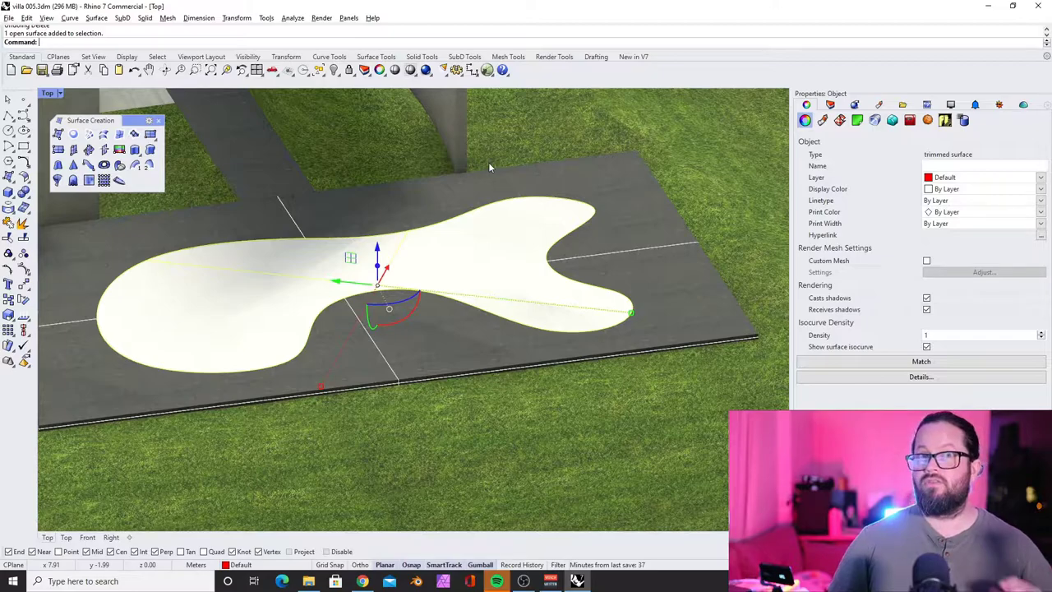
pyautogui.click(830, 104)
pyautogui.click(816, 120)
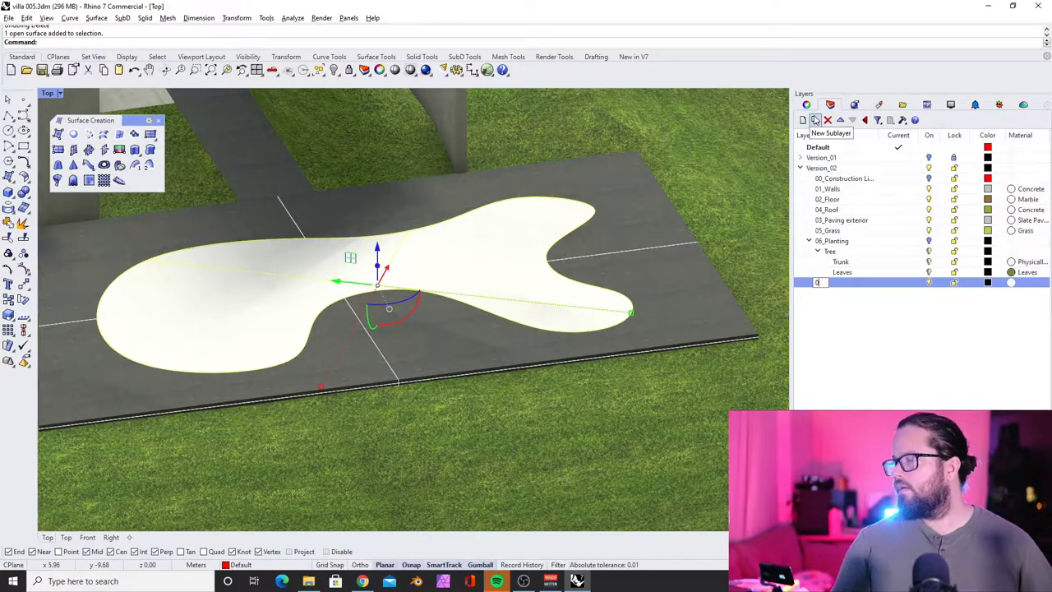
pyautogui.write('06_Water')
pyautogui.press('Return')
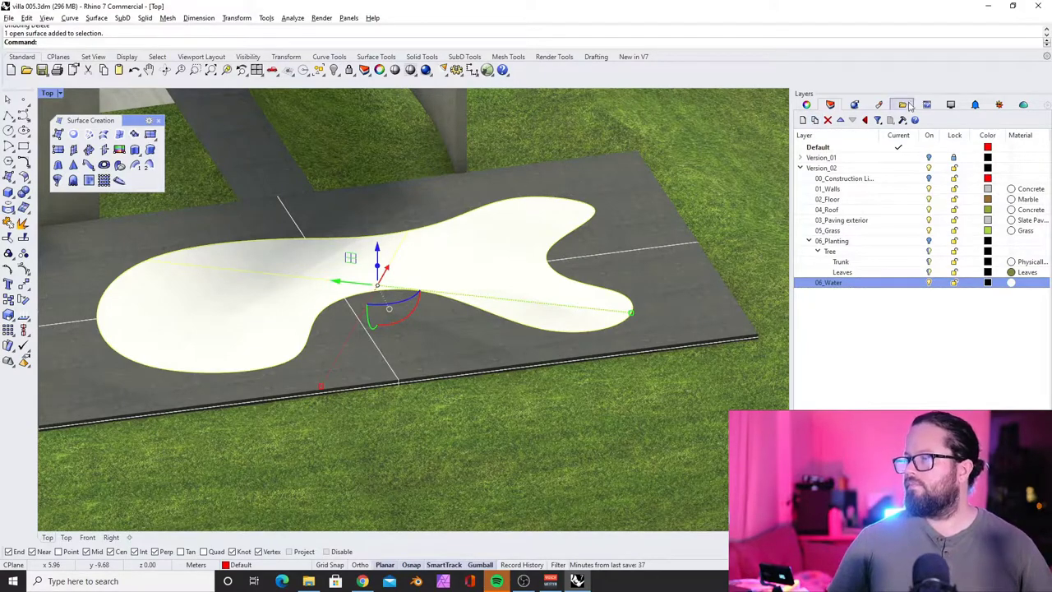
# - Make 06_Water the current layer and assign the pool's selected top surface to it
pyautogui.rightClick(843, 282)
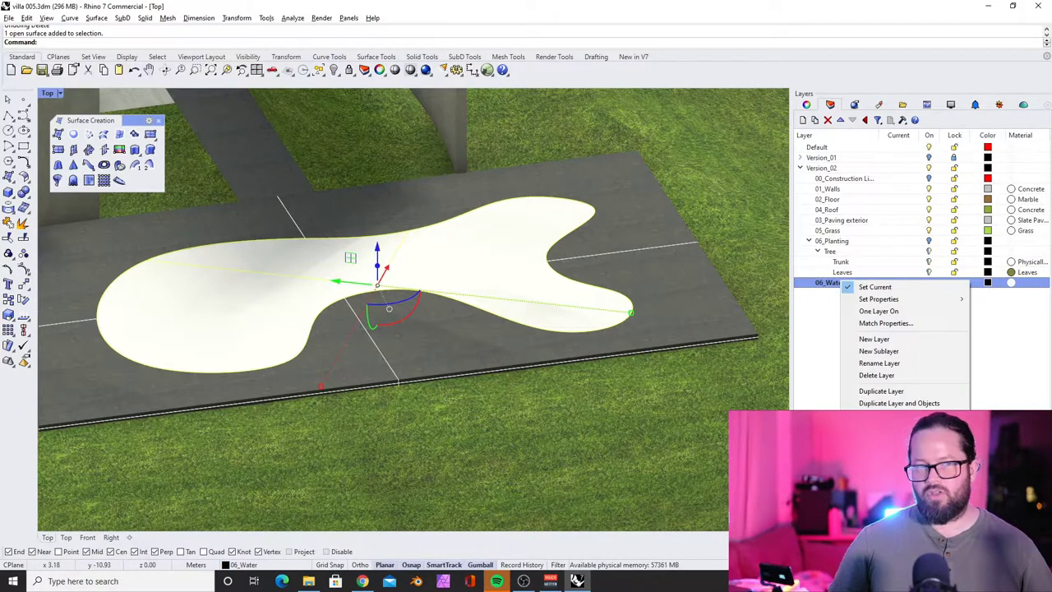
pyautogui.click(847, 287)
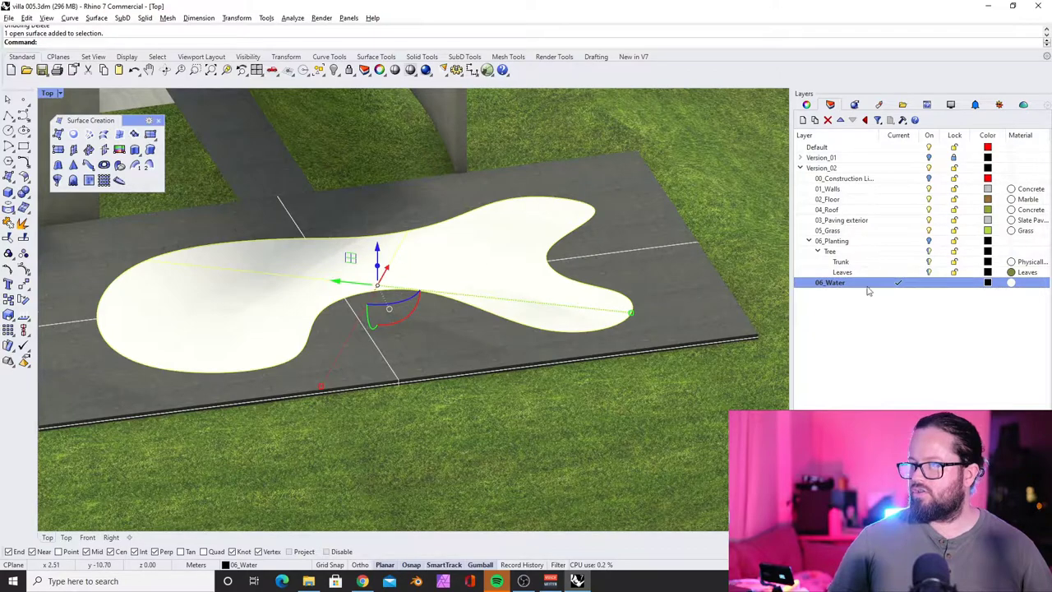
pyautogui.rightClick(837, 281)
pyautogui.click(872, 353)
# - Add a sublayer named 07_Pool under Version_02, make it current and hide the 06_Water layer
pyautogui.click(514, 263)
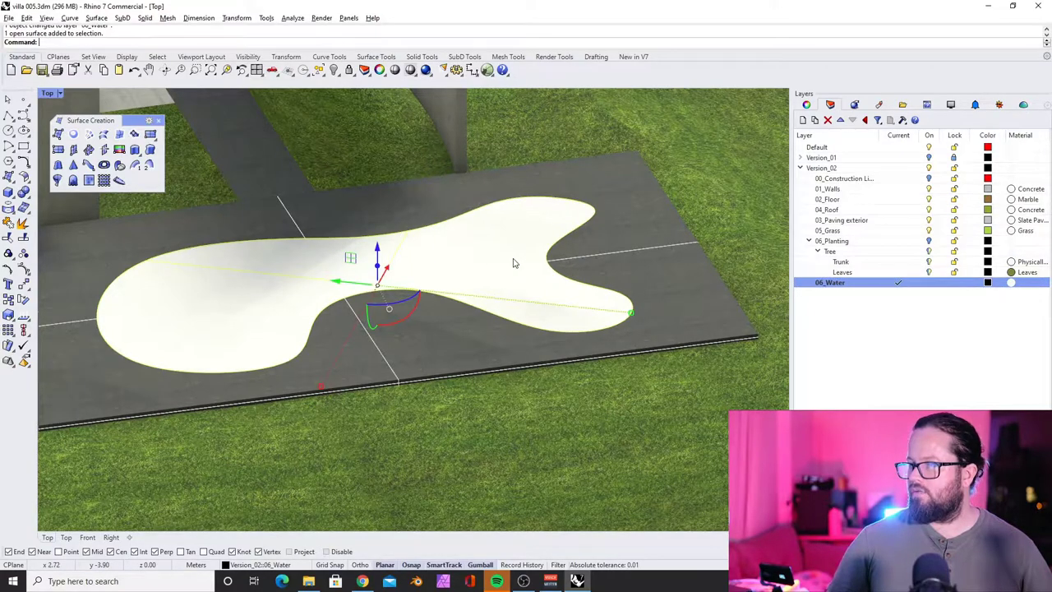
pyautogui.scroll(-3, 440, 290)
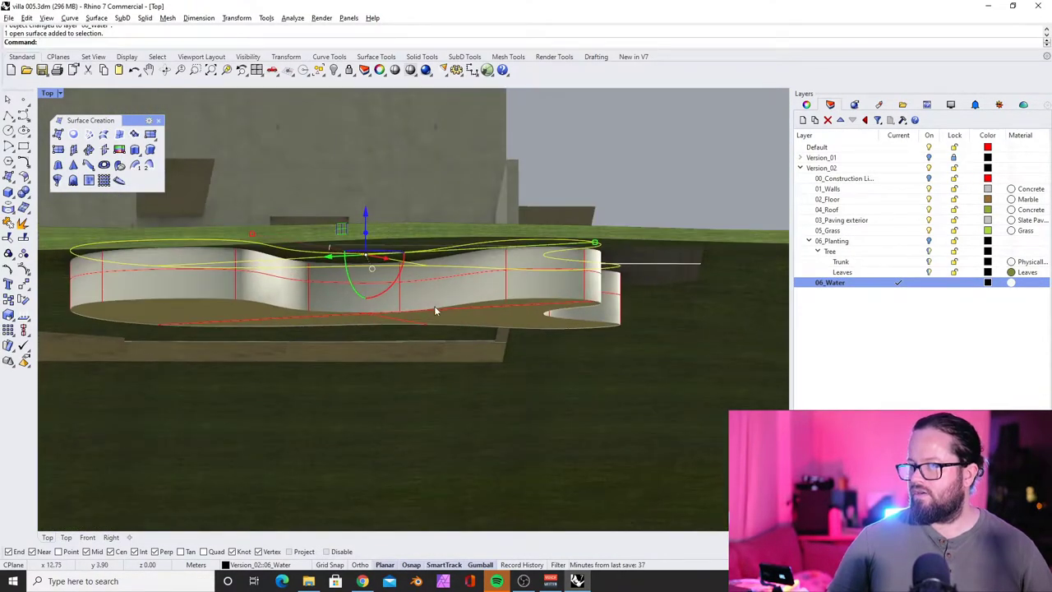
pyautogui.click(513, 289)
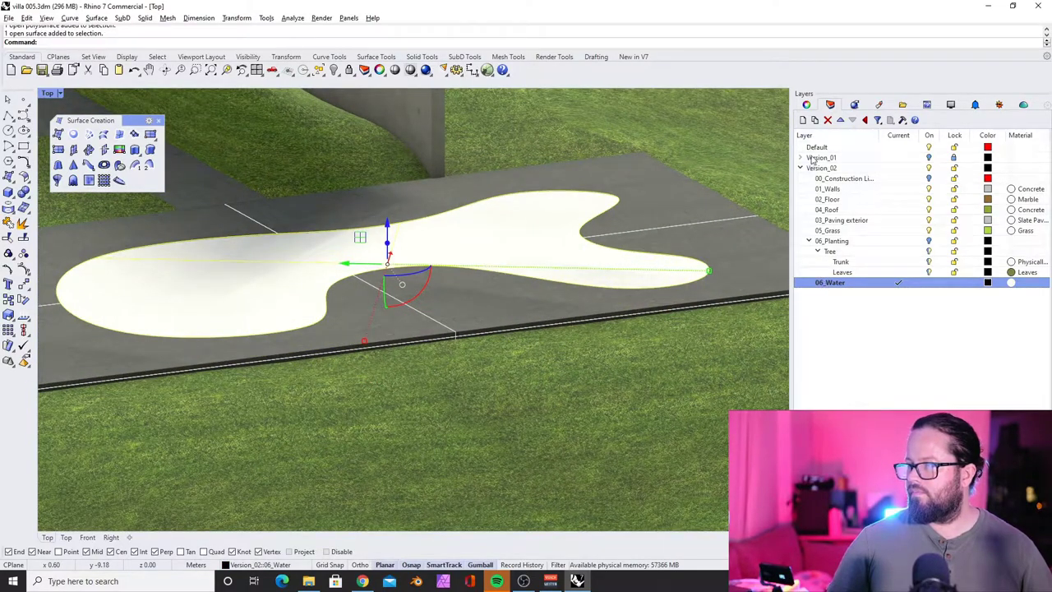
pyautogui.click(803, 120)
pyautogui.write('07_Pool')
pyautogui.press('Return')
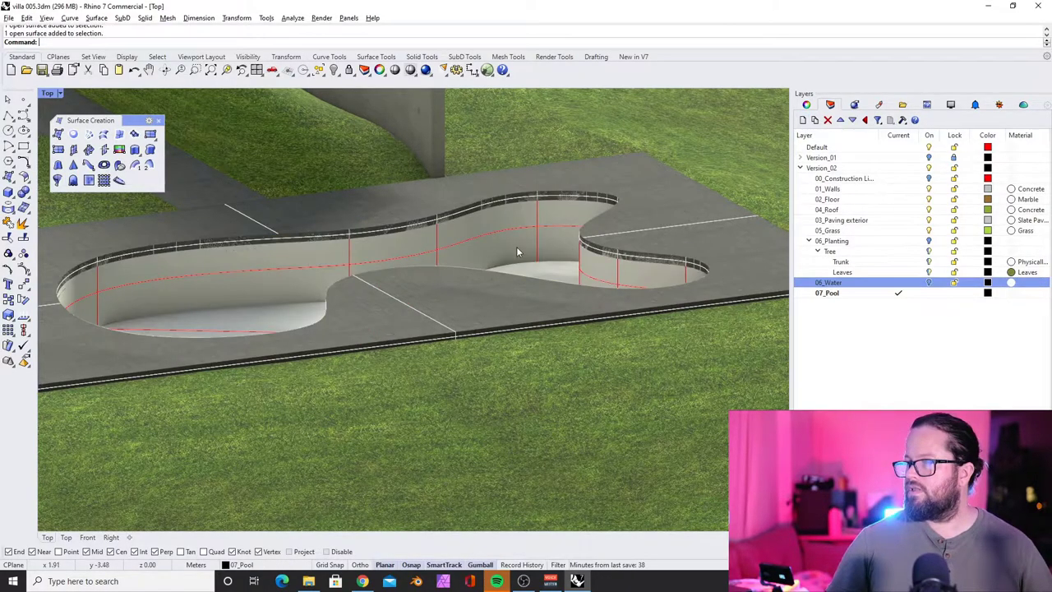
# - Select the open pool basin polysurface and assign it to the 07_Pool layer
pyautogui.moveTo(518, 252); pyautogui.dragTo(474, 227, button='right')
pyautogui.click(474, 228)
pyautogui.rightClick(874, 295)
pyautogui.click(919, 448)
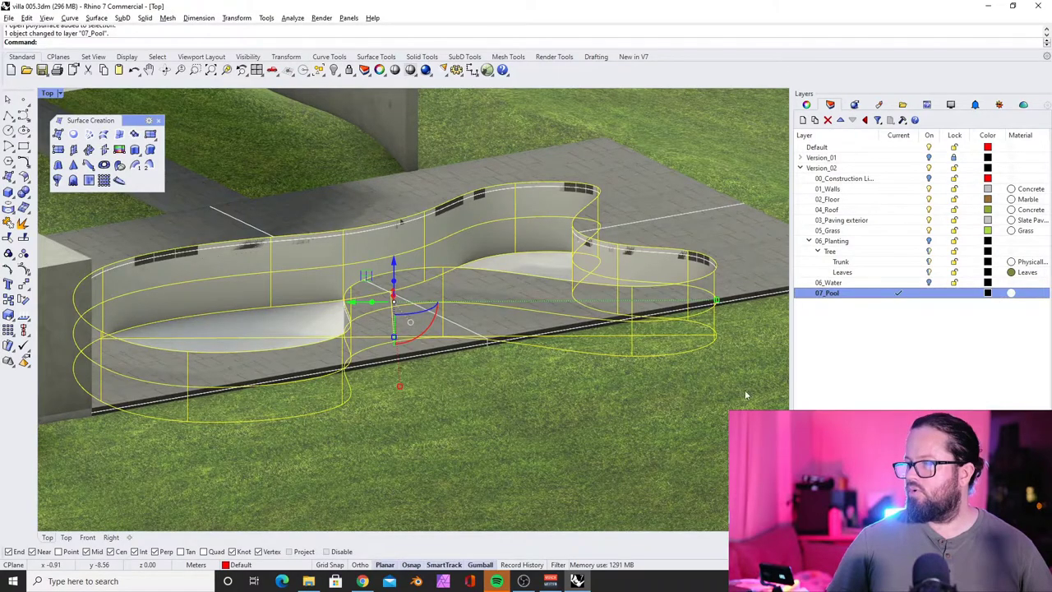
# - Move the pool basin down from its rim so its upper edge sits at the underside of the paving slab
pyautogui.scroll(-6, 525, 268)
pyautogui.moveTo(527, 273); pyautogui.dragTo(505, 264, button='right')
pyautogui.scroll(6, 505, 263)
pyautogui.scroll(3, 504, 263)
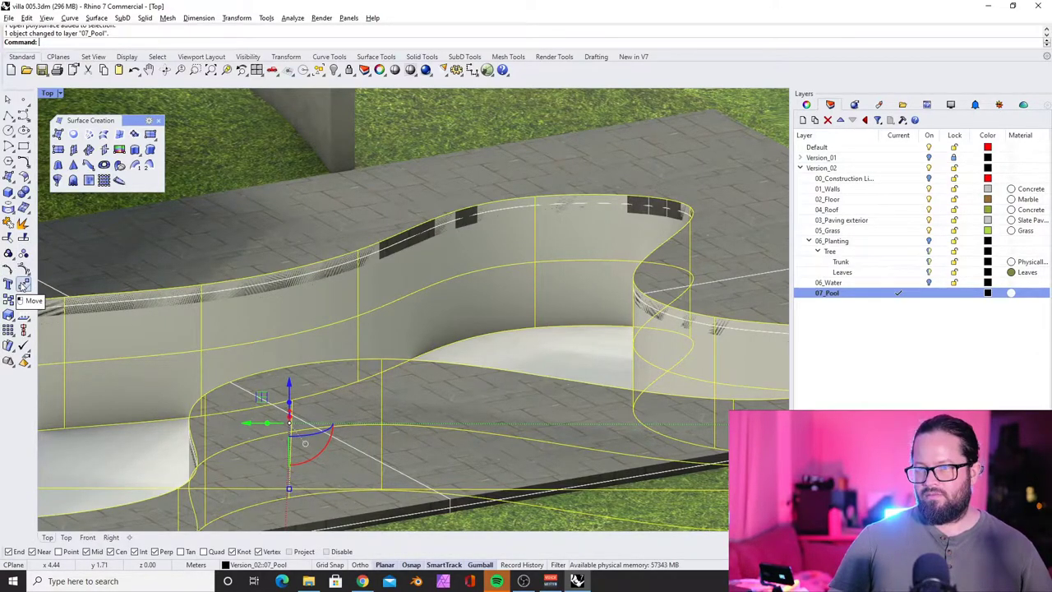
pyautogui.click(24, 283)
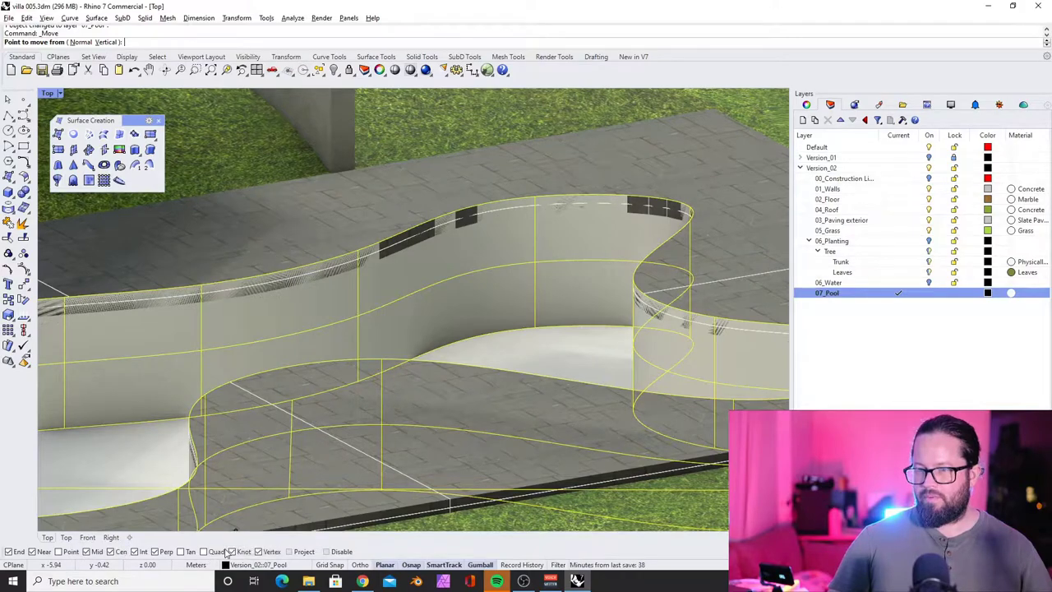
pyautogui.click(360, 250)
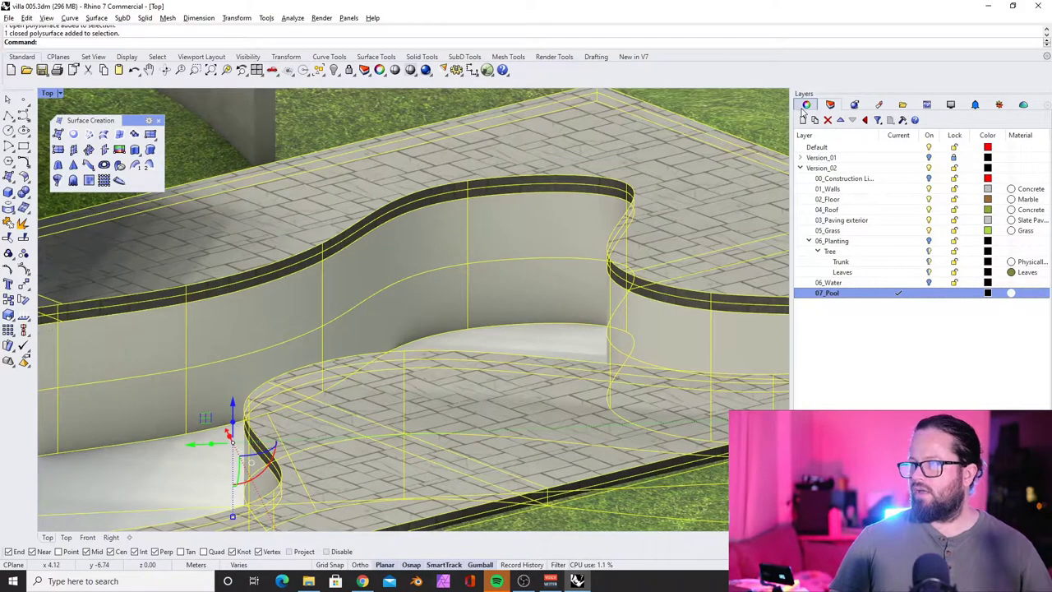
# - Give the 07_Pool layer a material of type Metal
pyautogui.click(806, 104)
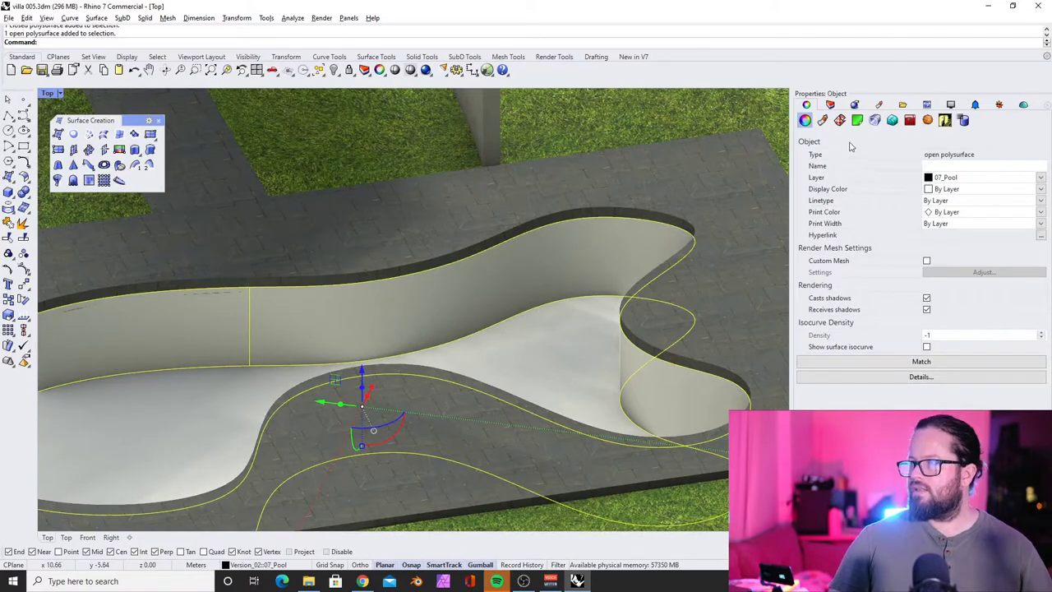
pyautogui.click(830, 106)
pyautogui.click(1011, 294)
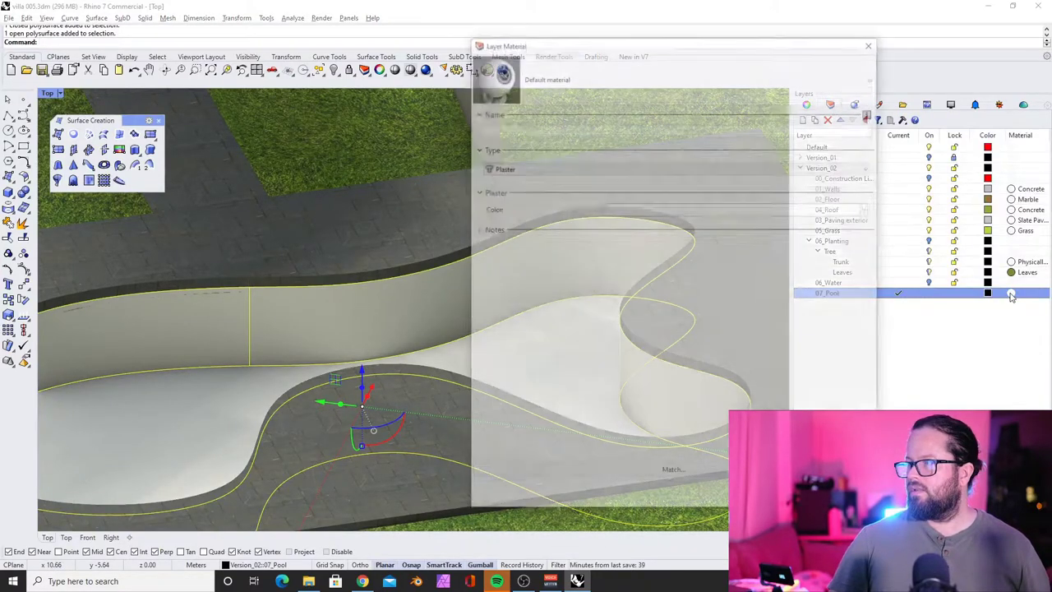
pyautogui.click(869, 168)
pyautogui.click(526, 230)
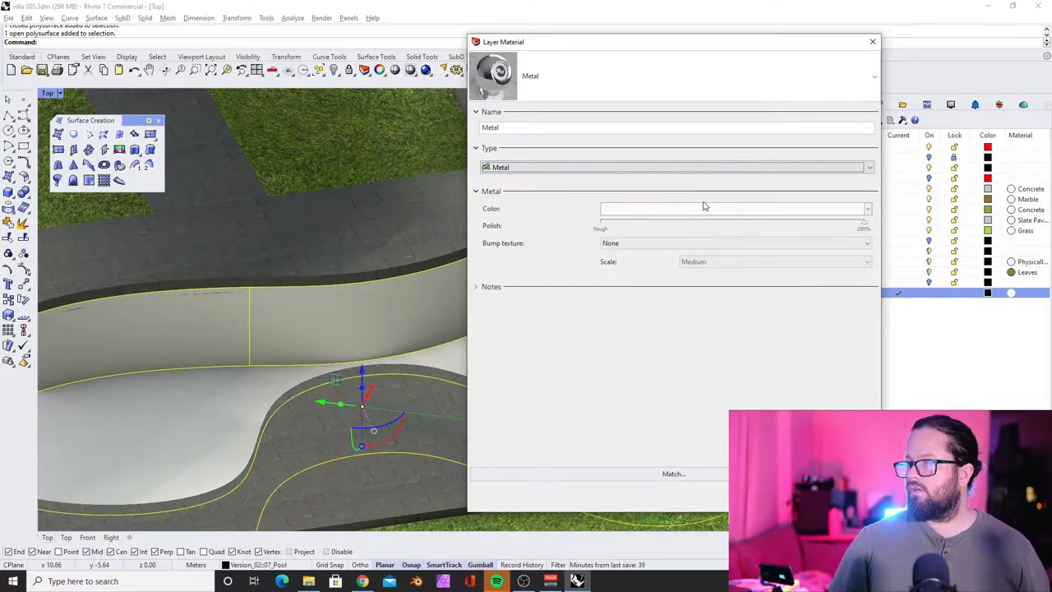
# - Try the Dots bump texture on the pool's metal material and pick Metal from the existing materials
pyautogui.click(868, 210)
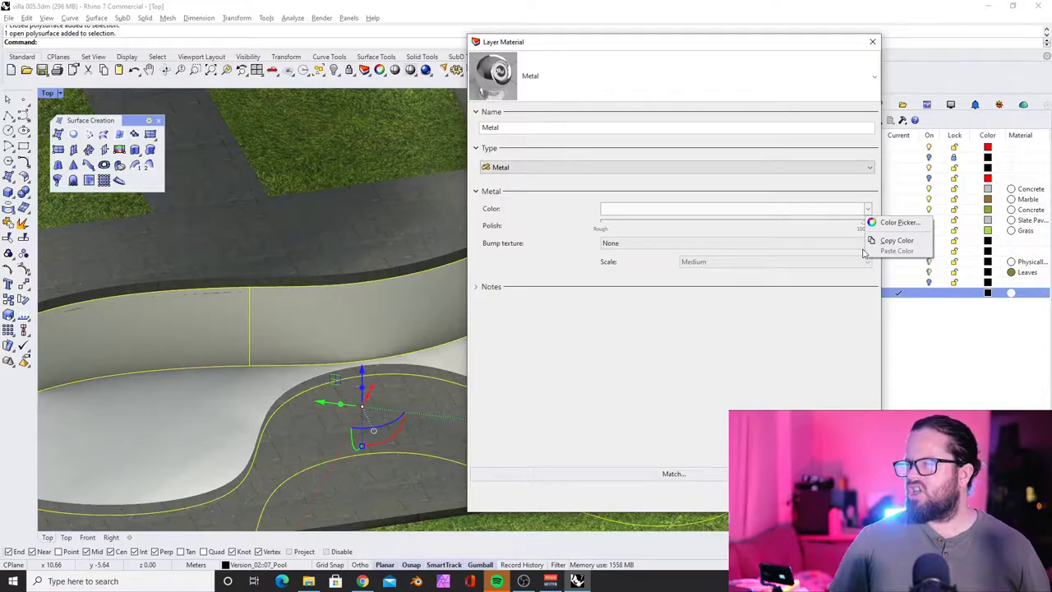
pyautogui.click(862, 245)
pyautogui.click(618, 281)
pyautogui.click(866, 243)
pyautogui.click(618, 279)
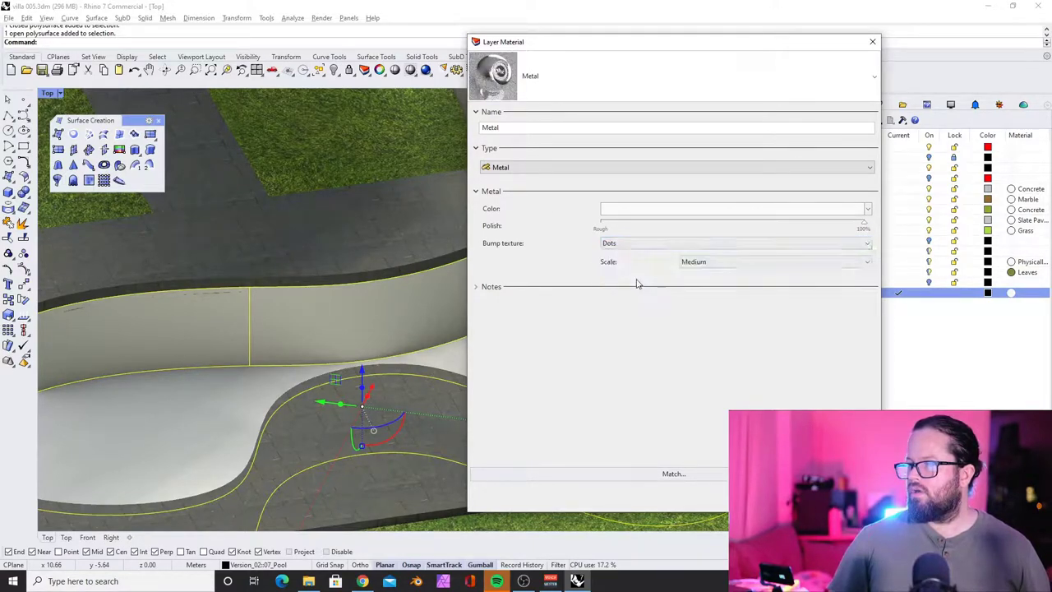
pyautogui.click(519, 86)
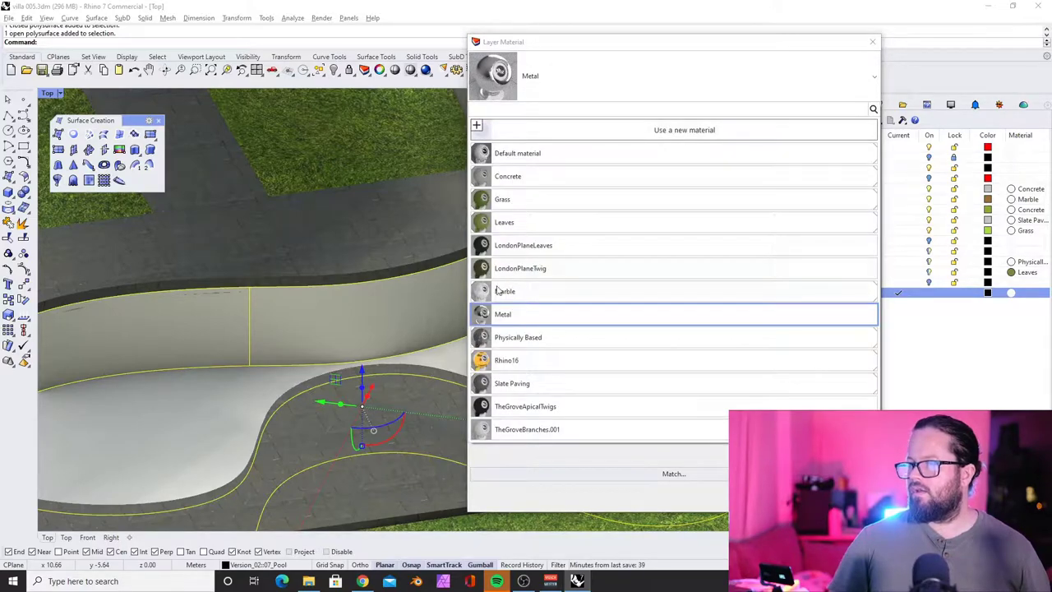
pyautogui.click(485, 314)
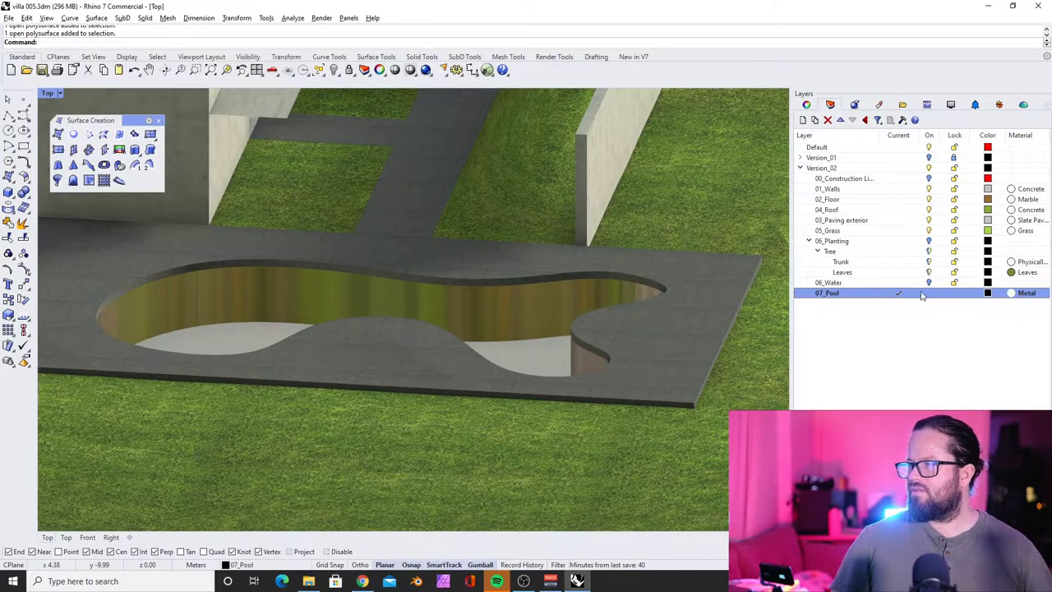
# - Show the 06_Water layer and lower the water surface slightly below the paving's upper edge
pyautogui.click(929, 283)
pyautogui.click(519, 305)
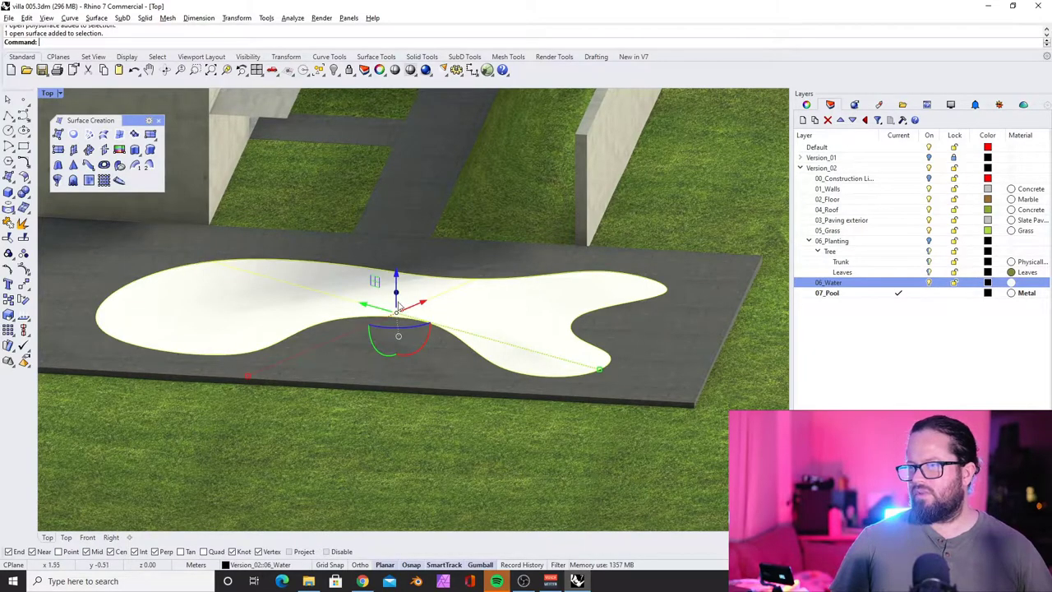
pyautogui.scroll(4, 401, 295)
pyautogui.moveTo(404, 289)
pyautogui.mouseDown()
pyautogui.moveTo(406, 305)
pyautogui.moveTo(404, 293)
pyautogui.mouseUp()
pyautogui.scroll(-5, 363, 216)
pyautogui.moveTo(363, 216); pyautogui.dragTo(339, 231, button='right')
# - Assign the water surface to 06_Water and give that layer a Glass material in light blue
pyautogui.rightClick(846, 282)
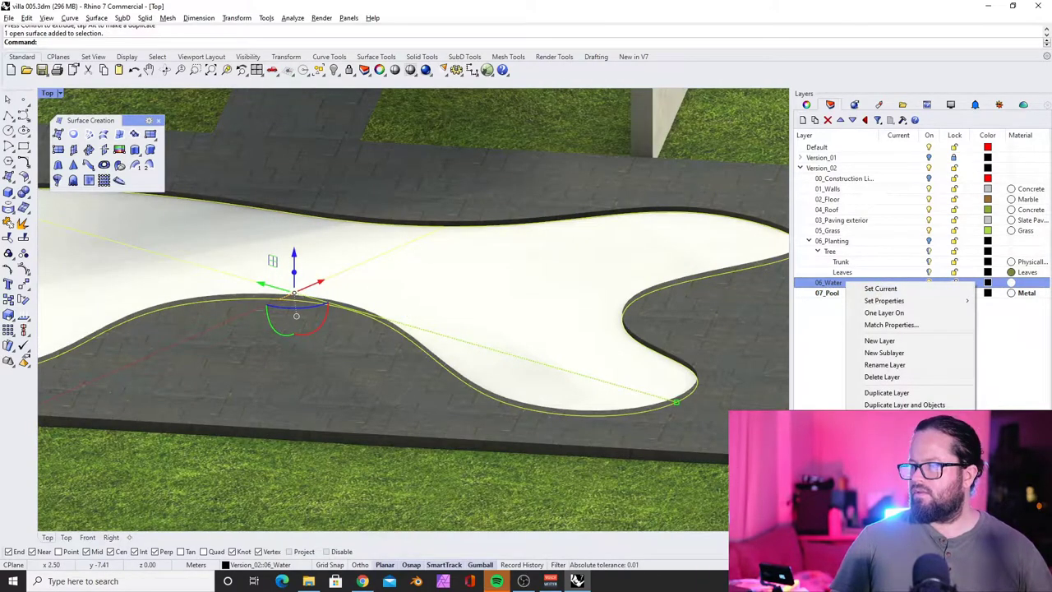
pyautogui.click(891, 432)
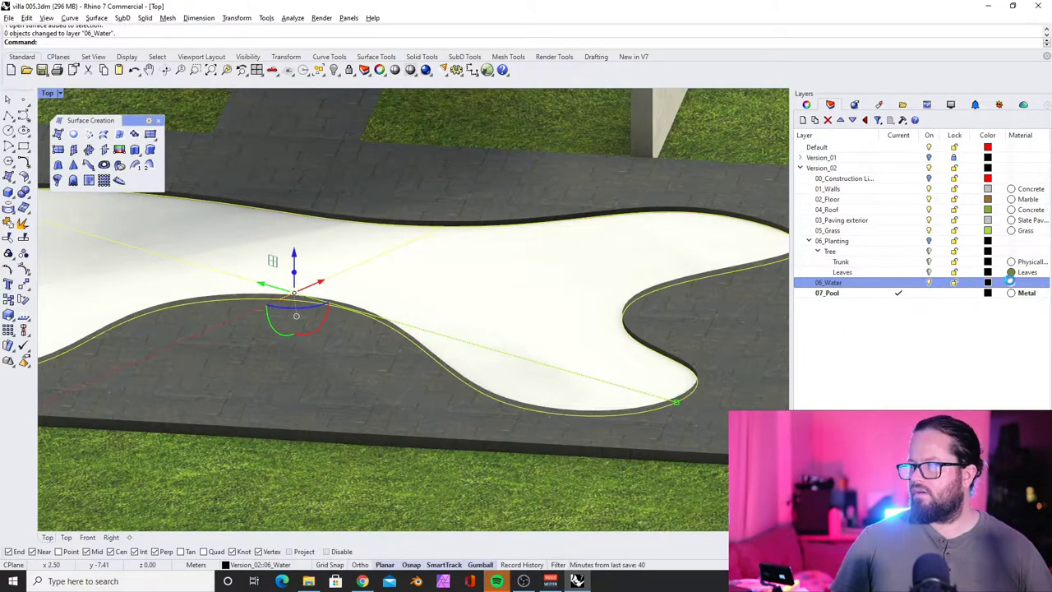
pyautogui.click(1012, 283)
pyautogui.click(873, 166)
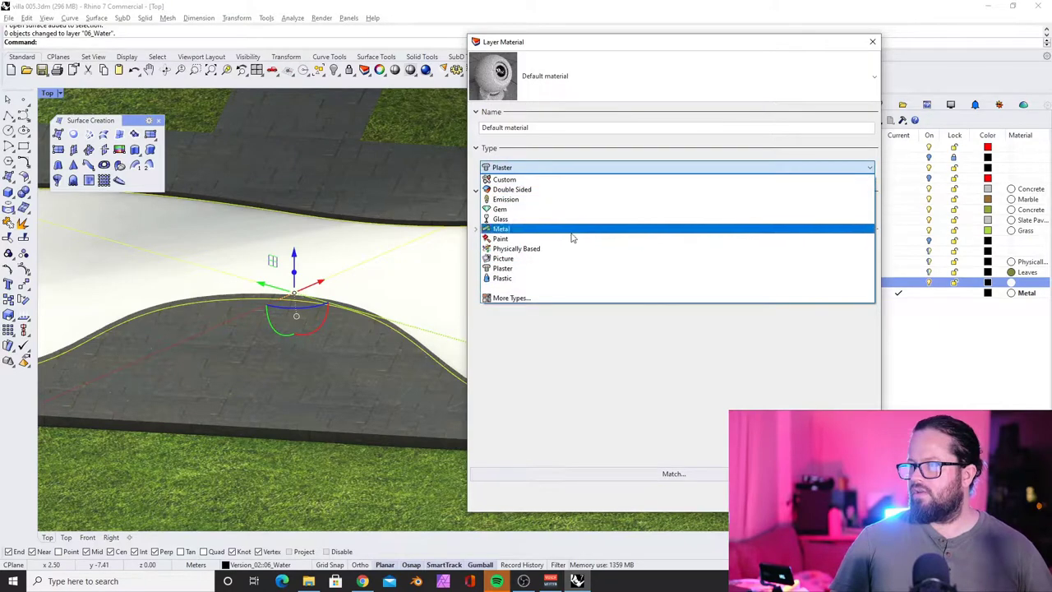
pyautogui.click(500, 219)
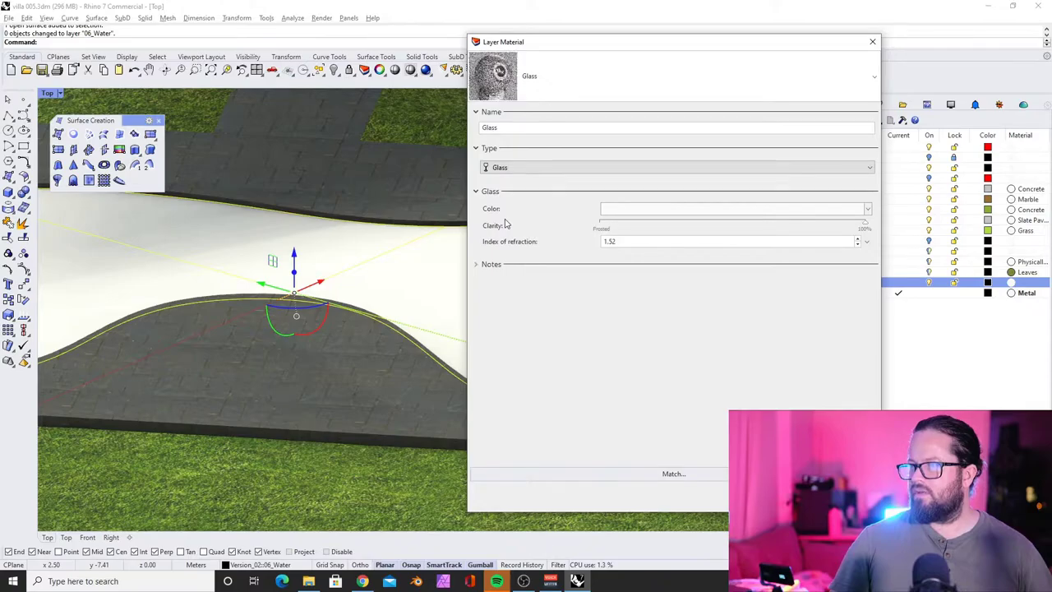
pyautogui.click(732, 209)
pyautogui.click(873, 313)
pyautogui.moveTo(873, 312)
pyautogui.mouseDown()
pyautogui.moveTo(880, 308)
pyautogui.moveTo(859, 314)
pyautogui.mouseUp()
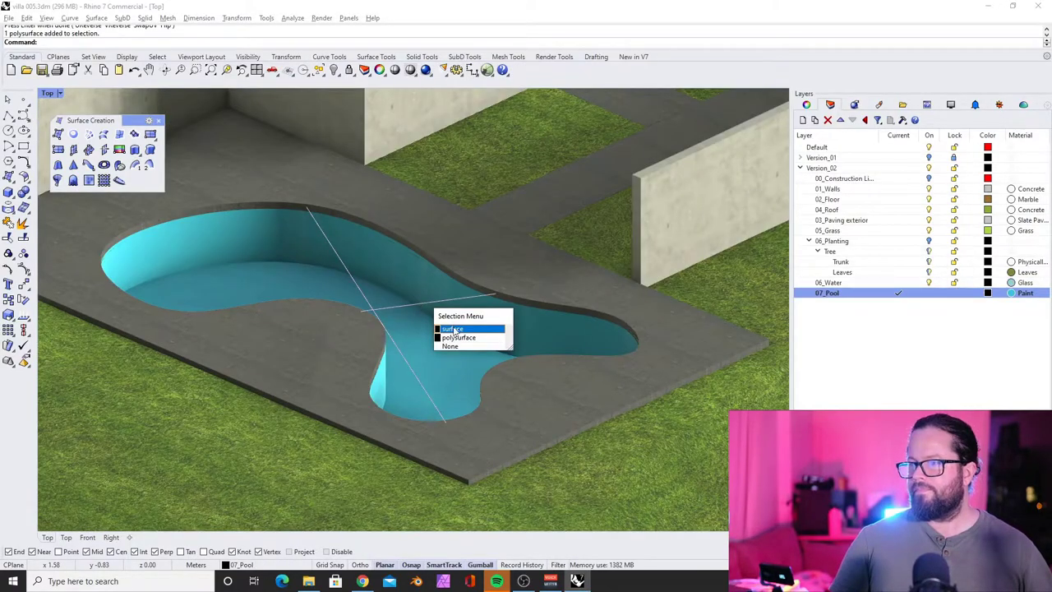
# - Select the water surface and examine the coloured pool within the villa's driveway paving
pyautogui.click(453, 329)
pyautogui.scroll(-8, 386, 296)
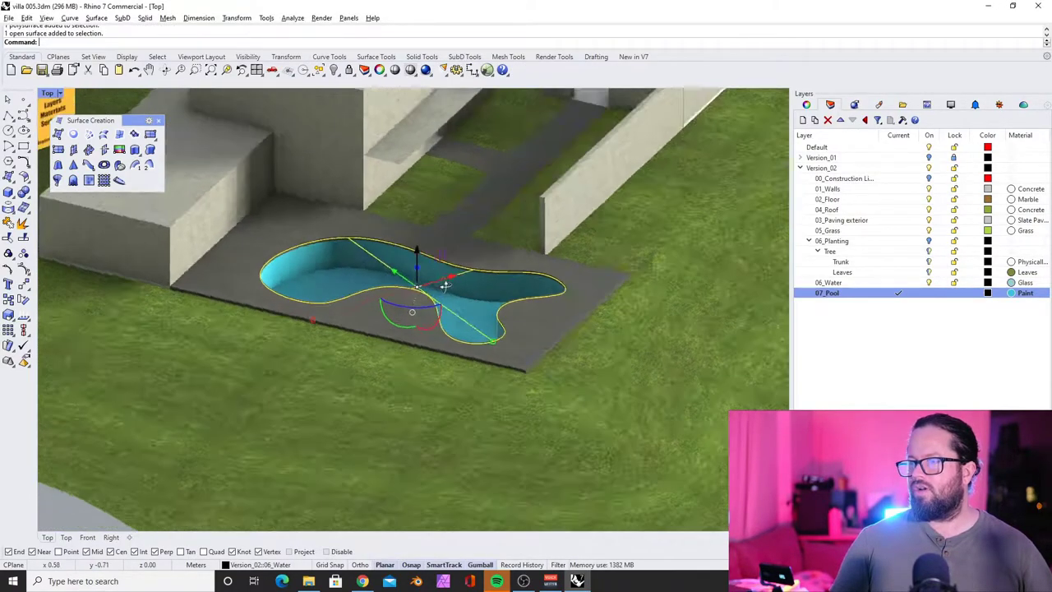
pyautogui.moveTo(388, 296); pyautogui.dragTo(484, 300, button='right')
pyautogui.scroll(12, 480, 298)
pyautogui.click(460, 289)
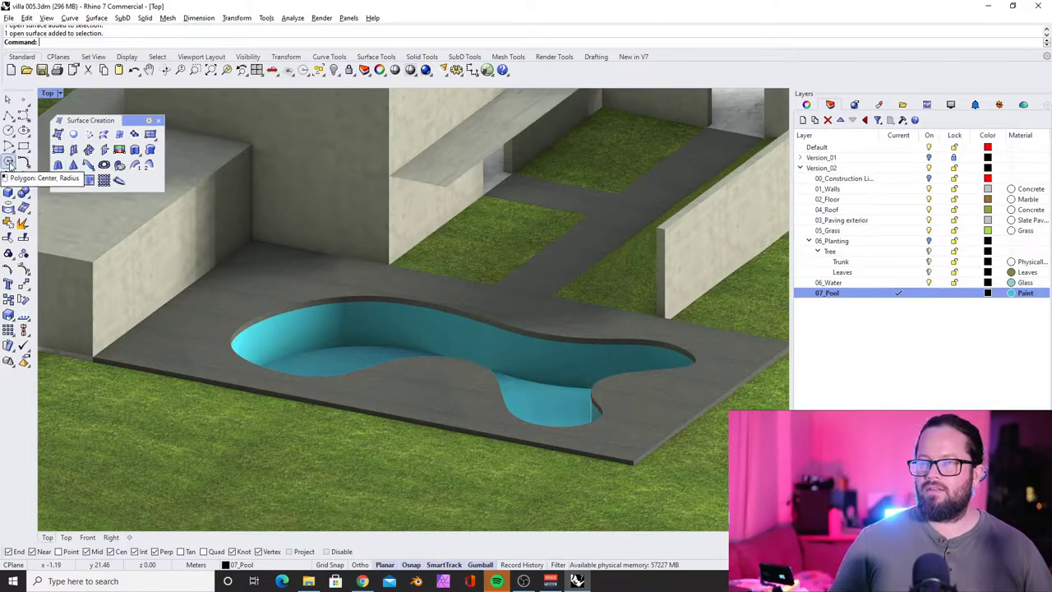
# - Add a sublayer named 08_Umbrella under Version_02, colour it pink and make it current
pyautogui.click(803, 121)
pyautogui.write('08_')
pyautogui.write('Ump')
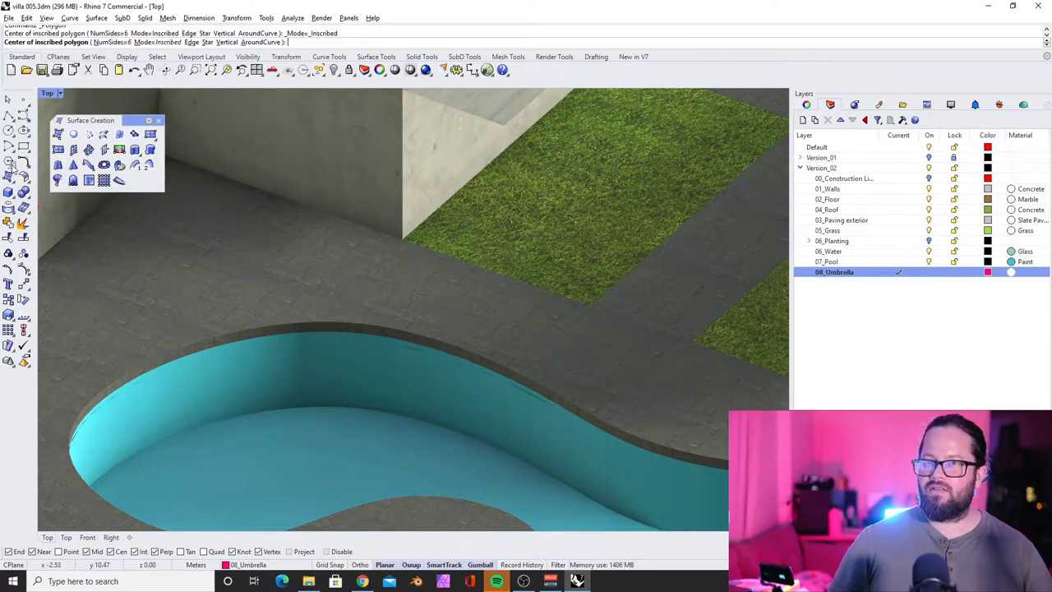
# - Centre an inscribed polygon on the paving between the pool and the villa wall, trying 7 and 8 sides
pyautogui.click(176, 258)
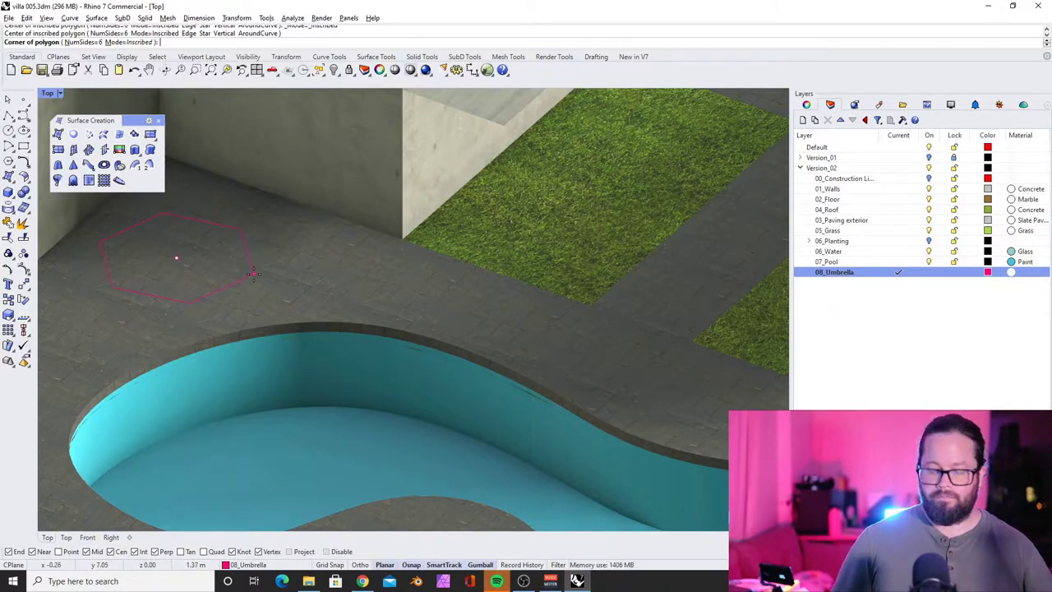
pyautogui.write('n')
pyautogui.press('Return')
pyautogui.write('7')
pyautogui.press('Return')
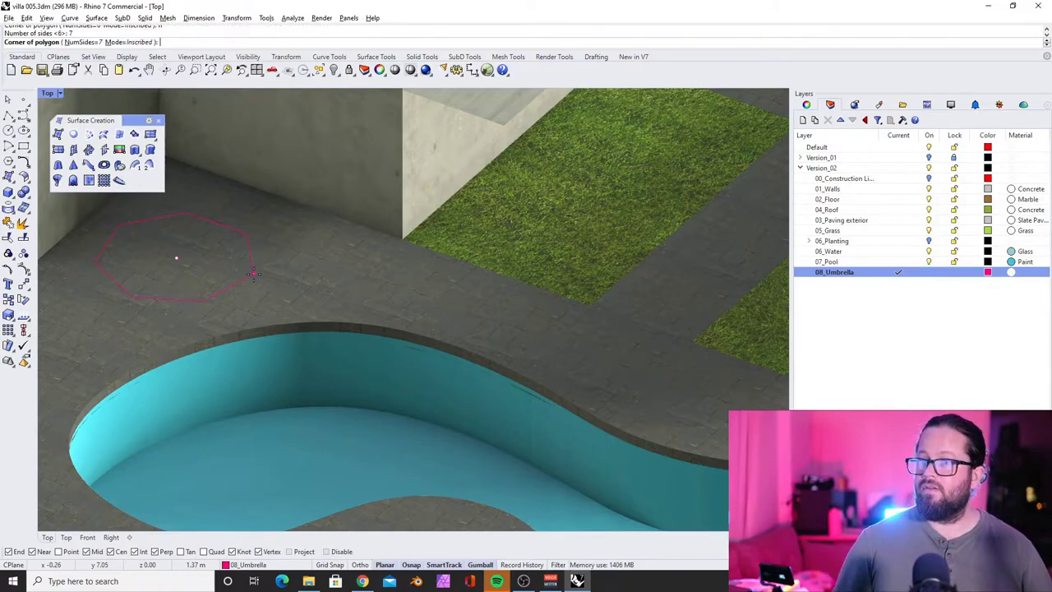
pyautogui.write('n')
pyautogui.press('Return')
pyautogui.write('8')
pyautogui.press('Return')
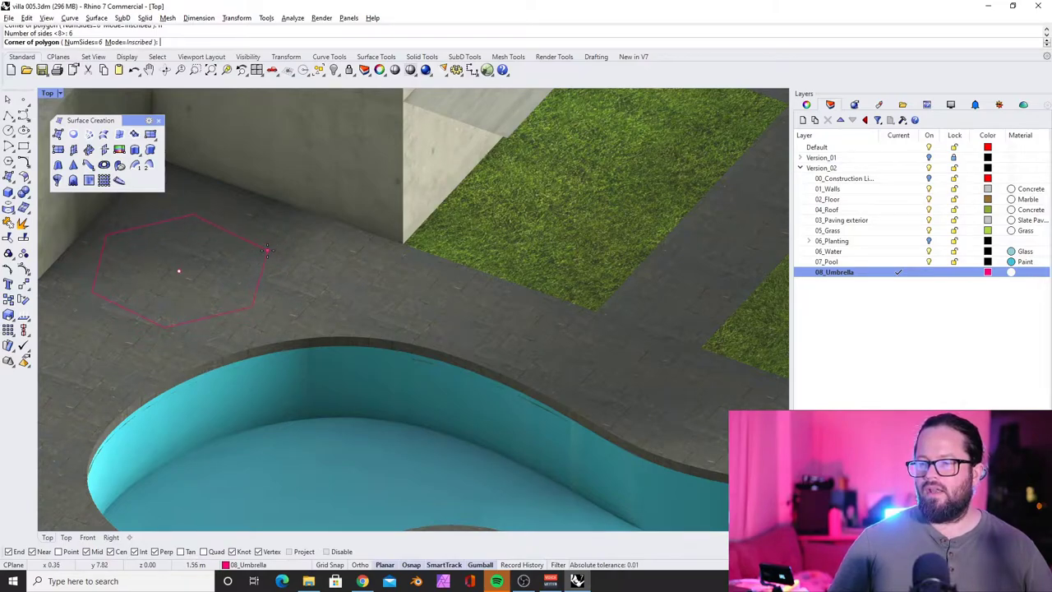
# - Complete the polygon as a hexagon with a 1.6 m radius and select it
pyautogui.write('1')
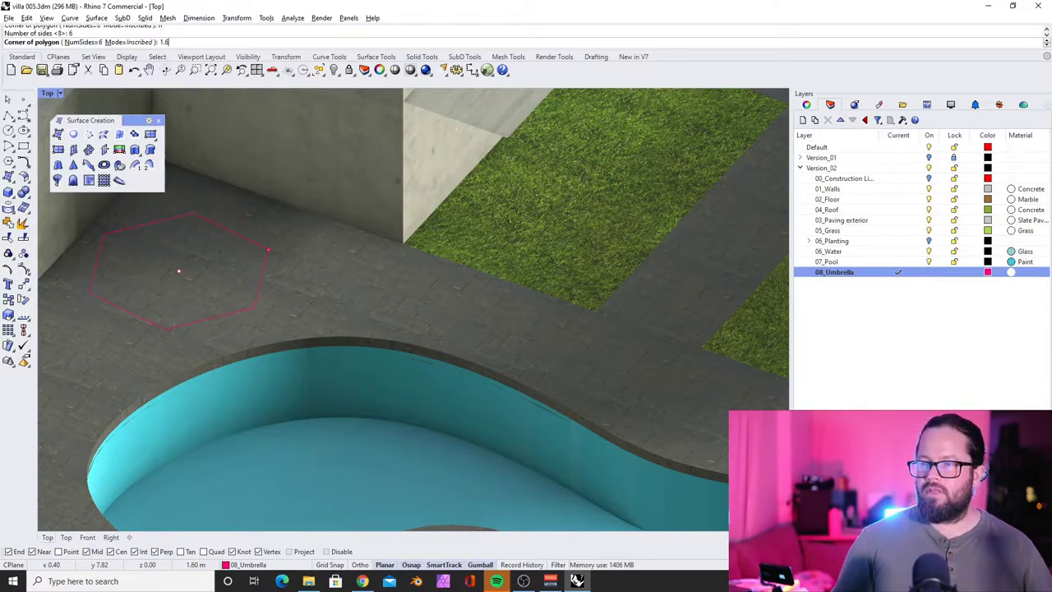
pyautogui.write('.6')
pyautogui.press('Return')
pyautogui.click(273, 233)
pyautogui.scroll(-1, 252, 240)
pyautogui.scroll(2, 253, 243)
pyautogui.click(258, 217)
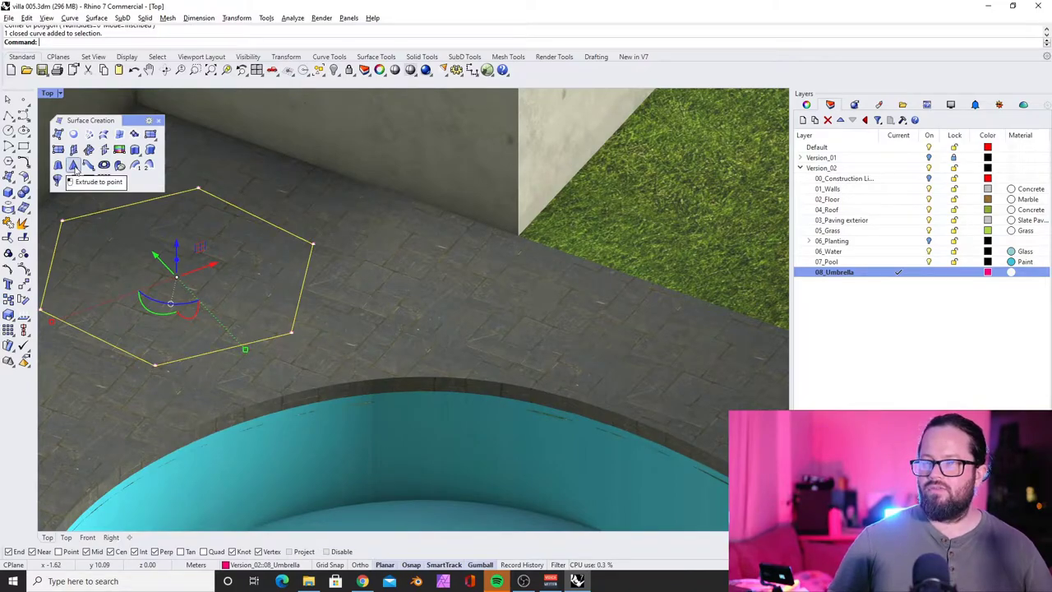
# - Draw a 0.5 m vertical line upward from the centre of the hexagon
pyautogui.scroll(-2, 476, 267)
pyautogui.scroll(2, 275, 264)
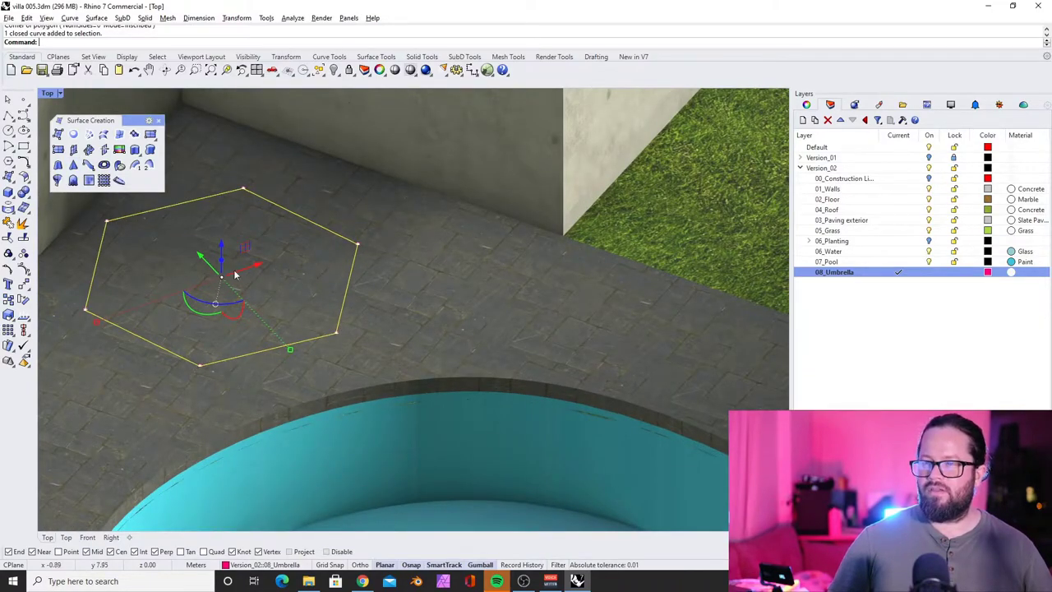
pyautogui.click(8, 116)
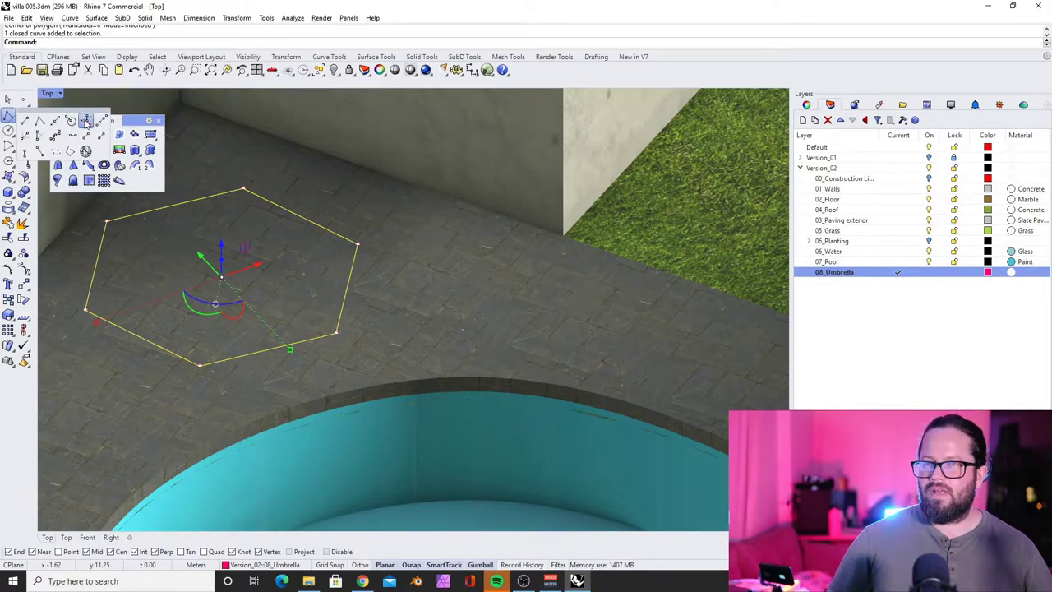
pyautogui.click(85, 122)
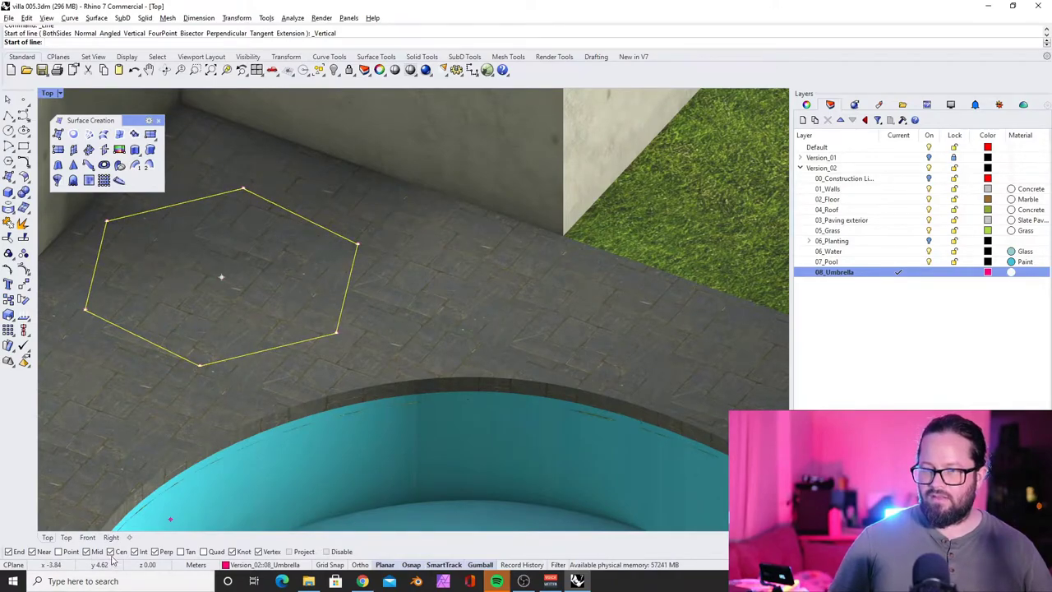
pyautogui.click(10, 117)
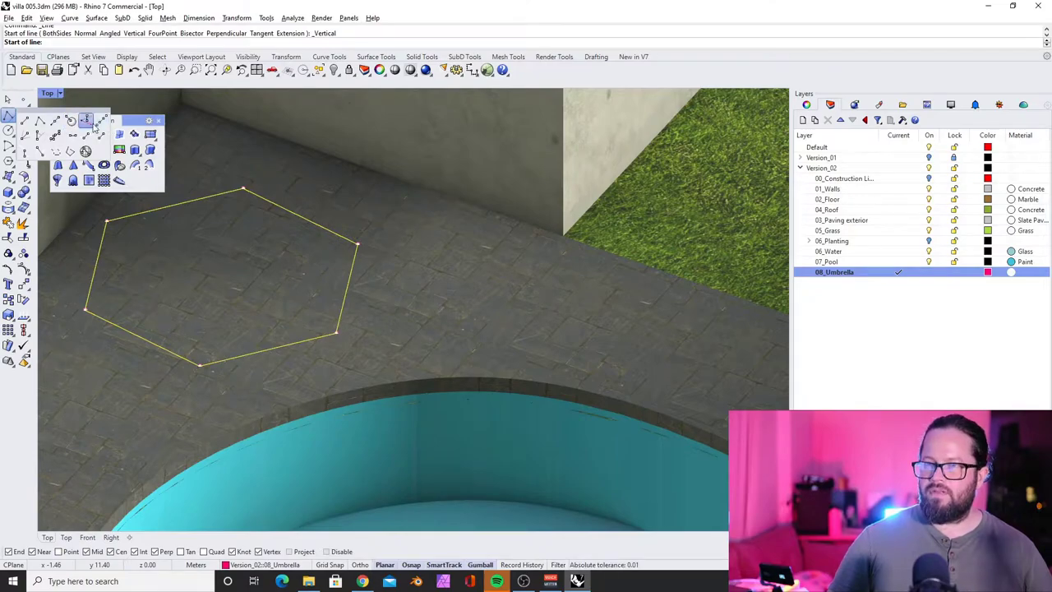
pyautogui.click(293, 221)
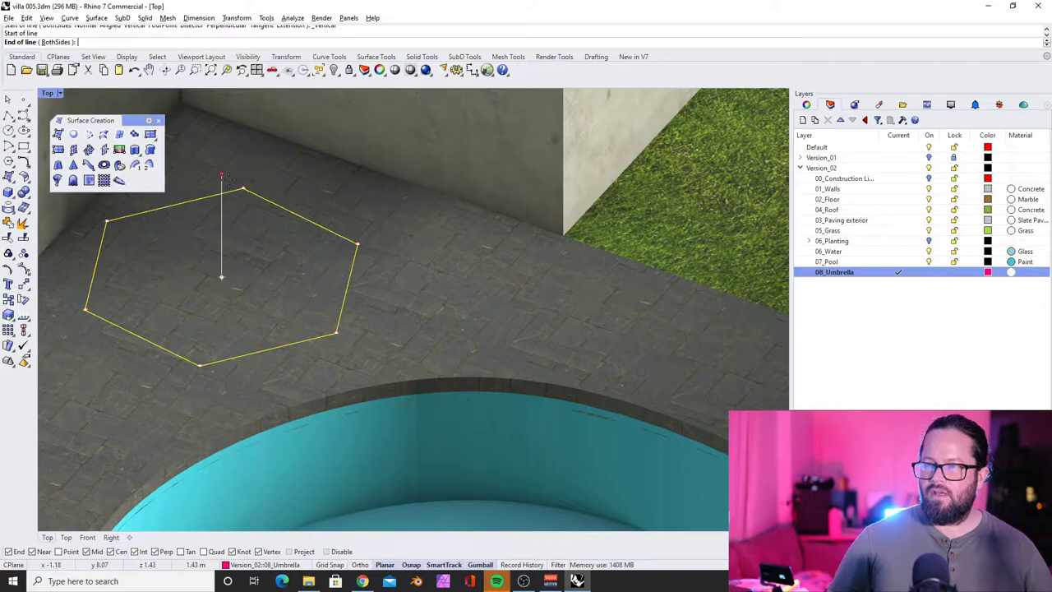
pyautogui.moveTo(229, 175); pyautogui.dragTo(229, 157, button='right')
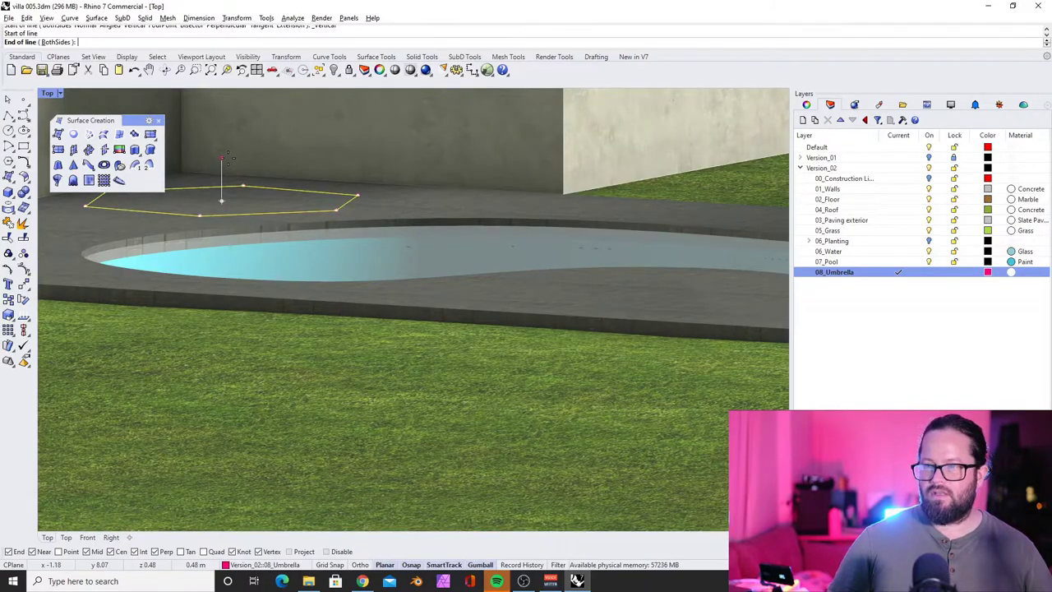
pyautogui.write('0.5')
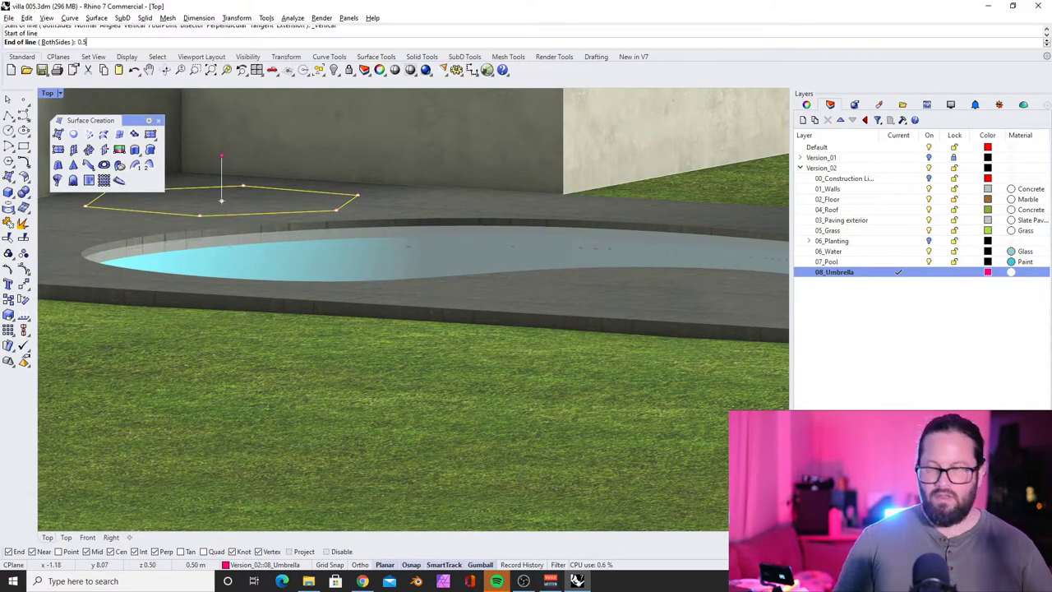
pyautogui.click(221, 155)
pyautogui.moveTo(221, 155); pyautogui.dragTo(311, 272, button='right')
pyautogui.click(310, 272)
pyautogui.scroll(3, 308, 221)
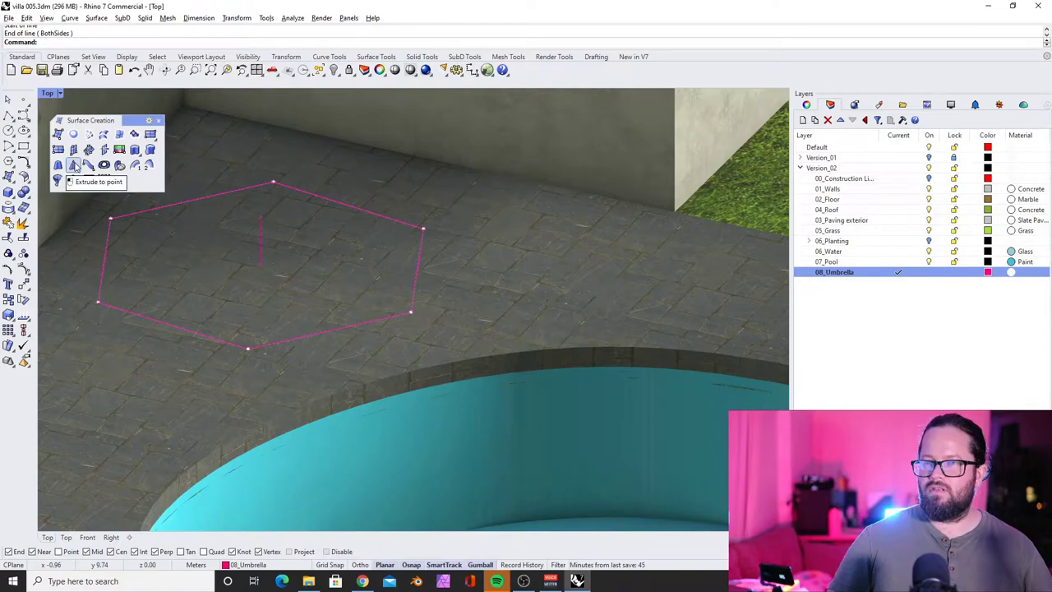
# - Extrude the hexagon curve to a point at the vertical line's upper end to form the umbrella canopy
pyautogui.click(74, 165)
pyautogui.click(304, 196)
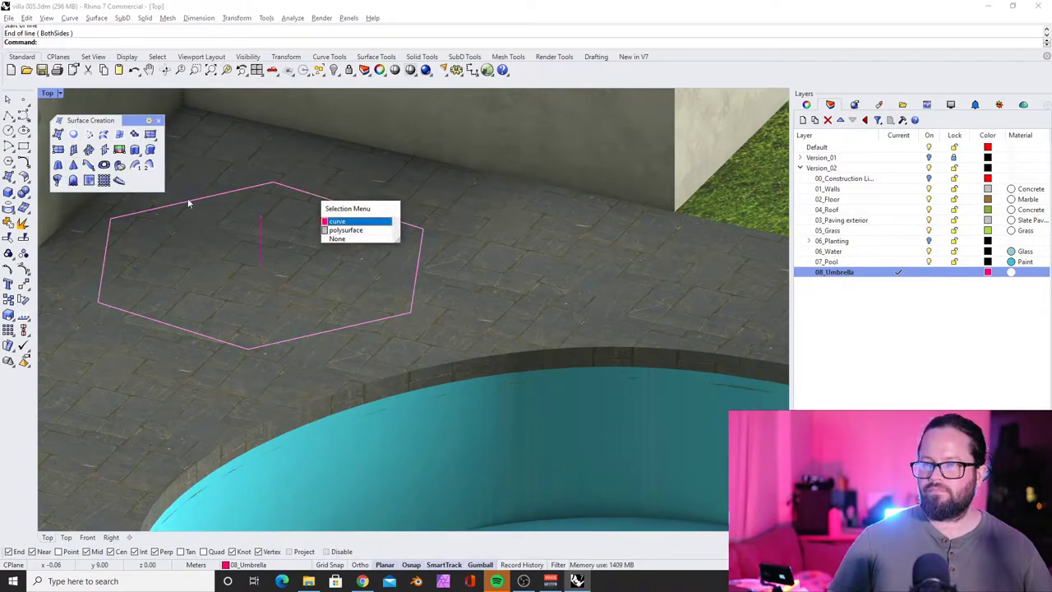
pyautogui.click(333, 224)
pyautogui.click(73, 165)
pyautogui.click(259, 218)
pyautogui.moveTo(260, 218); pyautogui.dragTo(242, 441, button='right')
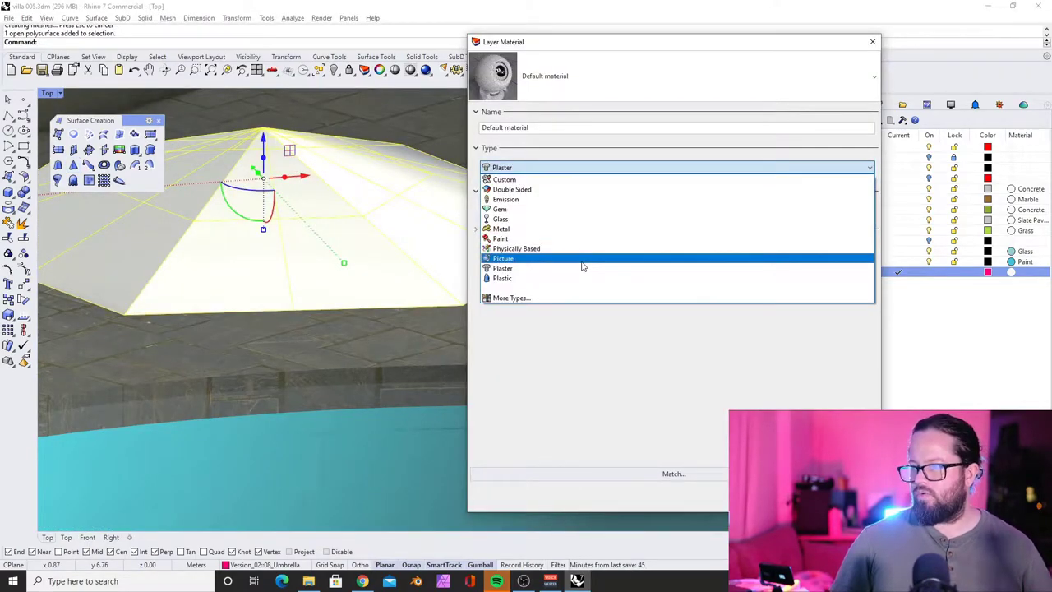
# - Give the 08_Umbrella layer a Double Sided material with yellow Paint on the front and a red material on the back
pyautogui.click(526, 189)
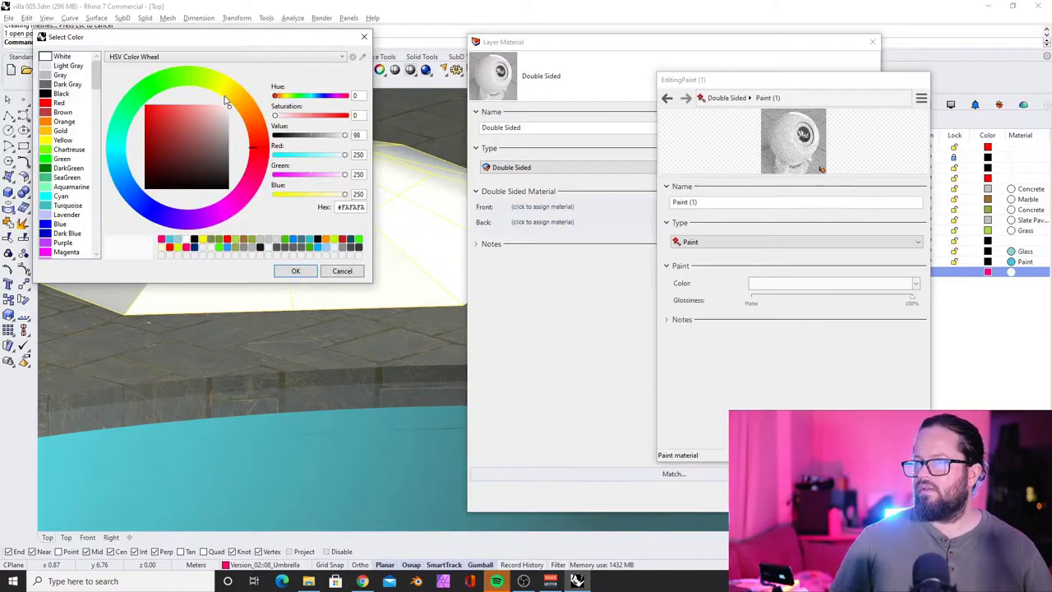
pyautogui.click(226, 92)
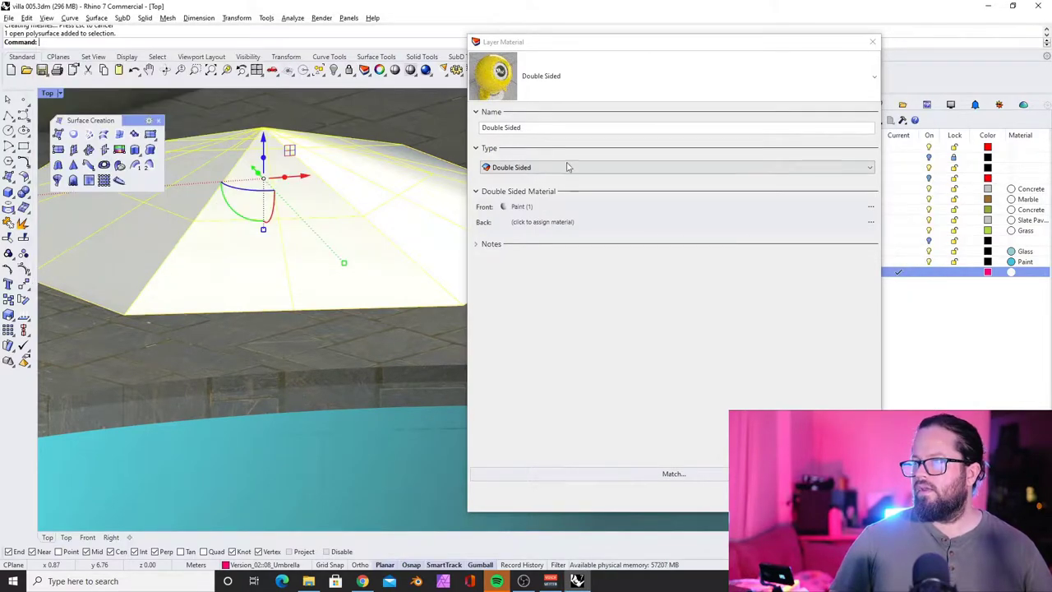
pyautogui.click(549, 223)
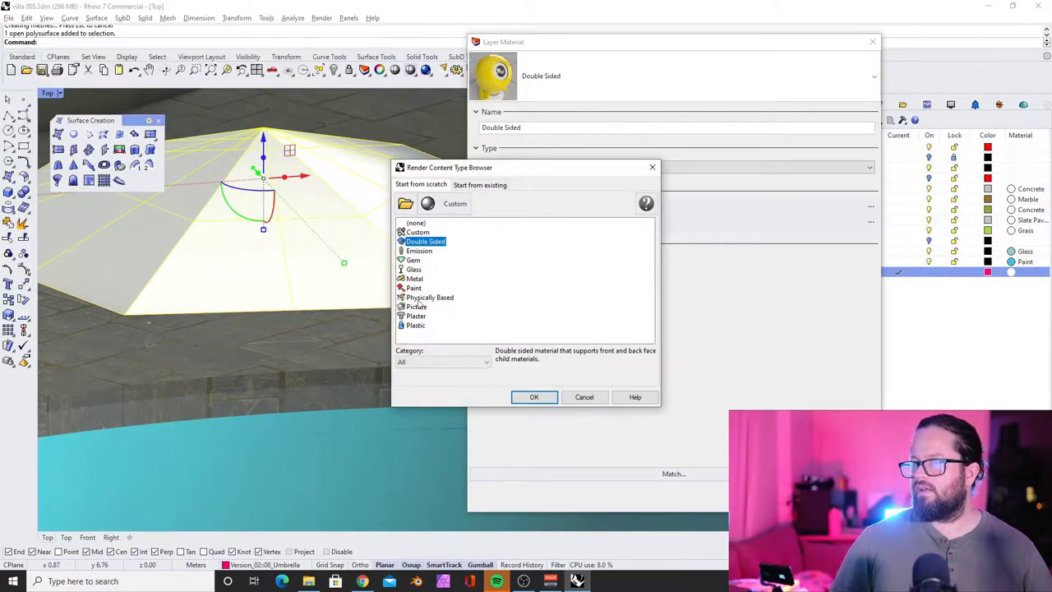
pyautogui.click(533, 397)
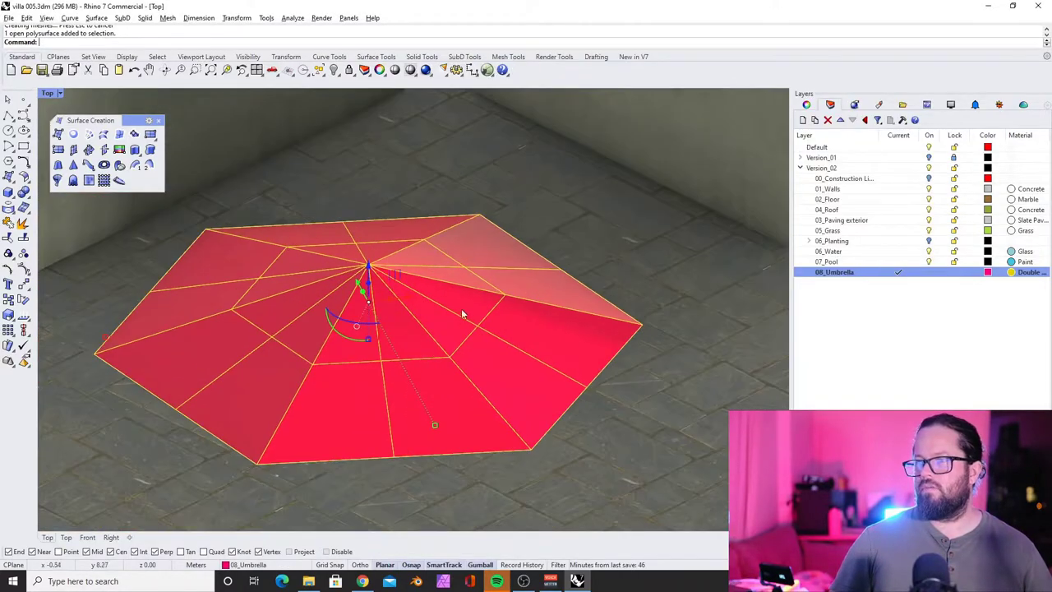
pyautogui.scroll(-5, 369, 267)
pyautogui.moveTo(420, 192); pyautogui.dragTo(543, 233)
pyautogui.hotkey('ctrl', 'z')
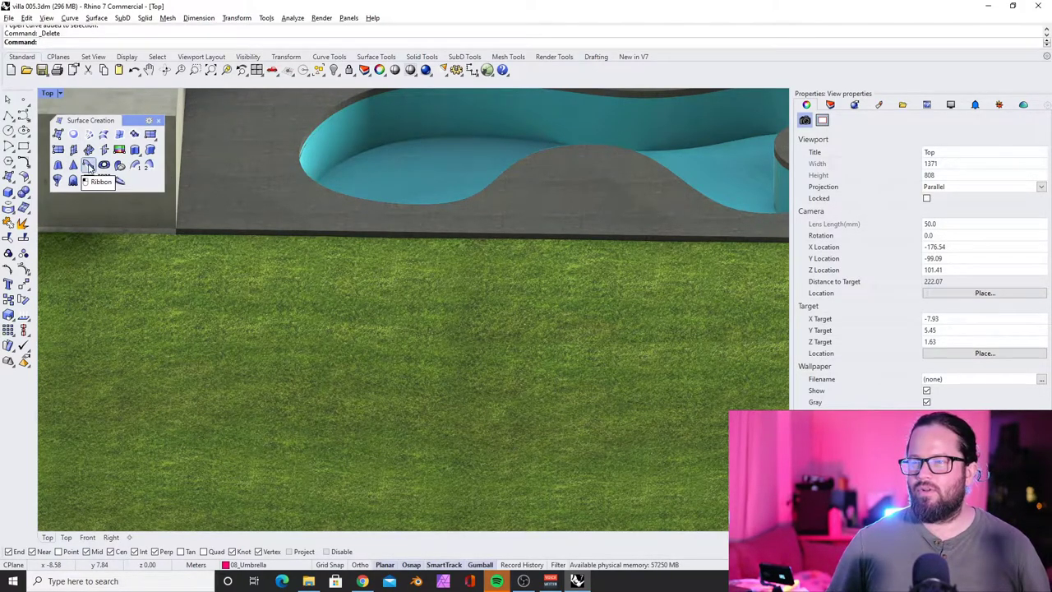
pyautogui.scroll(-3, 282, 315)
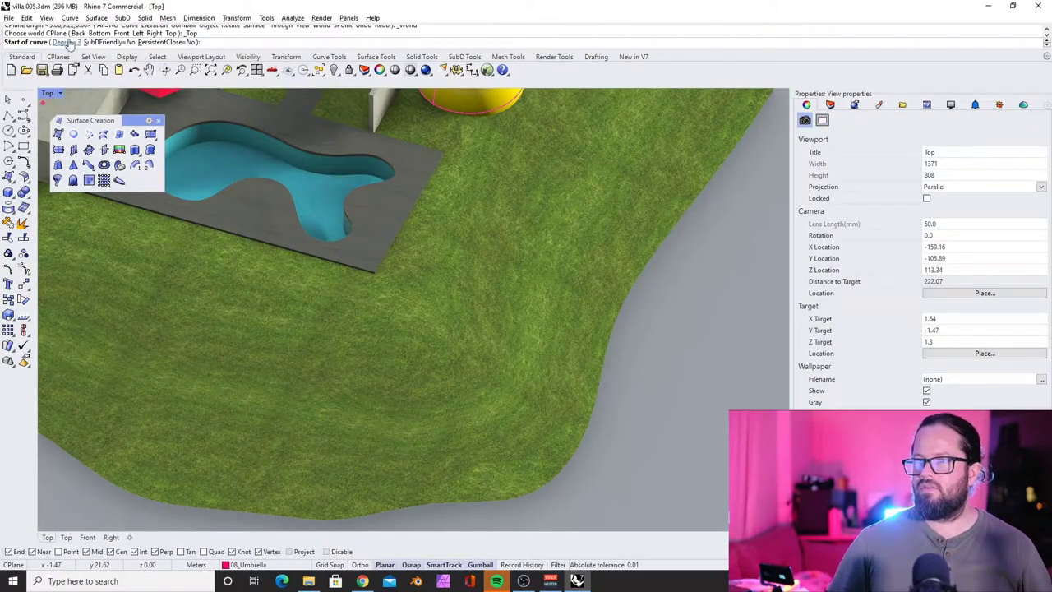
pyautogui.scroll(5, 327, 235)
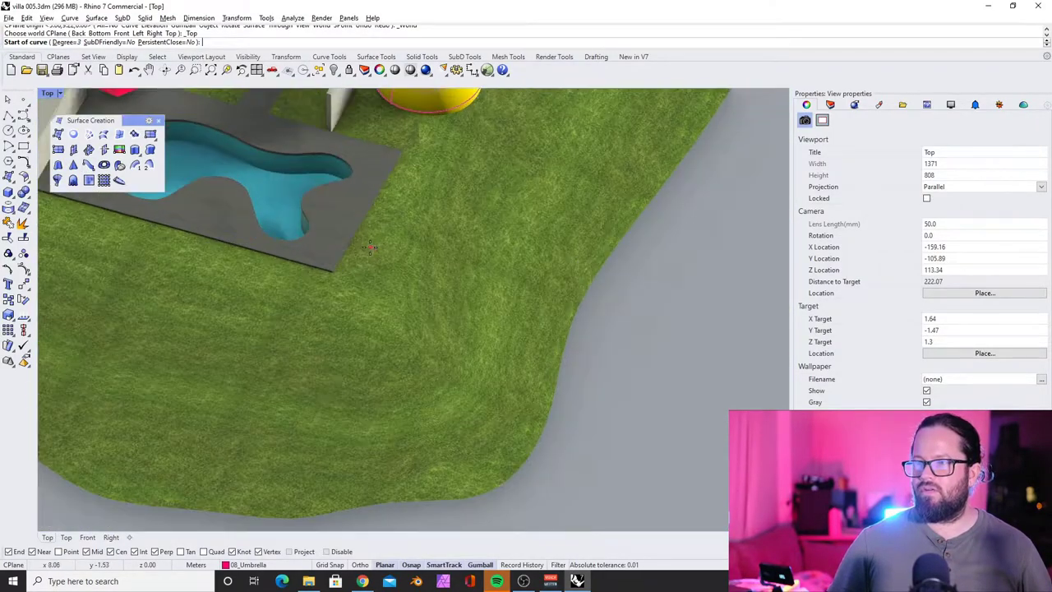
pyautogui.moveTo(327, 234); pyautogui.dragTo(279, 222, button='right')
pyautogui.scroll(-5, 376, 278)
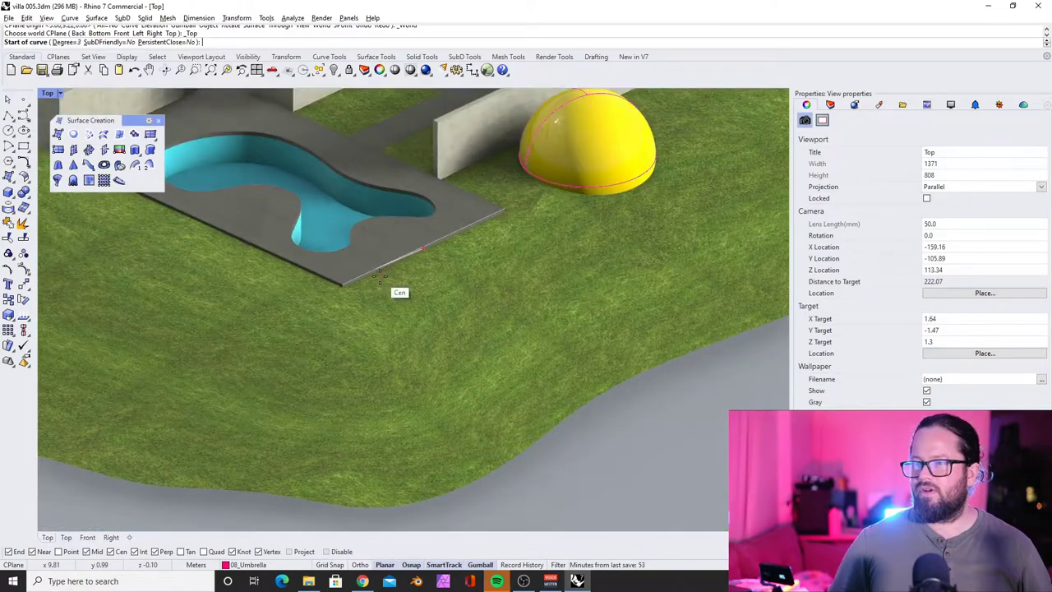
pyautogui.moveTo(376, 278); pyautogui.dragTo(391, 306, button='right')
pyautogui.press('Escape')
# - Start an interpolated curve on the grass surface at the paving's edge near the pool and wind it along the front lawn
pyautogui.click(24, 116)
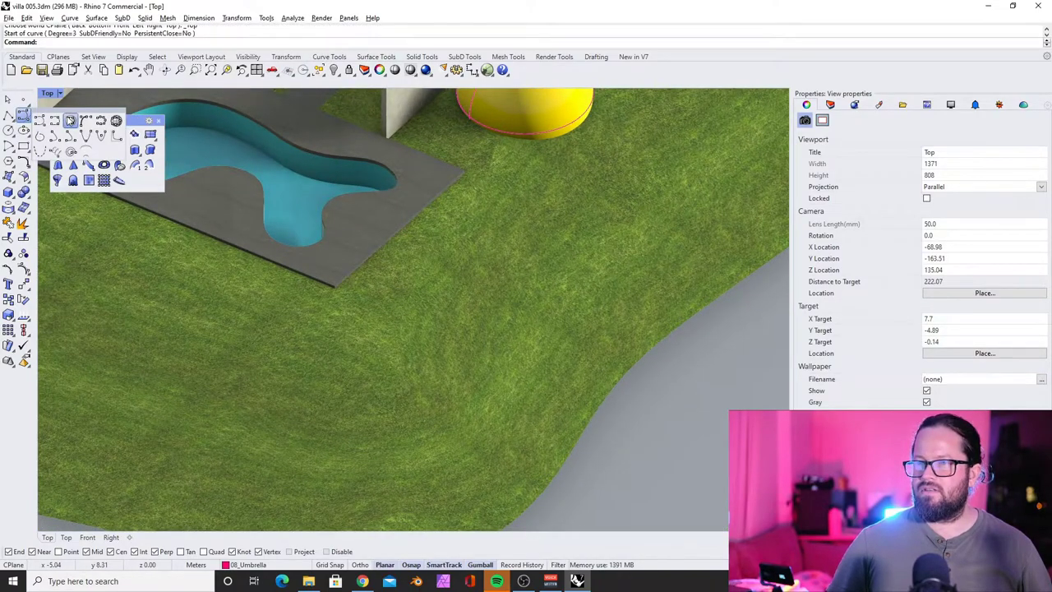
pyautogui.click(71, 120)
pyautogui.click(400, 348)
pyautogui.press('Escape')
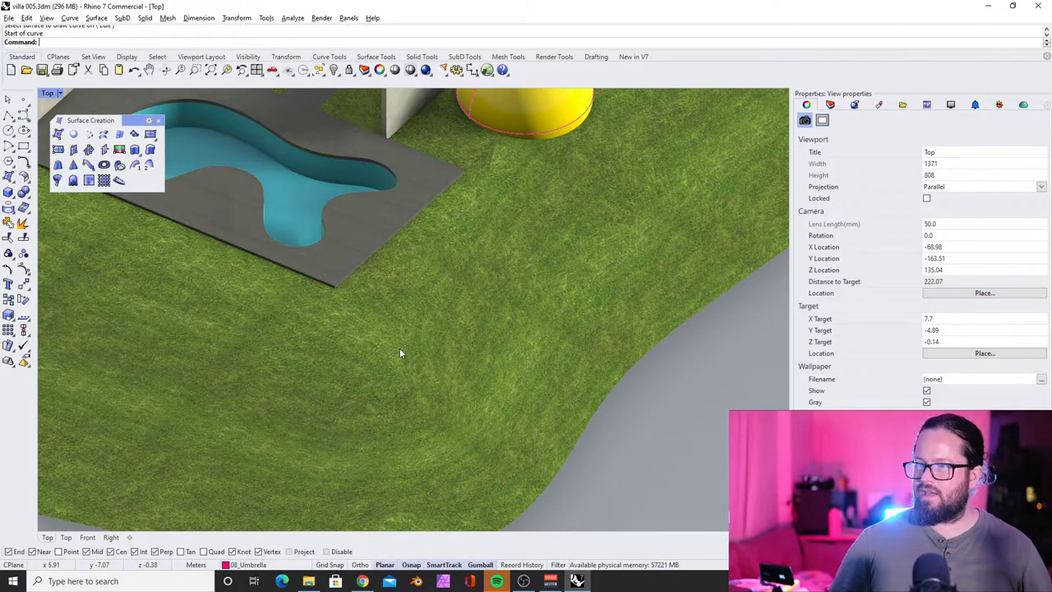
pyautogui.click(400, 348)
pyautogui.press('Return')
pyautogui.moveTo(402, 248); pyautogui.dragTo(411, 234, button='right')
pyautogui.scroll(2, 381, 275)
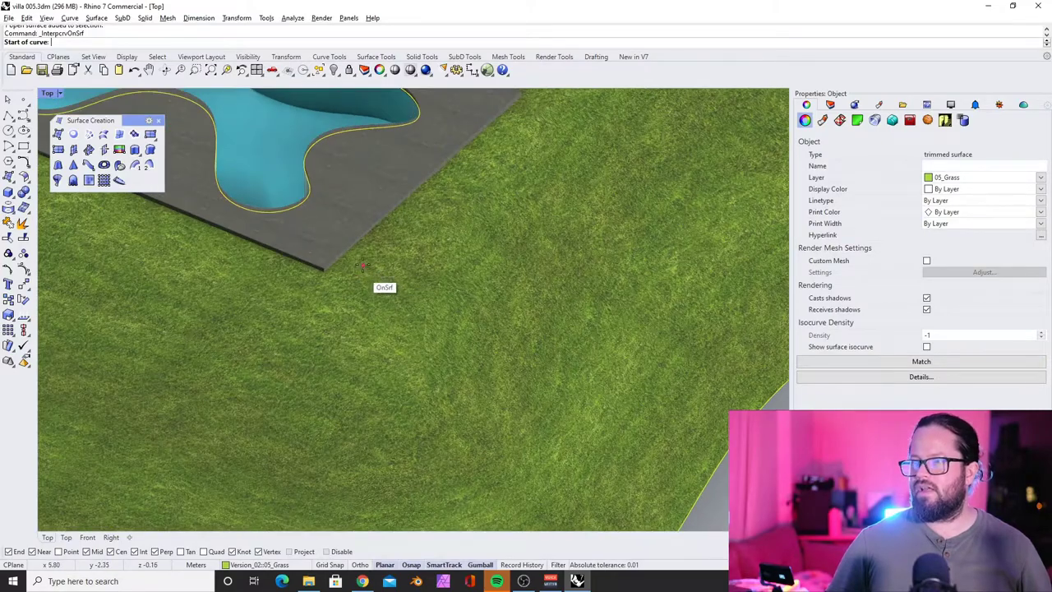
pyautogui.scroll(-8, 319, 268)
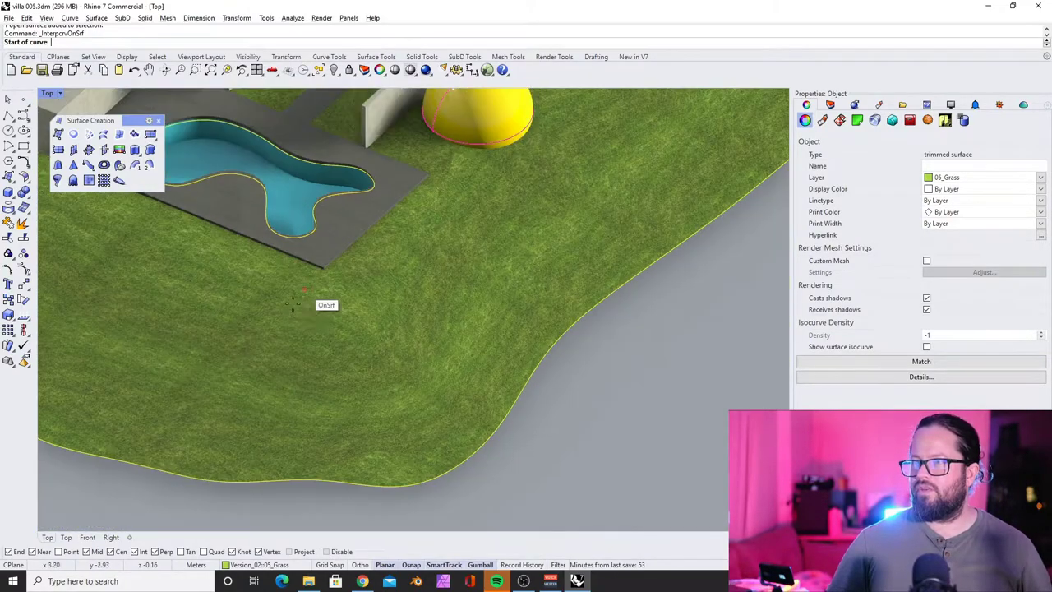
pyautogui.scroll(7, 368, 244)
pyautogui.click(267, 347)
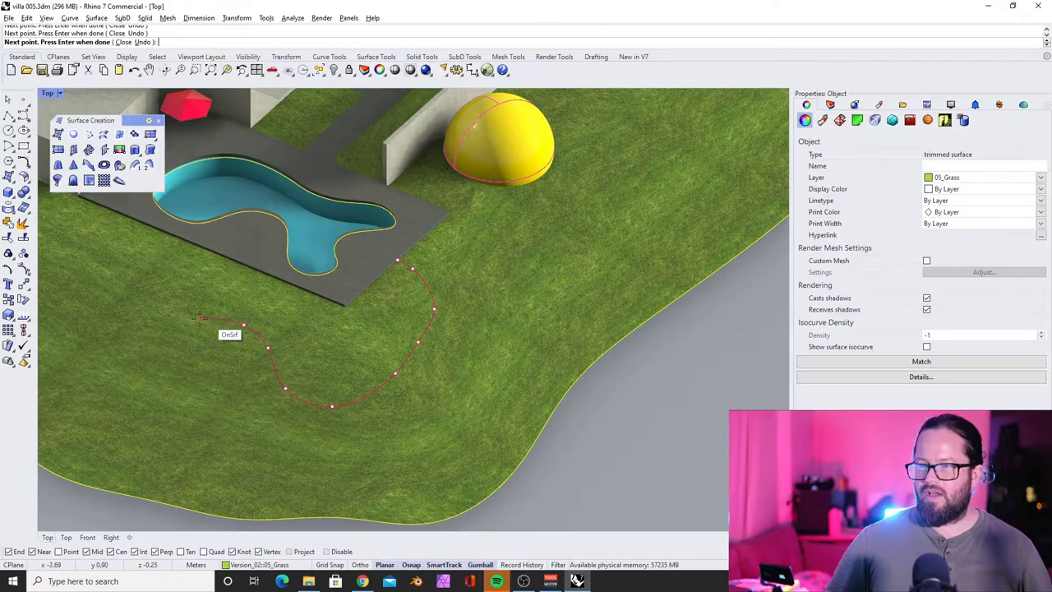
pyautogui.click(99, 322)
# - Continue the curve on the grass past the billboard and around behind the villa, and finish it
pyautogui.scroll(-12, 134, 326)
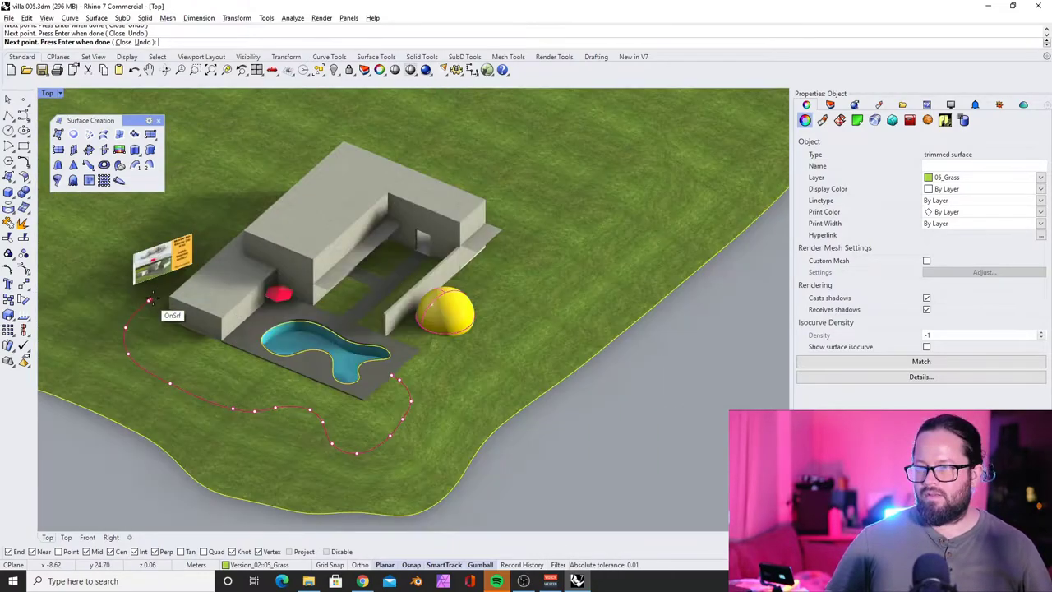
pyautogui.click(149, 299)
pyautogui.scroll(-2, 179, 284)
pyautogui.moveTo(179, 283); pyautogui.dragTo(175, 386, button='right')
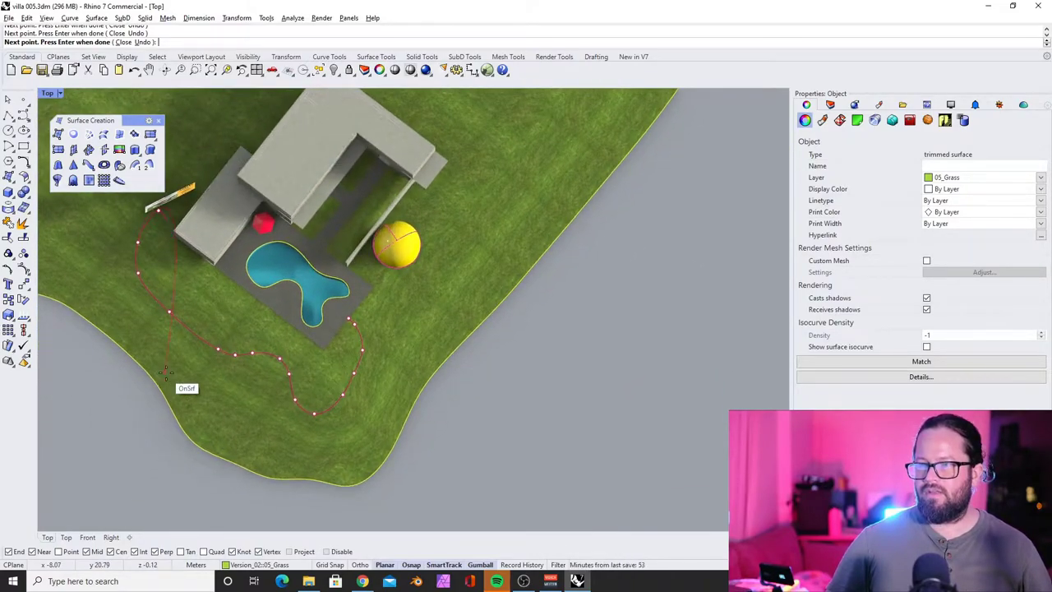
pyautogui.press('Return')
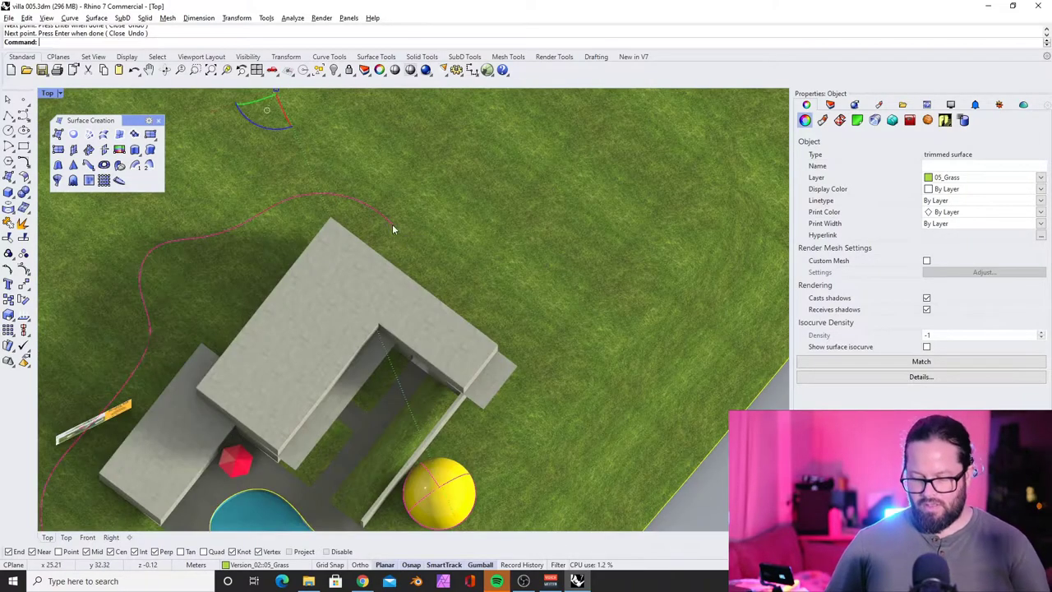
# - Create a Ribbon surface from the path curve with a 1.2 m distance, offset to the outer side
pyautogui.scroll(-6, 353, 240)
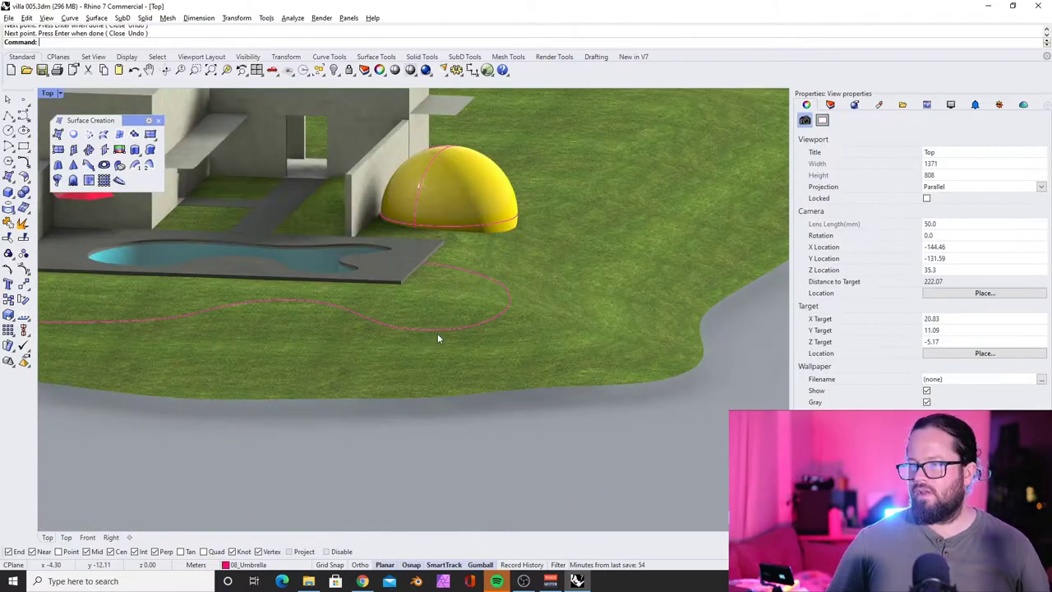
pyautogui.click(441, 352)
pyautogui.press('Escape')
pyautogui.click(449, 335)
pyautogui.press('Escape')
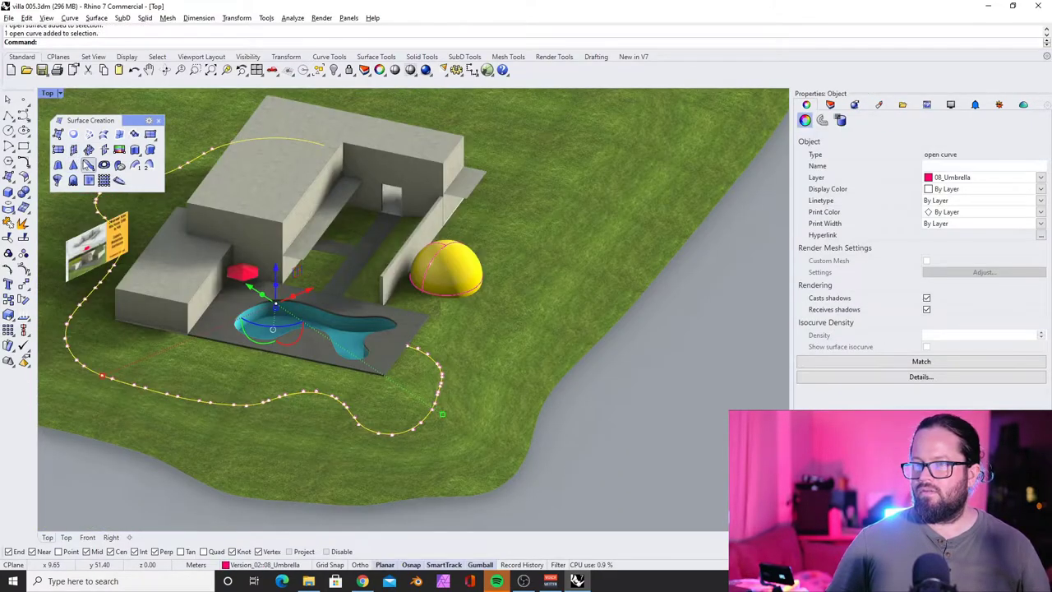
pyautogui.click(88, 165)
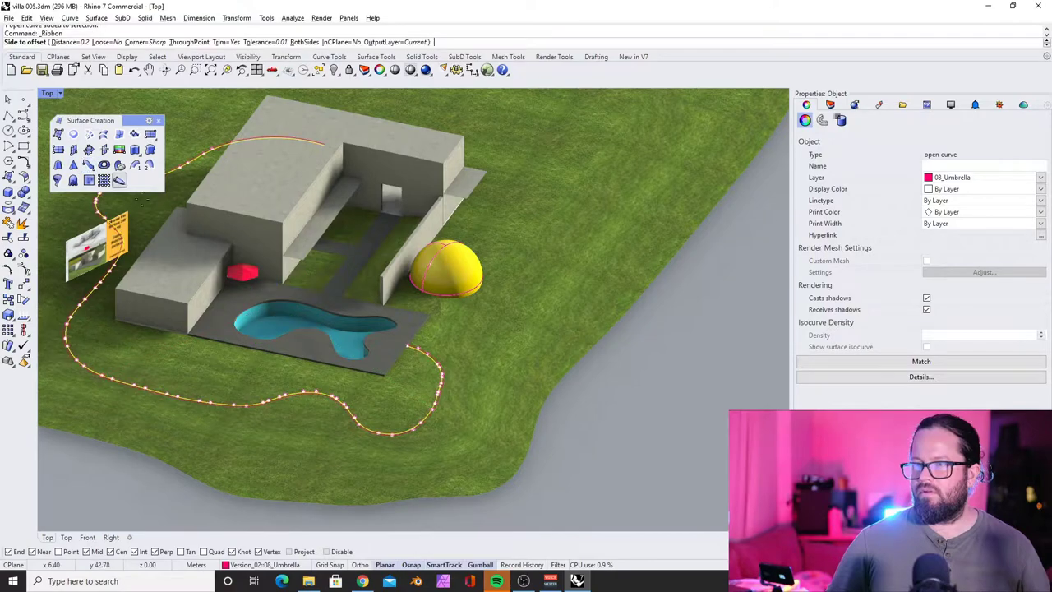
pyautogui.scroll(5, 501, 376)
pyautogui.scroll(-3, 469, 339)
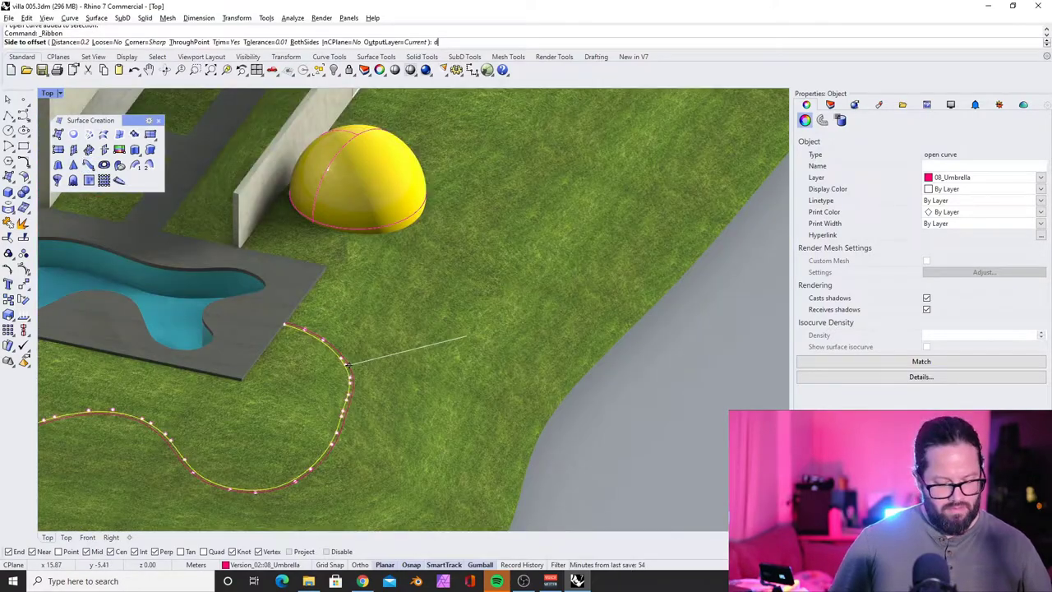
pyautogui.write('d')
pyautogui.press('Return')
pyautogui.write('1.2')
pyautogui.press('Return')
pyautogui.click(466, 336)
# - Extrude the path's ribbon surface 0.15 m into a solid
pyautogui.moveTo(362, 326); pyautogui.dragTo(294, 305, button='right')
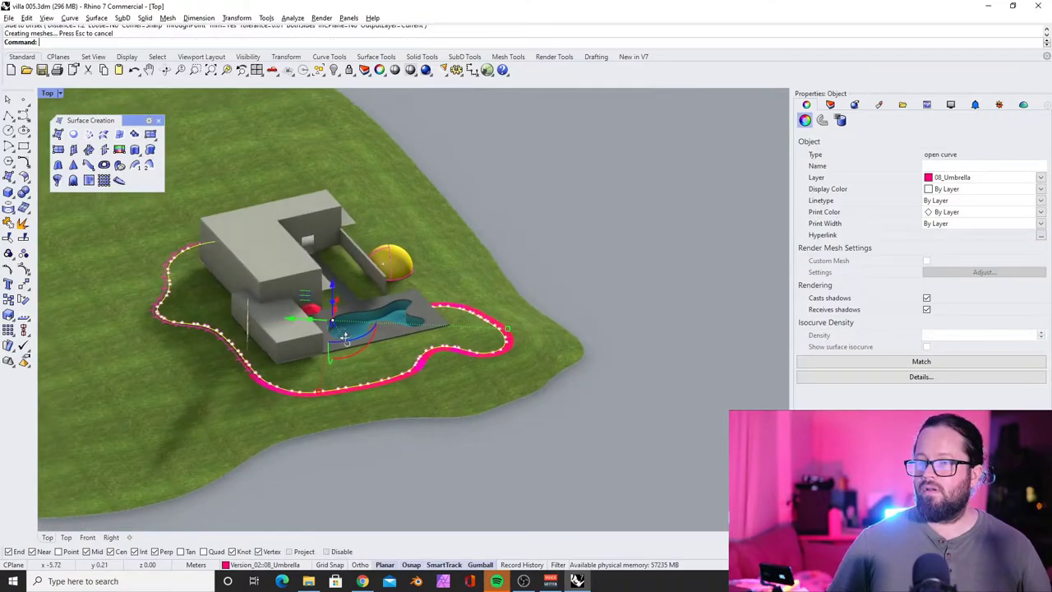
pyautogui.scroll(10, 385, 320)
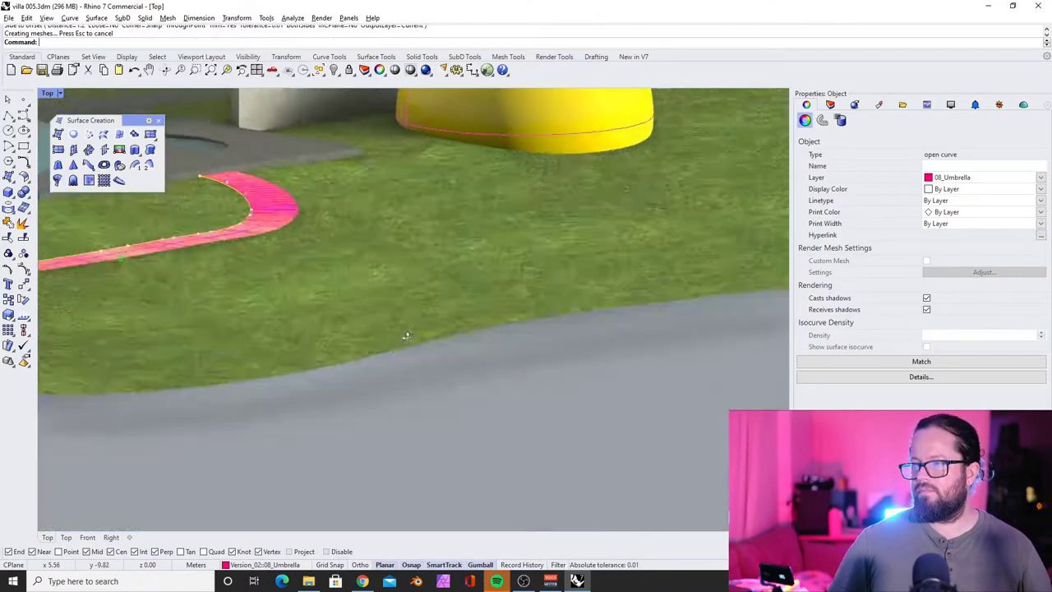
pyautogui.click(475, 261)
pyautogui.scroll(-12, 503, 386)
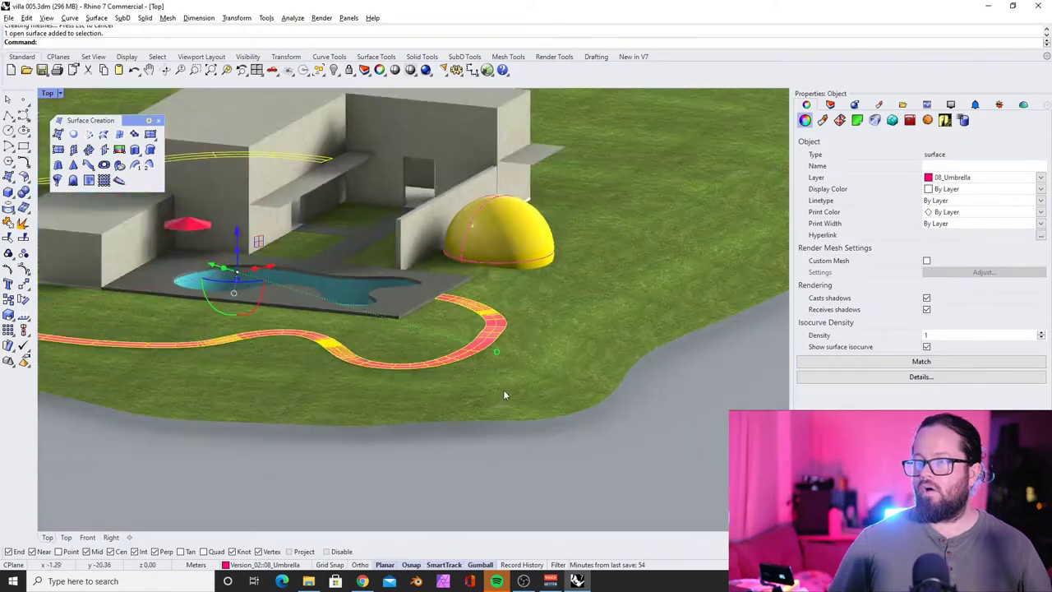
pyautogui.moveTo(439, 446); pyautogui.dragTo(451, 422, button='right')
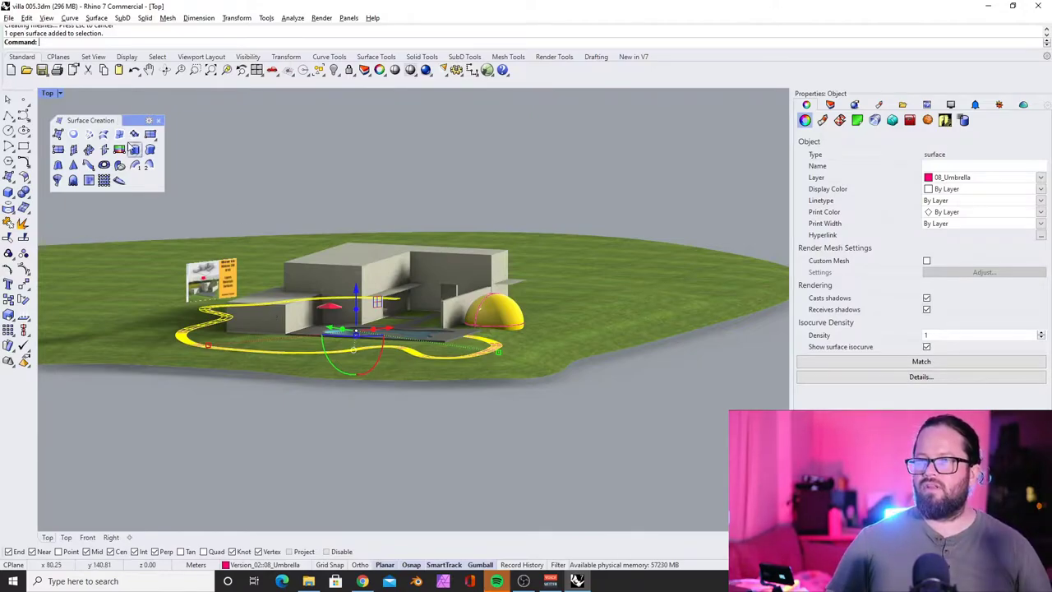
pyautogui.click(9, 209)
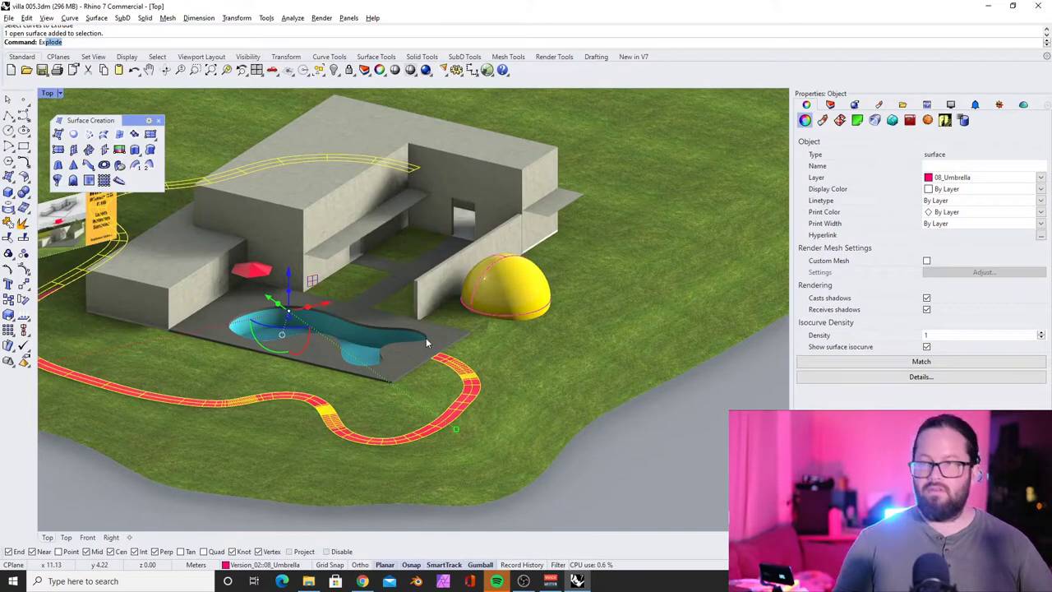
pyautogui.write('ext')
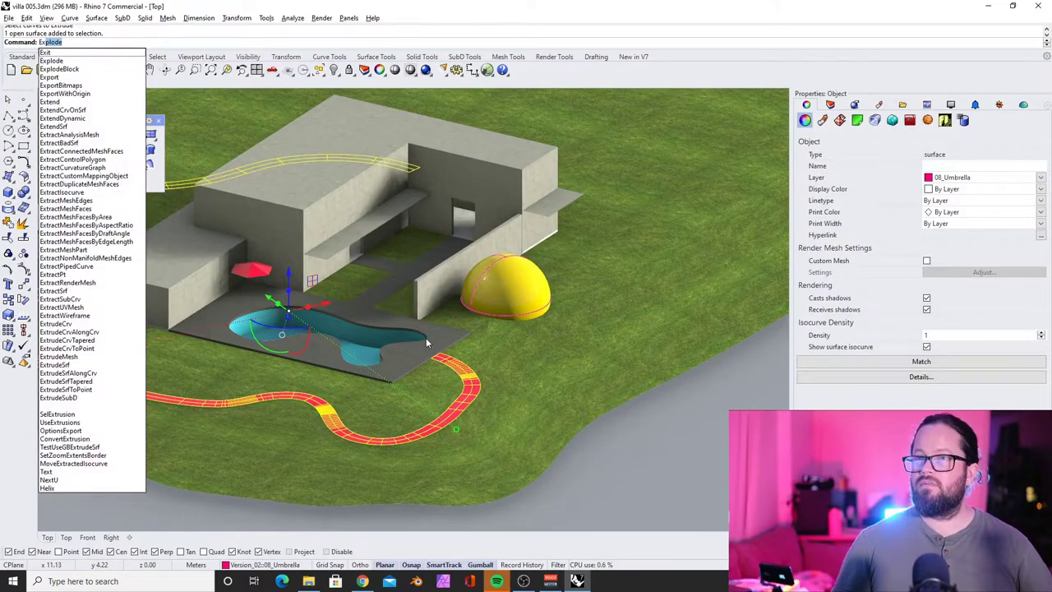
pyautogui.write('rude')
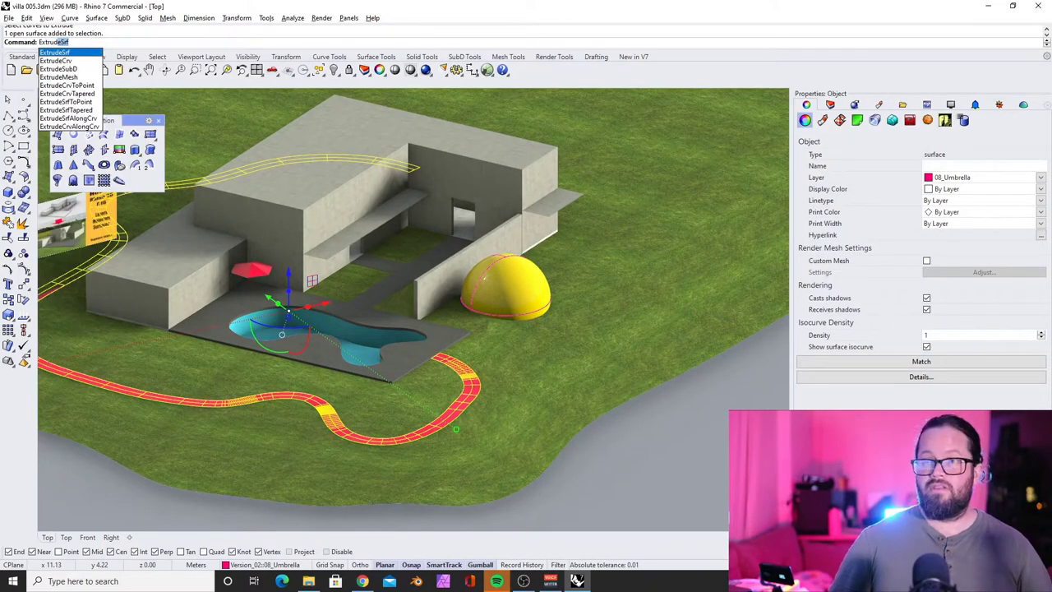
pyautogui.press('Return')
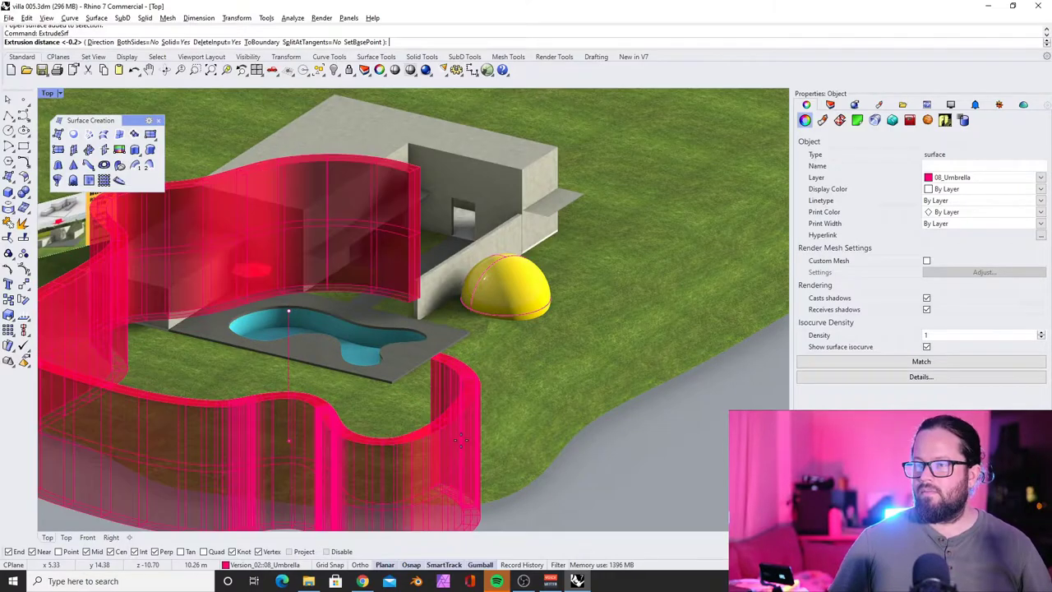
pyautogui.scroll(4, 460, 462)
pyautogui.scroll(4, 431, 357)
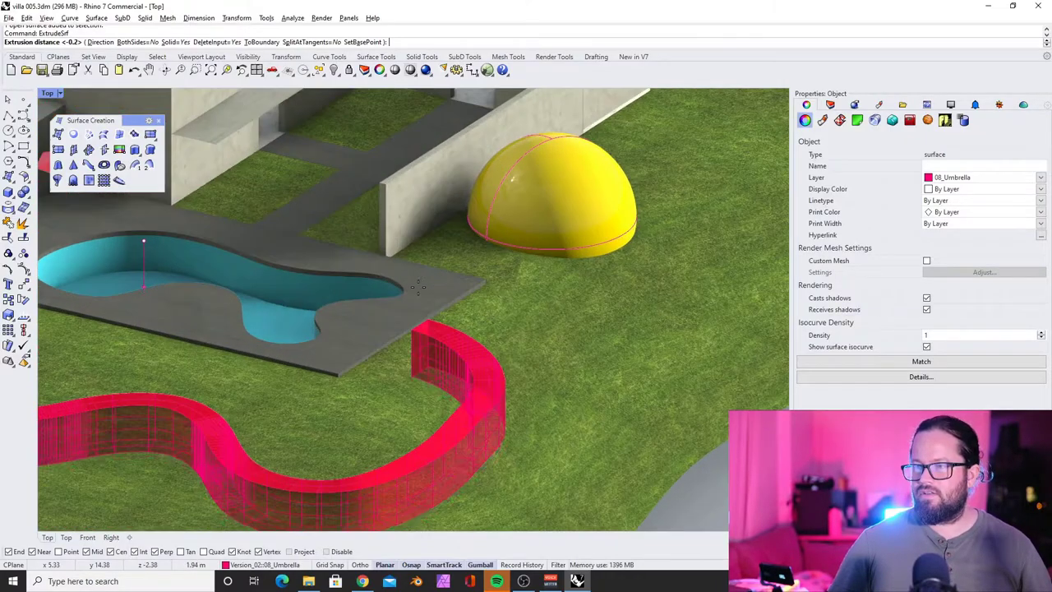
pyautogui.scroll(2, 427, 352)
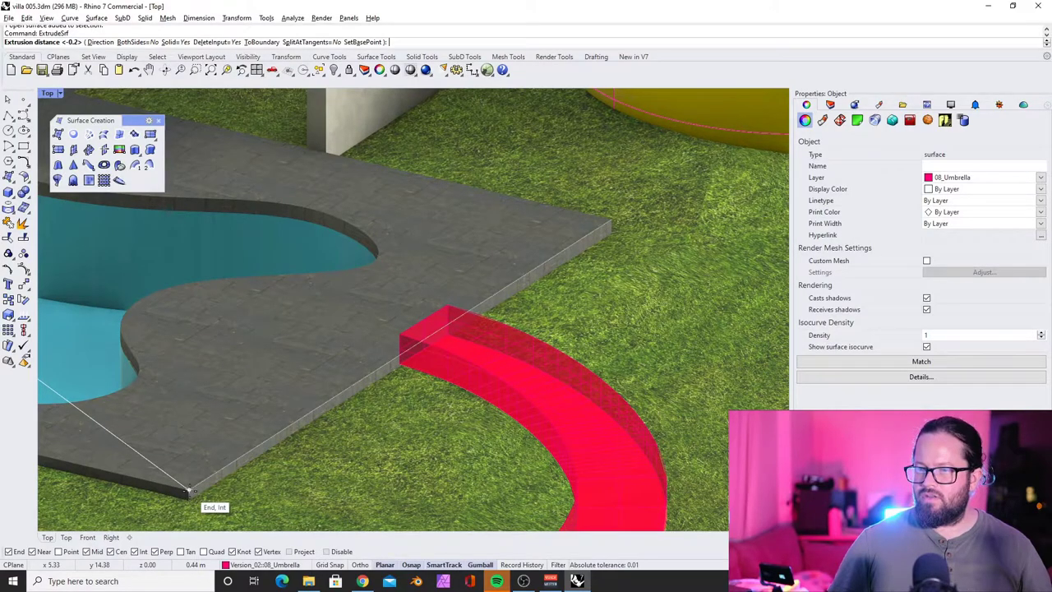
pyautogui.write('0.2')
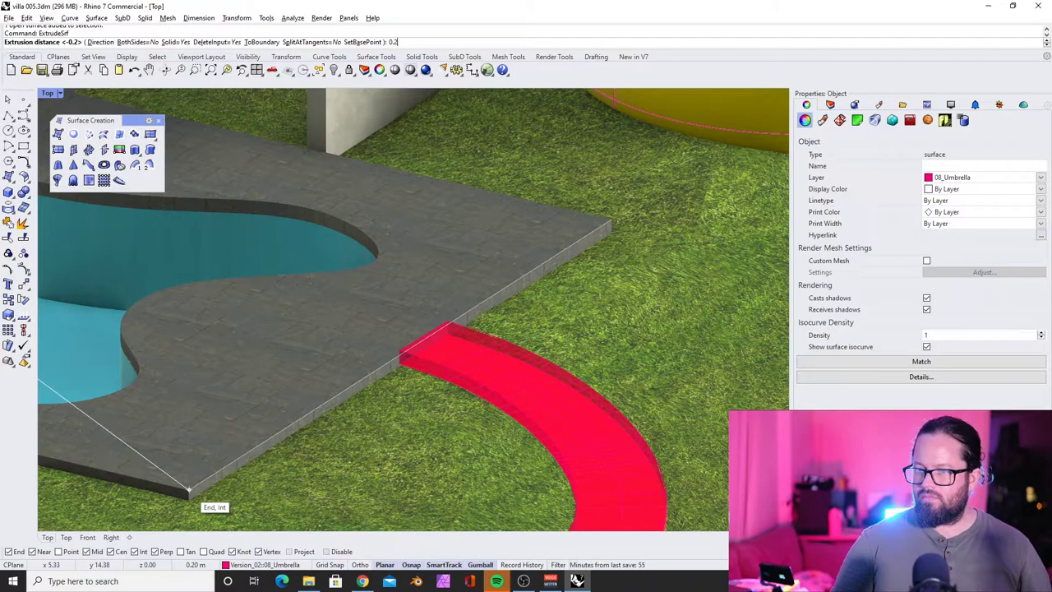
pyautogui.press('BackSpace')
pyautogui.write('1')
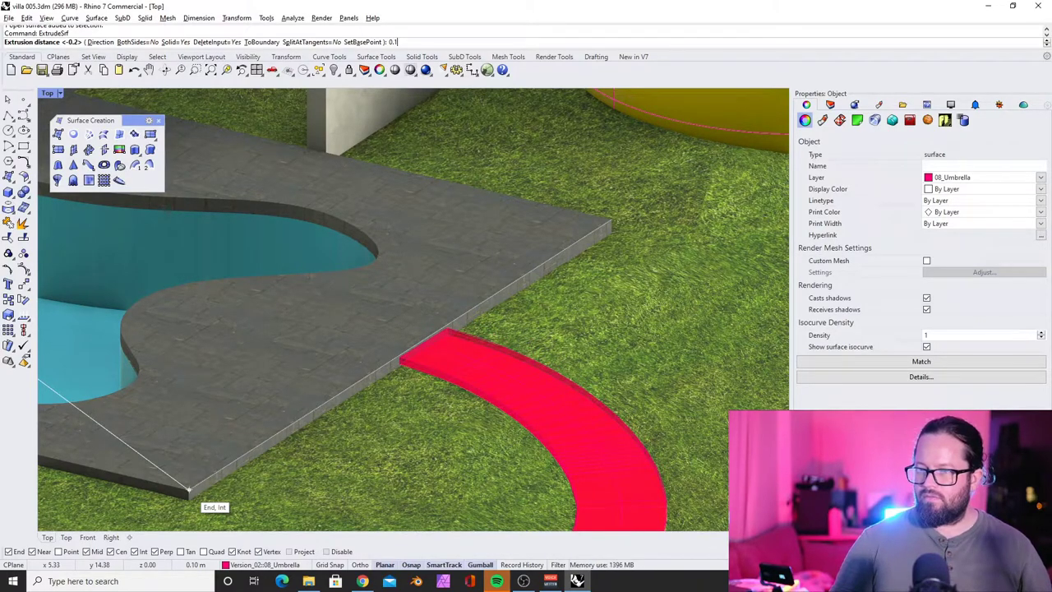
pyautogui.press('Return')
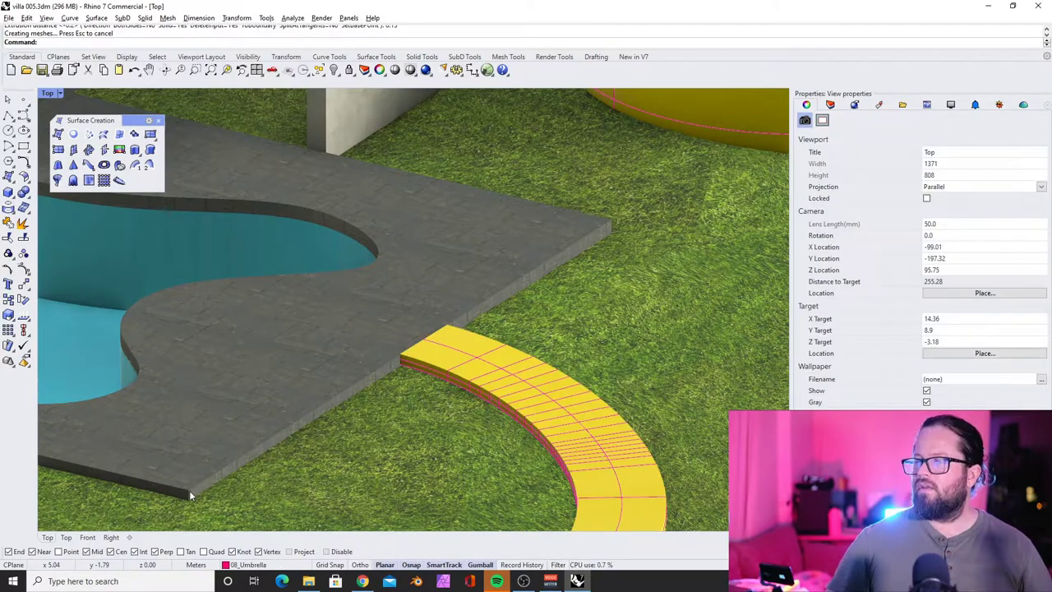
# - Examine the extruded path along its full course around the villa and past the pool
pyautogui.scroll(-6, 506, 278)
pyautogui.moveTo(494, 323); pyautogui.dragTo(291, 376, button='right')
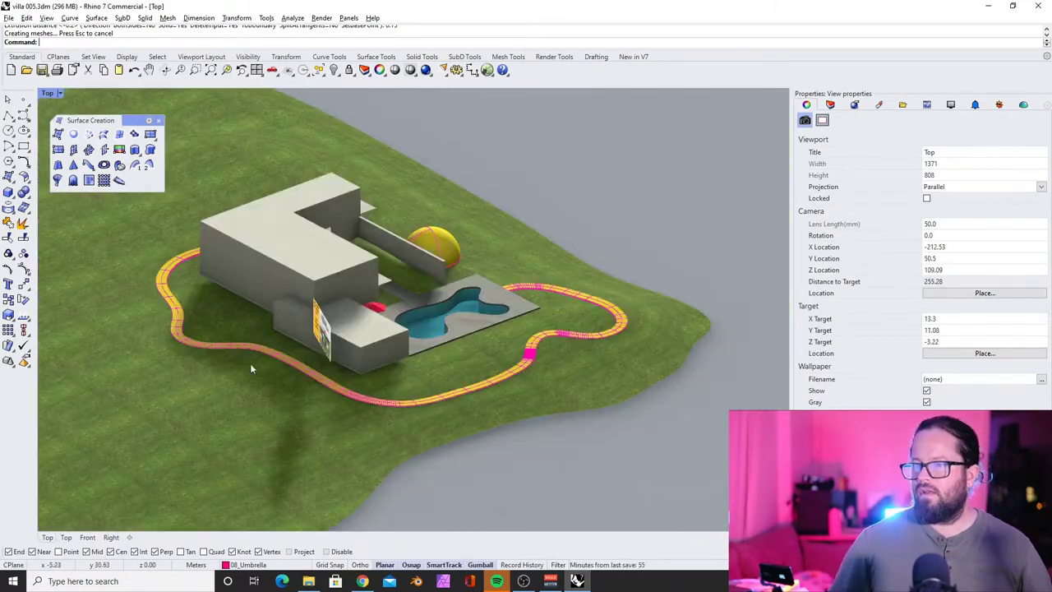
pyautogui.scroll(10, 188, 331)
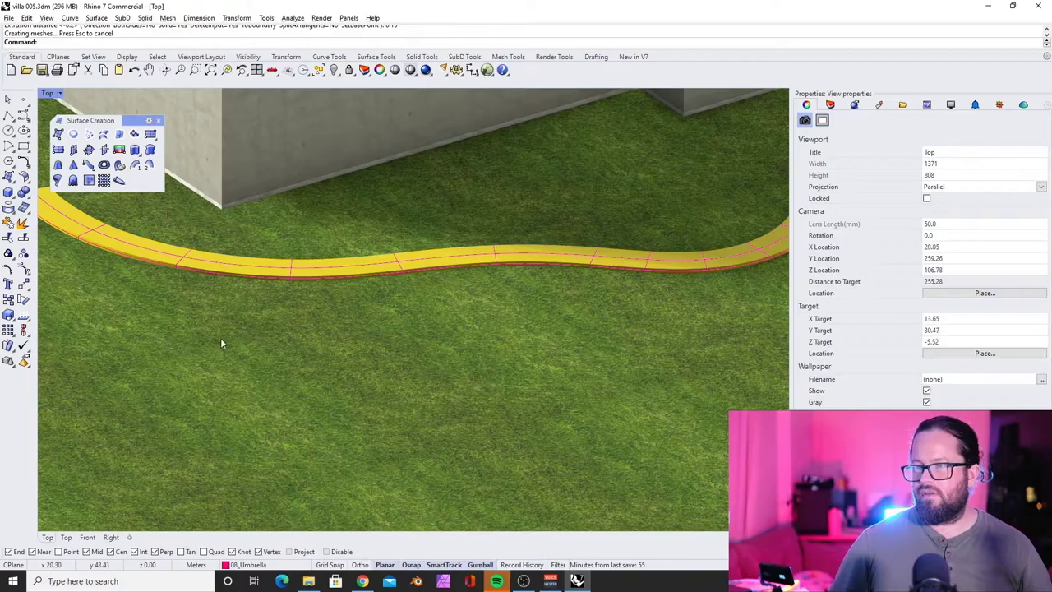
pyautogui.moveTo(220, 343); pyautogui.dragTo(310, 251, button='right')
pyautogui.scroll(-8, 141, 353)
pyautogui.moveTo(141, 354); pyautogui.dragTo(377, 352, button='right')
pyautogui.scroll(-8, 364, 287)
pyautogui.scroll(8, 364, 287)
pyautogui.scroll(-5, 320, 299)
pyautogui.scroll(8, 326, 344)
pyautogui.scroll(5, 326, 344)
pyautogui.click(359, 305)
pyautogui.scroll(-15, 360, 307)
pyautogui.scroll(8, 367, 315)
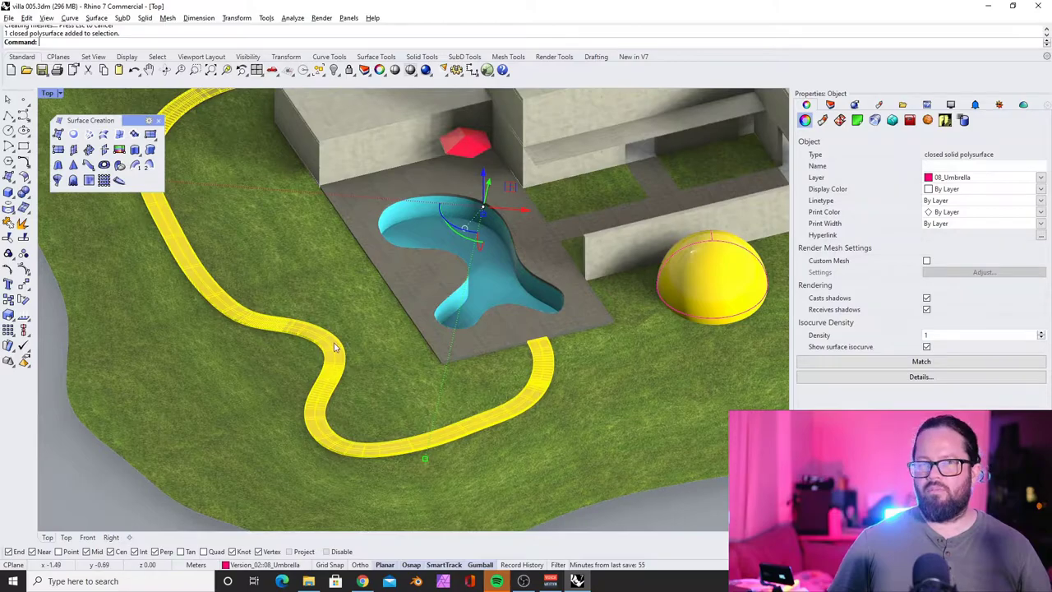
pyautogui.scroll(4, 332, 328)
pyautogui.scroll(-6, 329, 296)
pyautogui.press('Escape')
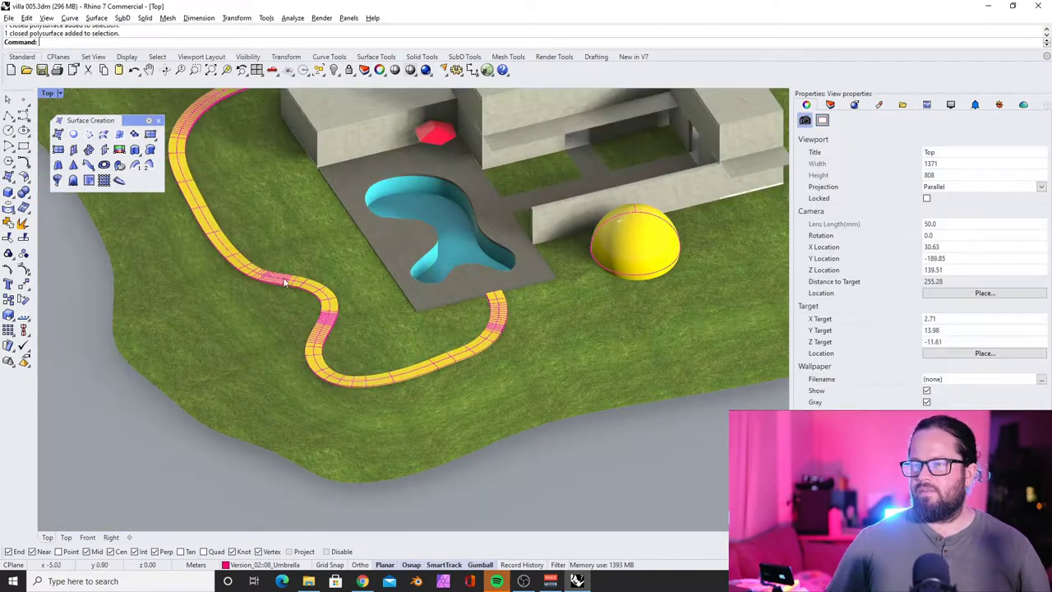
# - Inspect the path solid from low angles and from beneath the terrain to check how it sits against the grass
pyautogui.scroll(4, 352, 349)
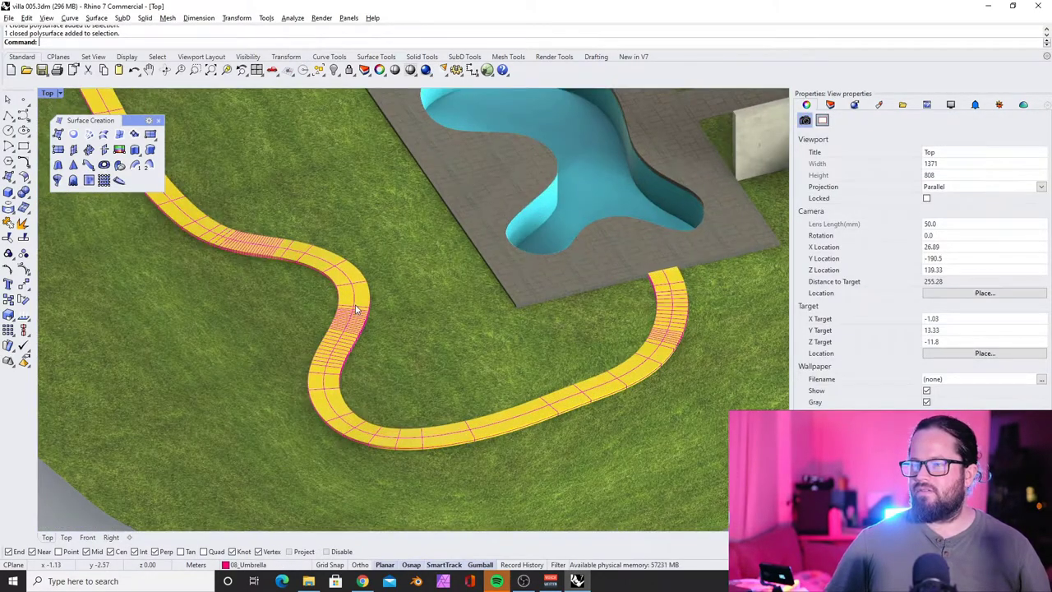
pyautogui.click(344, 337)
pyautogui.moveTo(504, 451); pyautogui.dragTo(637, 361, button='right')
pyautogui.scroll(-6, 637, 362)
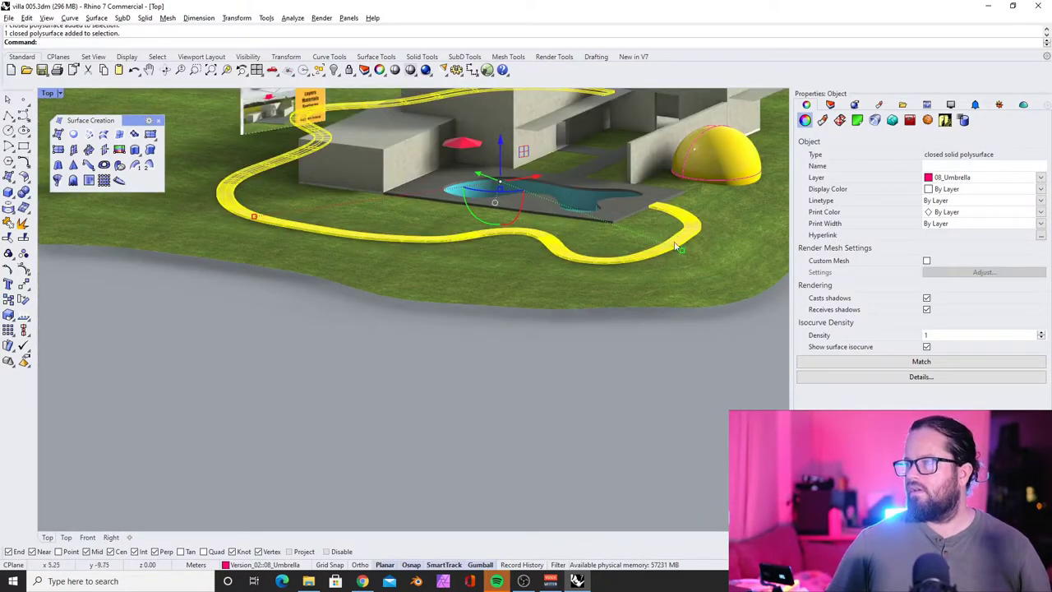
pyautogui.scroll(7, 681, 250)
pyautogui.press('Escape')
pyautogui.scroll(-6, 695, 252)
pyautogui.click(697, 256)
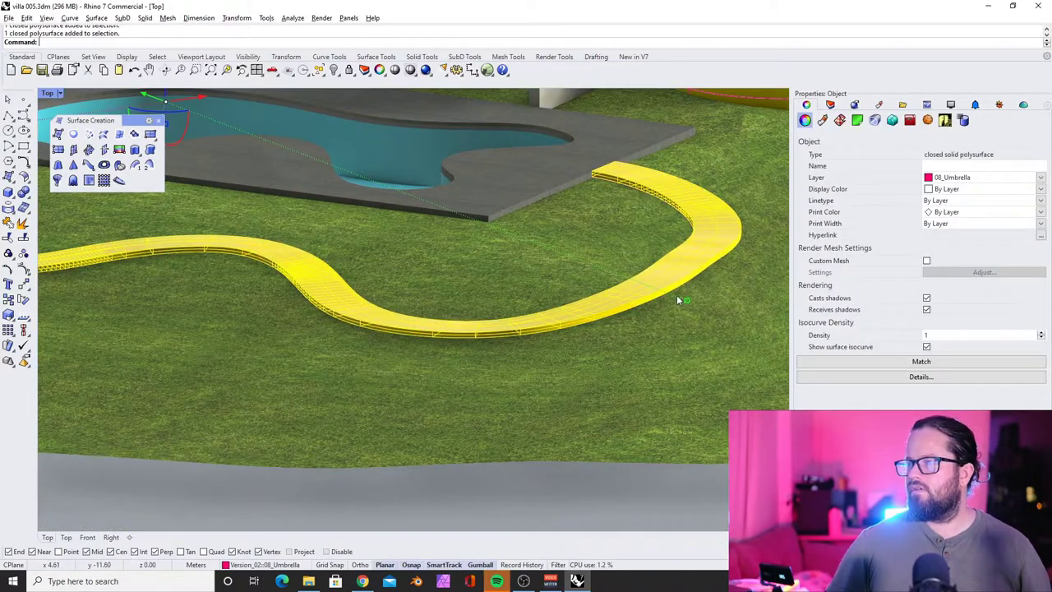
pyautogui.scroll(-5, 488, 360)
pyautogui.scroll(3, 311, 210)
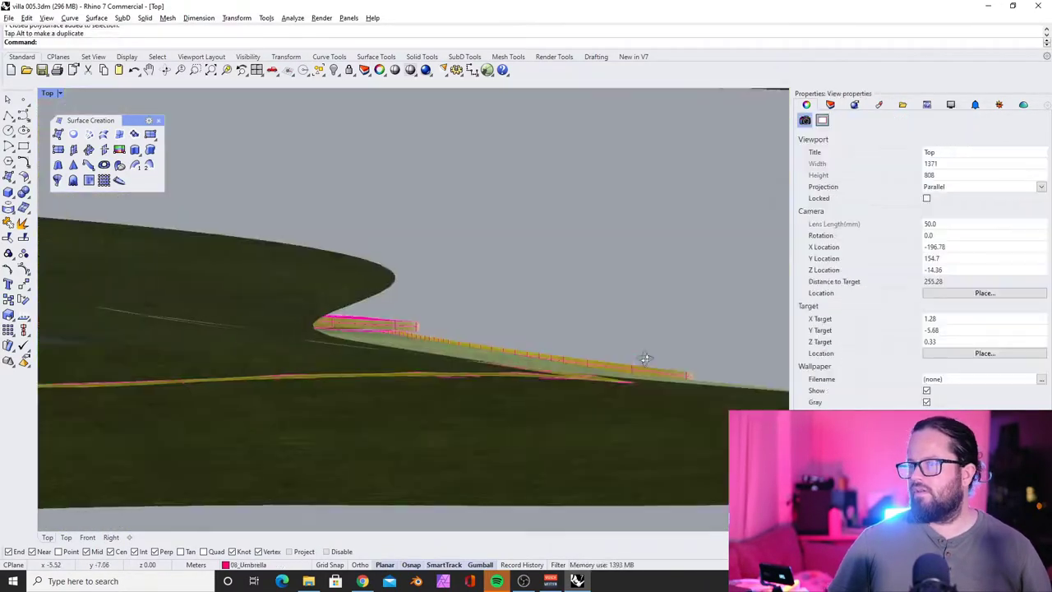
pyautogui.moveTo(646, 359); pyautogui.dragTo(690, 394, button='right')
pyautogui.scroll(-10, 613, 399)
pyautogui.moveTo(597, 408); pyautogui.dragTo(361, 427, button='right')
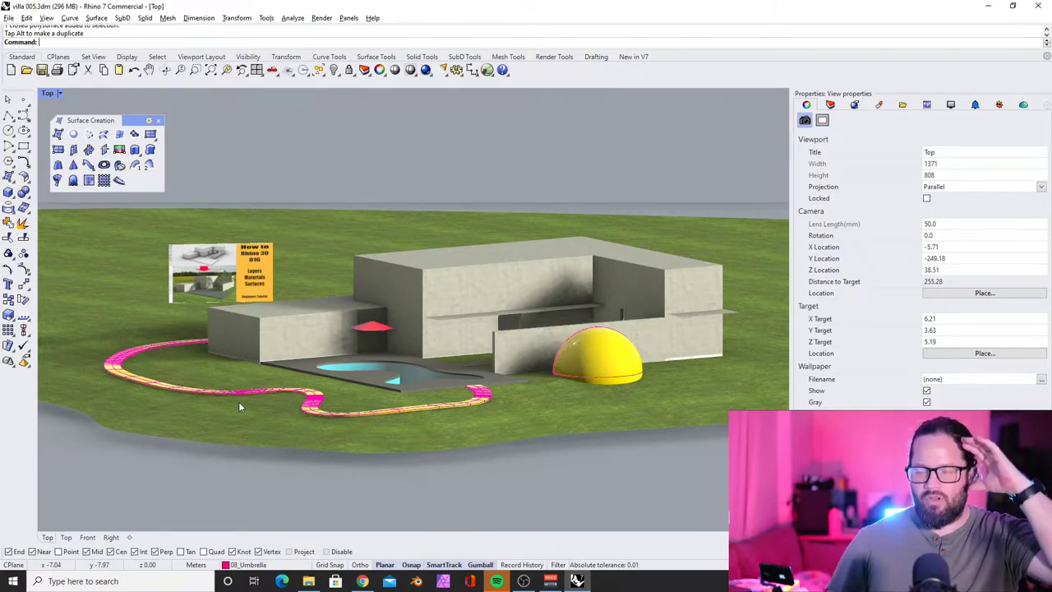
# - Move the path solid to the 03_Paving exterior layer
pyautogui.moveTo(230, 286); pyautogui.dragTo(327, 313, button='right')
pyautogui.scroll(-8, 334, 395)
pyautogui.scroll(9, 350, 344)
pyautogui.scroll(8, 399, 364)
pyautogui.click(399, 365)
pyautogui.click(830, 104)
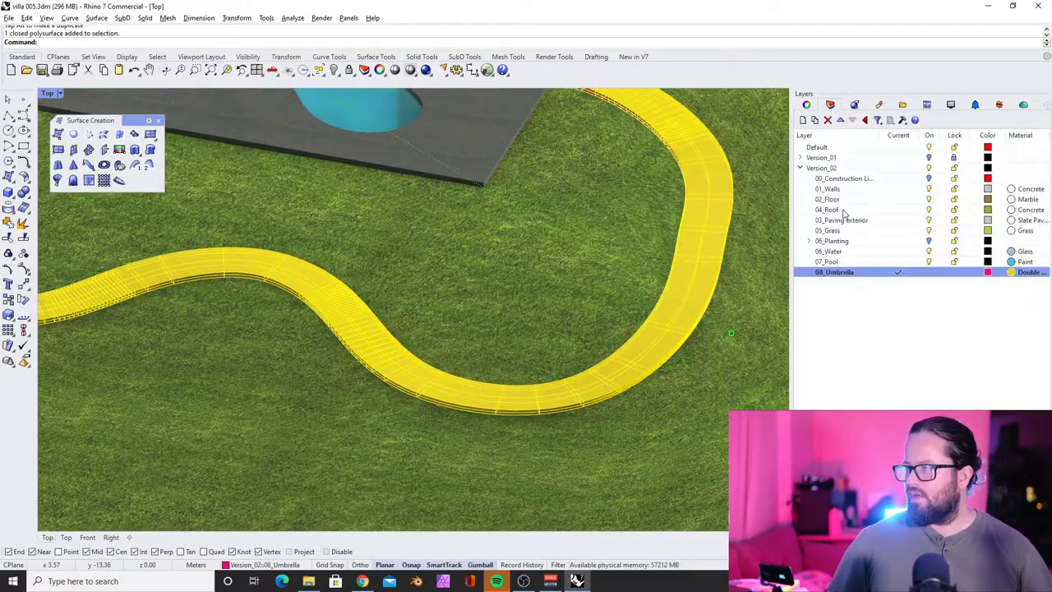
pyautogui.rightClick(857, 222)
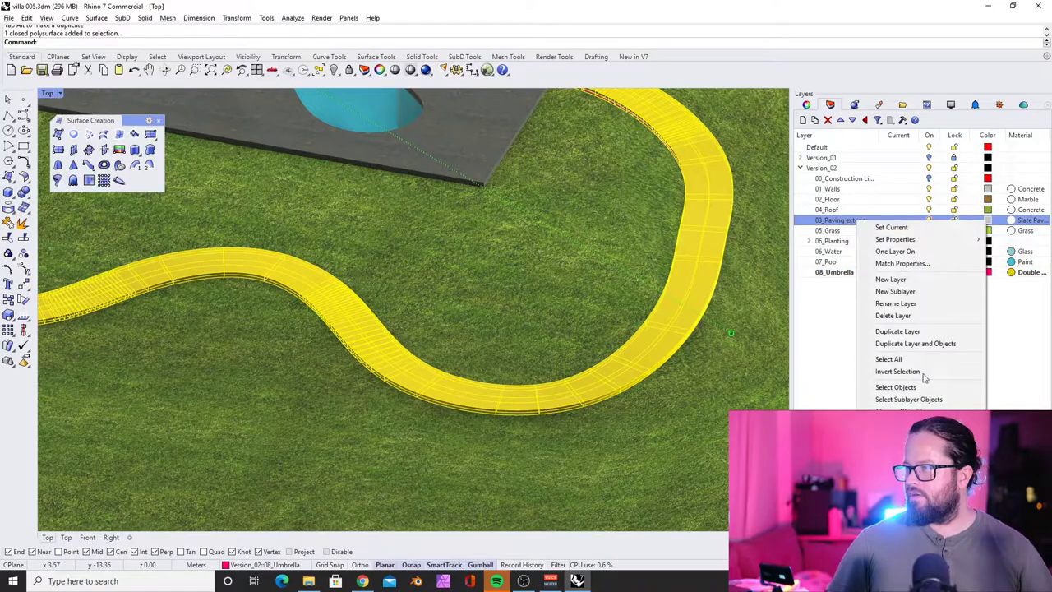
pyautogui.click(902, 412)
pyautogui.press('Escape')
# - Match the path's texture mapping to the paving around the pool using MatchMapping
pyautogui.scroll(-4, 588, 295)
pyautogui.scroll(9, 656, 216)
pyautogui.click(666, 219)
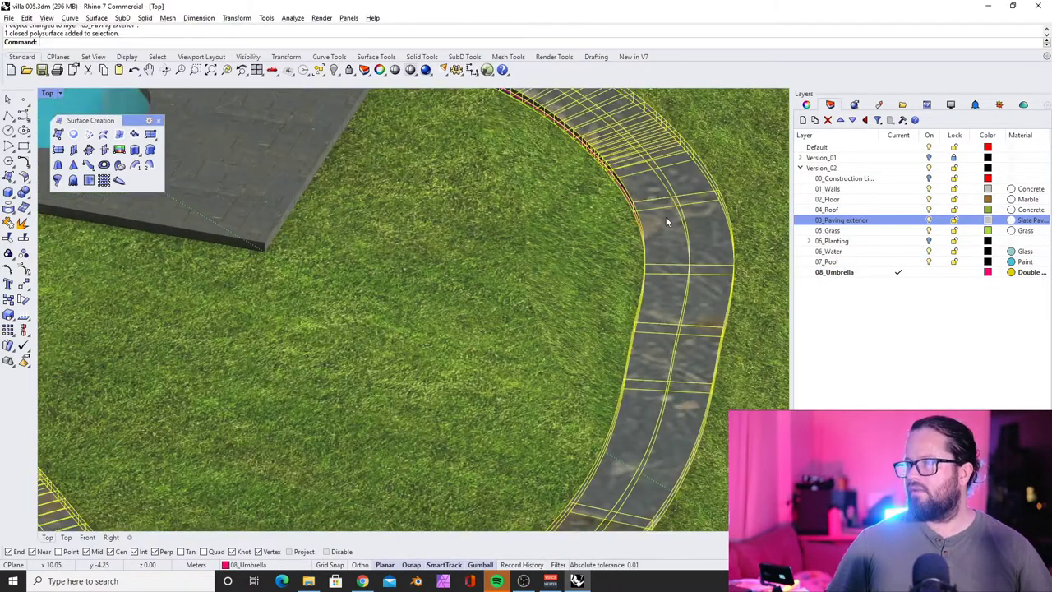
pyautogui.scroll(-8, 649, 234)
pyautogui.scroll(-4, 560, 283)
pyautogui.scroll(12, 607, 177)
pyautogui.press('Escape')
pyautogui.click(474, 254)
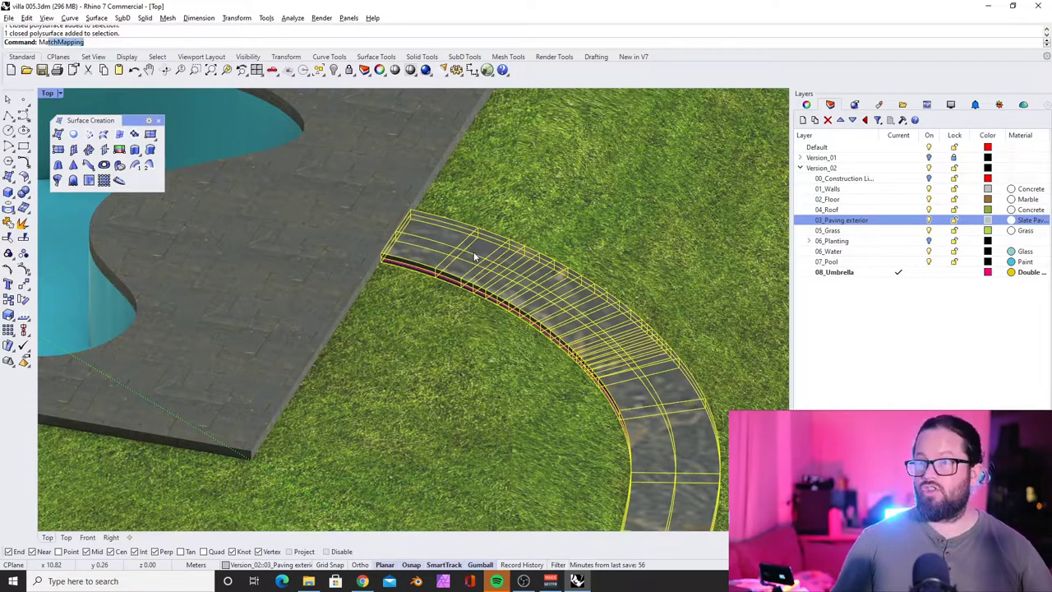
pyautogui.press('Return')
pyautogui.scroll(-5, 458, 204)
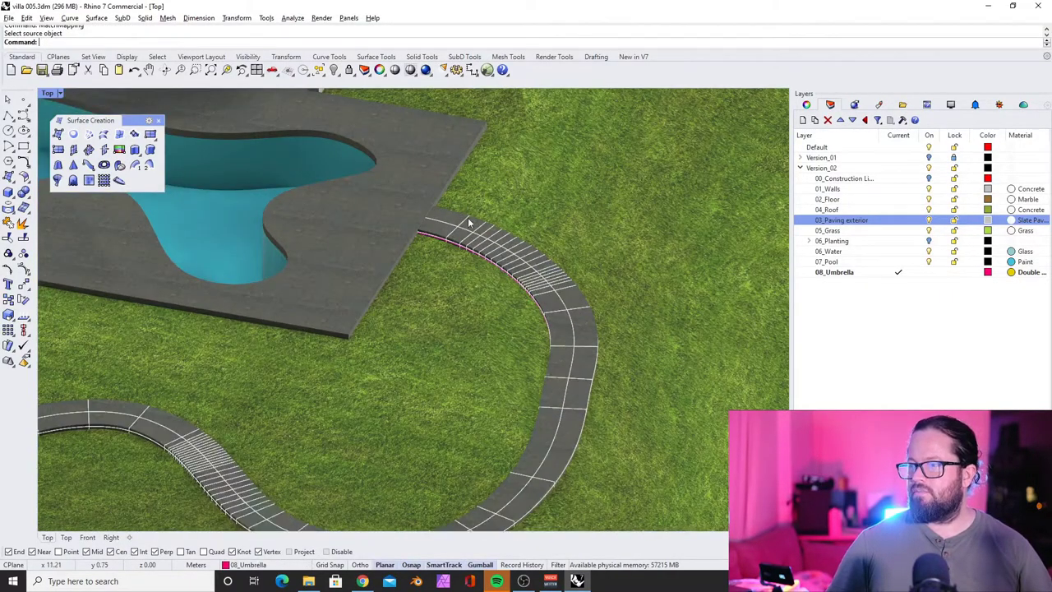
# - Turn off the surface isocurves on the path solid and delete the leftover path curve along its inner edge
pyautogui.scroll(2, 572, 349)
pyautogui.click(572, 350)
pyautogui.click(806, 104)
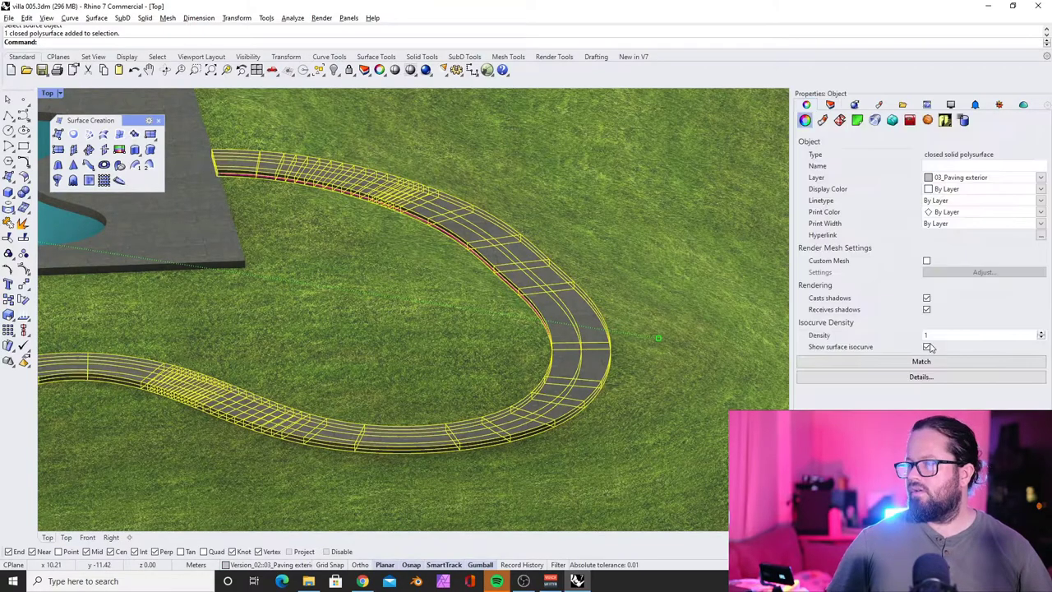
pyautogui.click(926, 346)
pyautogui.scroll(-5, 489, 305)
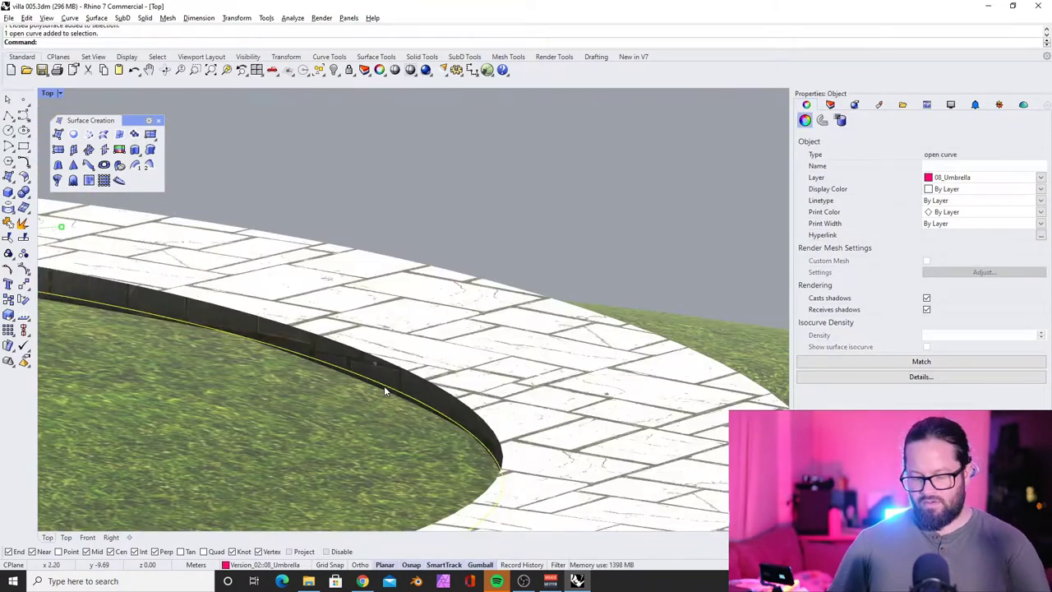
pyautogui.press('Delete')
# - Lower the billboard picture slightly behind the villa's low volume
pyautogui.scroll(-10, 488, 385)
pyautogui.moveTo(453, 411); pyautogui.dragTo(368, 440, button='right')
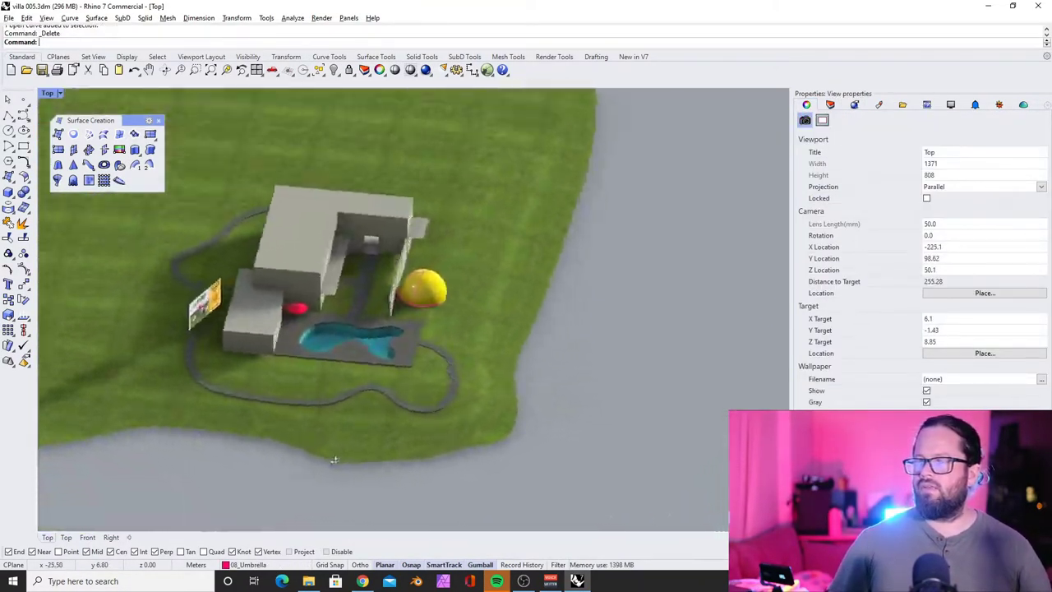
pyautogui.scroll(10, 368, 375)
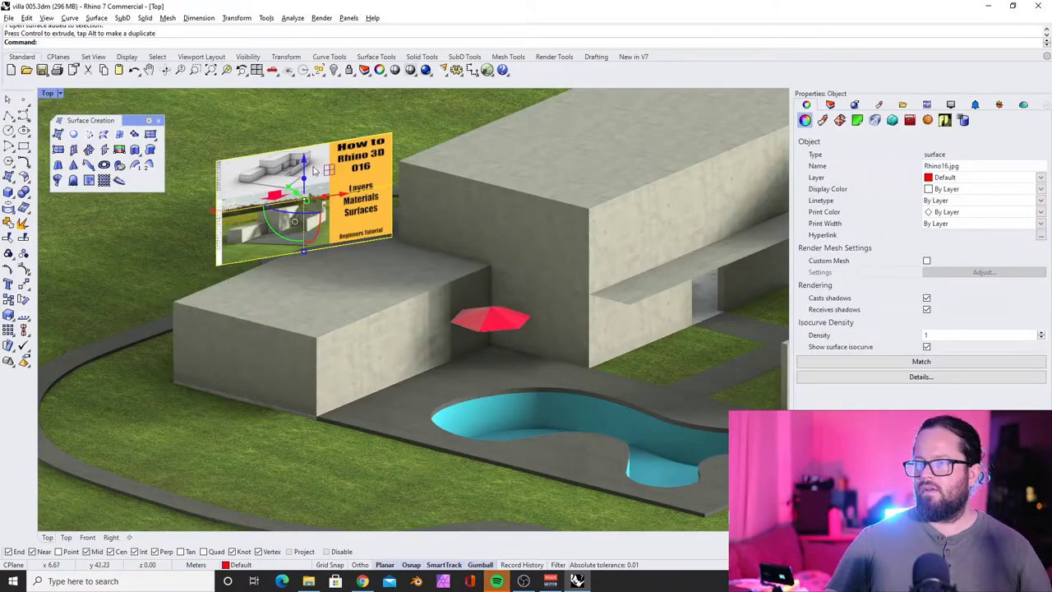
pyautogui.moveTo(306, 168); pyautogui.dragTo(306, 187)
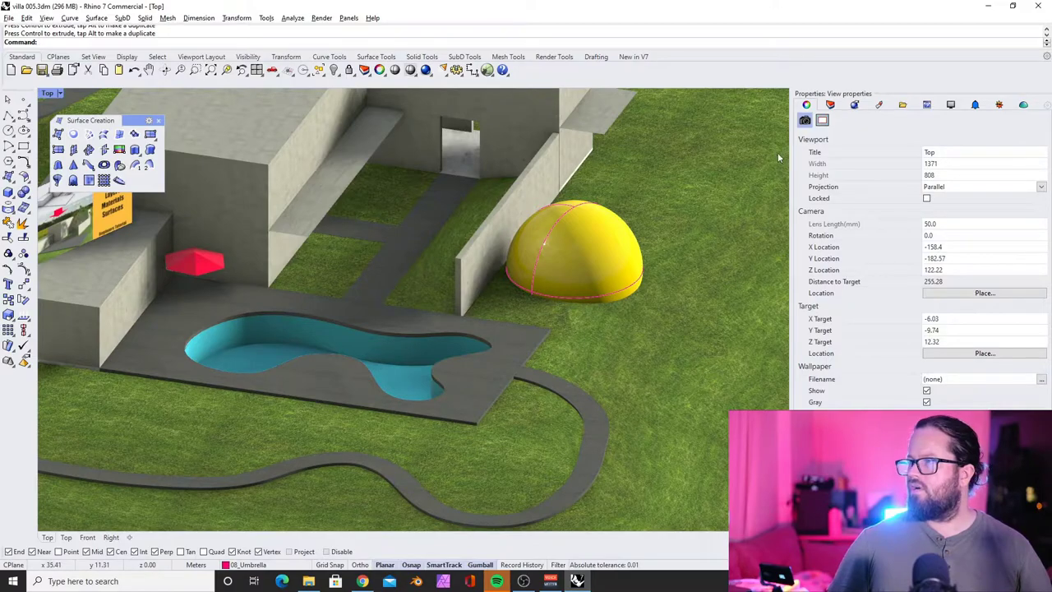
# - Show all hidden objects in the villa scene
pyautogui.click(830, 105)
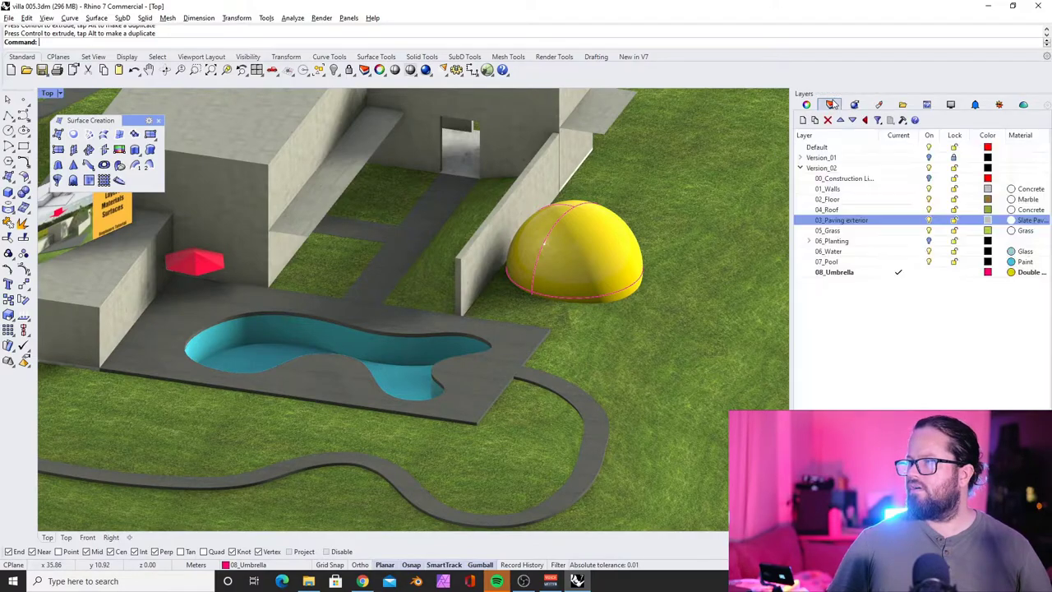
pyautogui.click(334, 70)
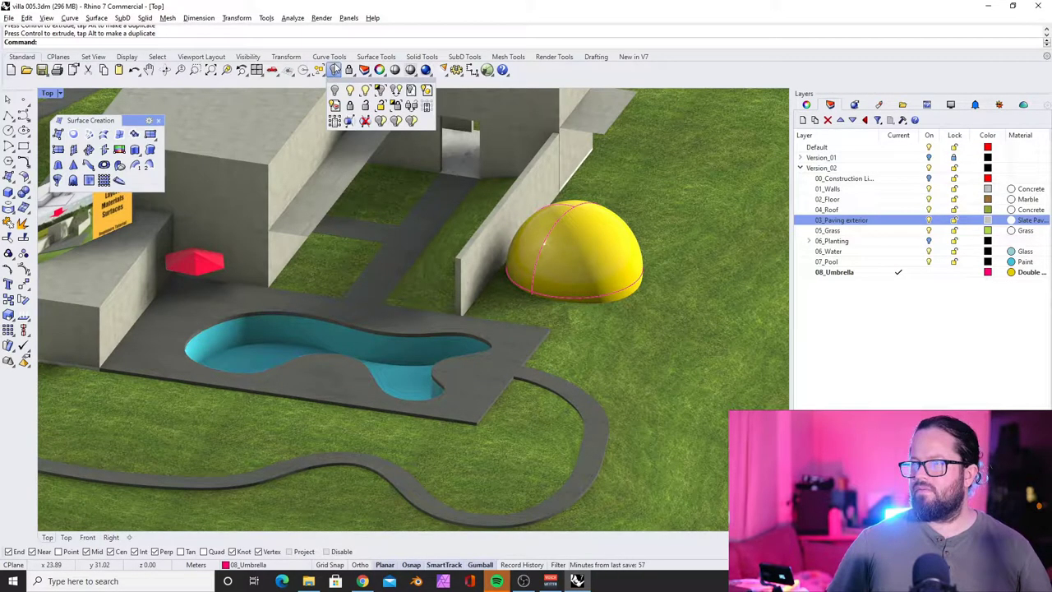
pyautogui.click(364, 91)
# - Lower the clarity of the 06_Water layer's glass material and switch its type to Paint
pyautogui.click(422, 379)
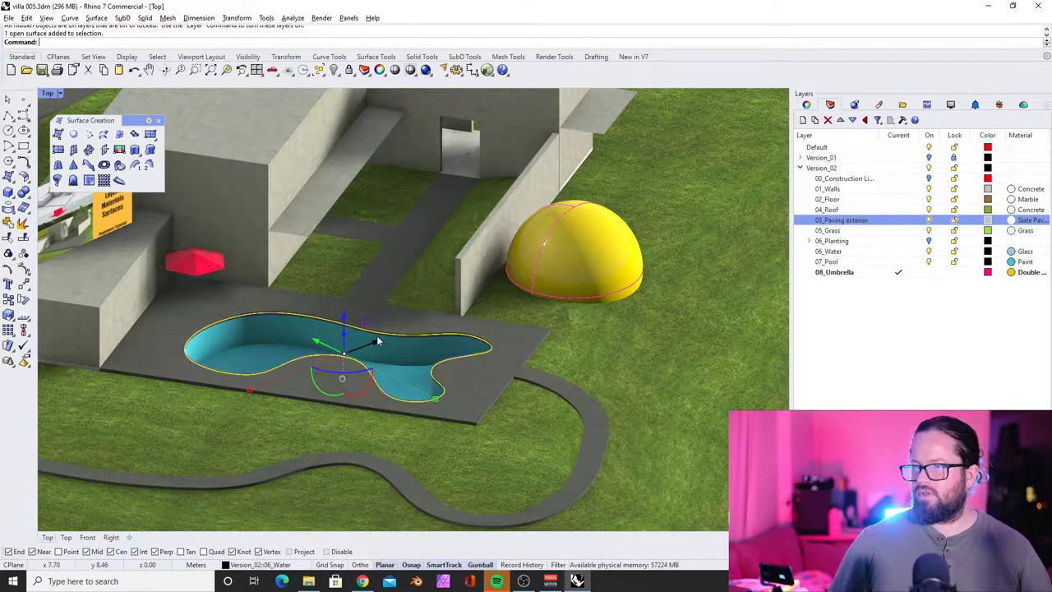
pyautogui.scroll(2, 378, 343)
pyautogui.click(1019, 251)
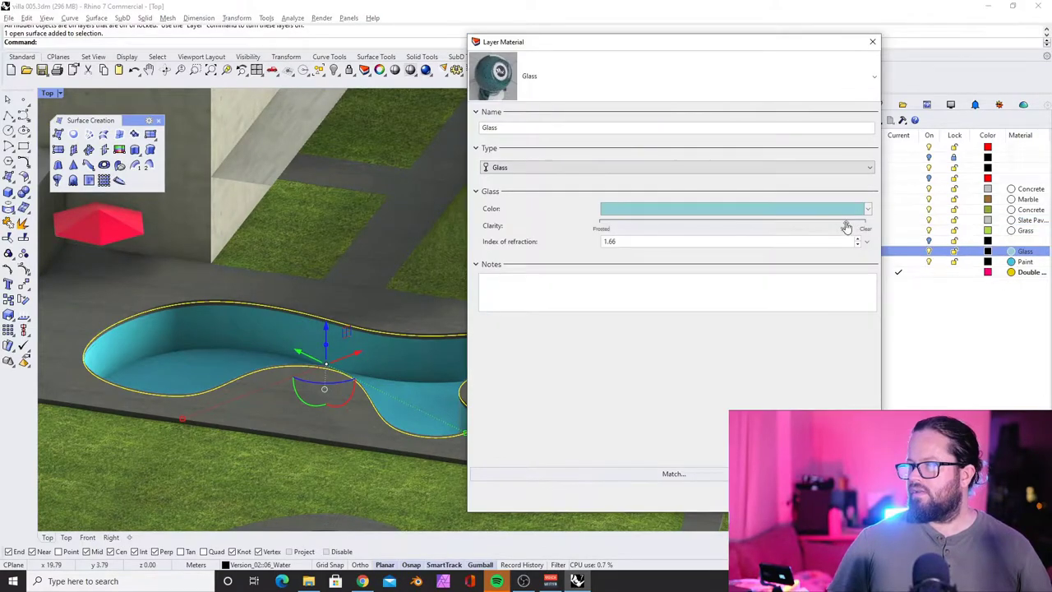
pyautogui.moveTo(849, 228); pyautogui.dragTo(705, 216)
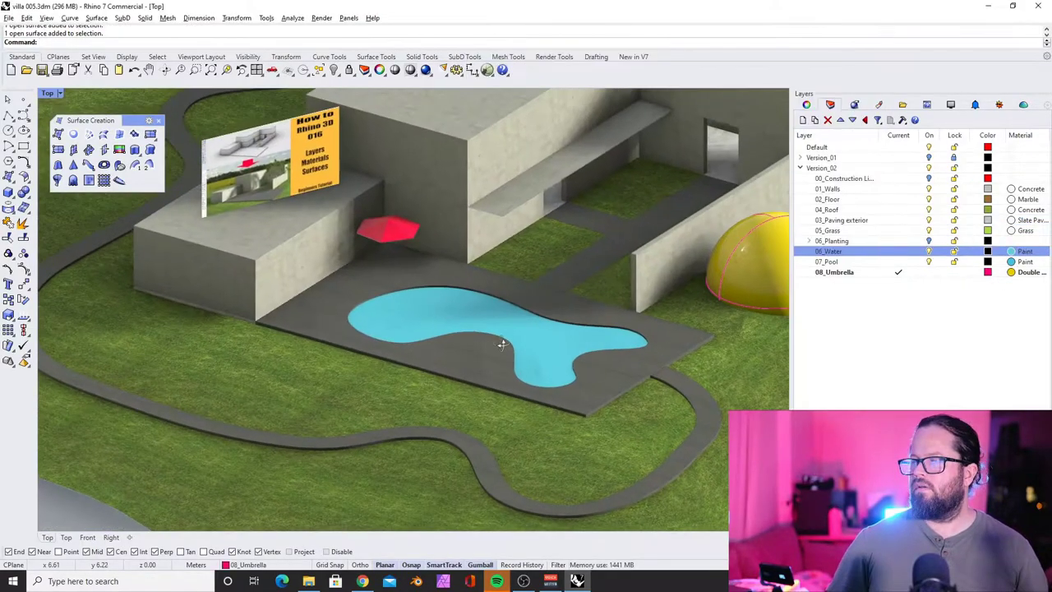
# - Make the 06_Water layer's material a Custom type and assign download.jpg from the noise texture folder as its bump texture
pyautogui.scroll(5, 534, 345)
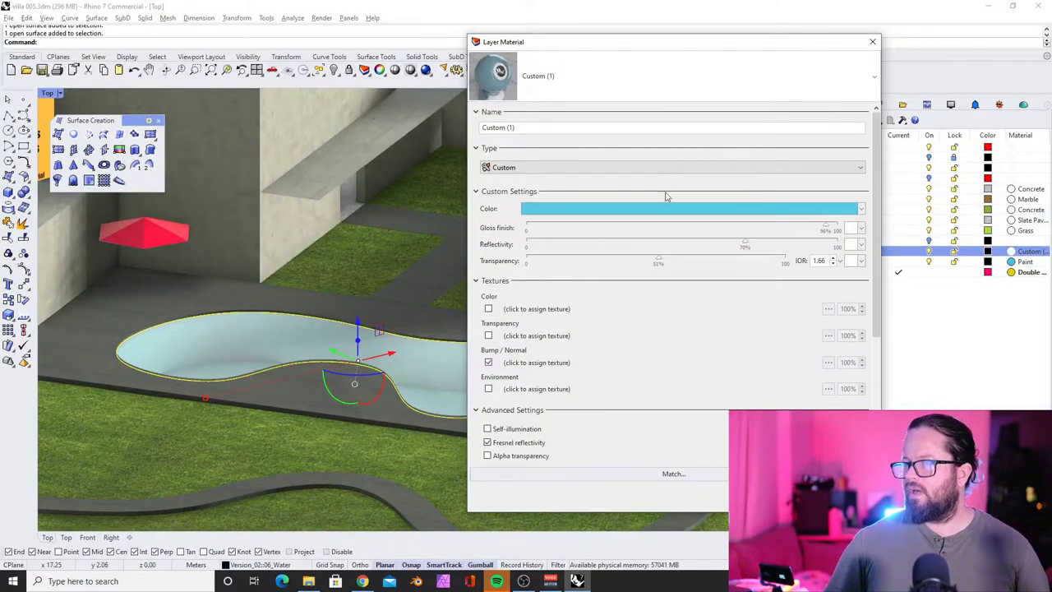
pyautogui.click(540, 364)
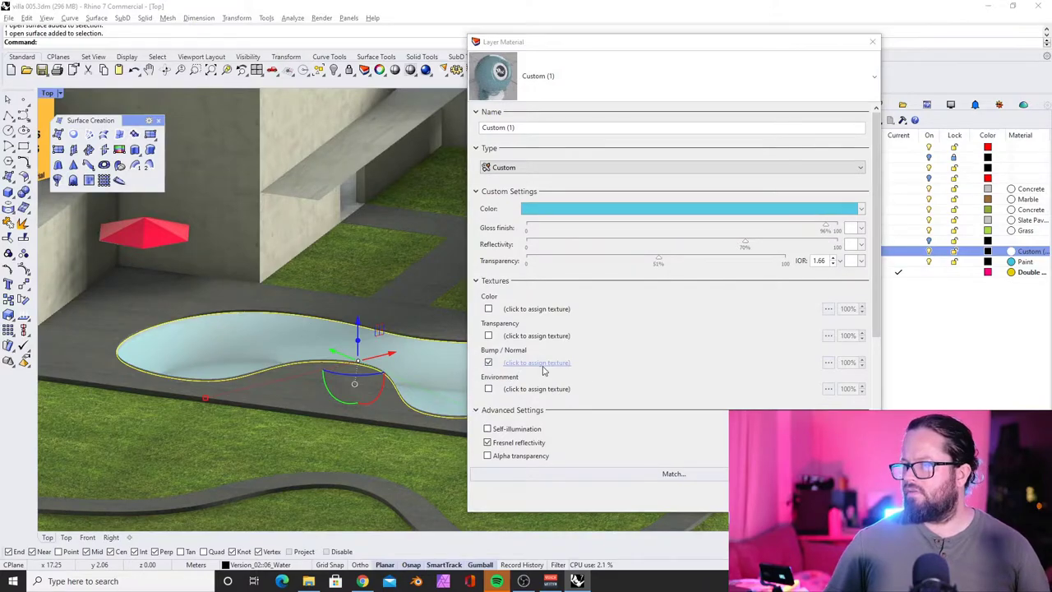
pyautogui.click(268, 78)
pyautogui.doubleClick(682, 144)
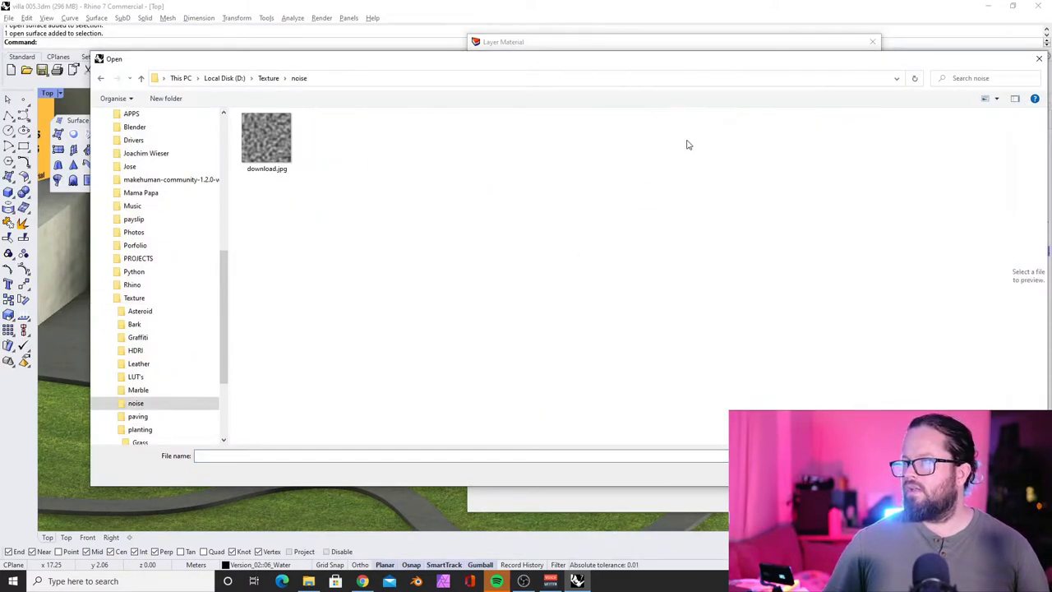
pyautogui.click(266, 140)
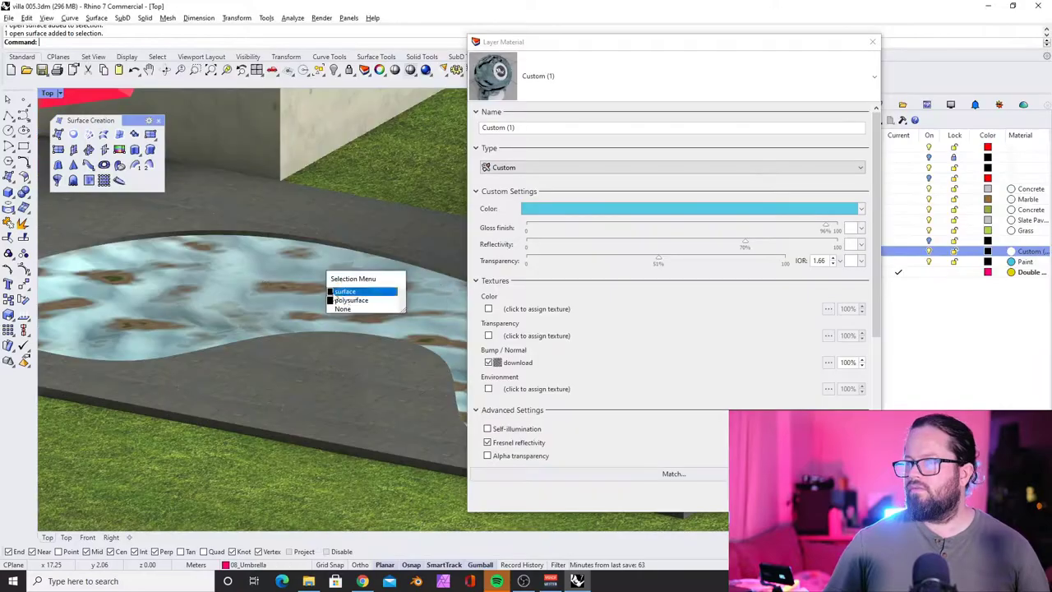
# - Apply planar texture mapping to the pool's water surface
pyautogui.click(360, 307)
pyautogui.scroll(-5, 360, 308)
pyautogui.scroll(5, 360, 308)
pyautogui.click(398, 320)
pyautogui.click(434, 351)
pyautogui.scroll(-3, 329, 339)
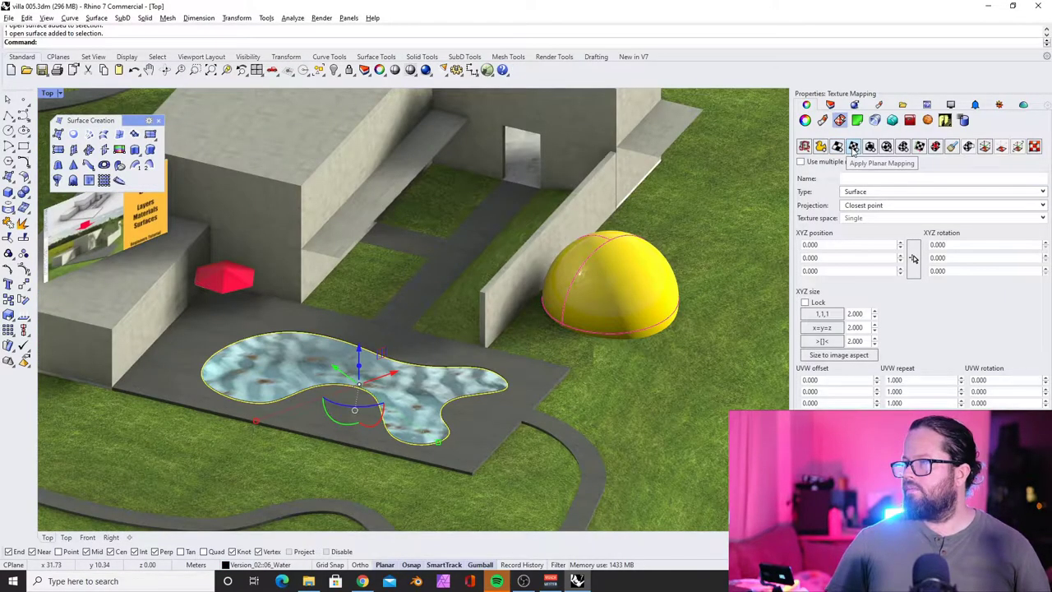
pyautogui.click(853, 148)
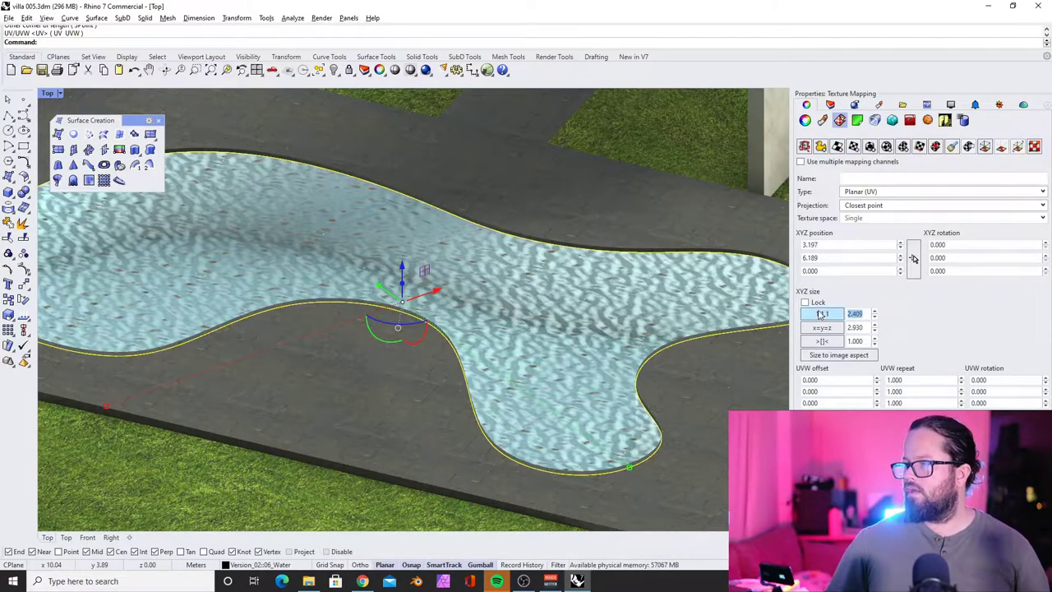
# - Try a size of 3 for the water surface's planar texture mapping
pyautogui.write('3')
pyautogui.click(865, 326)
pyautogui.write('3')
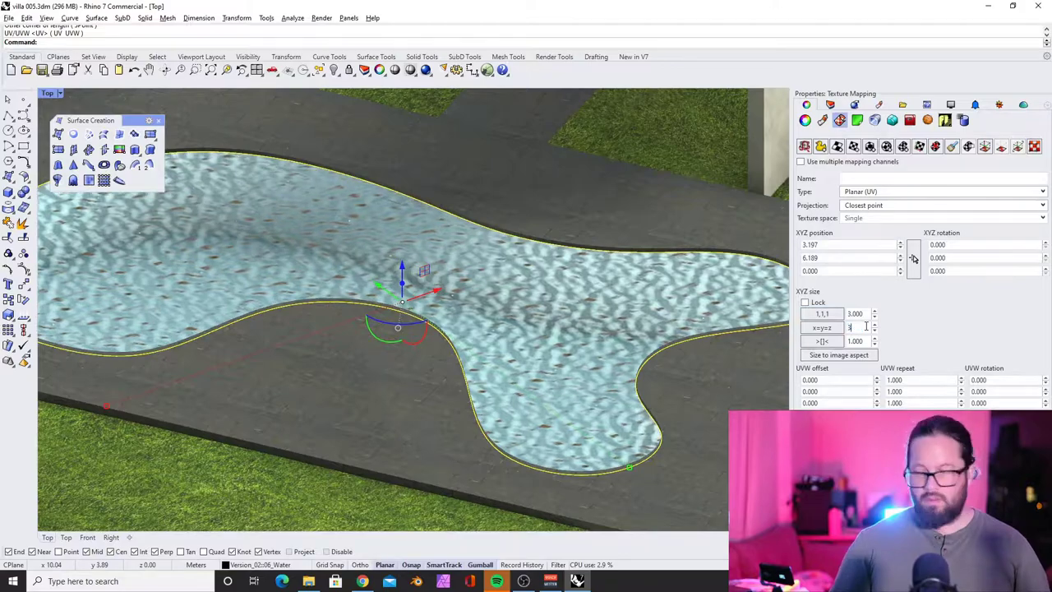
# - Set the X, Y and Z size of the water surface's planar texture mapping to 5
pyautogui.moveTo(866, 313); pyautogui.dragTo(829, 312)
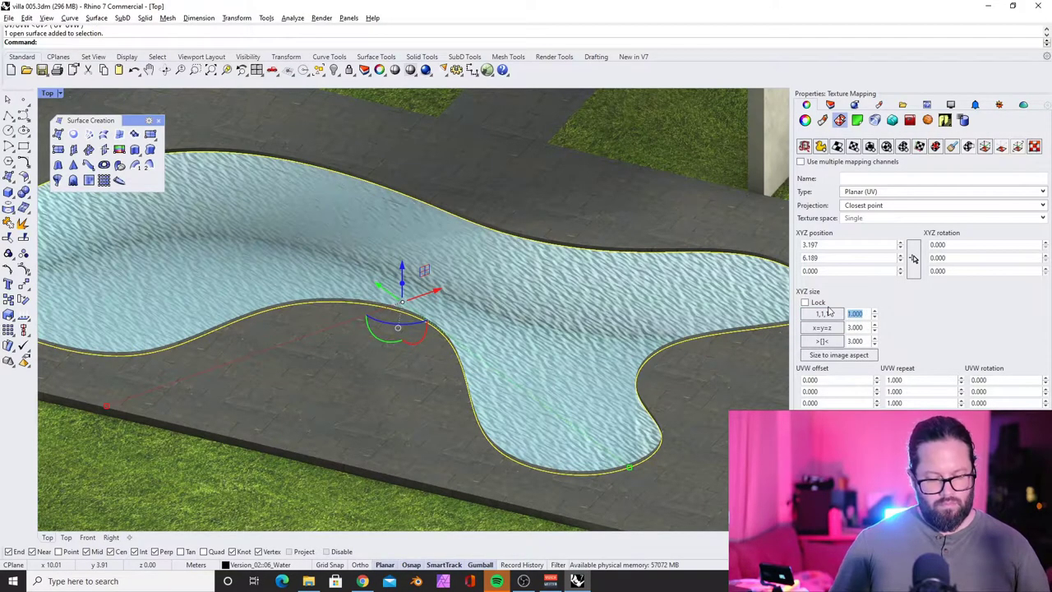
pyautogui.write('5')
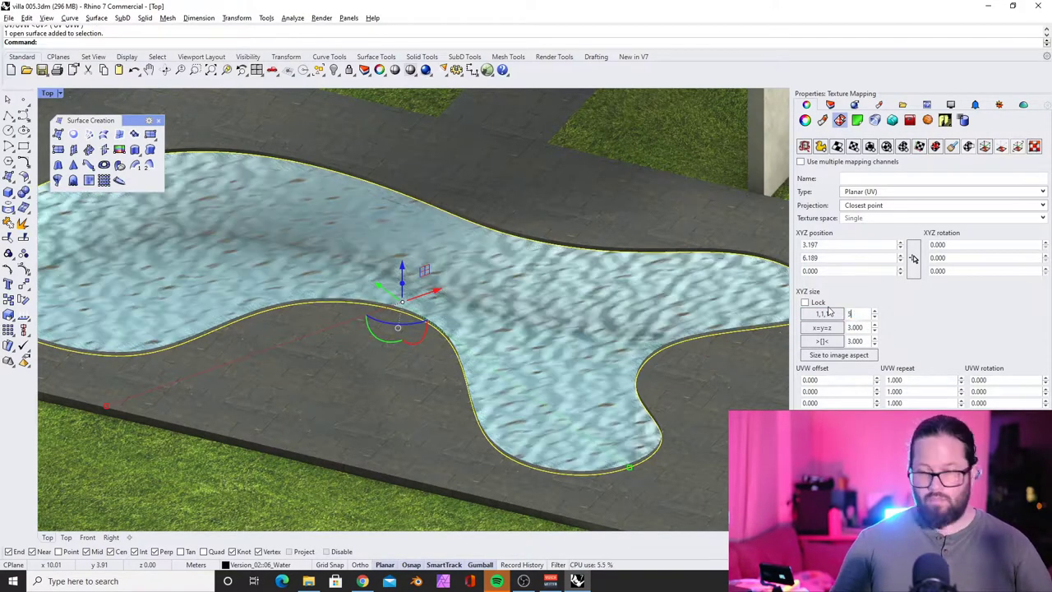
pyautogui.click(837, 328)
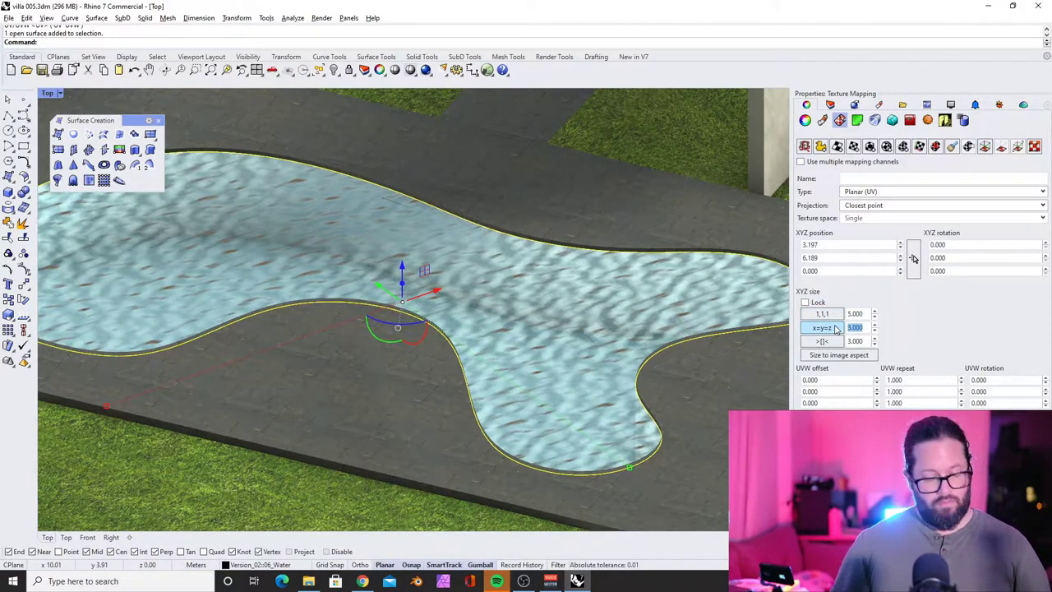
pyautogui.click(822, 342)
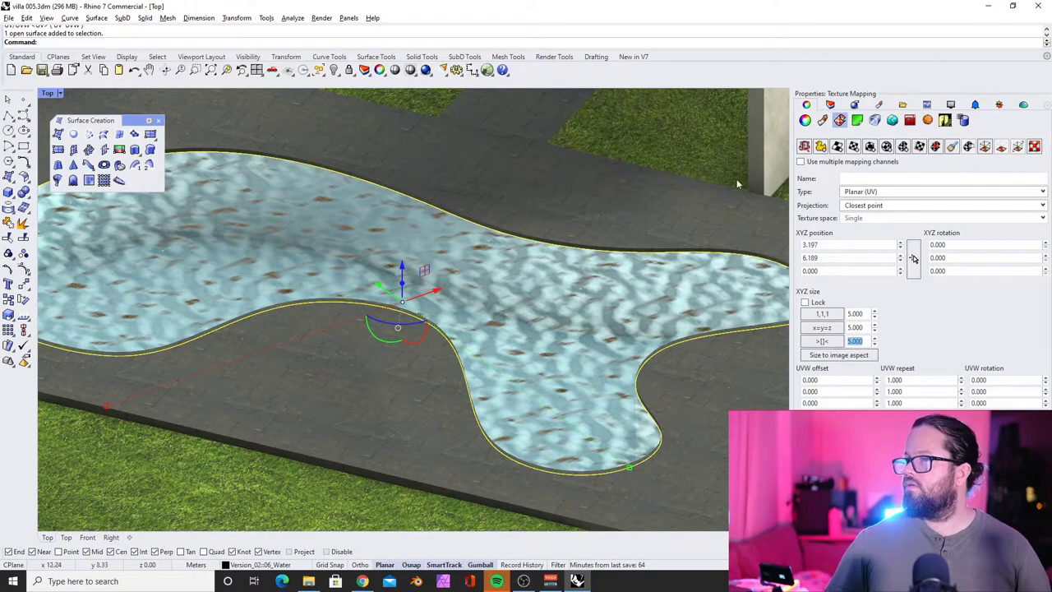
# - Reduce the bump strength of the 06_Water material's noise texture to 50%, after trying 20%
pyautogui.click(604, 330)
pyautogui.click(634, 355)
pyautogui.click(823, 120)
pyautogui.click(830, 105)
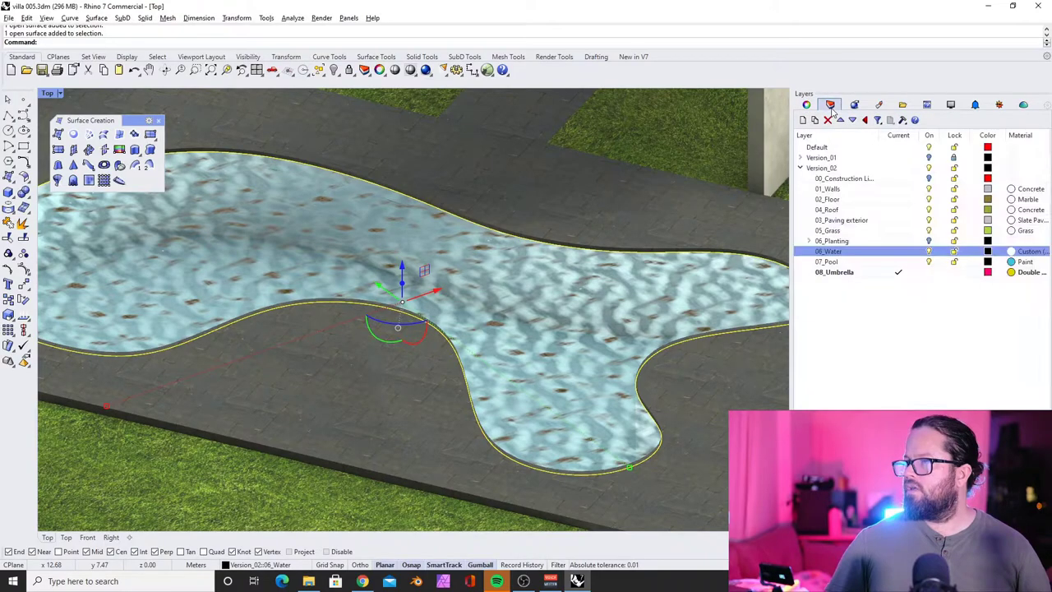
pyautogui.click(1012, 251)
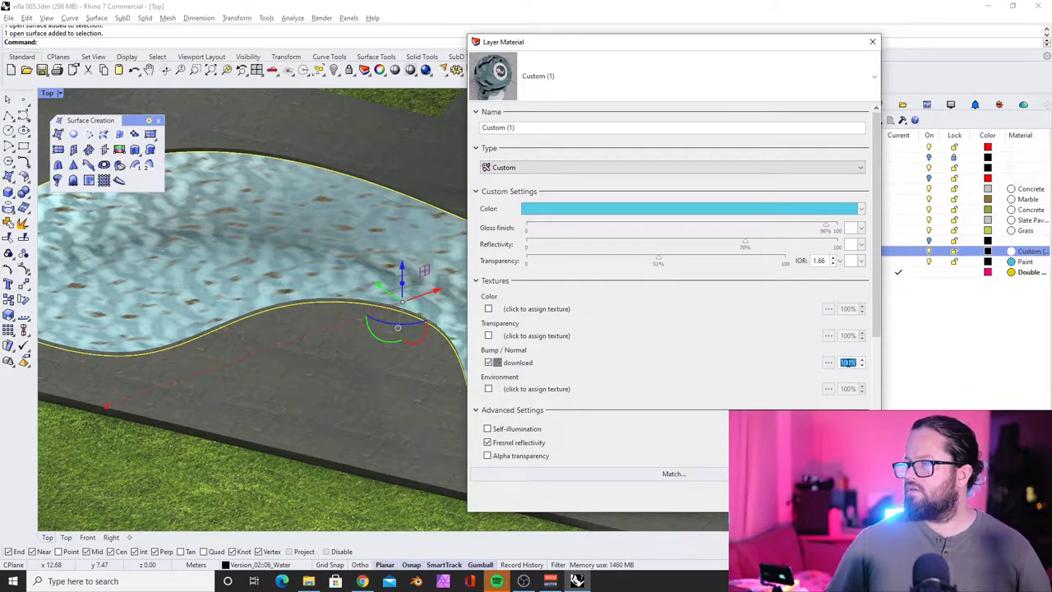
pyautogui.write('20')
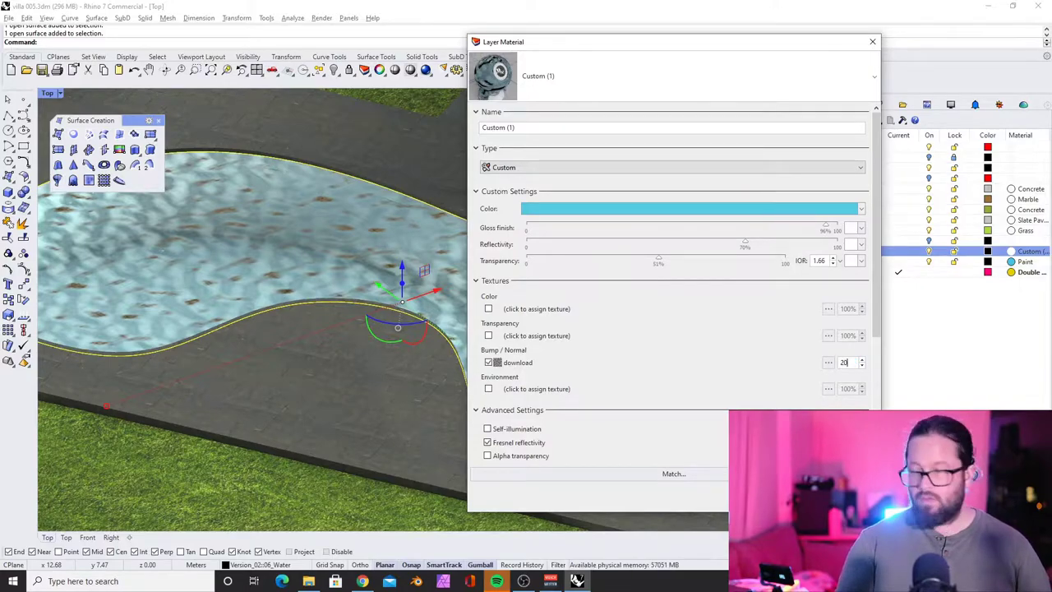
pyautogui.press('Return')
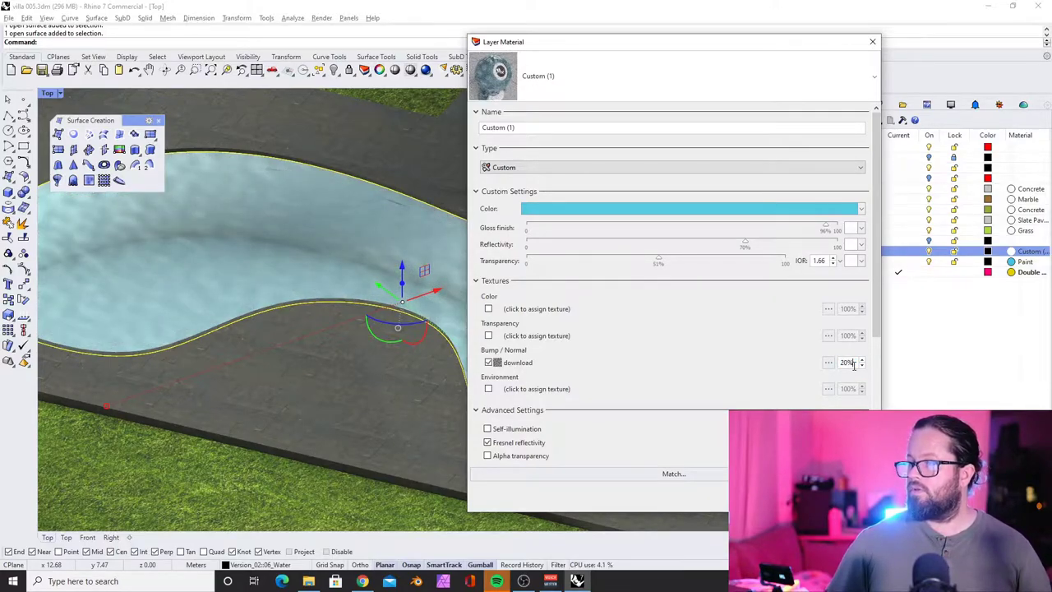
pyautogui.click(854, 365)
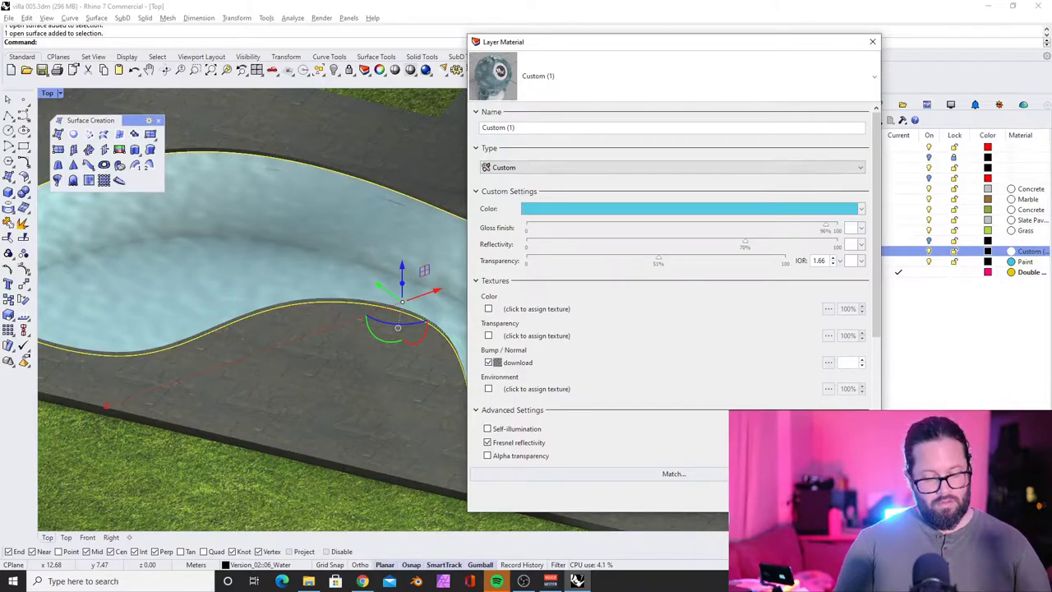
pyautogui.write('50')
pyautogui.press('Return')
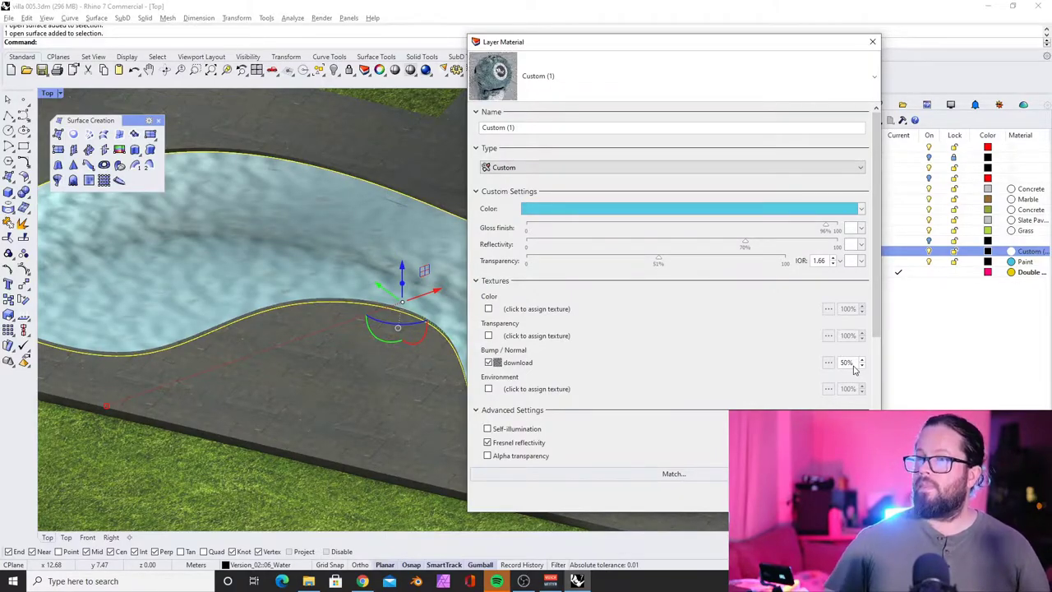
pyautogui.click(766, 496)
# - Turn on the 06_Planting layer and move the tree out of the courtyard to beside the yellow dome
pyautogui.scroll(-4, 358, 310)
pyautogui.moveTo(356, 312); pyautogui.dragTo(340, 282, button='right')
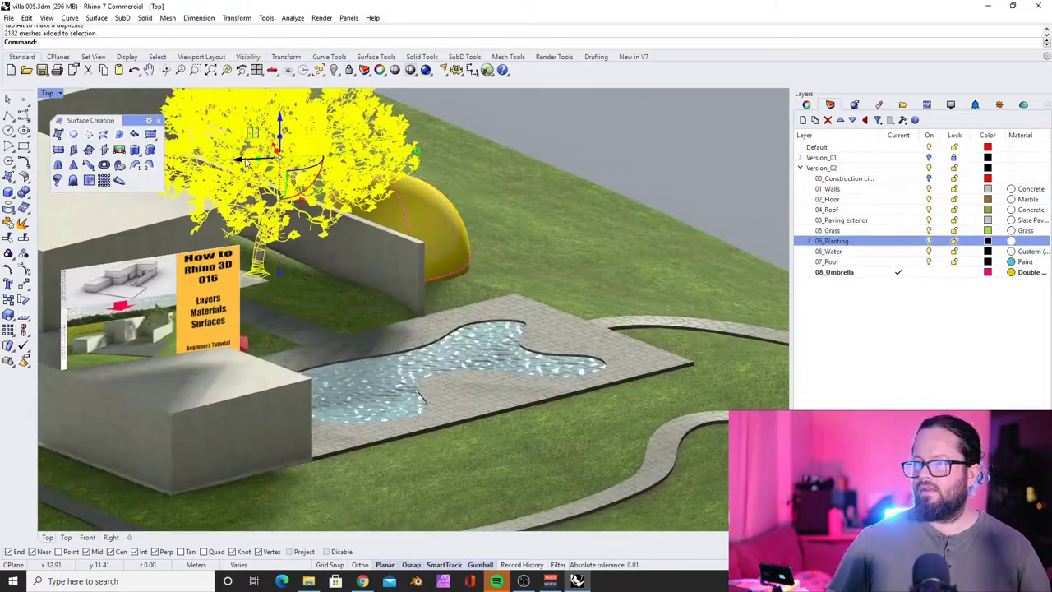
pyautogui.keyDown('alt'); pyautogui.moveTo(239, 160); pyautogui.dragTo(536, 159); pyautogui.keyUp('alt')
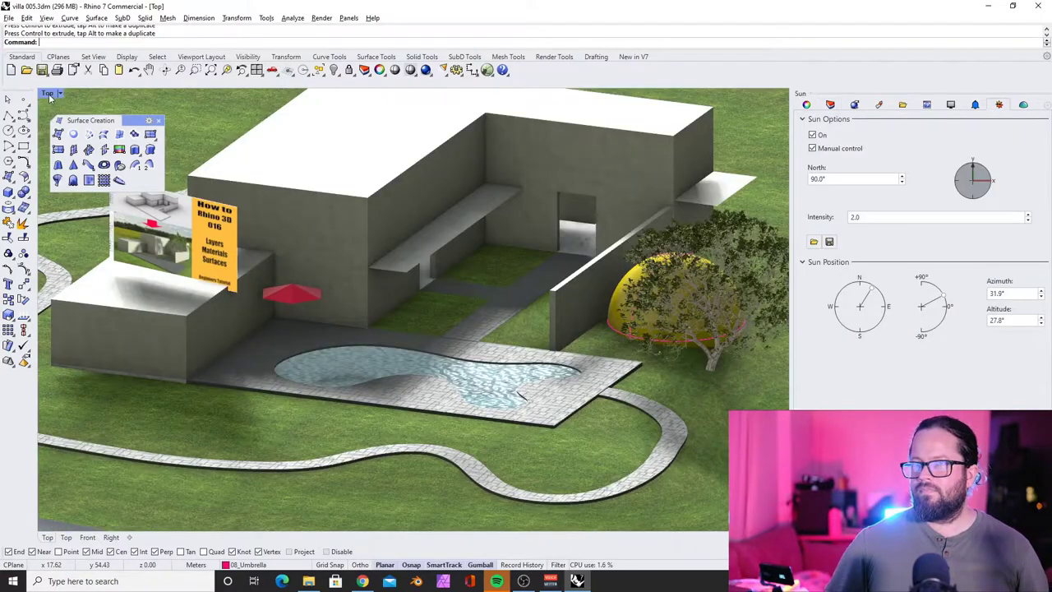
# - Change the viewport's projection from parallel to Perspective and frame the villa with its pool, path and tree
pyautogui.click(48, 95)
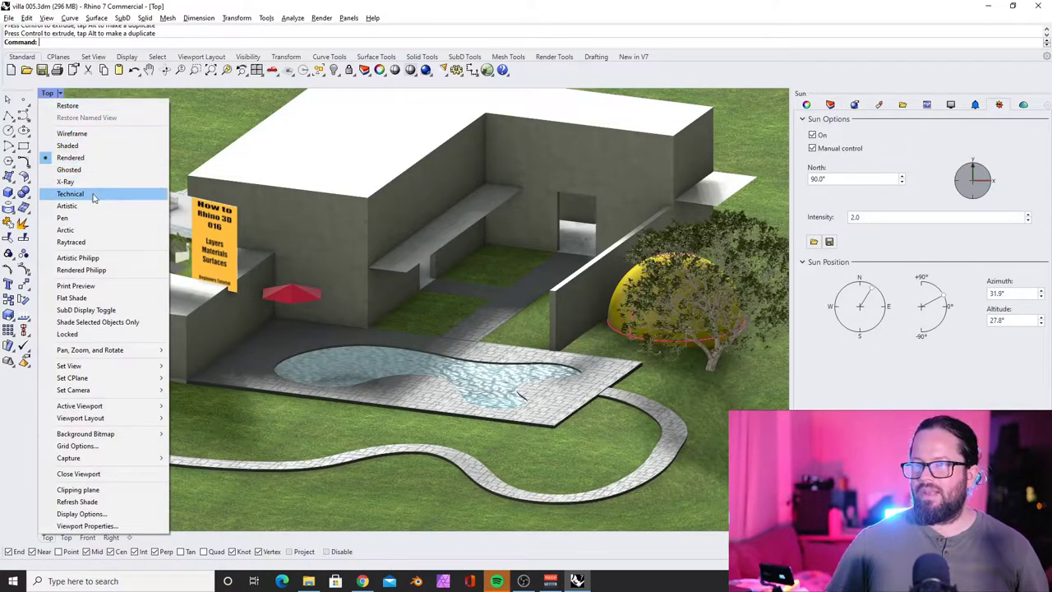
pyautogui.click(806, 104)
pyautogui.click(984, 187)
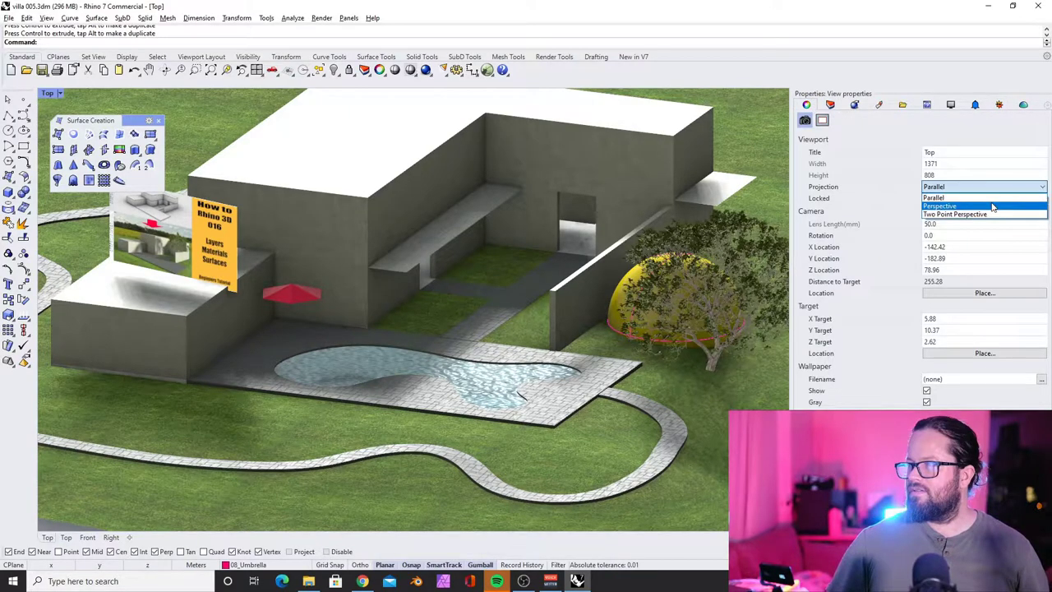
pyautogui.click(992, 207)
pyautogui.scroll(10, 468, 317)
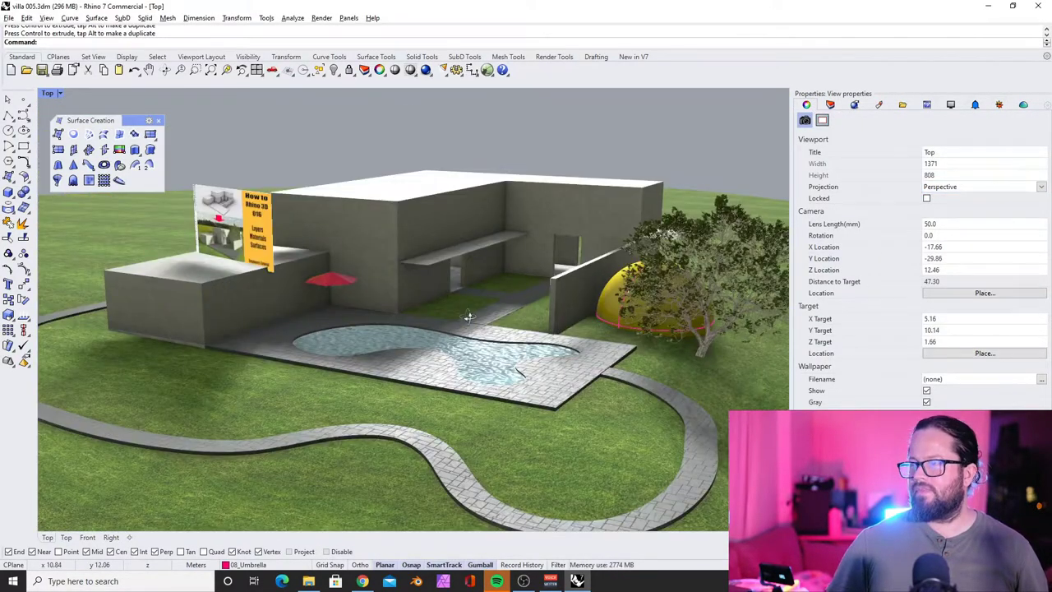
pyautogui.moveTo(467, 317); pyautogui.dragTo(471, 320, button='right')
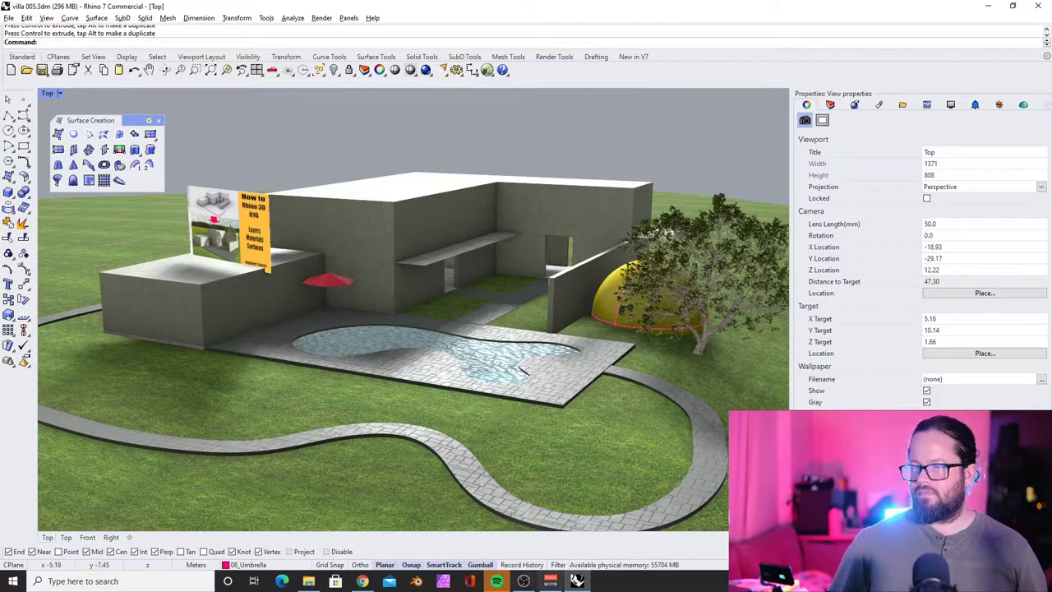
# - Draw a small circle on the paving beside the pool and try an outward ribbon offset of it with distance 1.00
pyautogui.moveTo(362, 581)
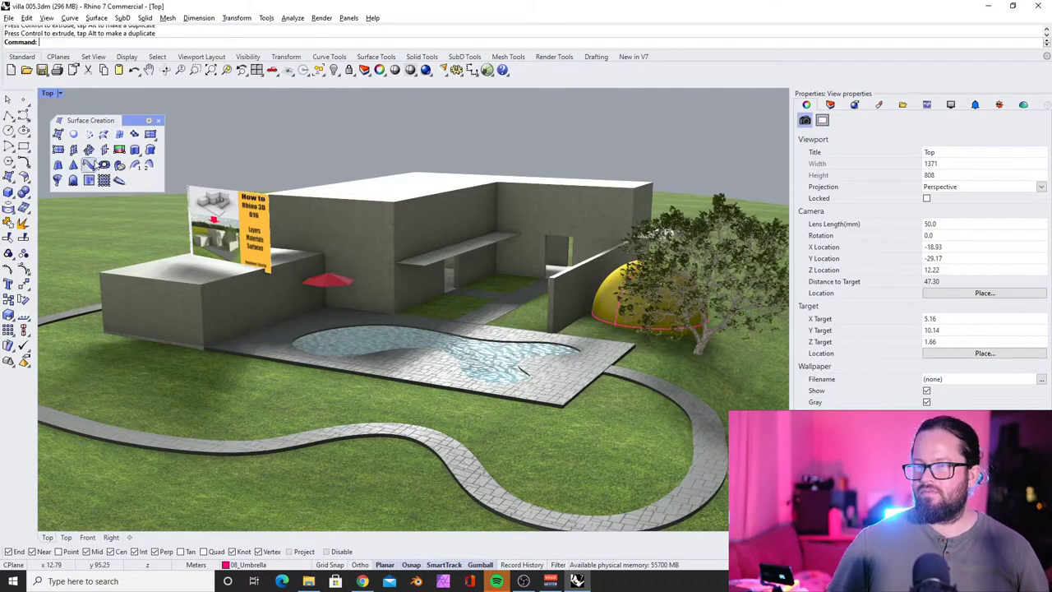
pyautogui.scroll(-3, 402, 356)
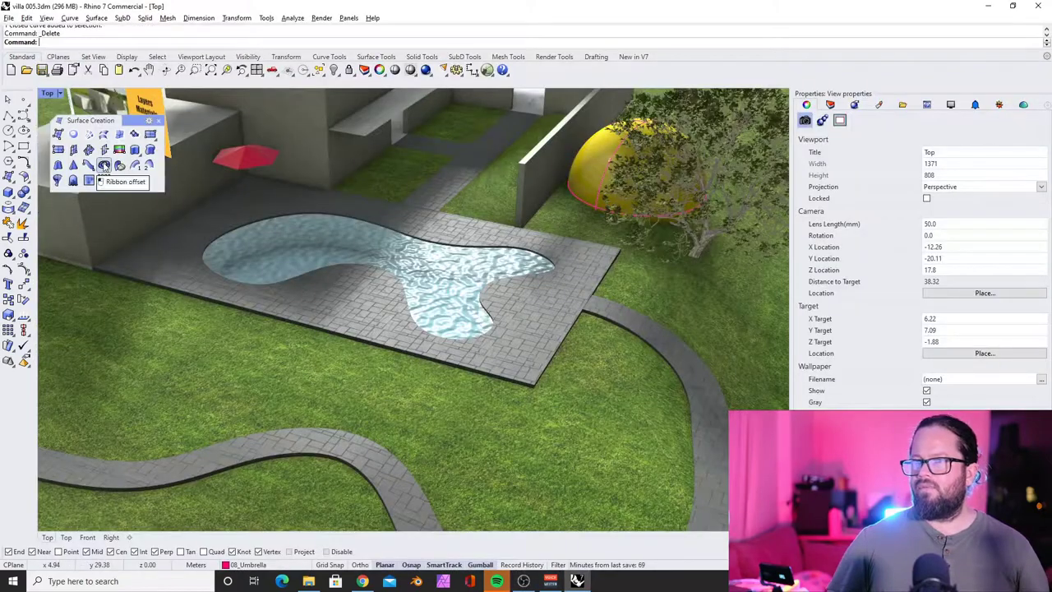
pyautogui.click(8, 130)
pyautogui.scroll(5, 333, 288)
pyautogui.click(327, 285)
pyautogui.click(372, 292)
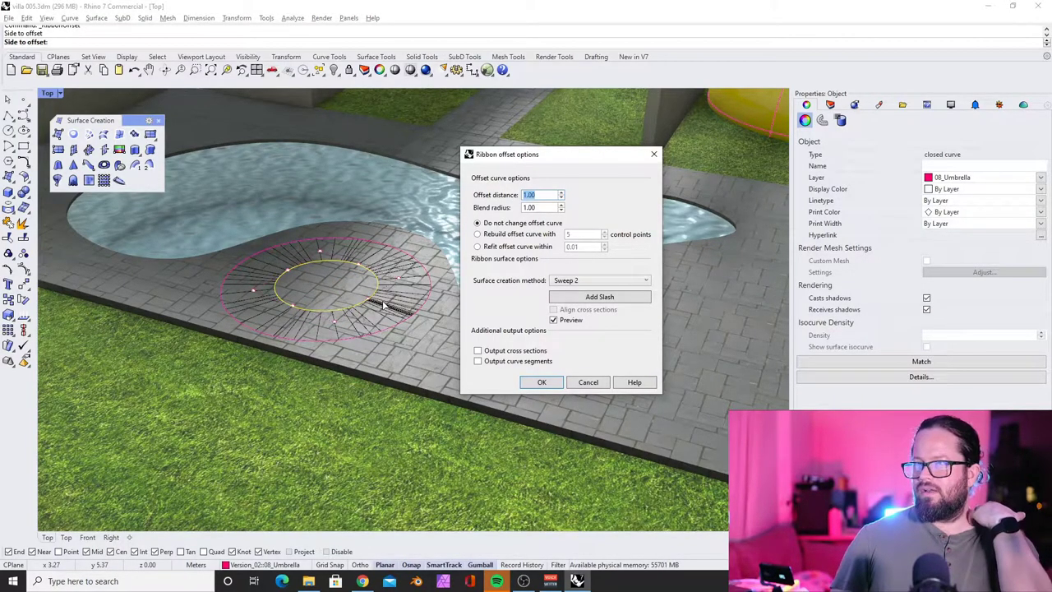
pyautogui.press('Escape')
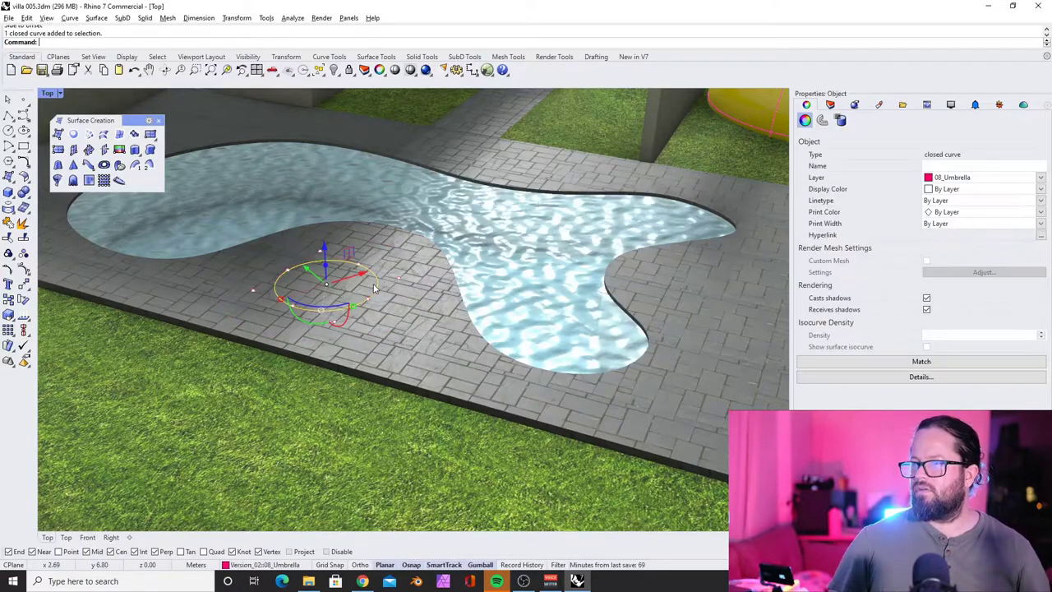
# - Draw an open S-shaped degree 3 curve on the paving between the pool and the path, and try RibbonOffset on it
pyautogui.click(23, 115)
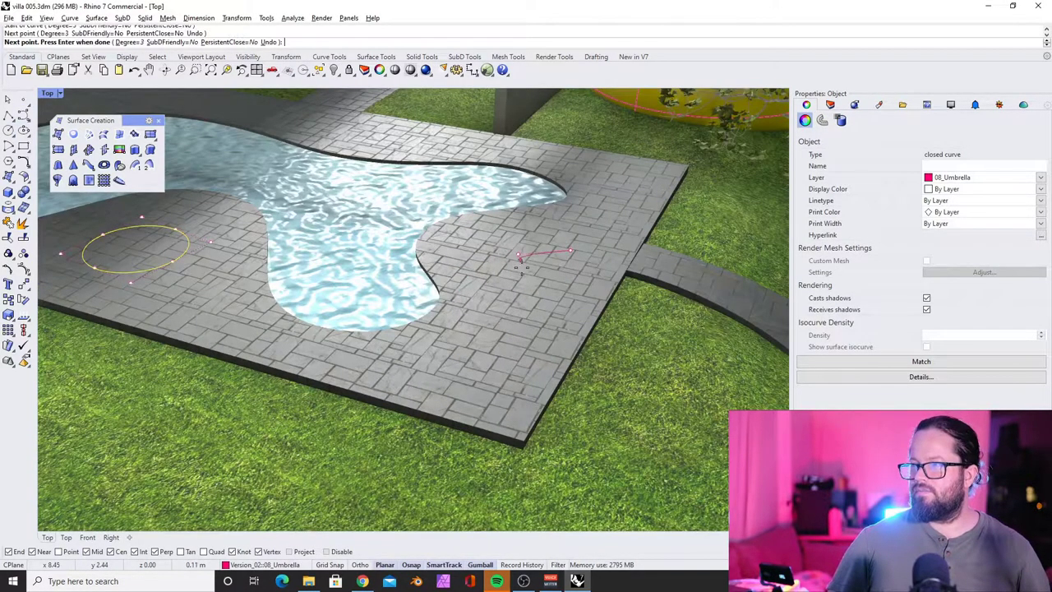
pyautogui.click(534, 305)
pyautogui.press('Return')
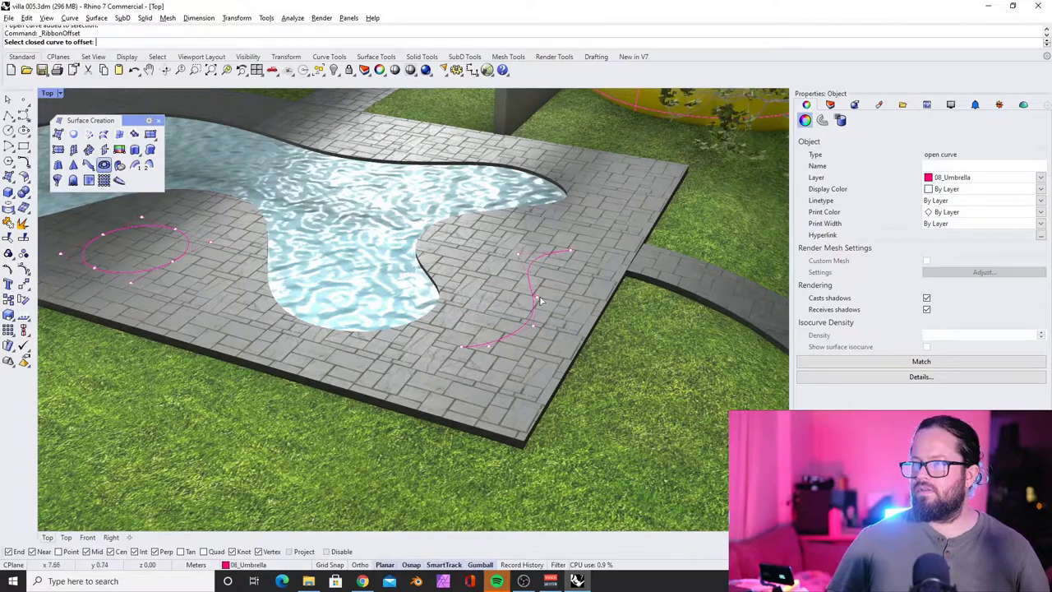
pyautogui.press('Escape')
pyautogui.press('Escape')
# - Try an outward ribbon offset of the circle beside the pool with distance 0.2
pyautogui.click(186, 260)
pyautogui.click(238, 298)
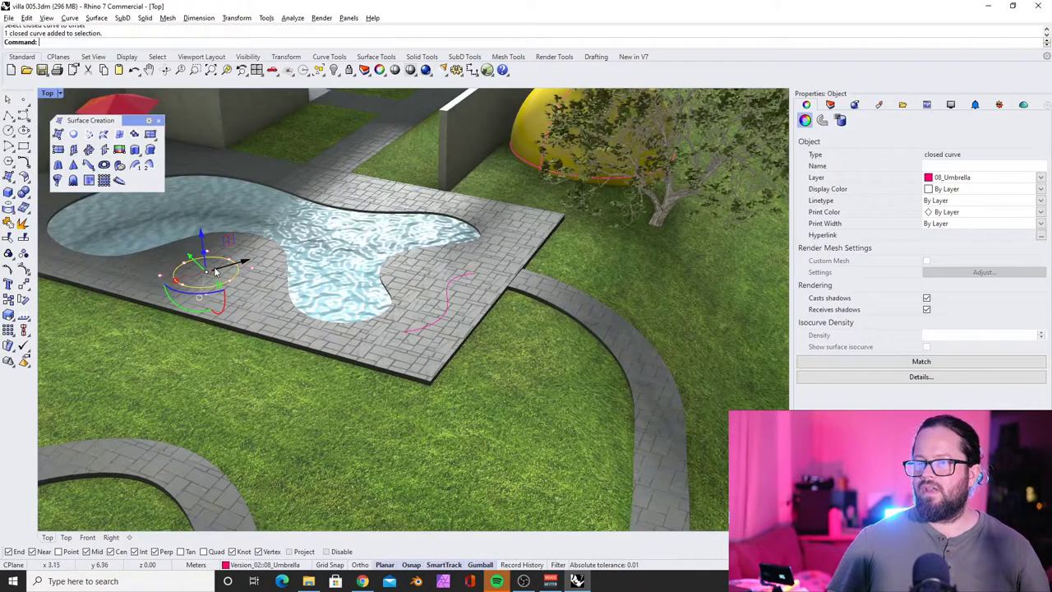
pyautogui.scroll(5, 247, 279)
pyautogui.press('Return')
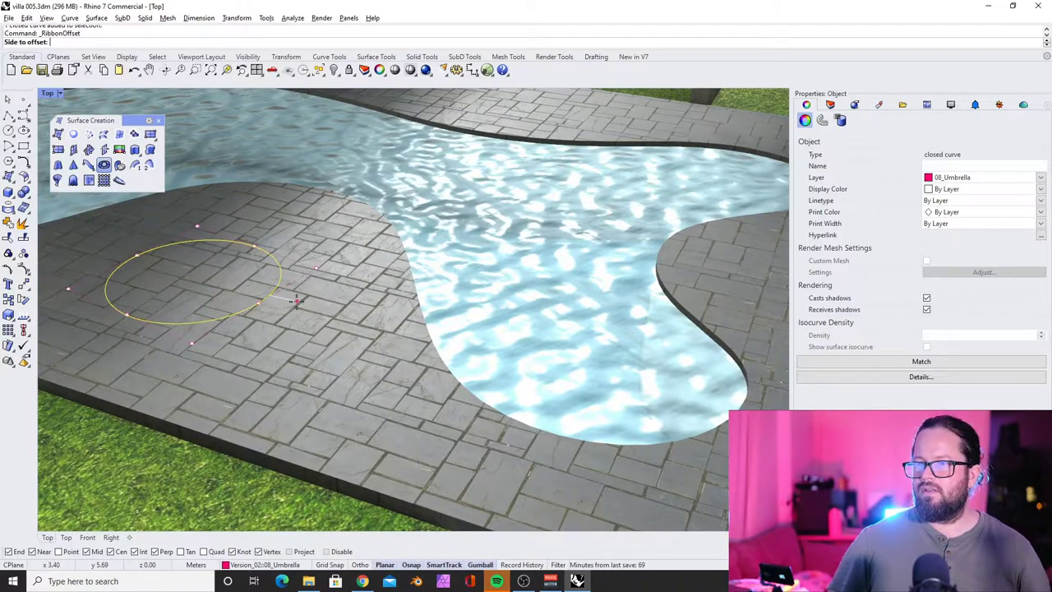
pyautogui.click(300, 306)
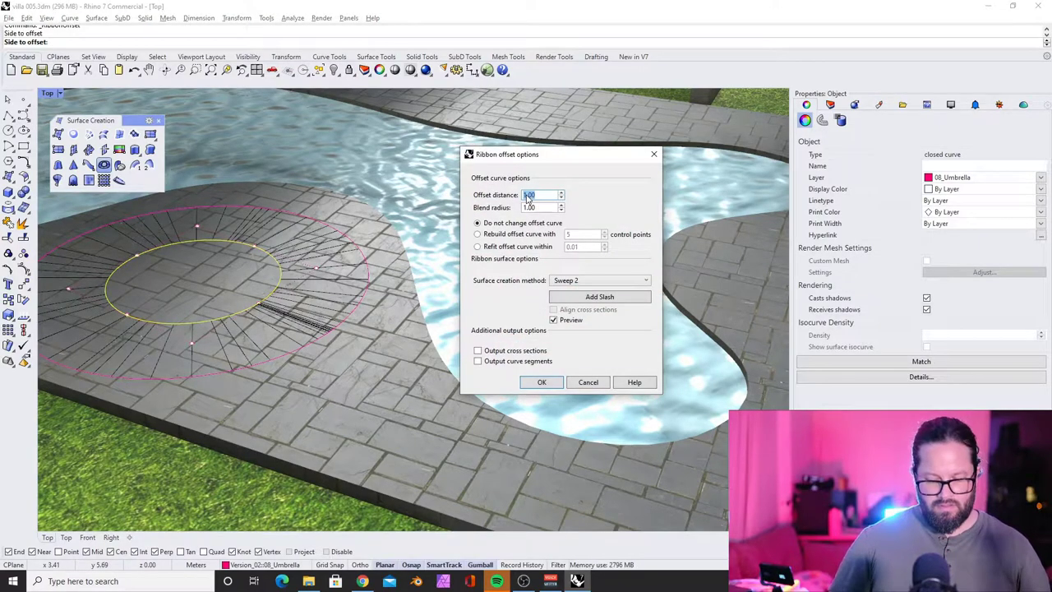
pyautogui.write('0.2')
pyautogui.press('Return')
pyautogui.hotkey('ctrl', 'z')
# - Start an outward ribbon offset of the circle with distance 0.5, preview rebuilding, and keep the offset curve unchanged
pyautogui.press('Return')
pyautogui.click(301, 295)
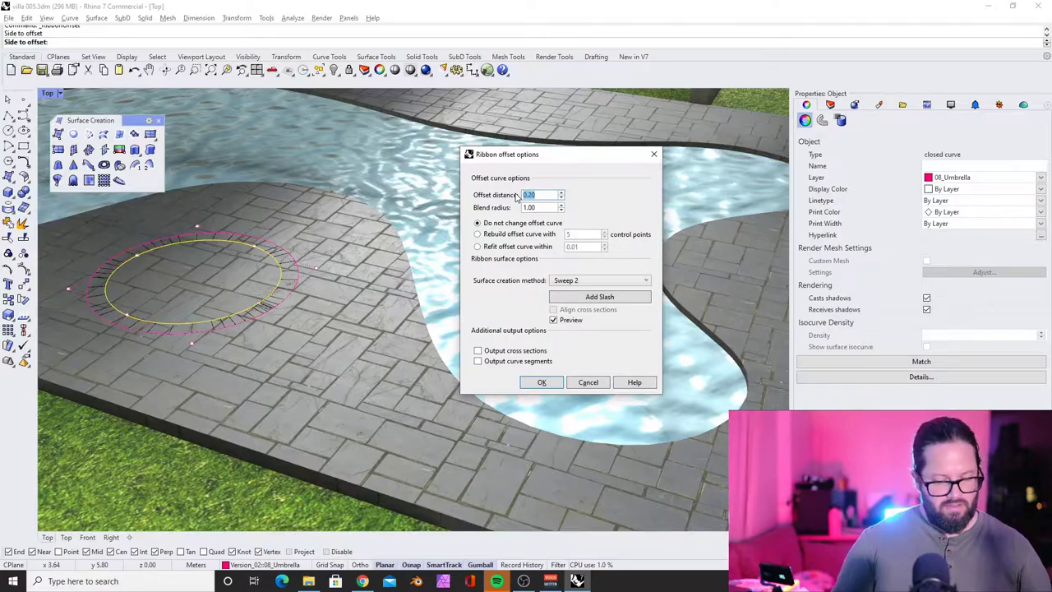
pyautogui.write('0.5')
pyautogui.click(477, 234)
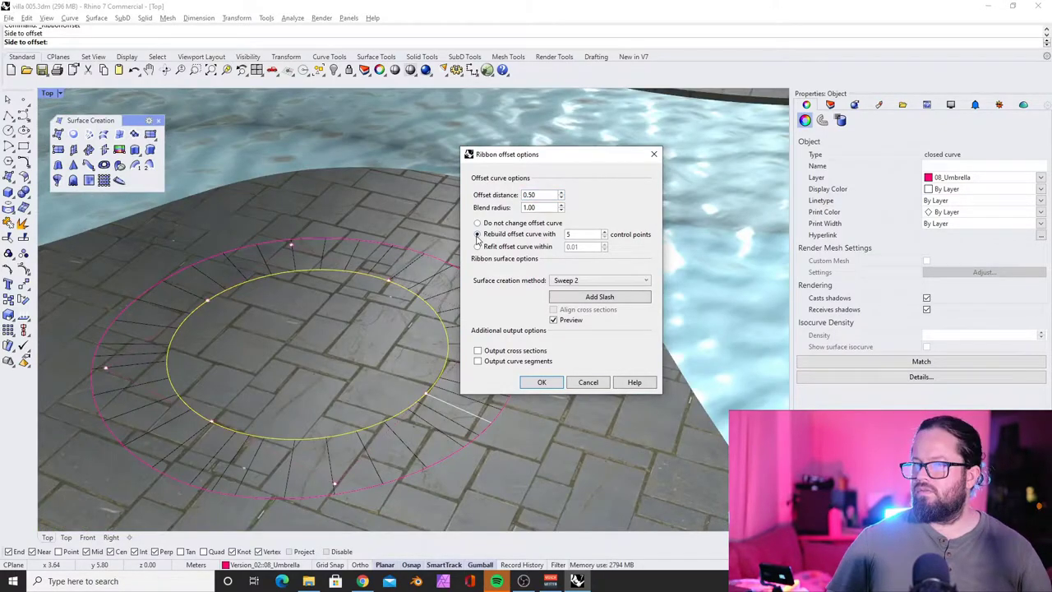
pyautogui.click(478, 224)
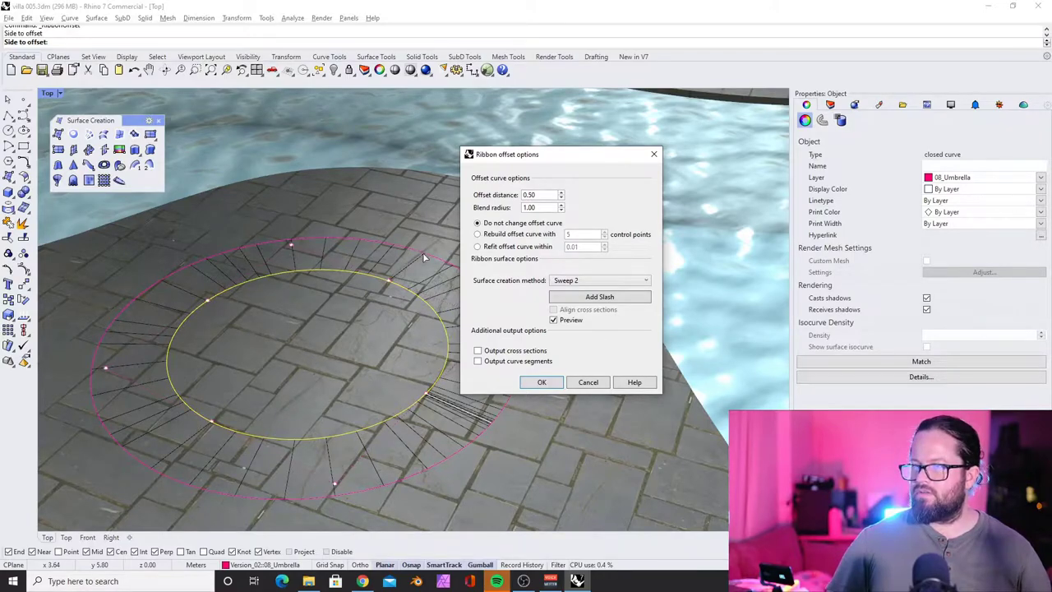
# - Preview the None and Mixed Sweep2 / NetworkSrf surface methods, and create the ribbon surface with Sweep 2
pyautogui.click(583, 280)
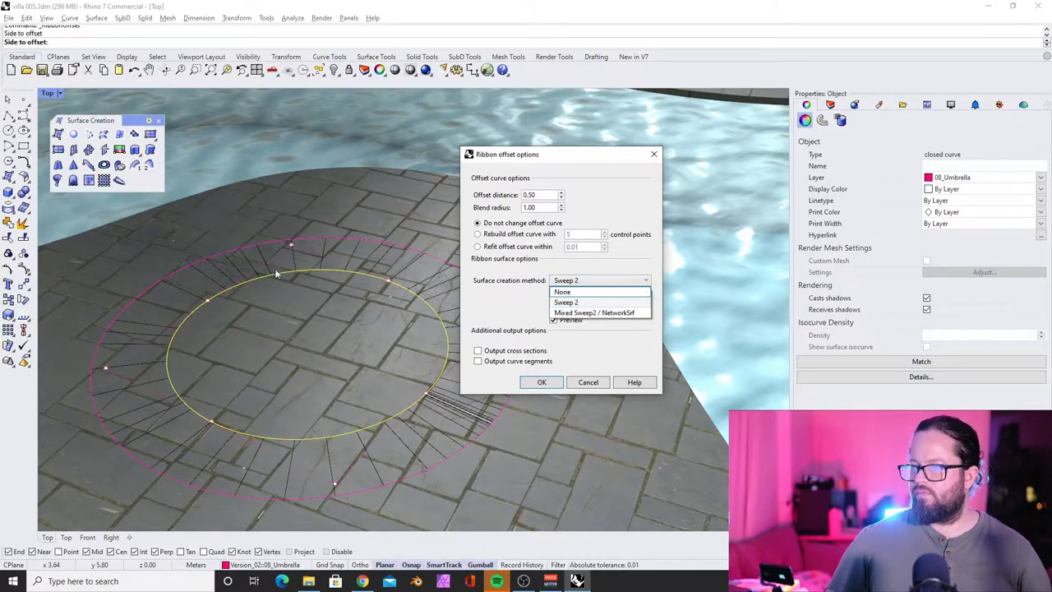
pyautogui.click(576, 292)
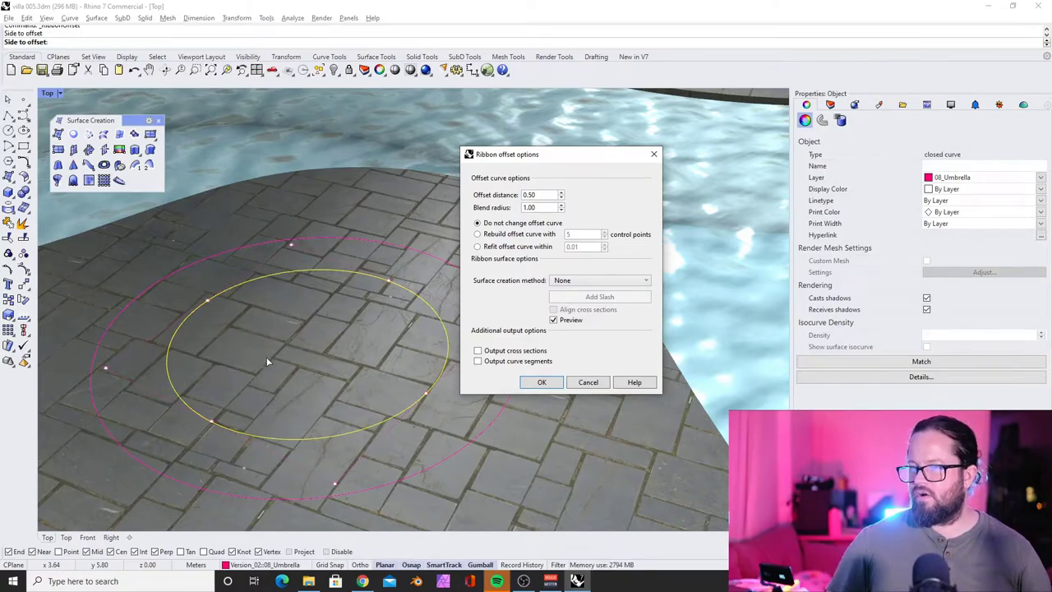
pyautogui.scroll(-2, 643, 281)
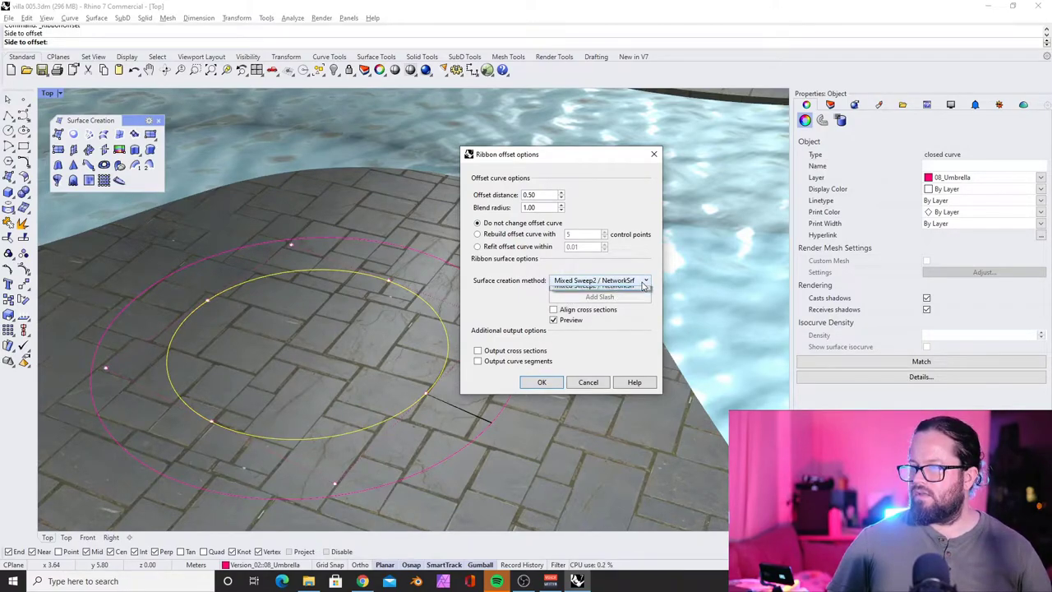
pyautogui.click(644, 281)
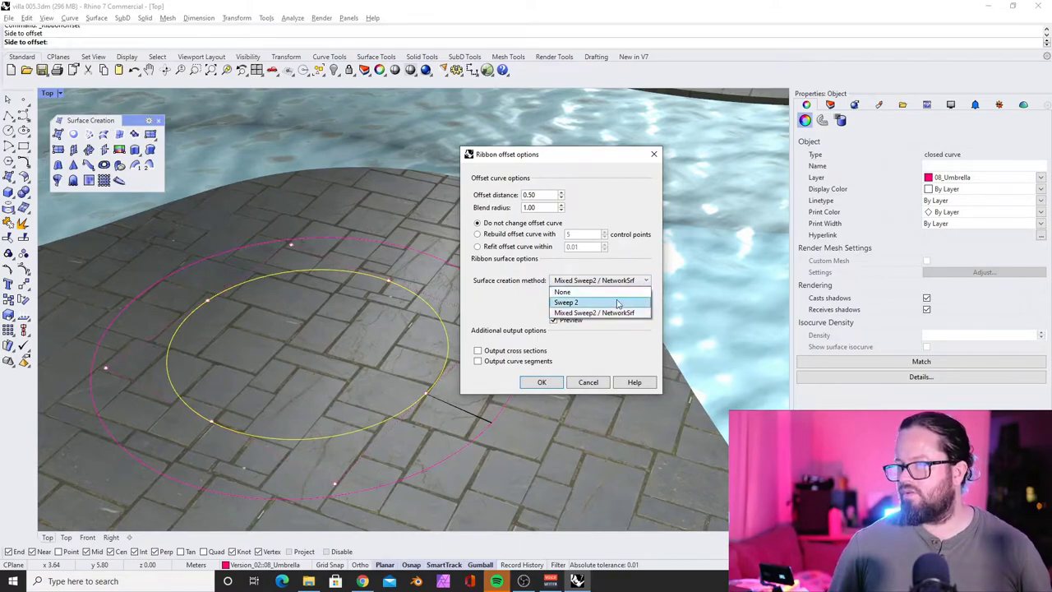
pyautogui.click(617, 302)
pyautogui.moveTo(386, 364); pyautogui.dragTo(464, 359, button='right')
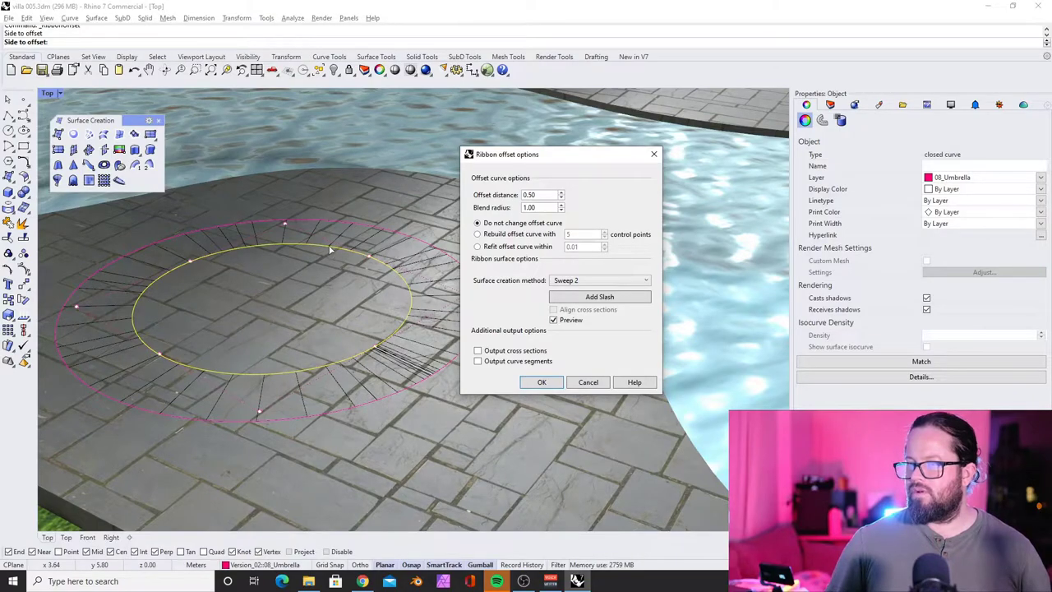
pyautogui.click(542, 384)
# - Raise the ring-shaped ribbon surface slightly above the paving
pyautogui.scroll(-9, 405, 299)
pyautogui.scroll(10, 405, 299)
pyautogui.click(441, 283)
pyautogui.click(478, 307)
pyautogui.scroll(-4, 335, 273)
pyautogui.scroll(5, 365, 302)
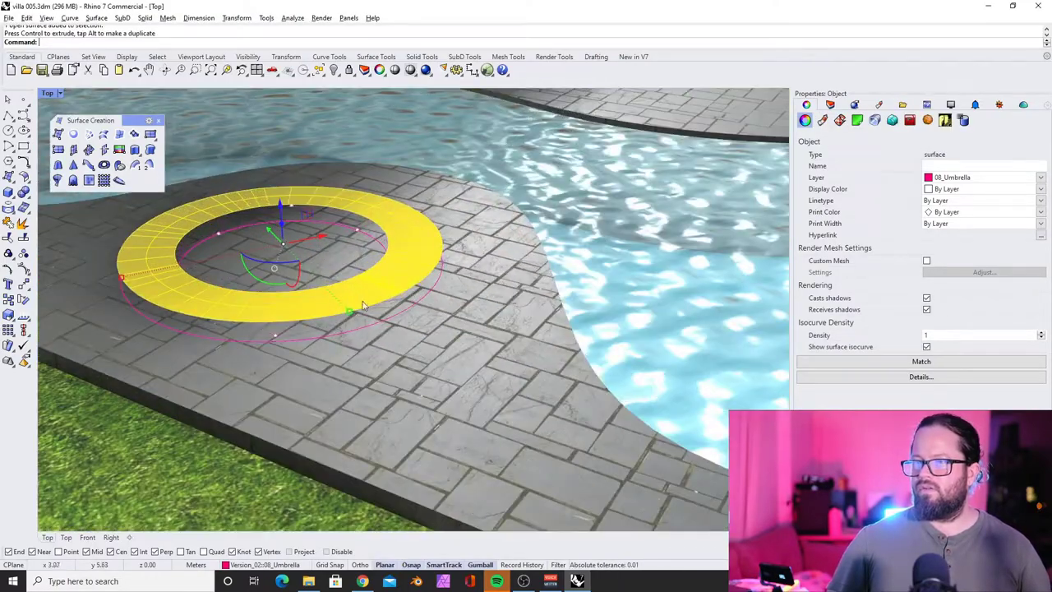
# - Delete the outer and inner curves left on the paving beneath the ring surface
pyautogui.press('Escape')
pyautogui.doubleClick(342, 332)
pyautogui.press('Delete')
pyautogui.click(317, 224)
pyautogui.click(316, 223)
pyautogui.press('Delete')
pyautogui.scroll(-11, 361, 274)
pyautogui.moveTo(363, 280); pyautogui.dragTo(434, 314, button='right')
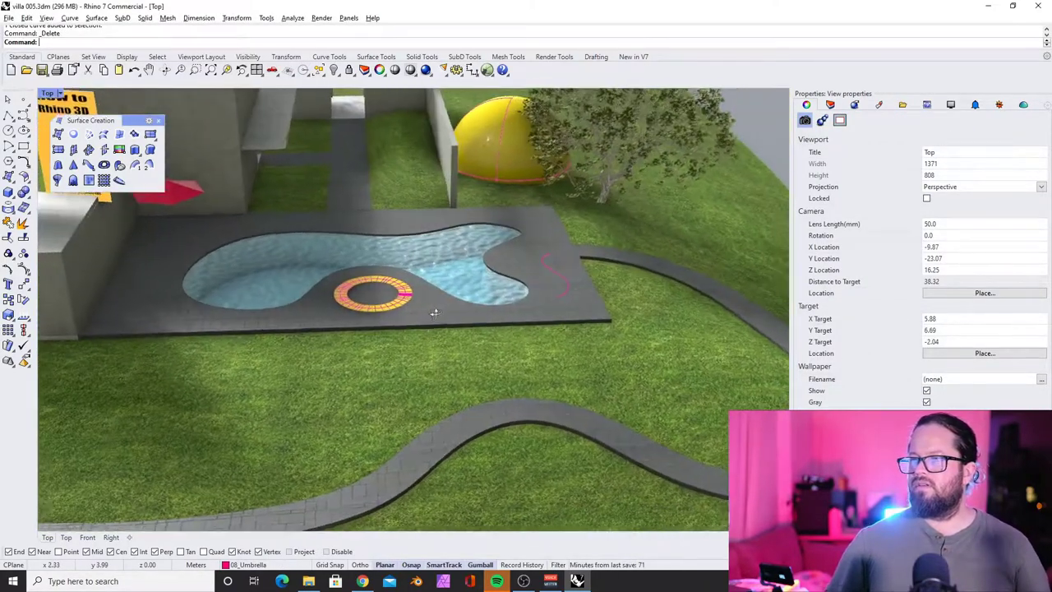
pyautogui.scroll(13, 380, 289)
pyautogui.moveTo(379, 289); pyautogui.dragTo(349, 310, button='right')
pyautogui.scroll(-8, 378, 317)
pyautogui.scroll(6, 370, 282)
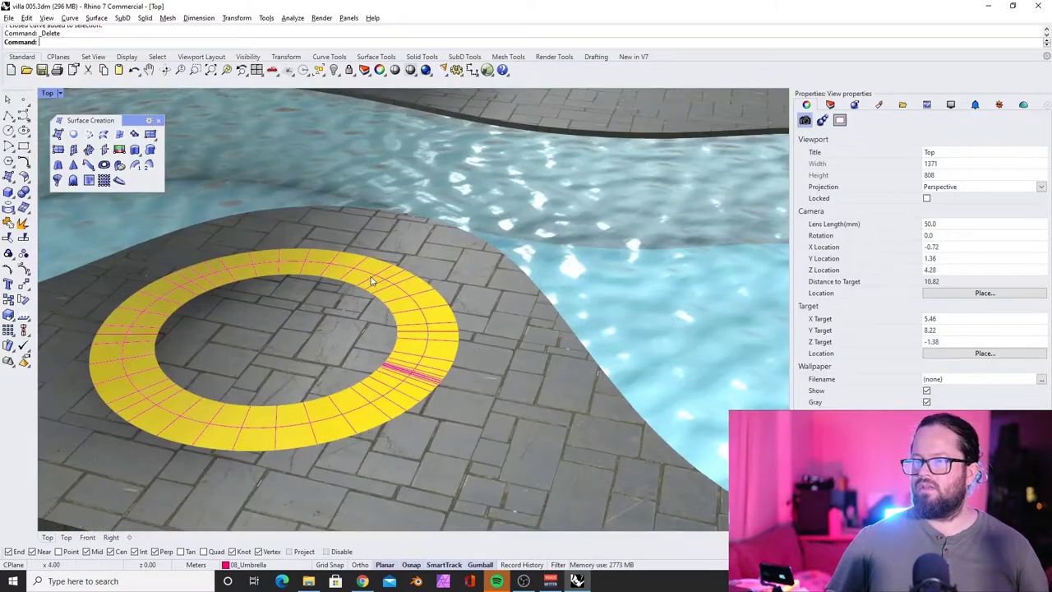
# - Thicken the ring surface into a closed solid and move it beside the red umbrella
pyautogui.click(371, 281)
pyautogui.scroll(-6, 371, 282)
pyautogui.scroll(7, 415, 269)
pyautogui.press('Escape')
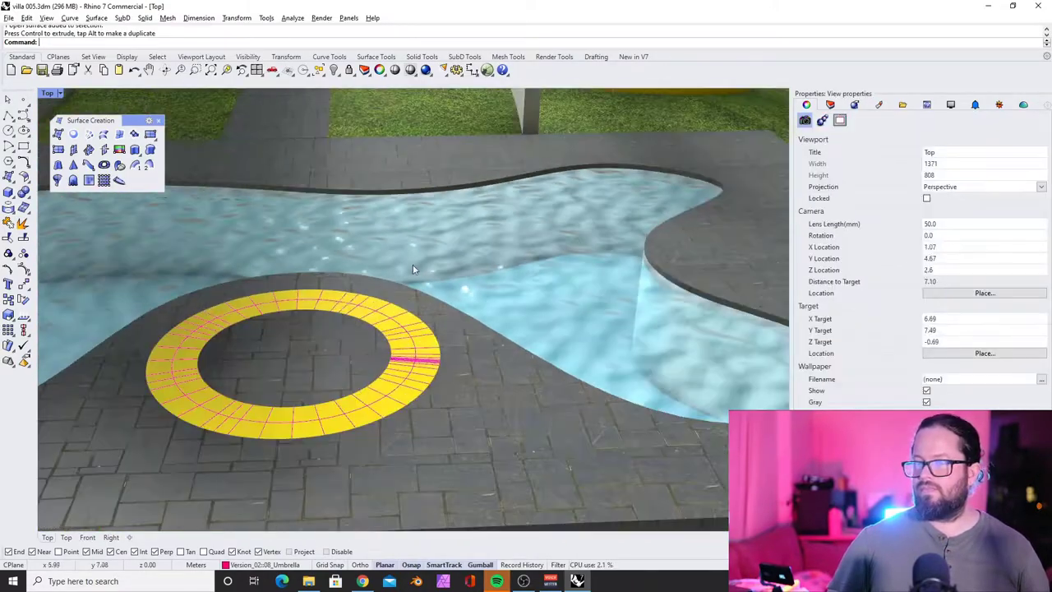
pyautogui.click(361, 314)
pyautogui.moveTo(364, 313); pyautogui.dragTo(512, 329, button='right')
pyautogui.scroll(5, 512, 329)
pyautogui.write('Explode')
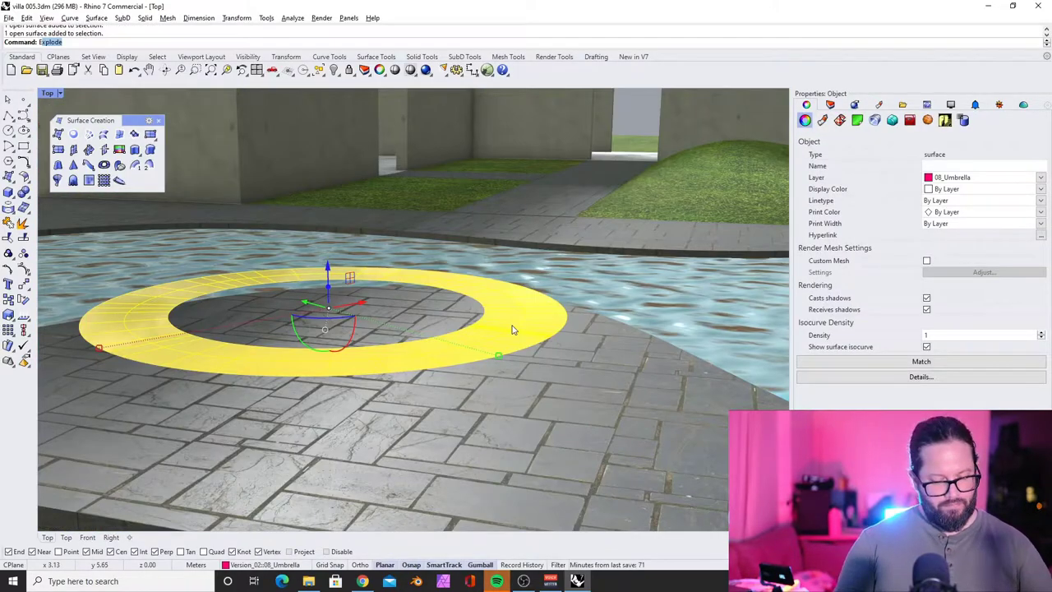
pyautogui.press('Down')
pyautogui.press('Down')
pyautogui.press('Down')
pyautogui.press('Down')
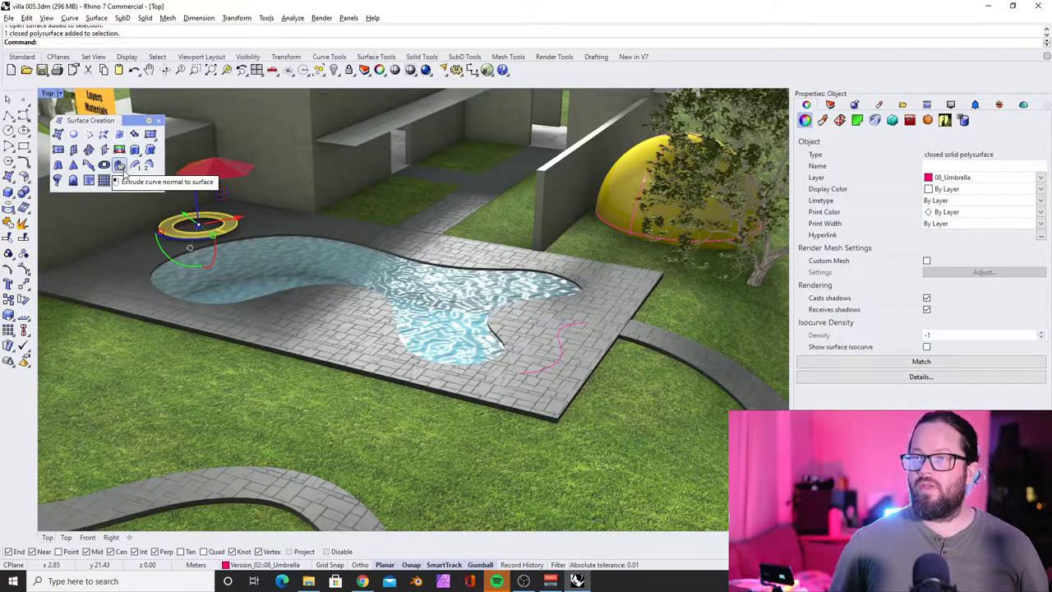
# - Move the yellow dome onto the lawn between the pool paving and the curved path
pyautogui.click(623, 192)
pyautogui.moveTo(618, 191); pyautogui.dragTo(309, 333)
pyautogui.scroll(-6, 338, 326)
pyautogui.moveTo(382, 344); pyautogui.dragTo(261, 344, button='right')
pyautogui.scroll(6, 291, 291)
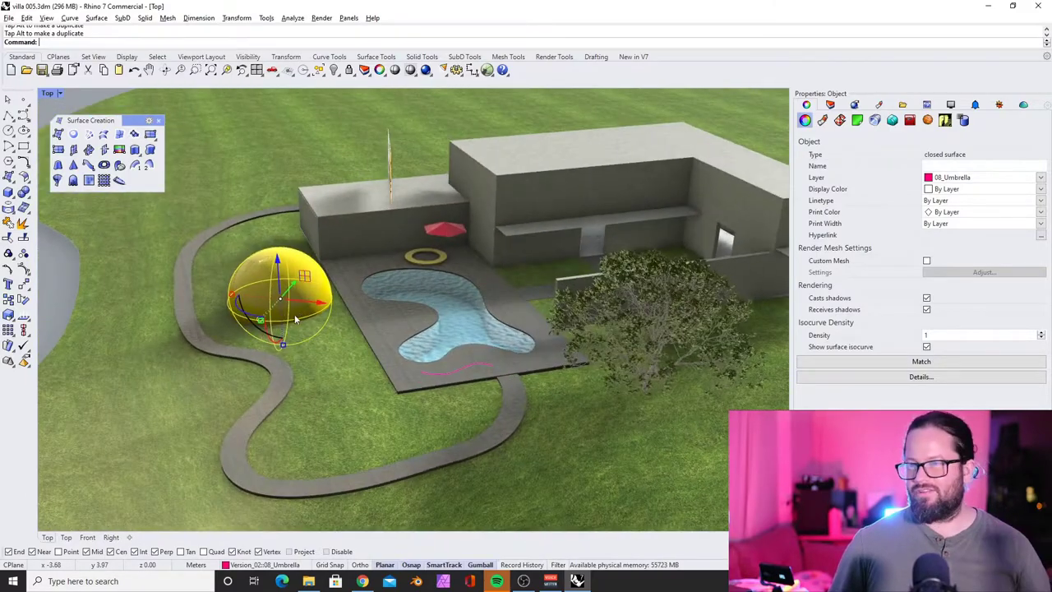
# - Draw an interpolated curve on the yellow dome's surface, winding around it up to near the top
pyautogui.click(26, 119)
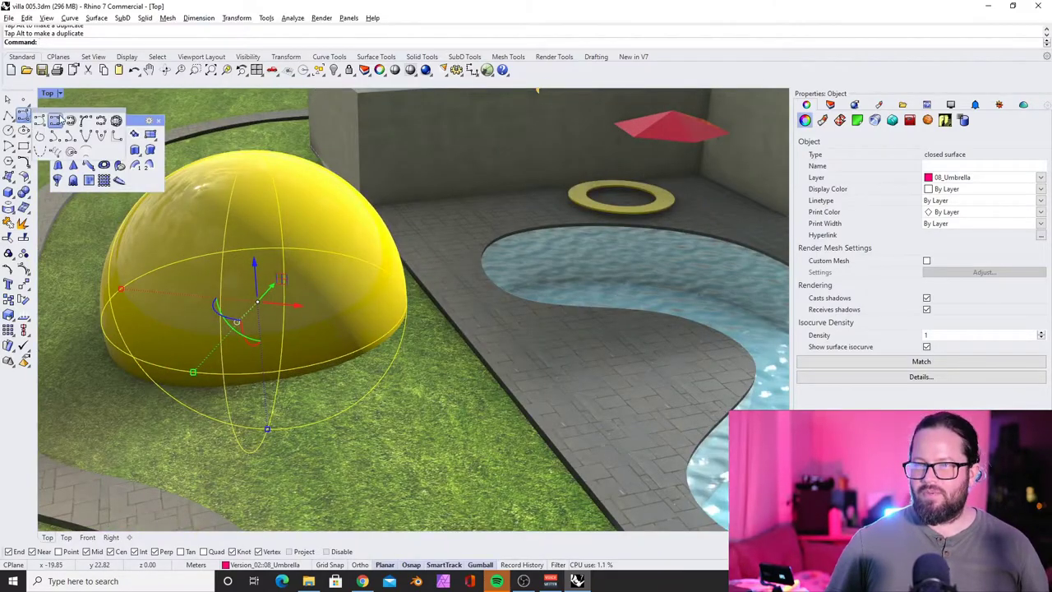
pyautogui.click(55, 120)
pyautogui.moveTo(164, 220); pyautogui.dragTo(232, 243, button='right')
pyautogui.click(162, 360)
pyautogui.click(287, 337)
pyautogui.moveTo(364, 263); pyautogui.dragTo(310, 272, button='right')
pyautogui.click(346, 249)
pyautogui.moveTo(358, 201); pyautogui.dragTo(464, 243, button='right')
pyautogui.click(284, 261)
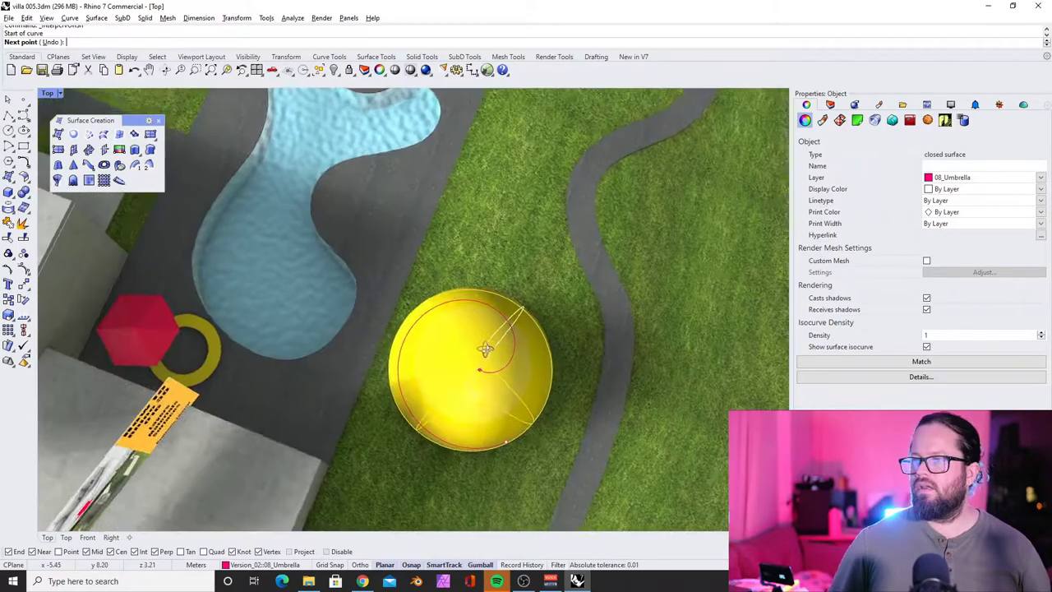
pyautogui.moveTo(486, 350); pyautogui.dragTo(493, 334, button='right')
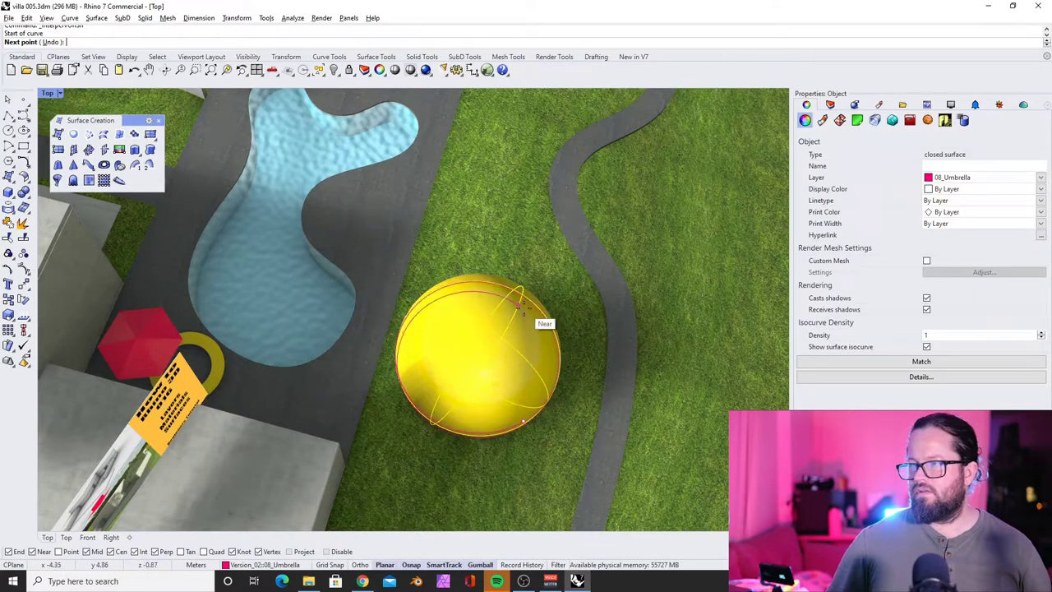
pyautogui.click(482, 321)
pyautogui.press('Return')
pyautogui.moveTo(473, 333); pyautogui.dragTo(347, 347, button='right')
pyautogui.scroll(5, 347, 348)
pyautogui.press('Escape')
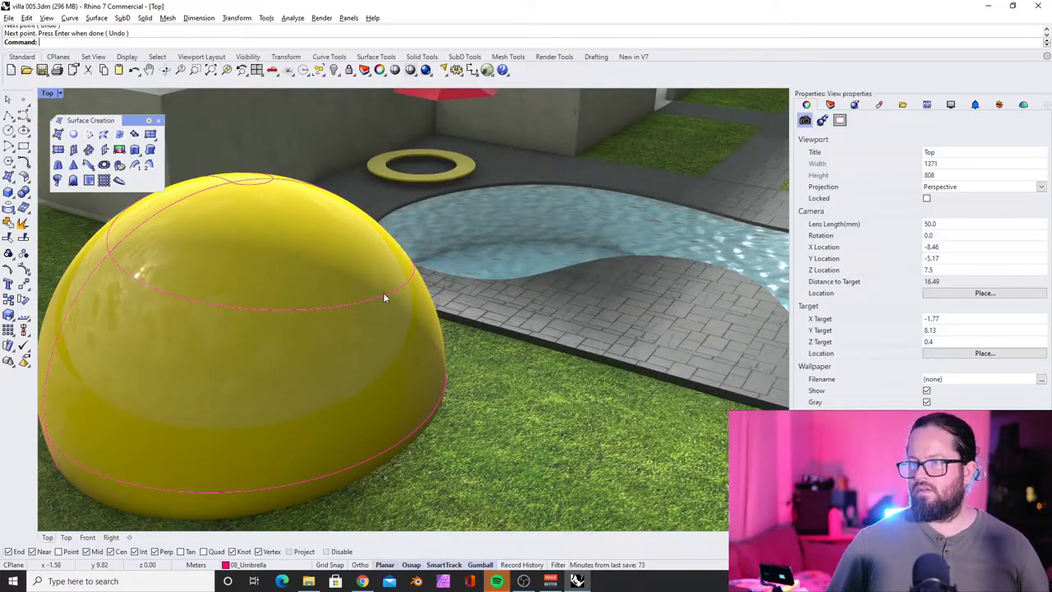
# - Extrude the winding curve outward normal to the dome's surface with the Fin command
pyautogui.click(384, 293)
pyautogui.click(418, 323)
pyautogui.moveTo(418, 323); pyautogui.dragTo(333, 296, button='right')
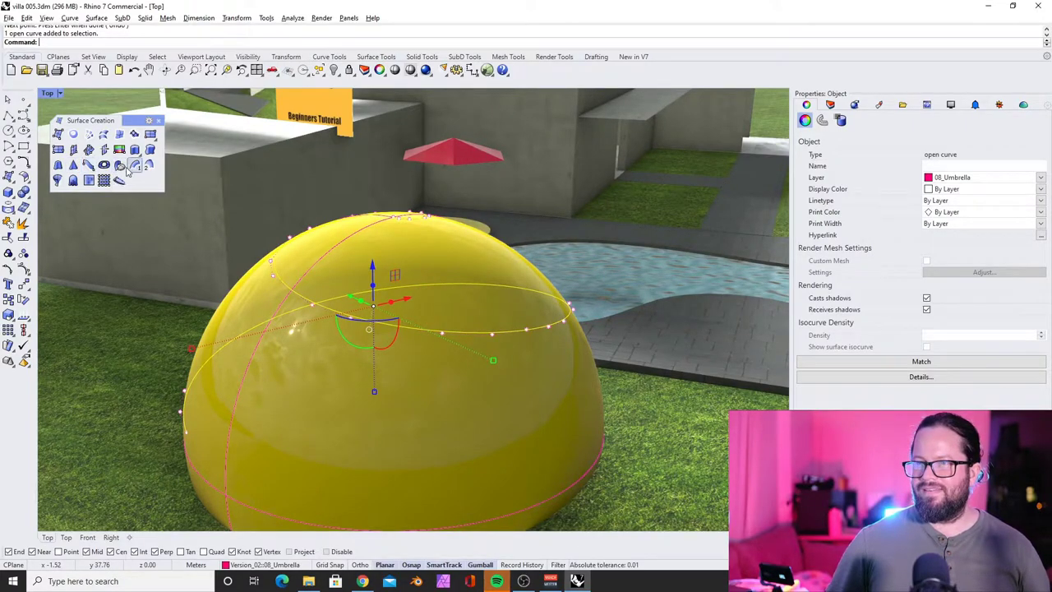
pyautogui.click(121, 166)
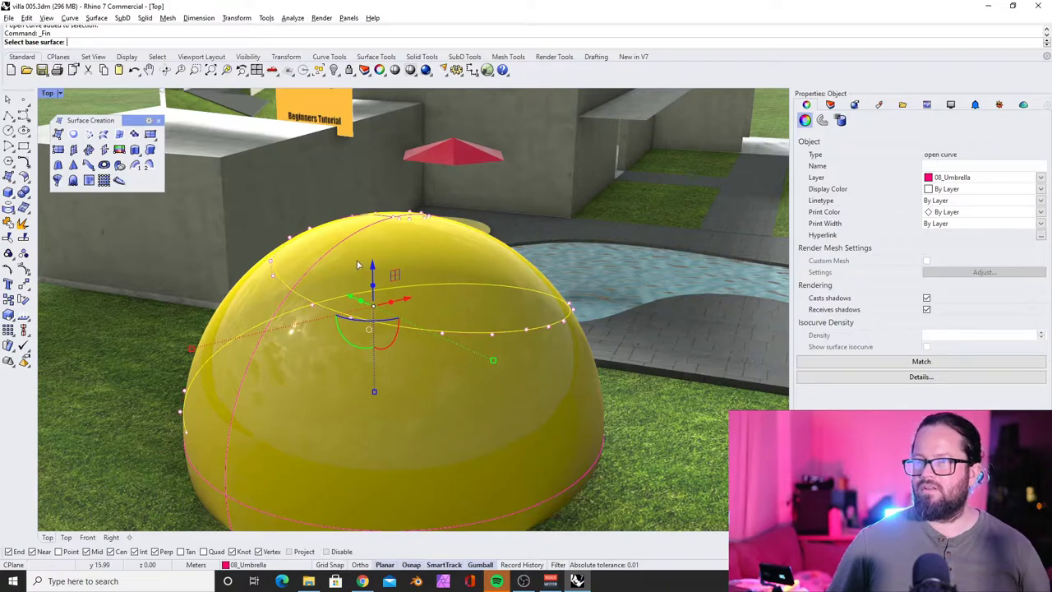
pyautogui.click(382, 274)
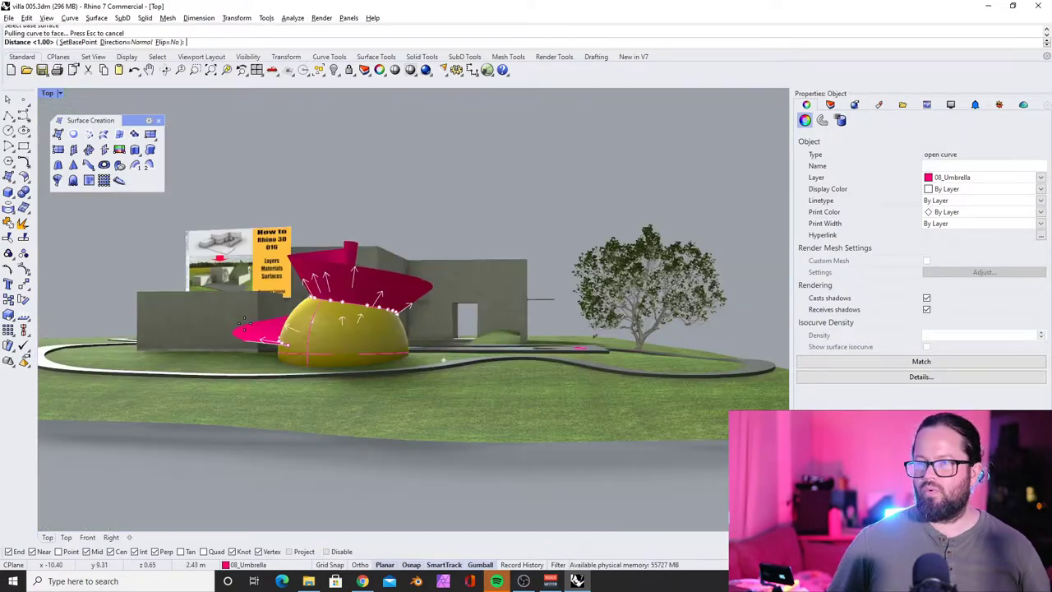
pyautogui.scroll(4, 265, 311)
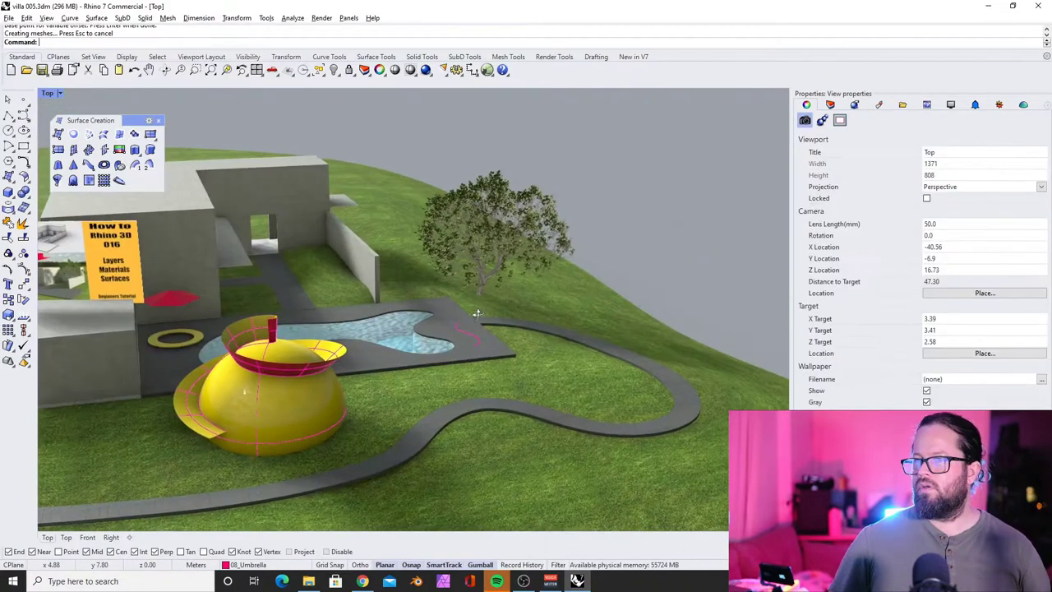
# - Examine the extruded fin surface around the dome from several angles
pyautogui.scroll(-5, 477, 316)
pyautogui.scroll(8, 458, 348)
pyautogui.moveTo(458, 348); pyautogui.dragTo(259, 340, button='right')
pyautogui.scroll(-6, 381, 361)
pyautogui.scroll(5, 259, 340)
pyautogui.click(360, 294)
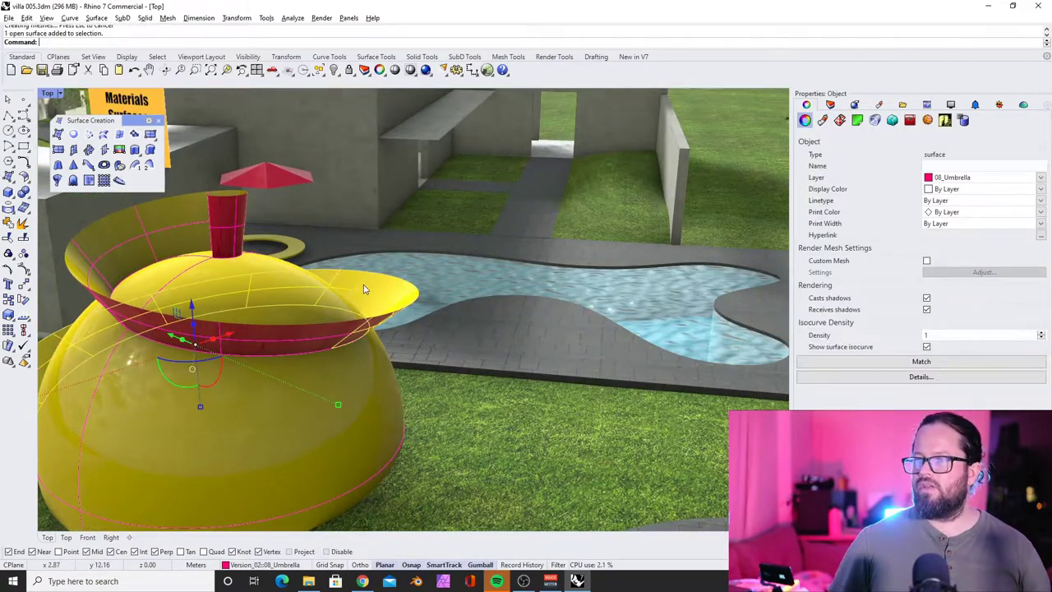
pyautogui.scroll(-3, 363, 284)
pyautogui.moveTo(363, 284); pyautogui.dragTo(419, 329, button='right')
pyautogui.scroll(-4, 478, 322)
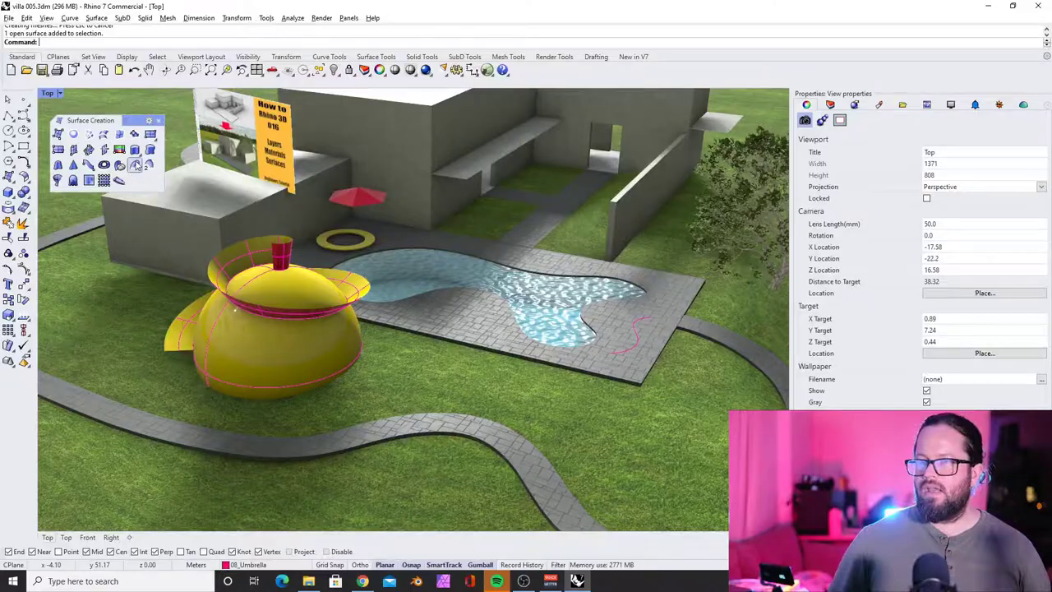